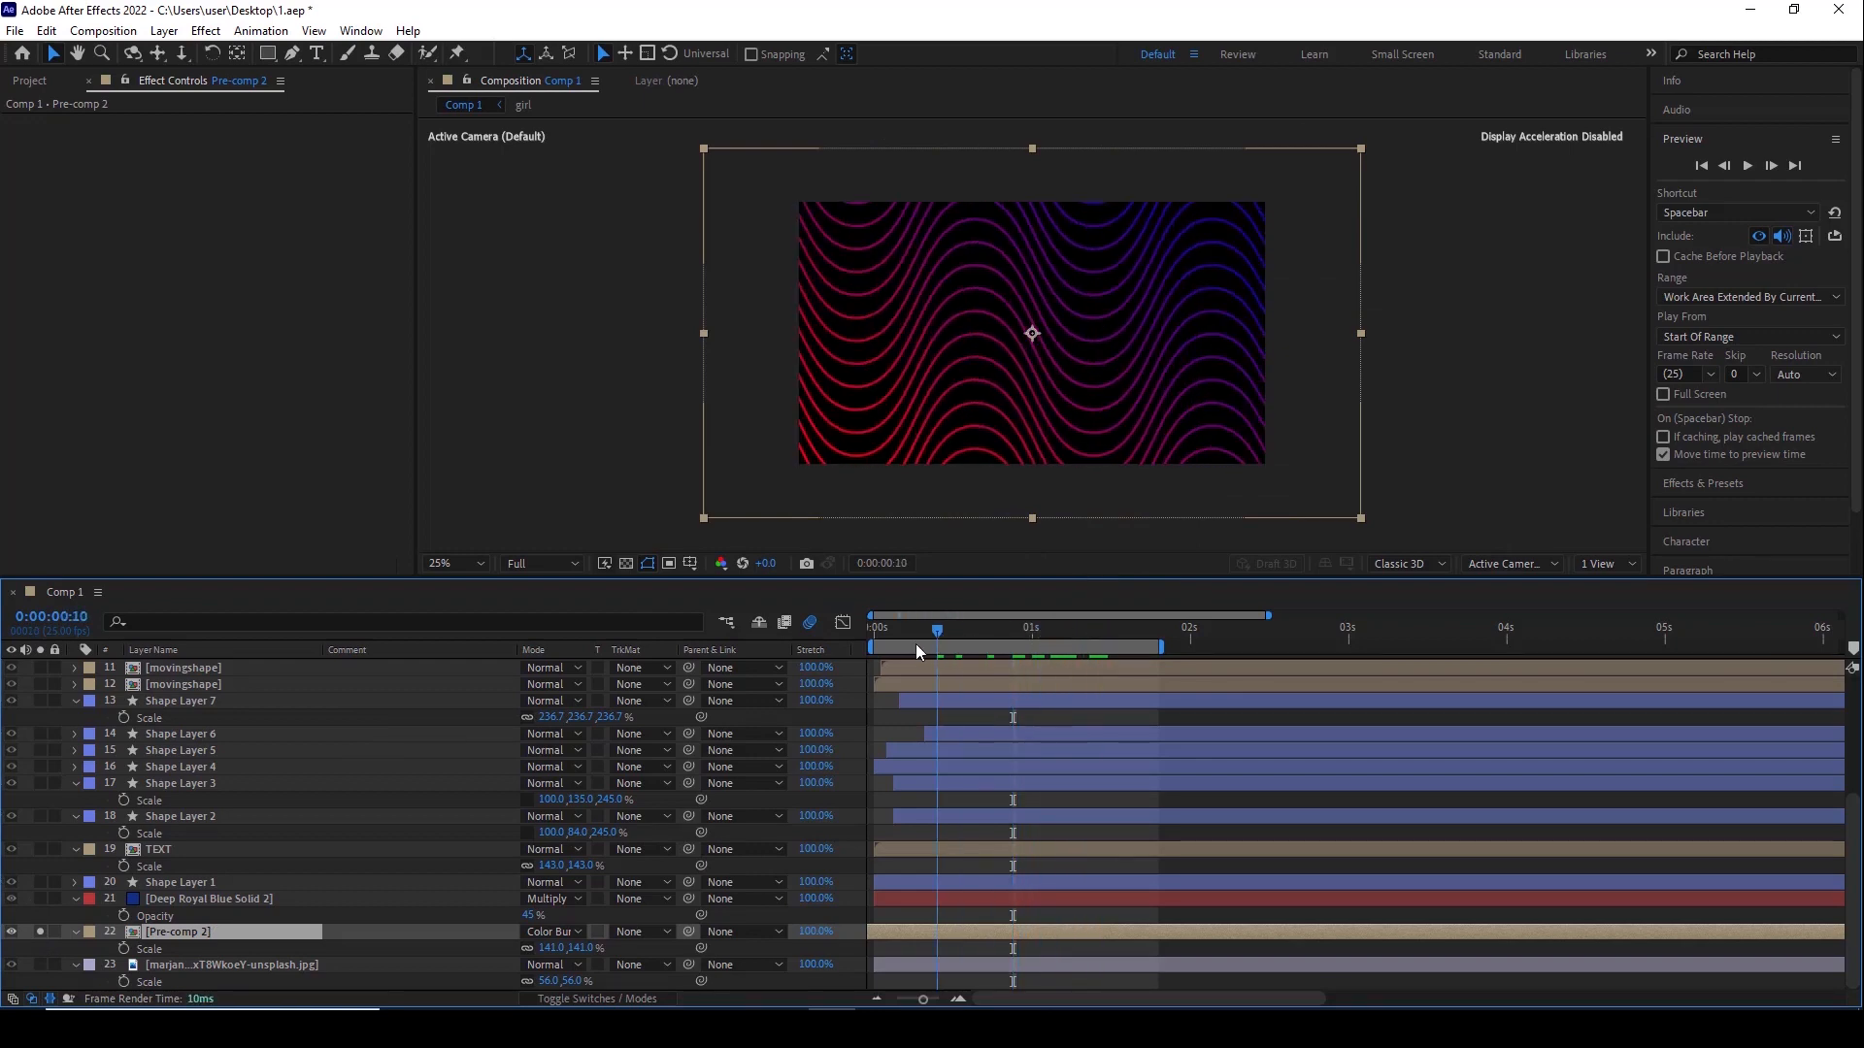
# Open Pre-comp 2 from Comp 1, and open the Pre-comp 1 nested inside it
pyautogui.click(40, 931)
pyautogui.doubleClick(169, 938)
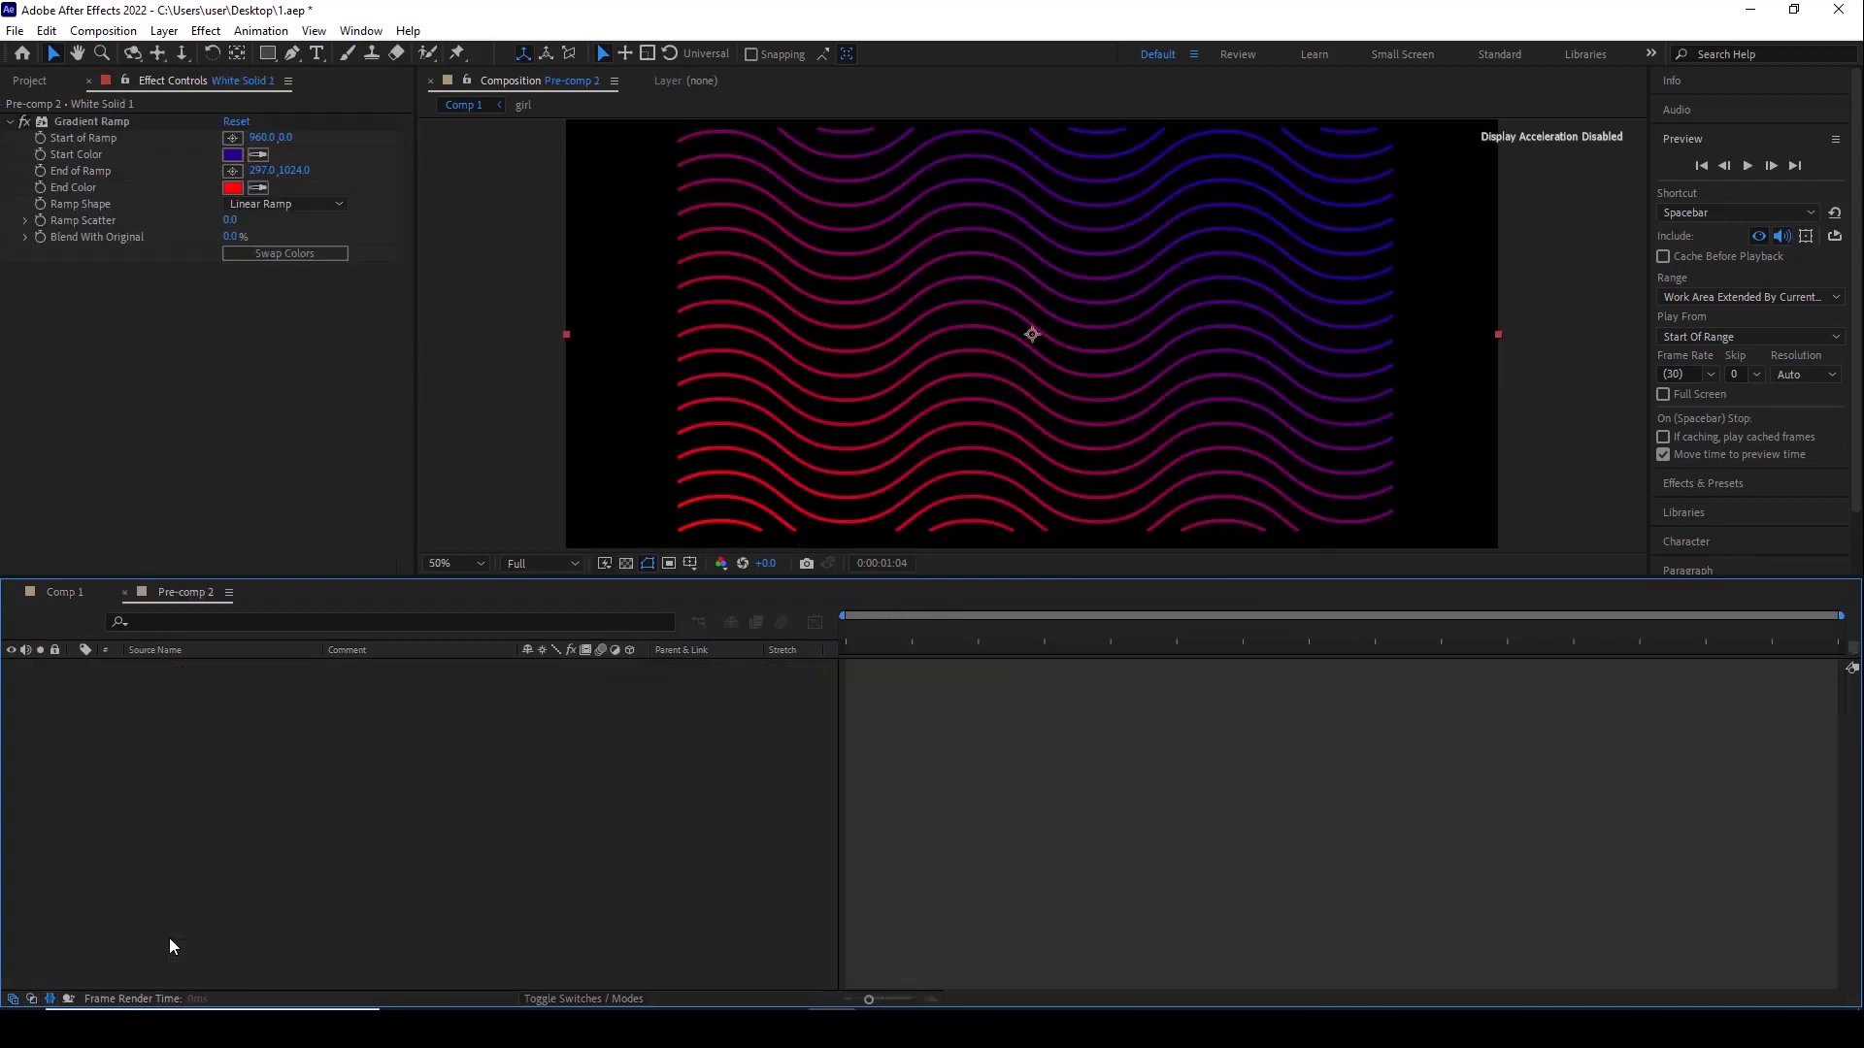
pyautogui.click(179, 668)
pyautogui.doubleClick(179, 668)
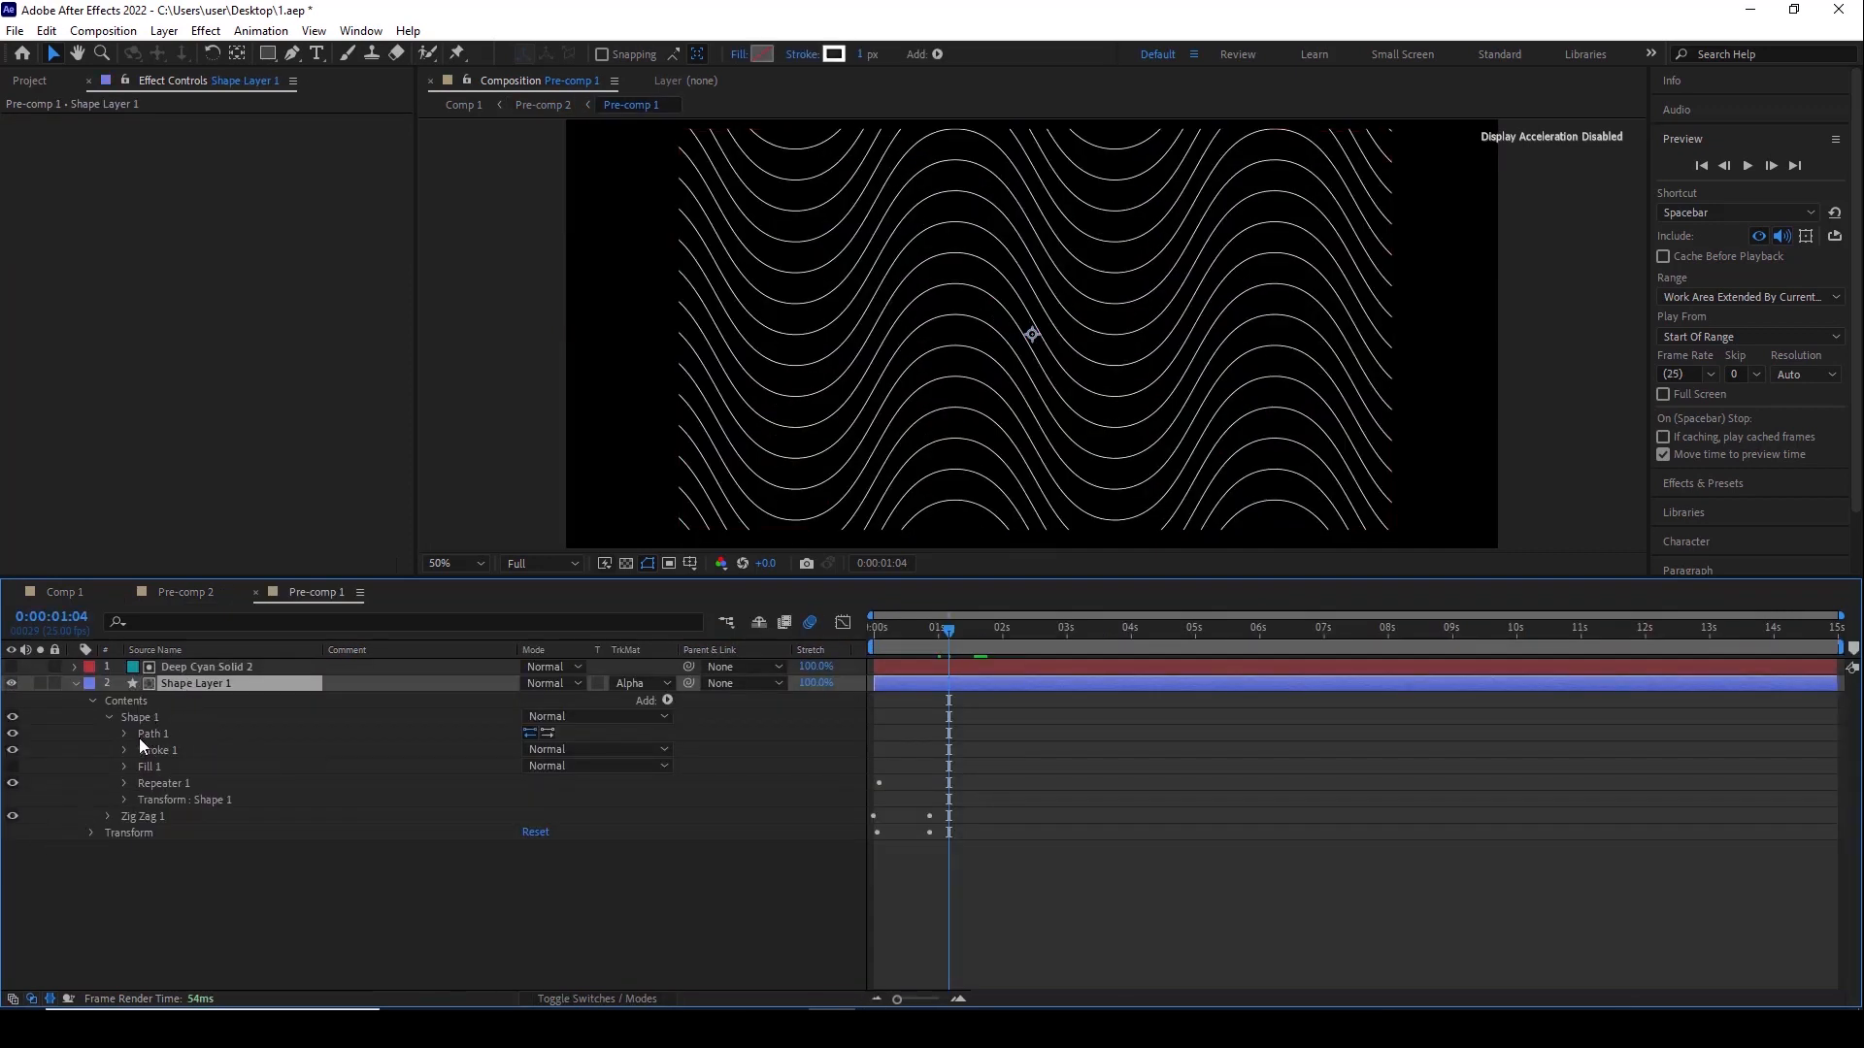
# Turn off the visibility of Zig Zag 1 and Repeater 1 in Shape Layer 1
pyautogui.click(13, 816)
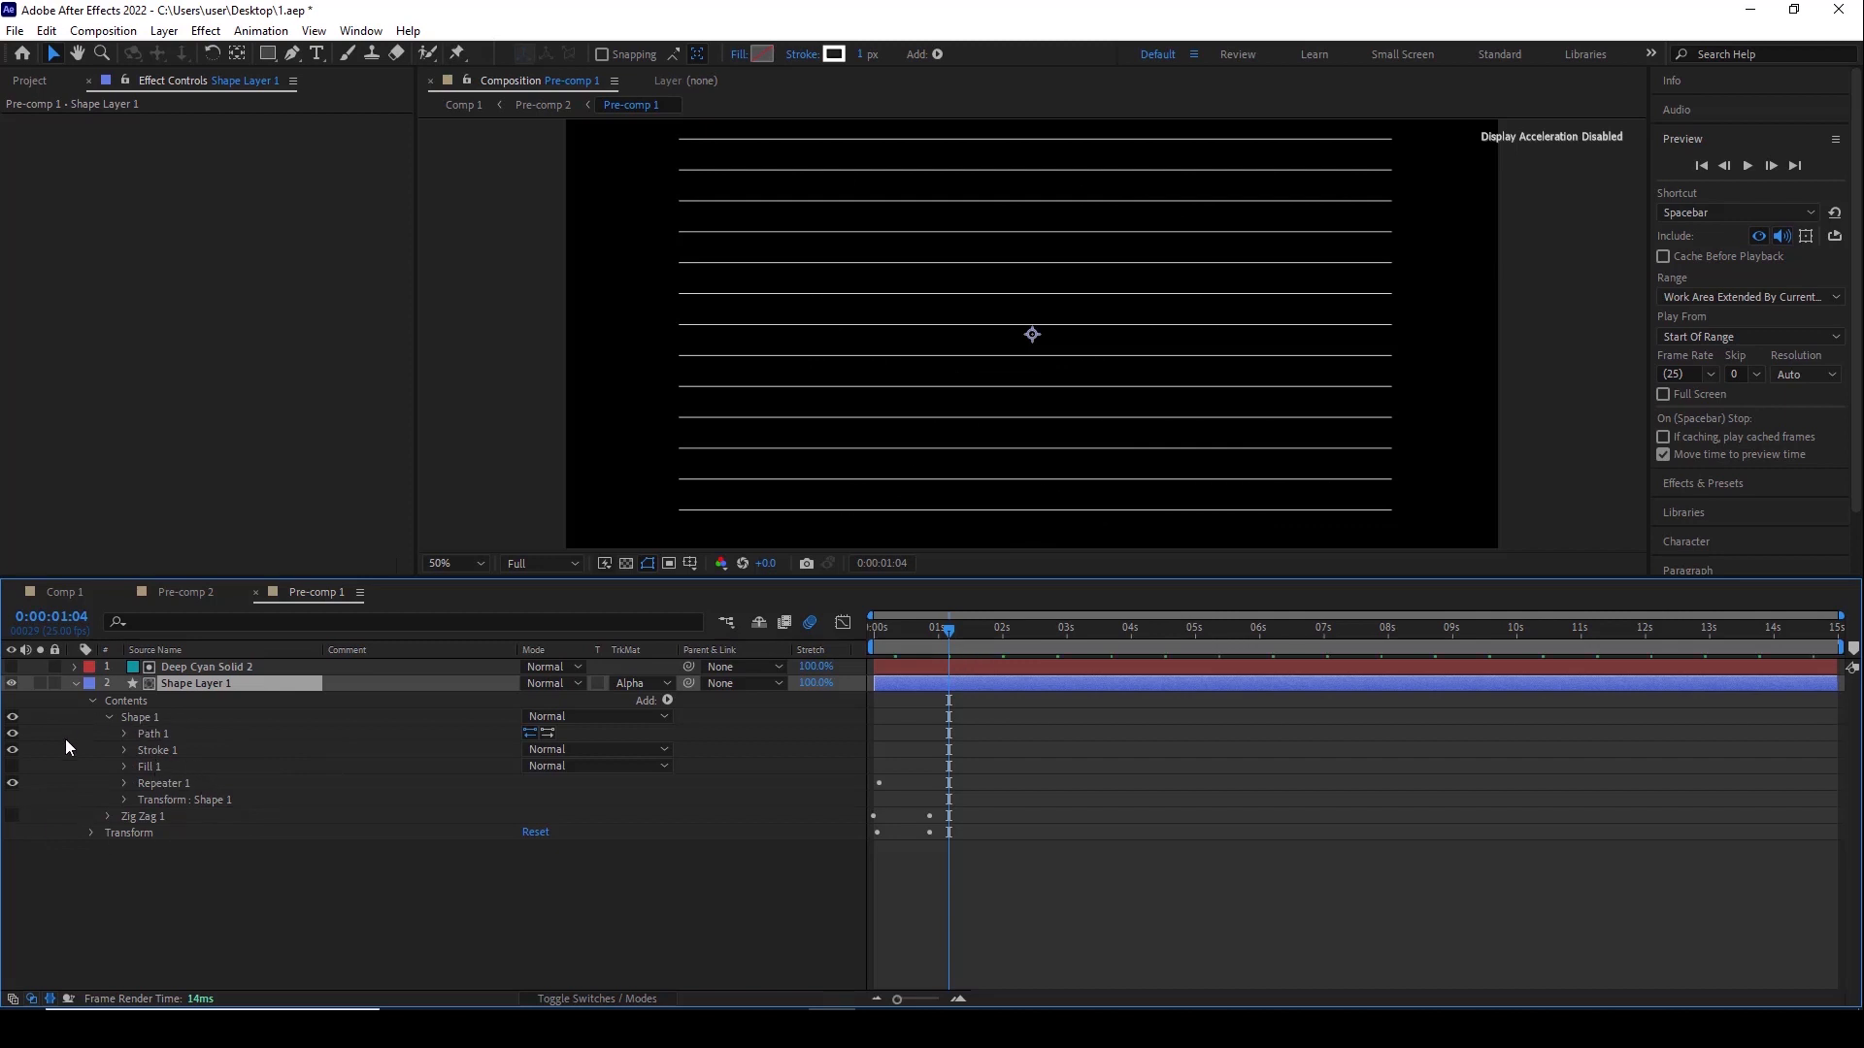
pyautogui.click(12, 784)
pyautogui.scroll(-4, 902, 330)
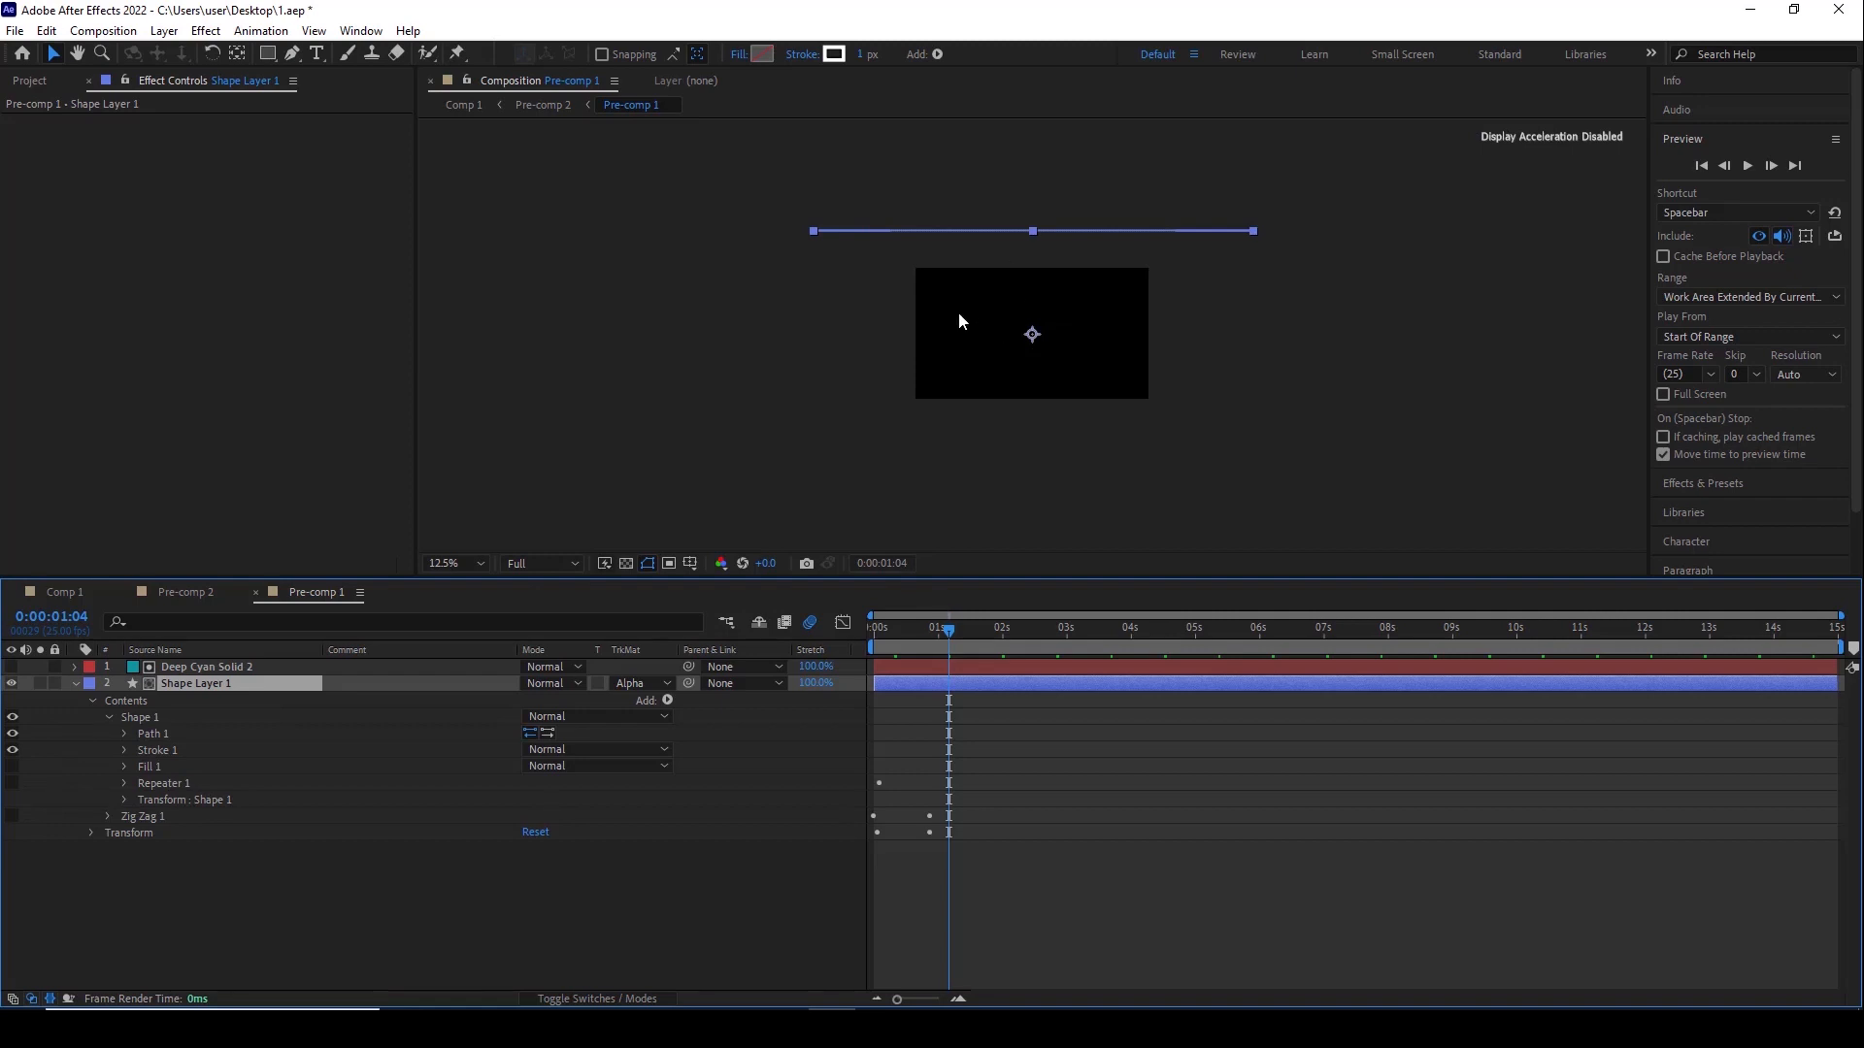
# Try moving Shape Layer 1 vertically to position 960, 1410, and undo the move
pyautogui.press('p')
pyautogui.moveTo(563, 699); pyautogui.dragTo(1582, 700)
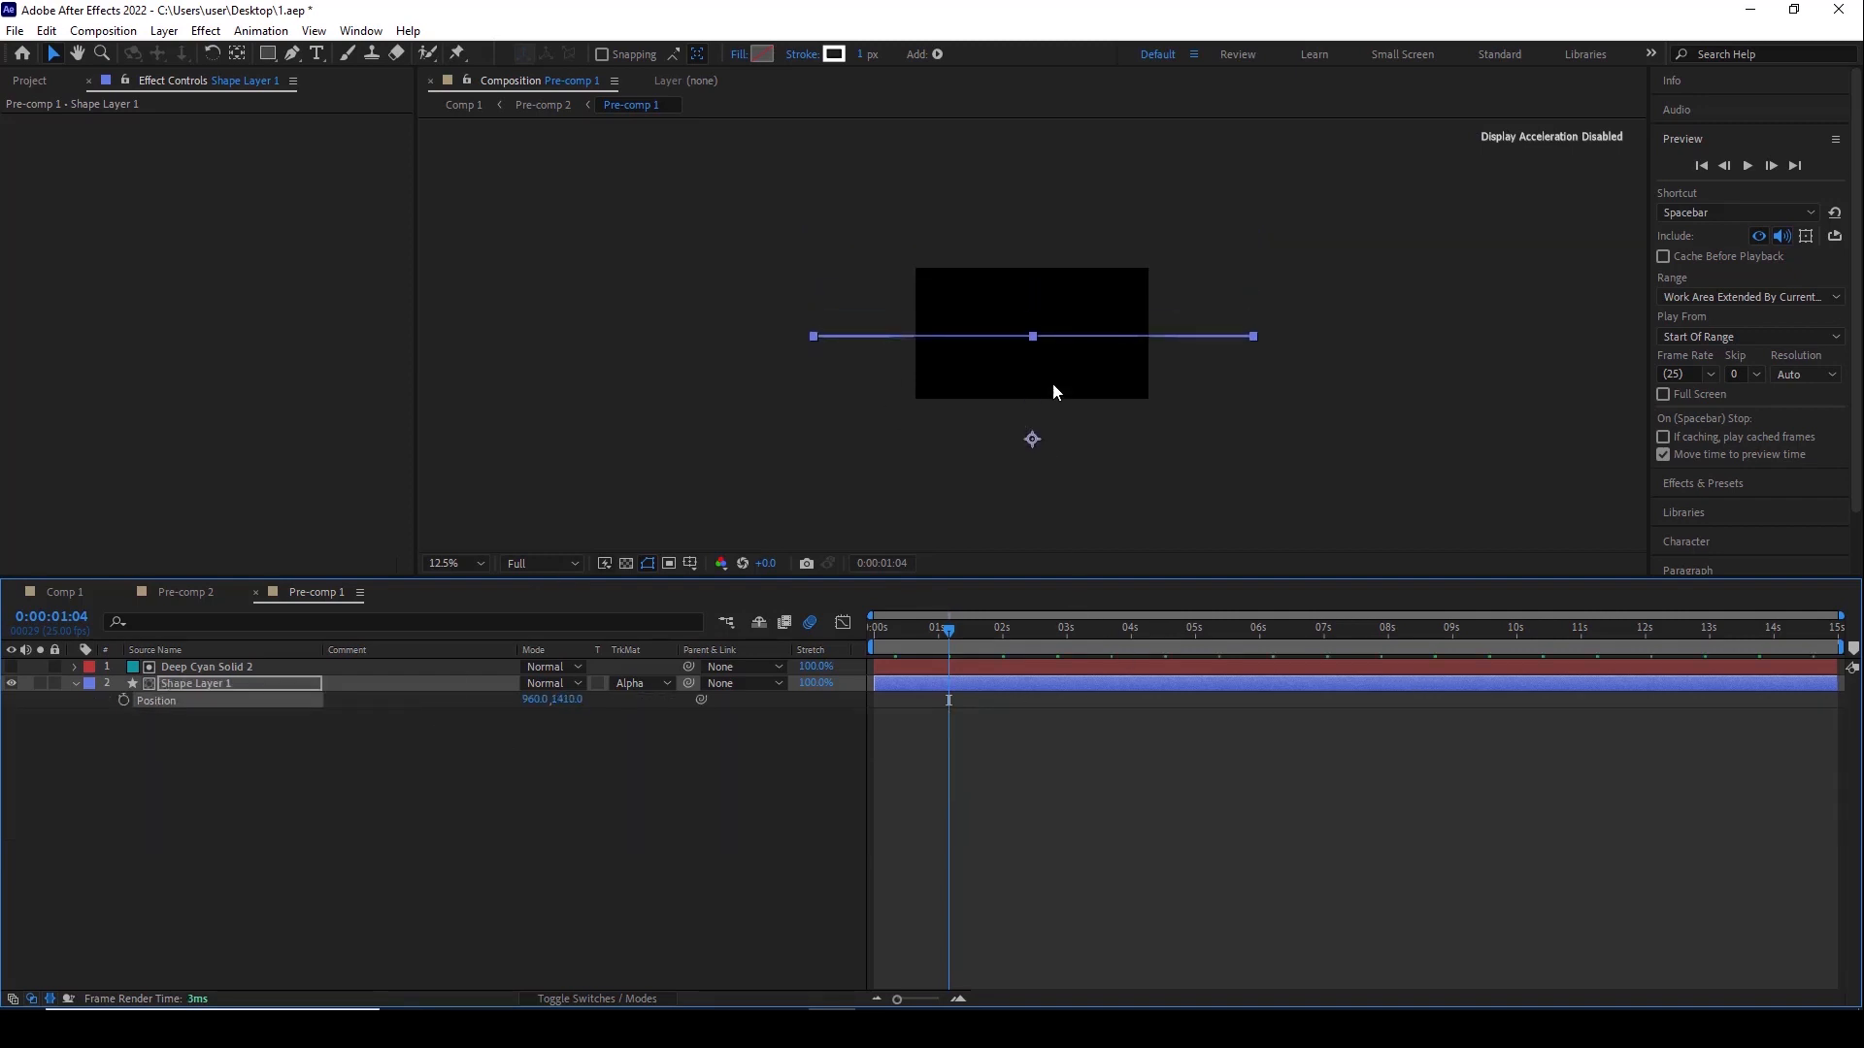
pyautogui.scroll(4, 1053, 383)
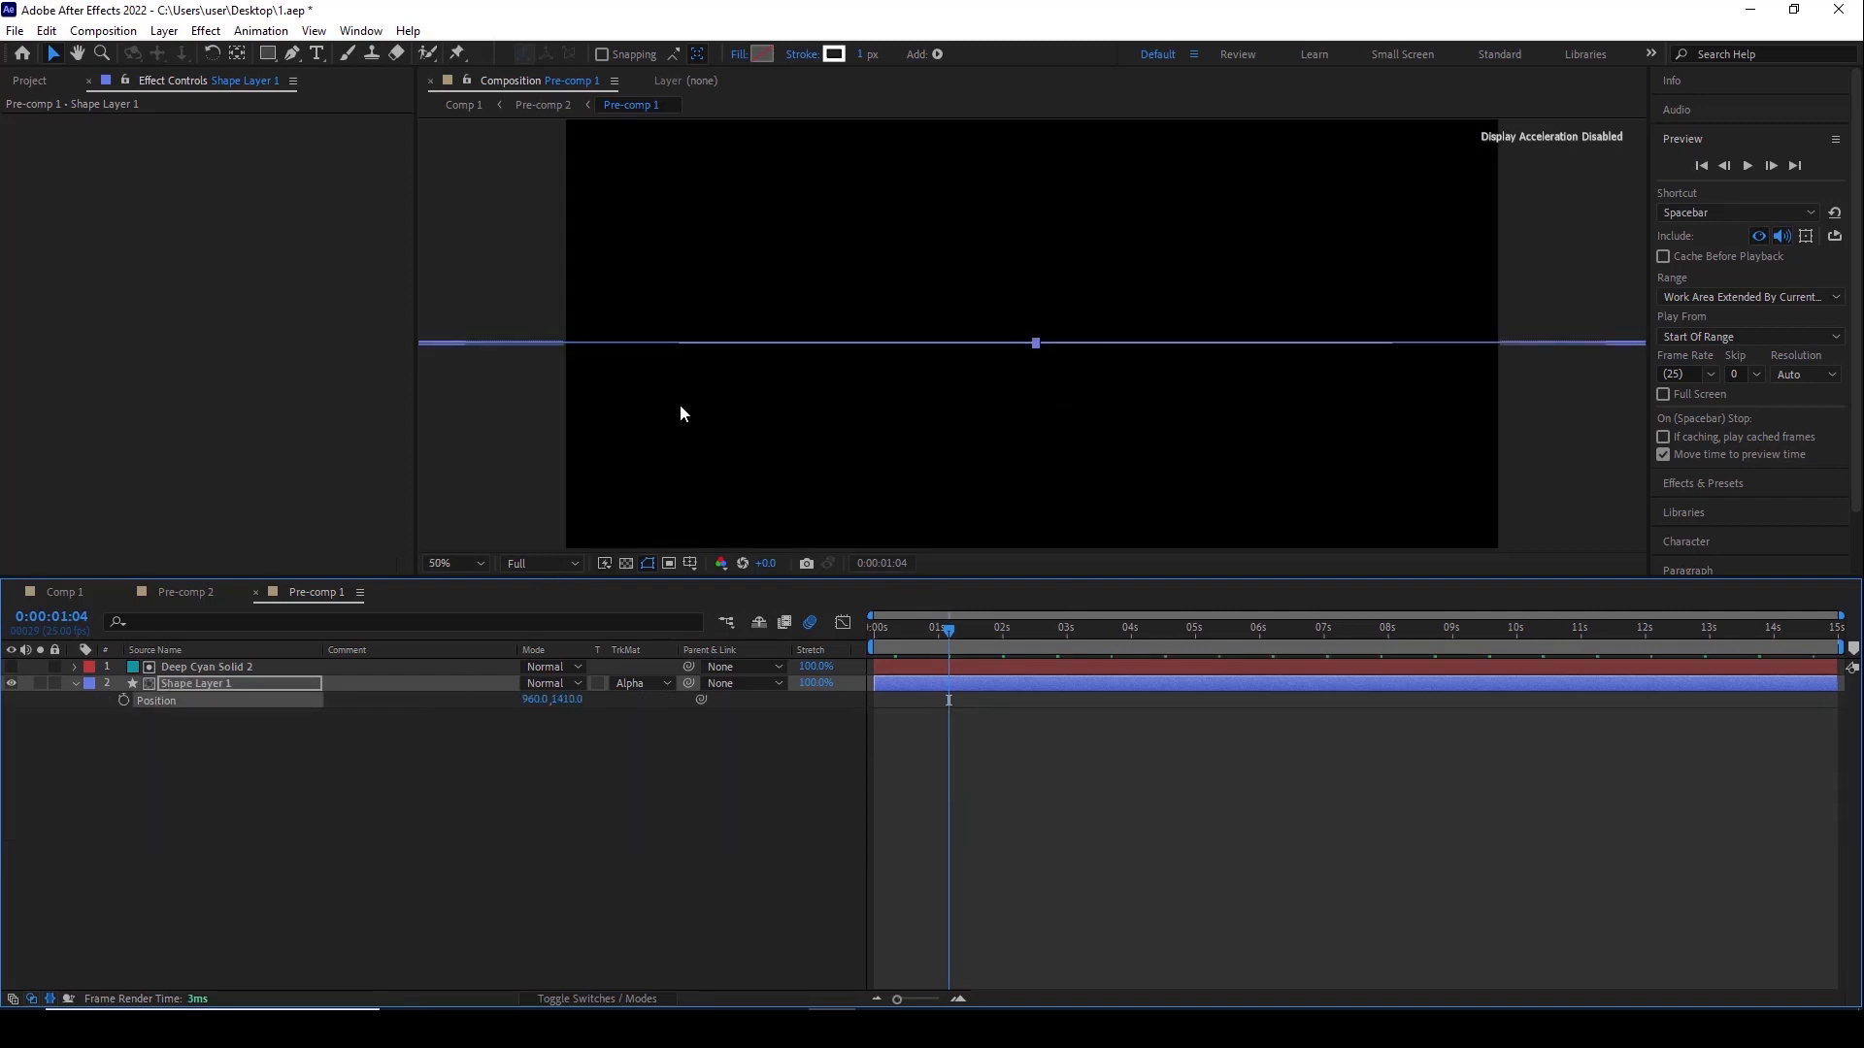
pyautogui.click(231, 685)
pyautogui.hotkey('ctrl', 'z')
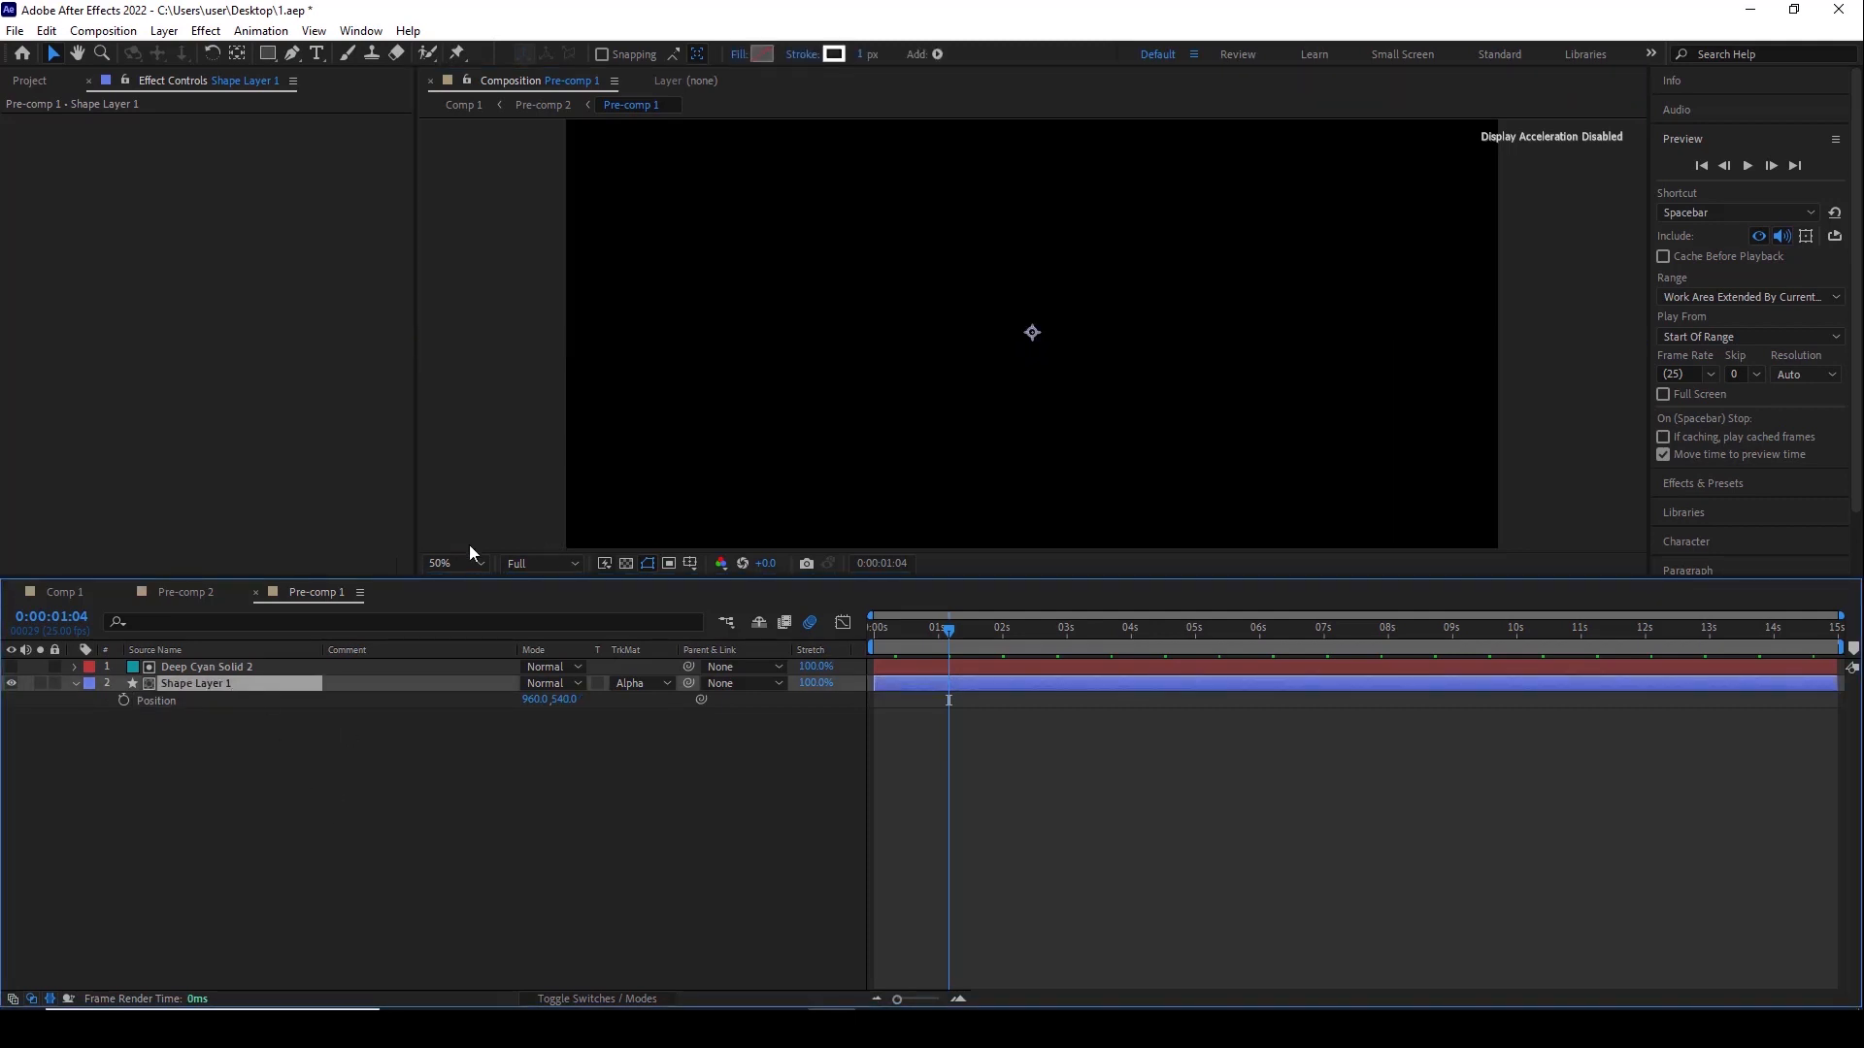
# Expand the contents of Shape Layer 1, turn Repeater 1 back on and reveal its properties
pyautogui.click(74, 684)
pyautogui.click(74, 683)
pyautogui.click(90, 700)
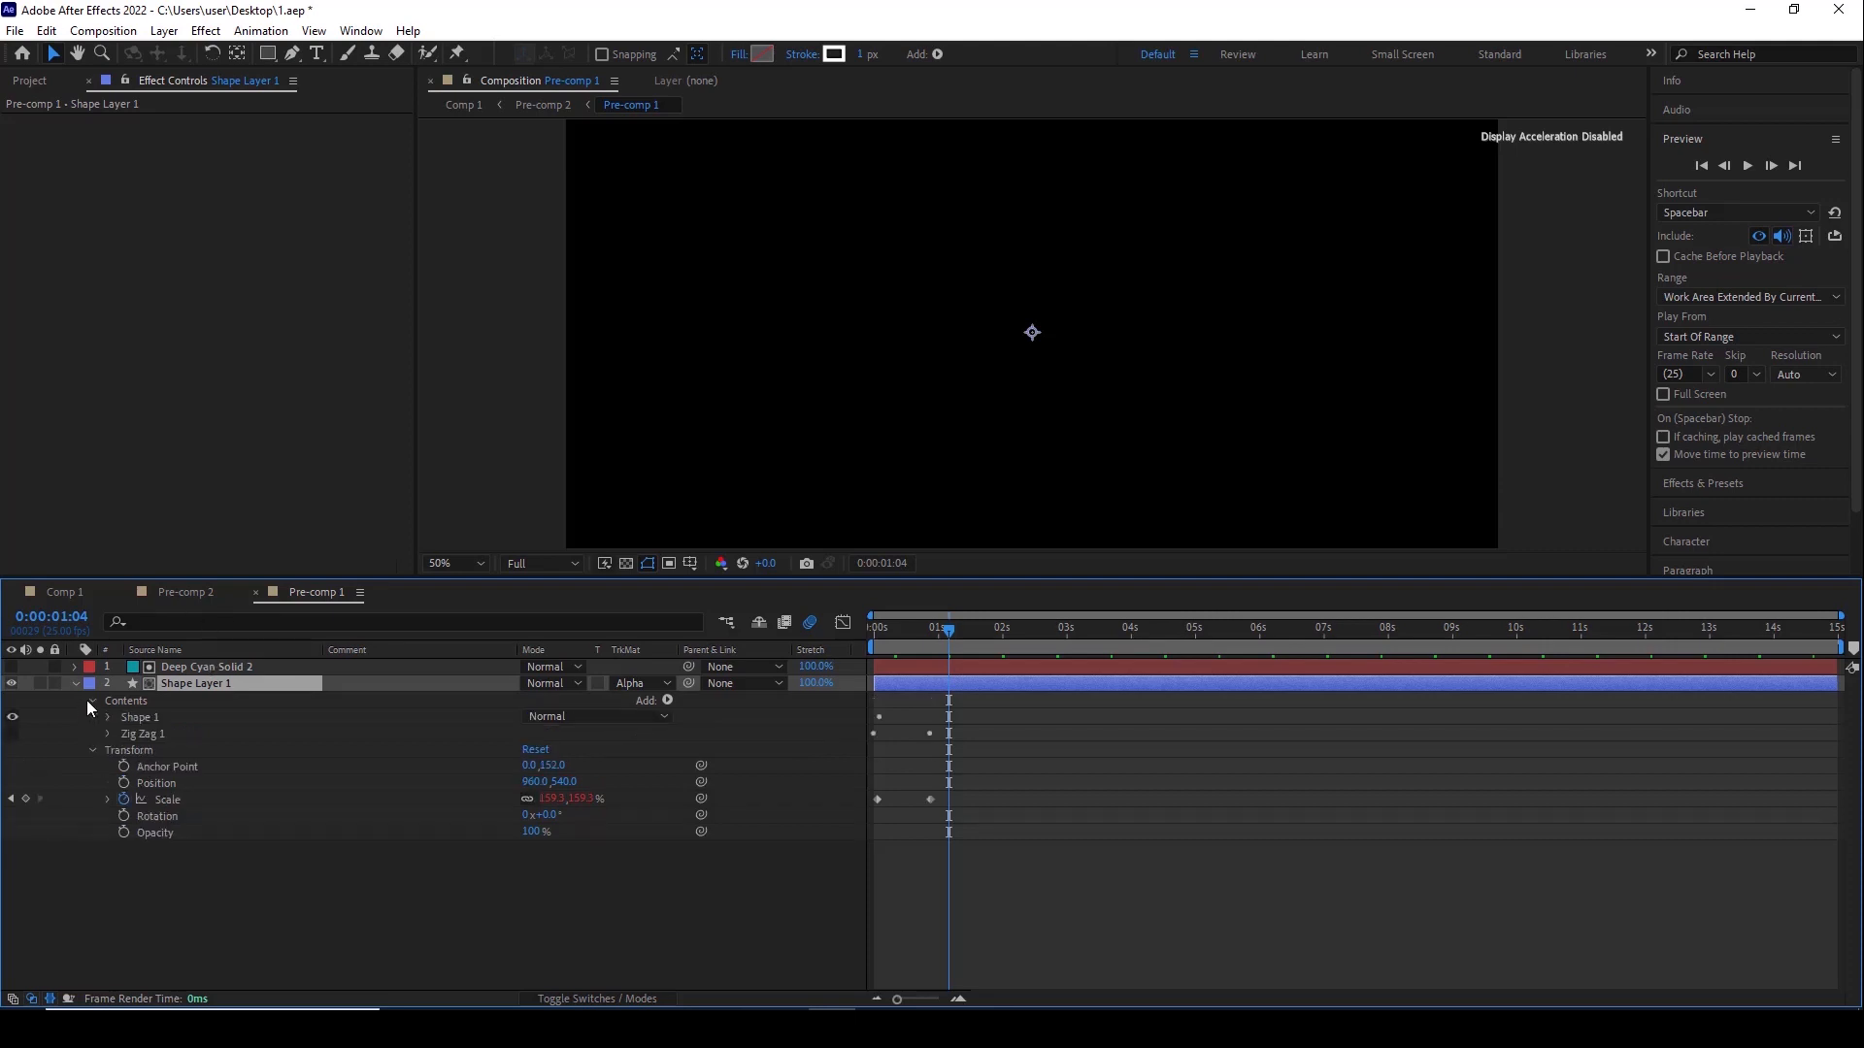
pyautogui.click(106, 718)
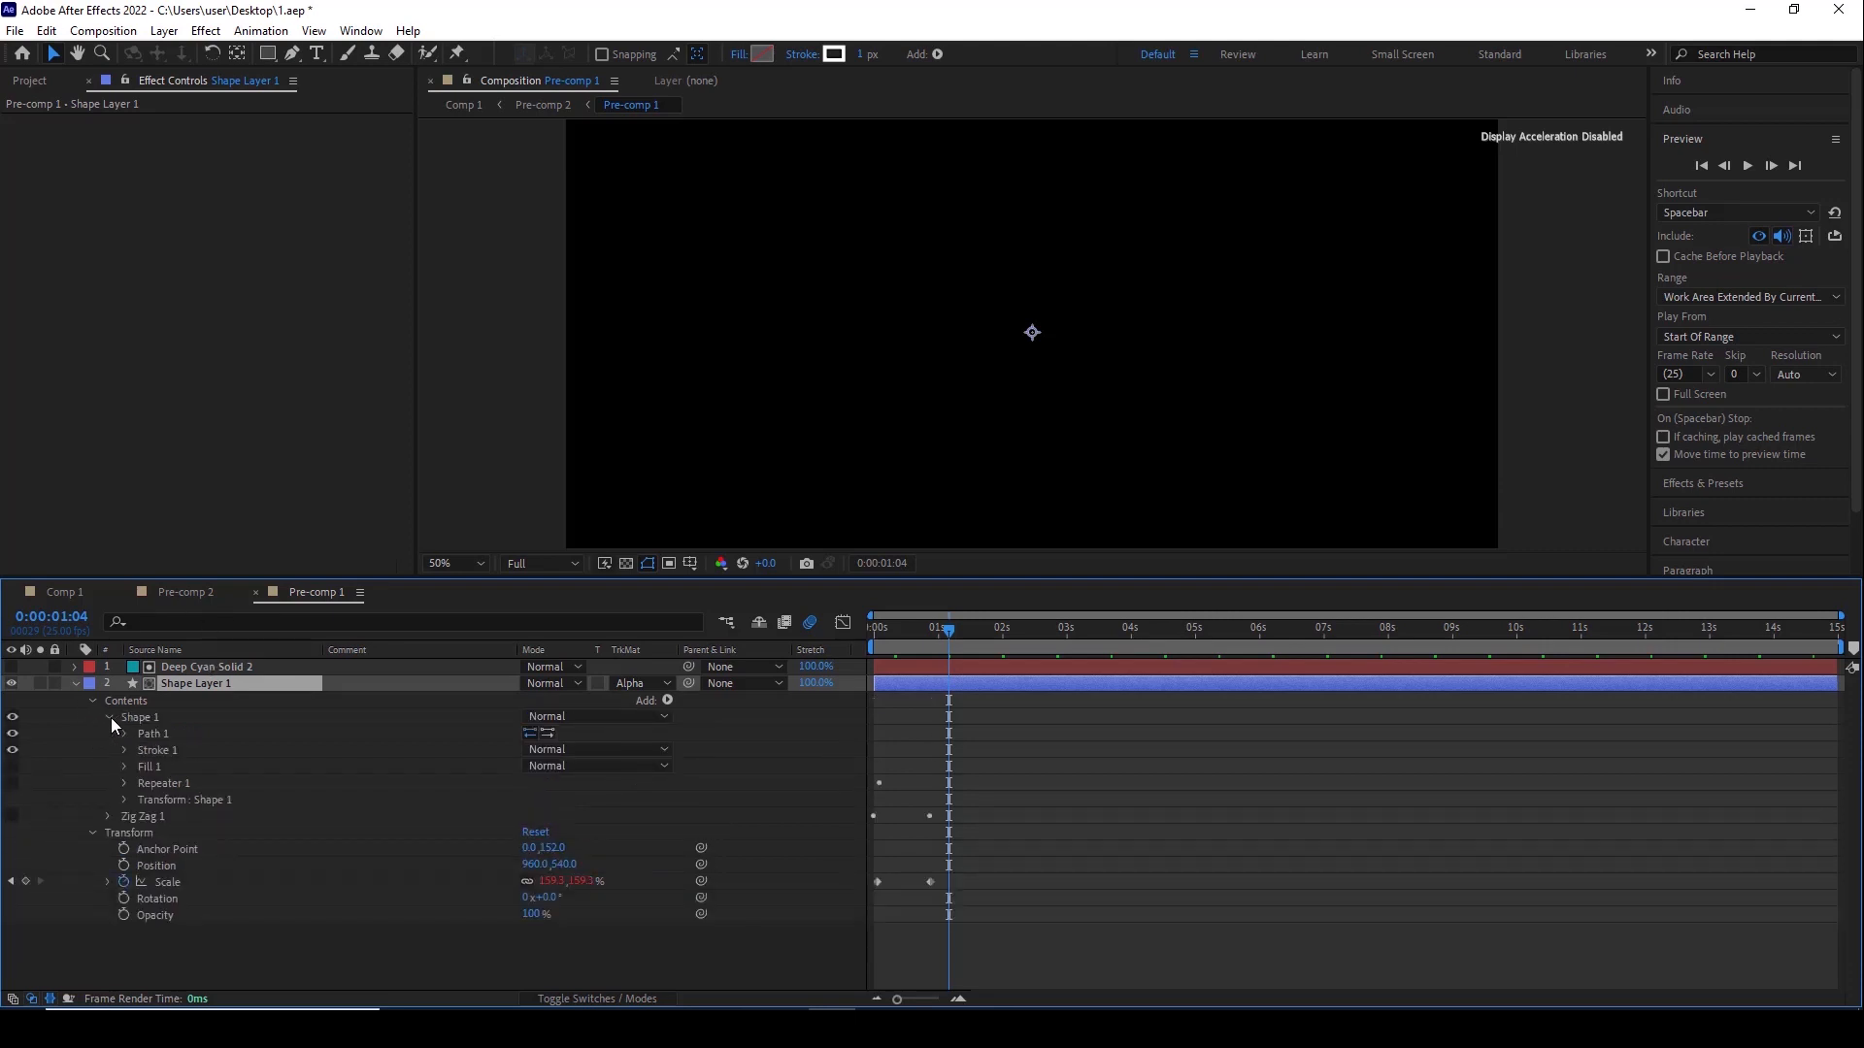
pyautogui.click(159, 785)
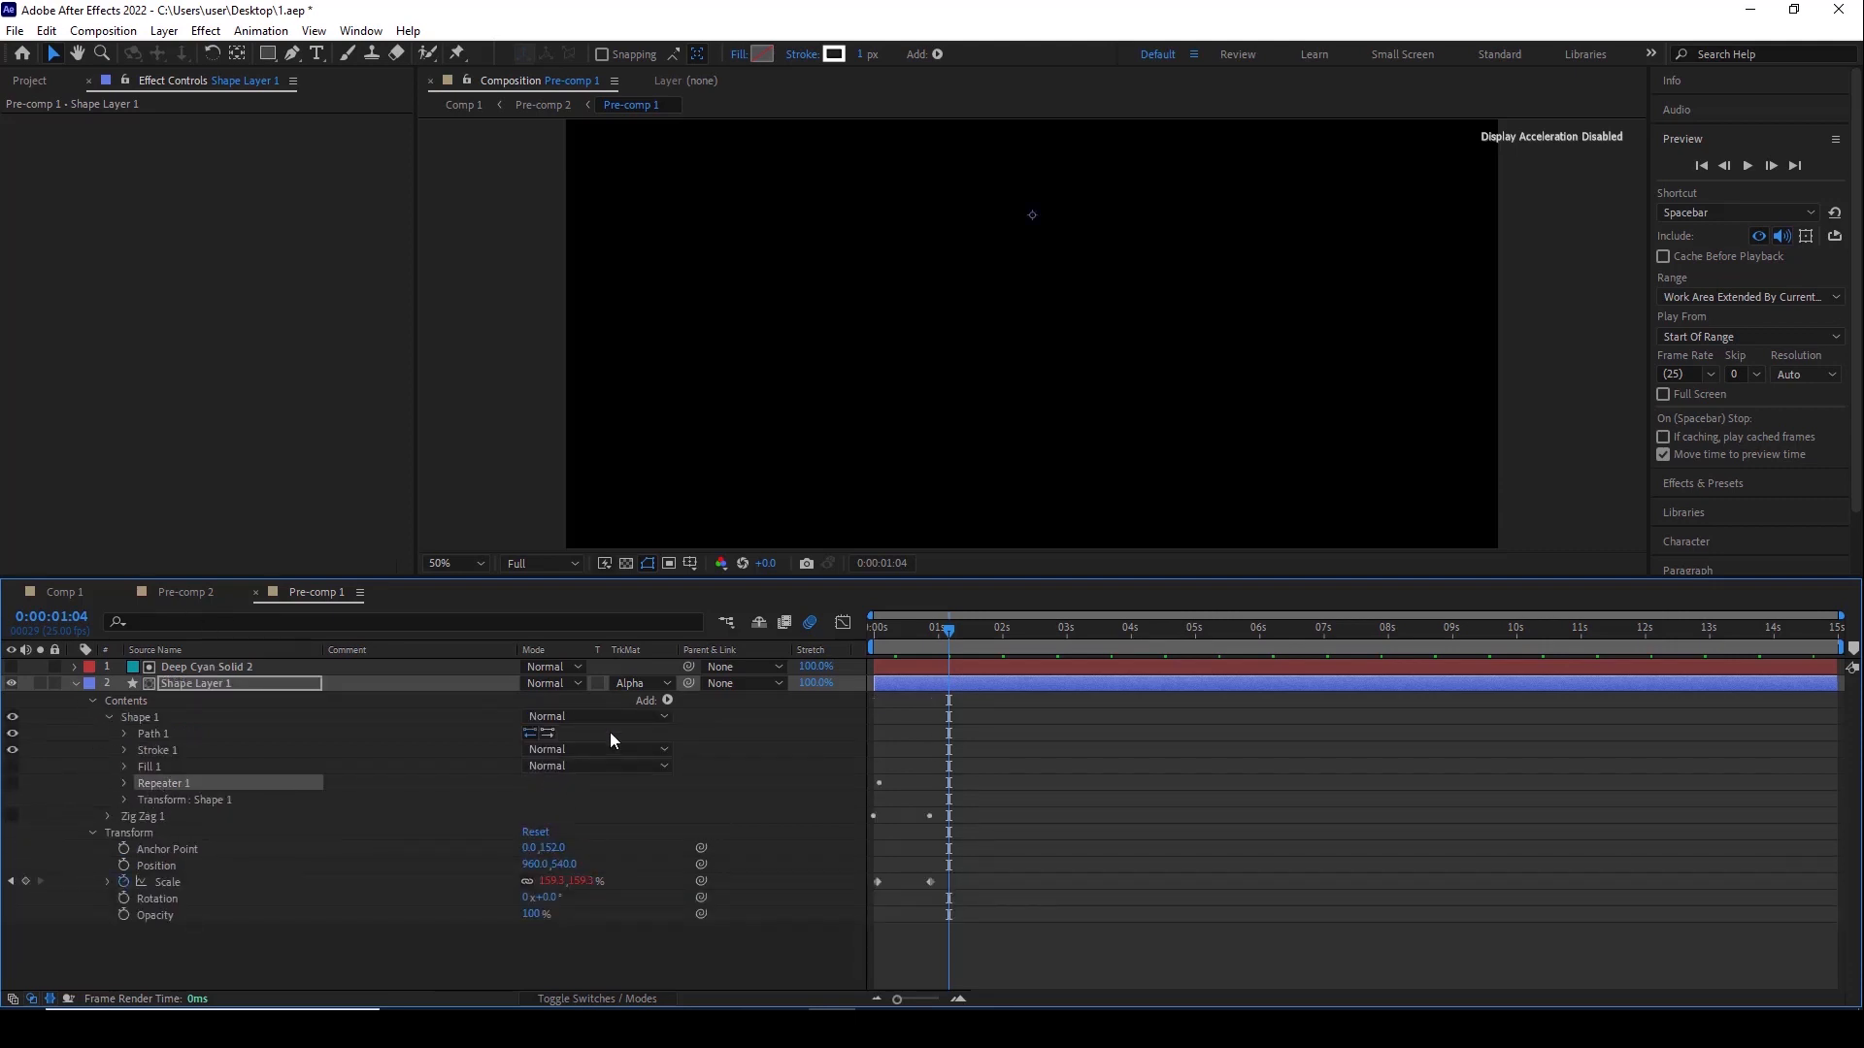
pyautogui.click(668, 700)
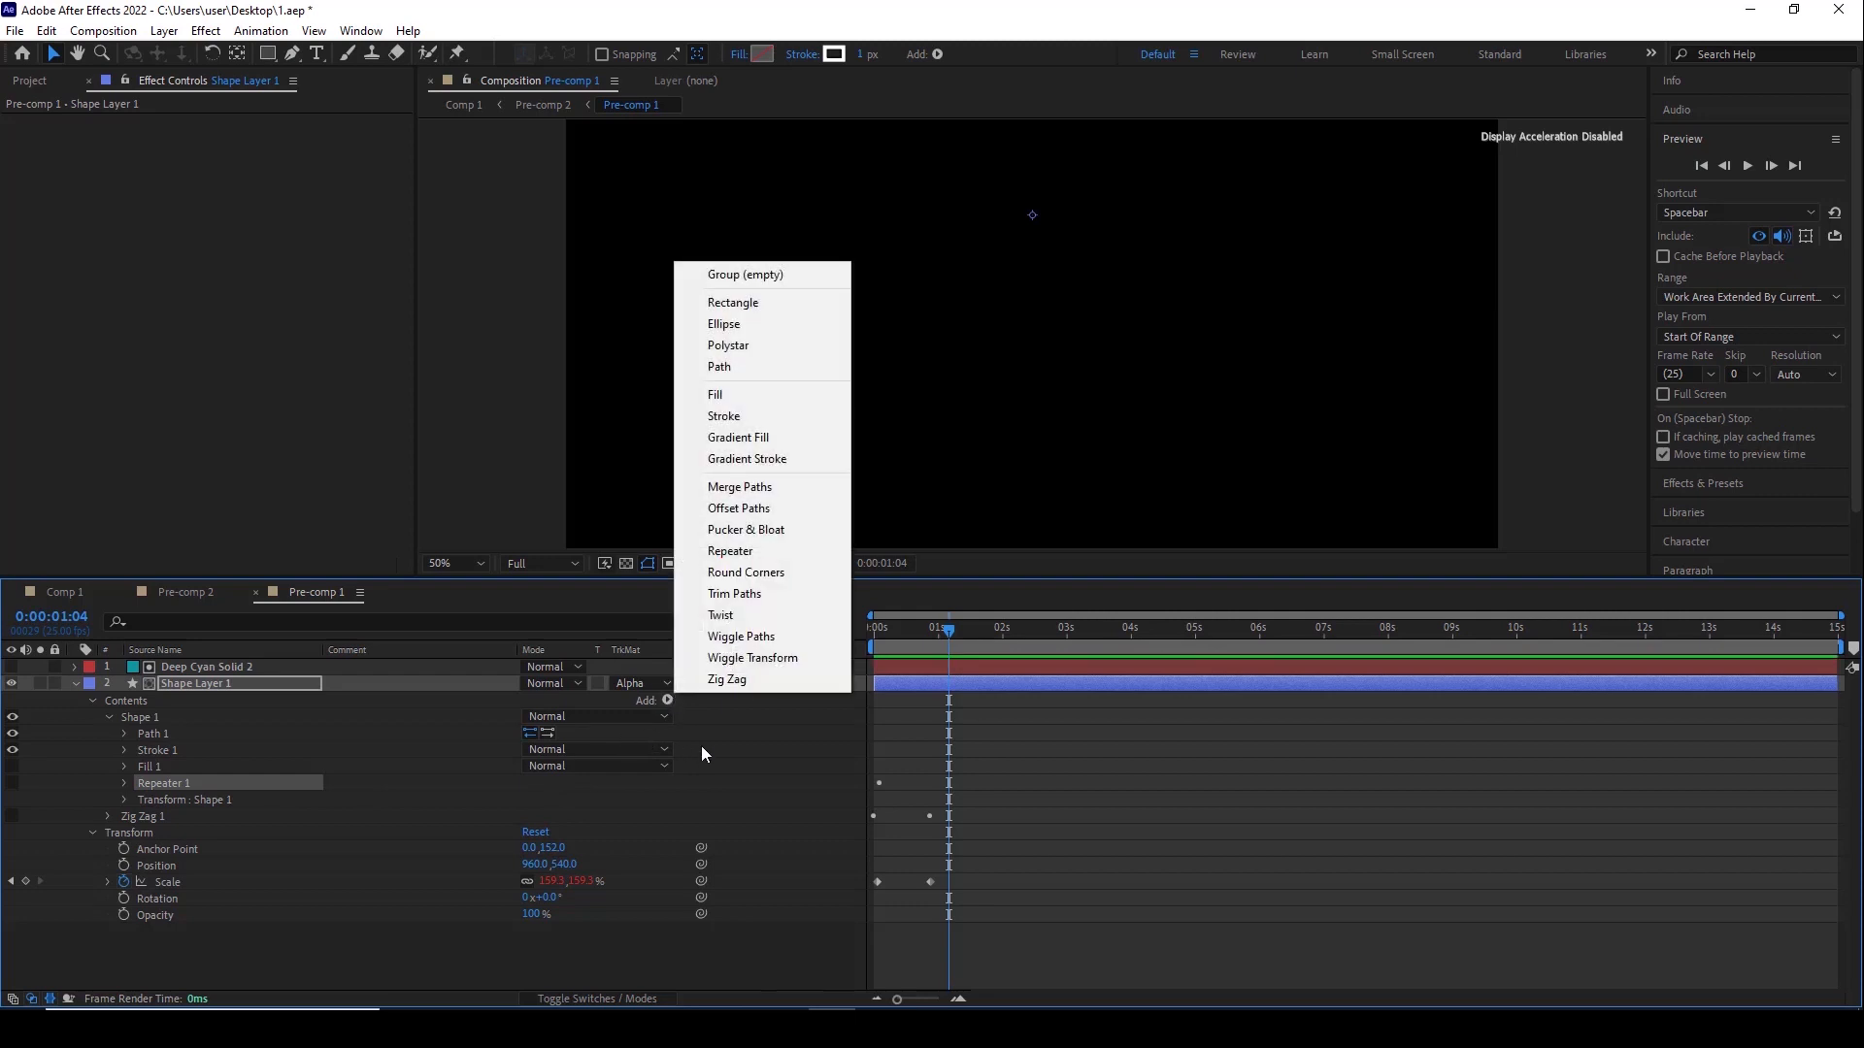
pyautogui.click(14, 782)
pyautogui.click(124, 784)
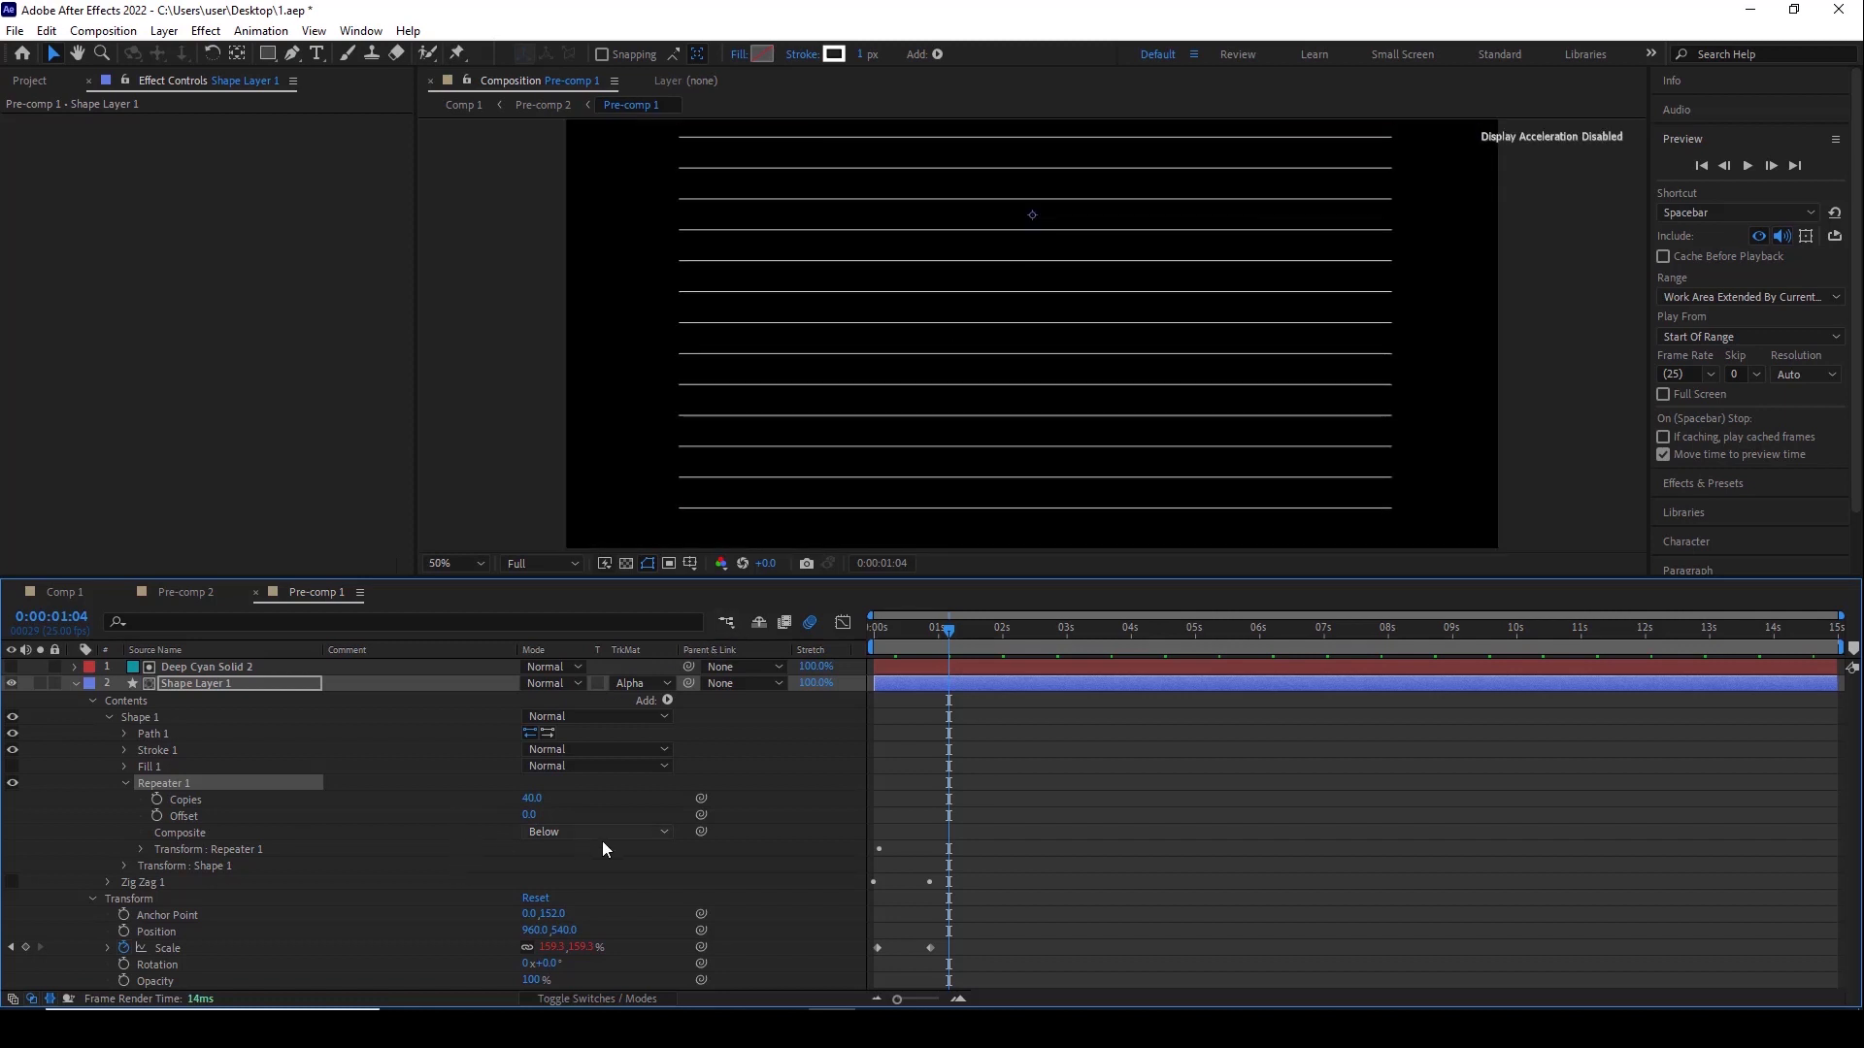
# Turn Zig Zag 1 back on for Shape Layer 1's repeated lines
pyautogui.press(',')
pyautogui.press(',')
pyautogui.press(',')
pyautogui.press(',')
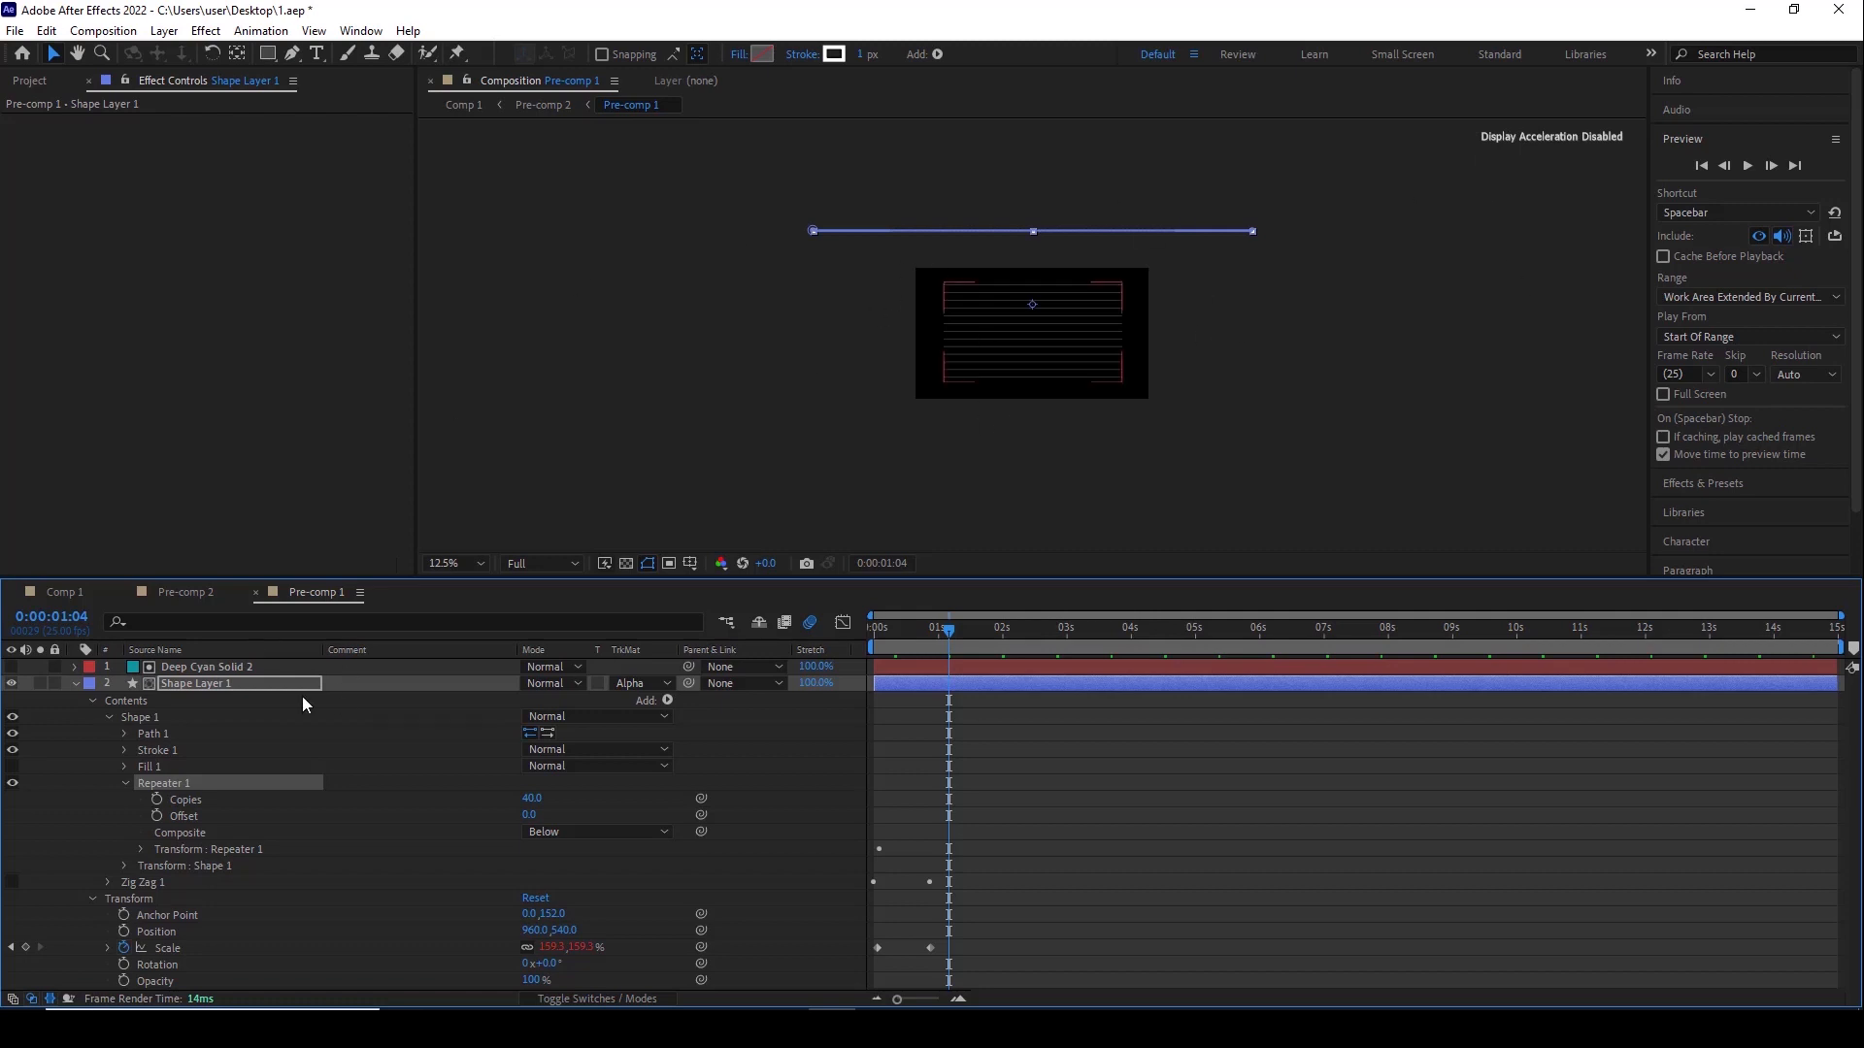
pyautogui.click(11, 881)
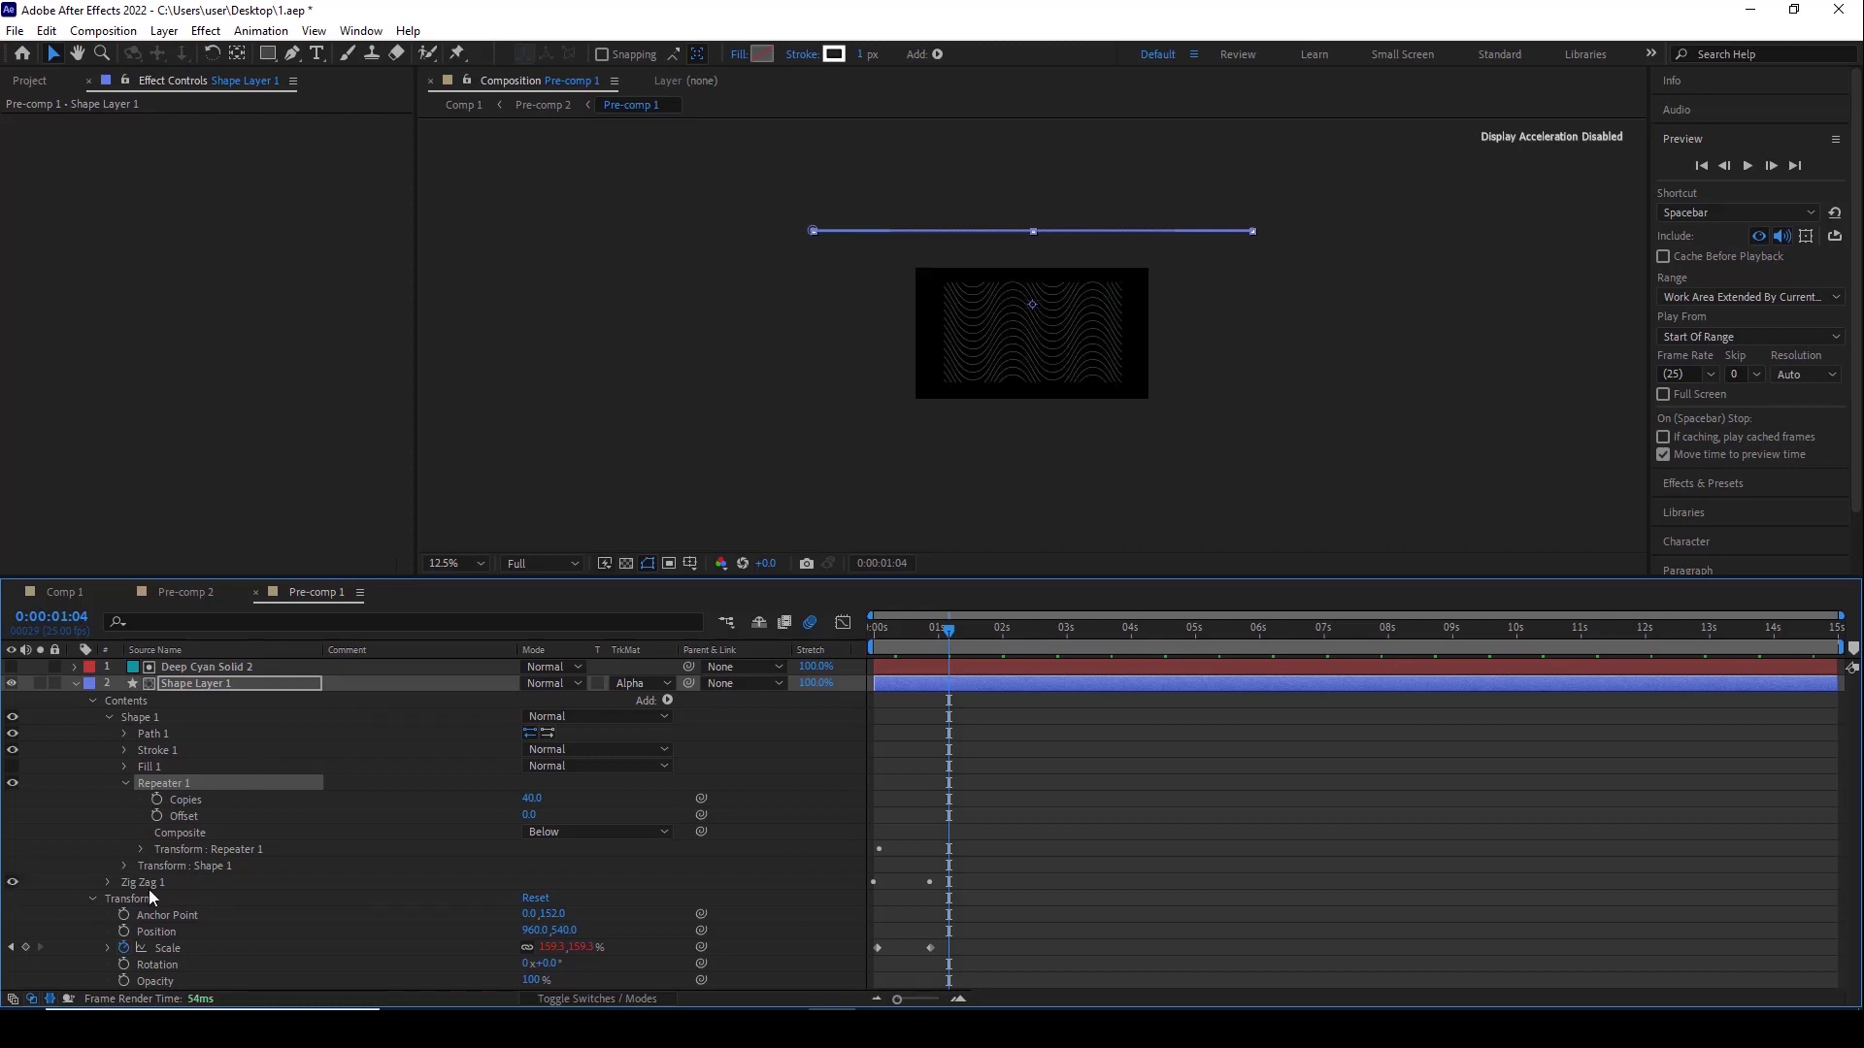
# Reveal Zig Zag 1's Size keyframes and expression, and scrub the time to 0:00:00:22 to examine the wave animation
pyautogui.click(666, 700)
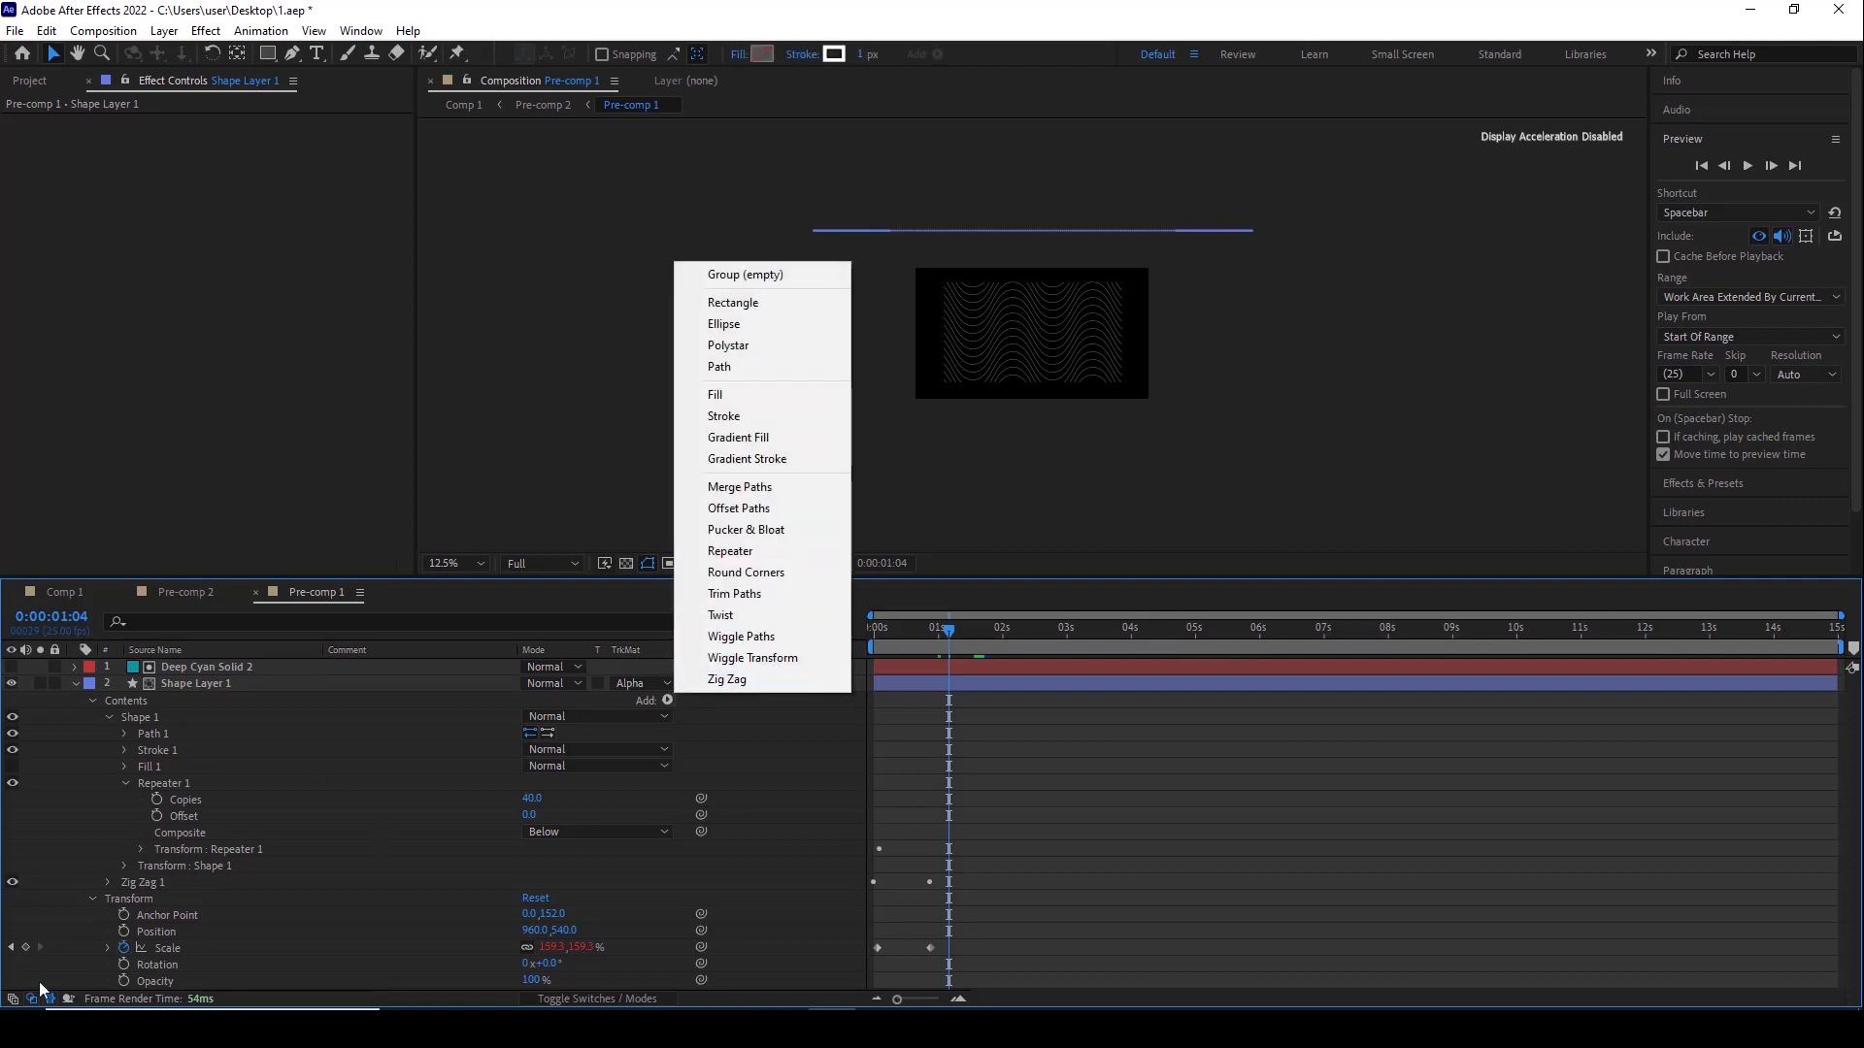
pyautogui.click(101, 883)
pyautogui.click(101, 883)
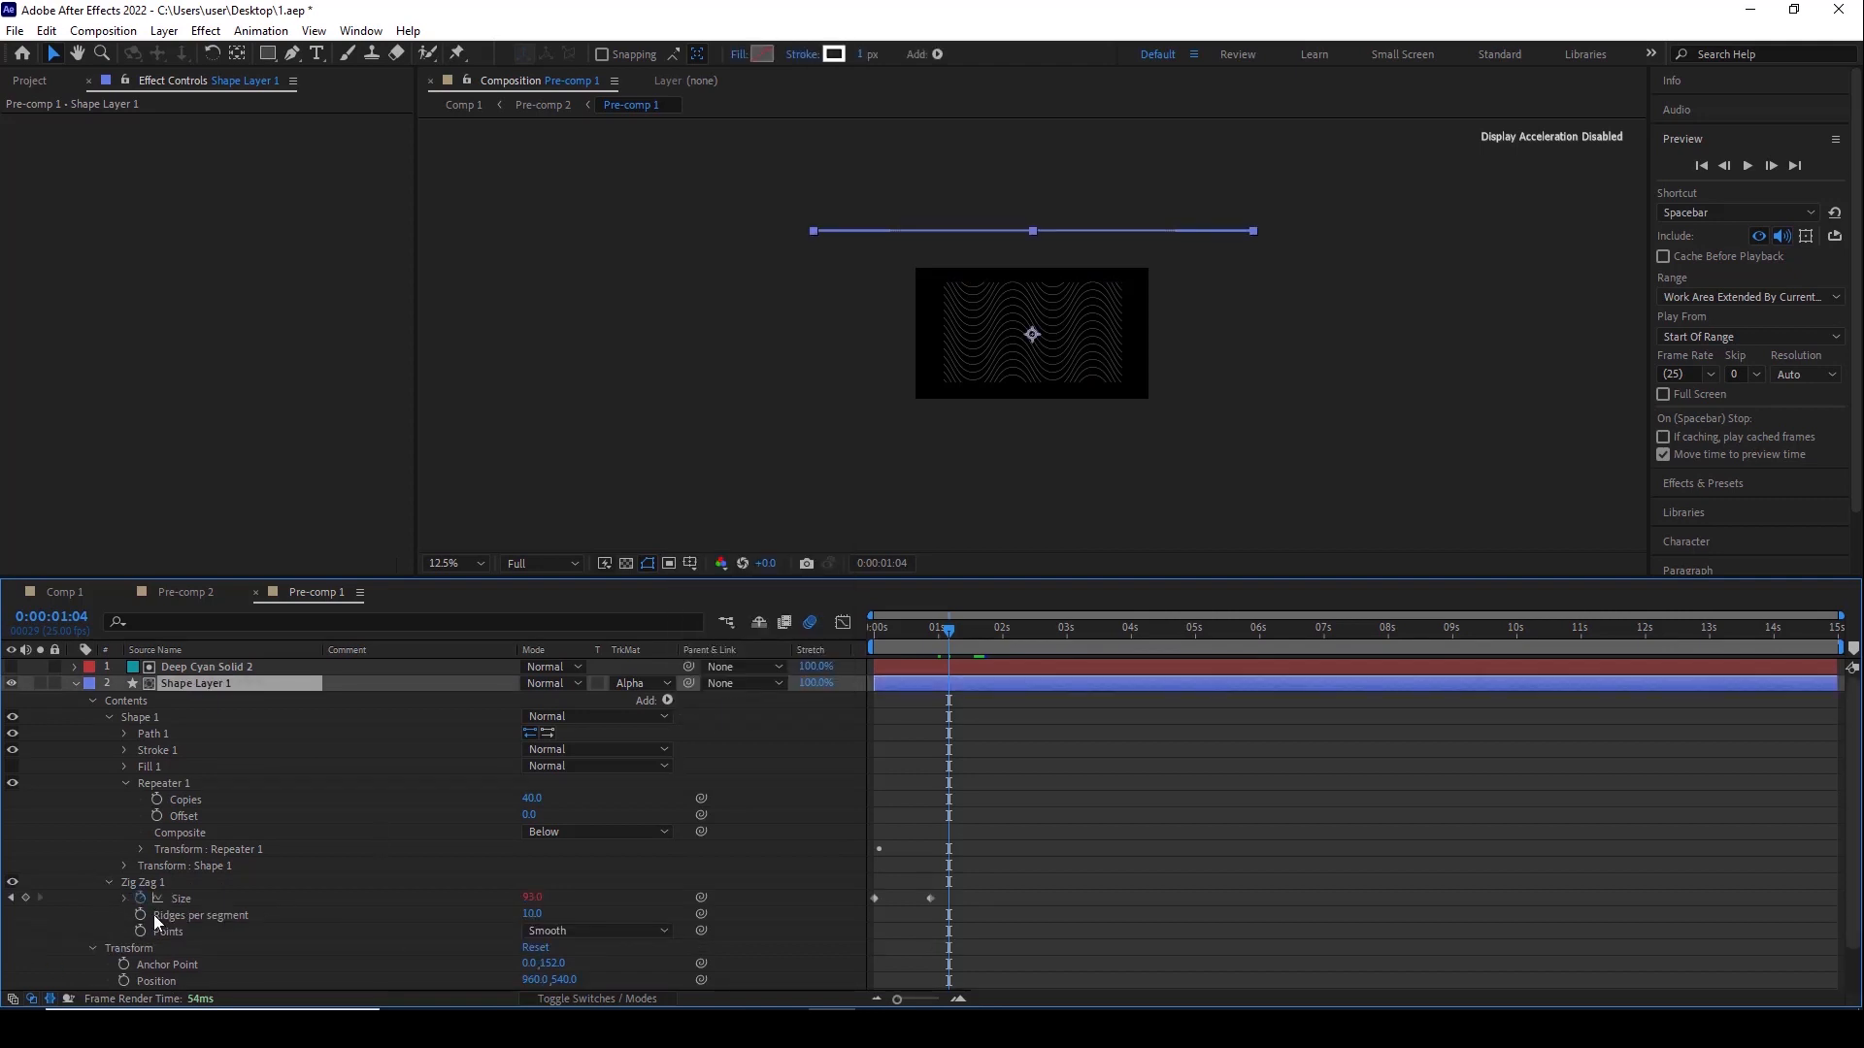
pyautogui.click(124, 898)
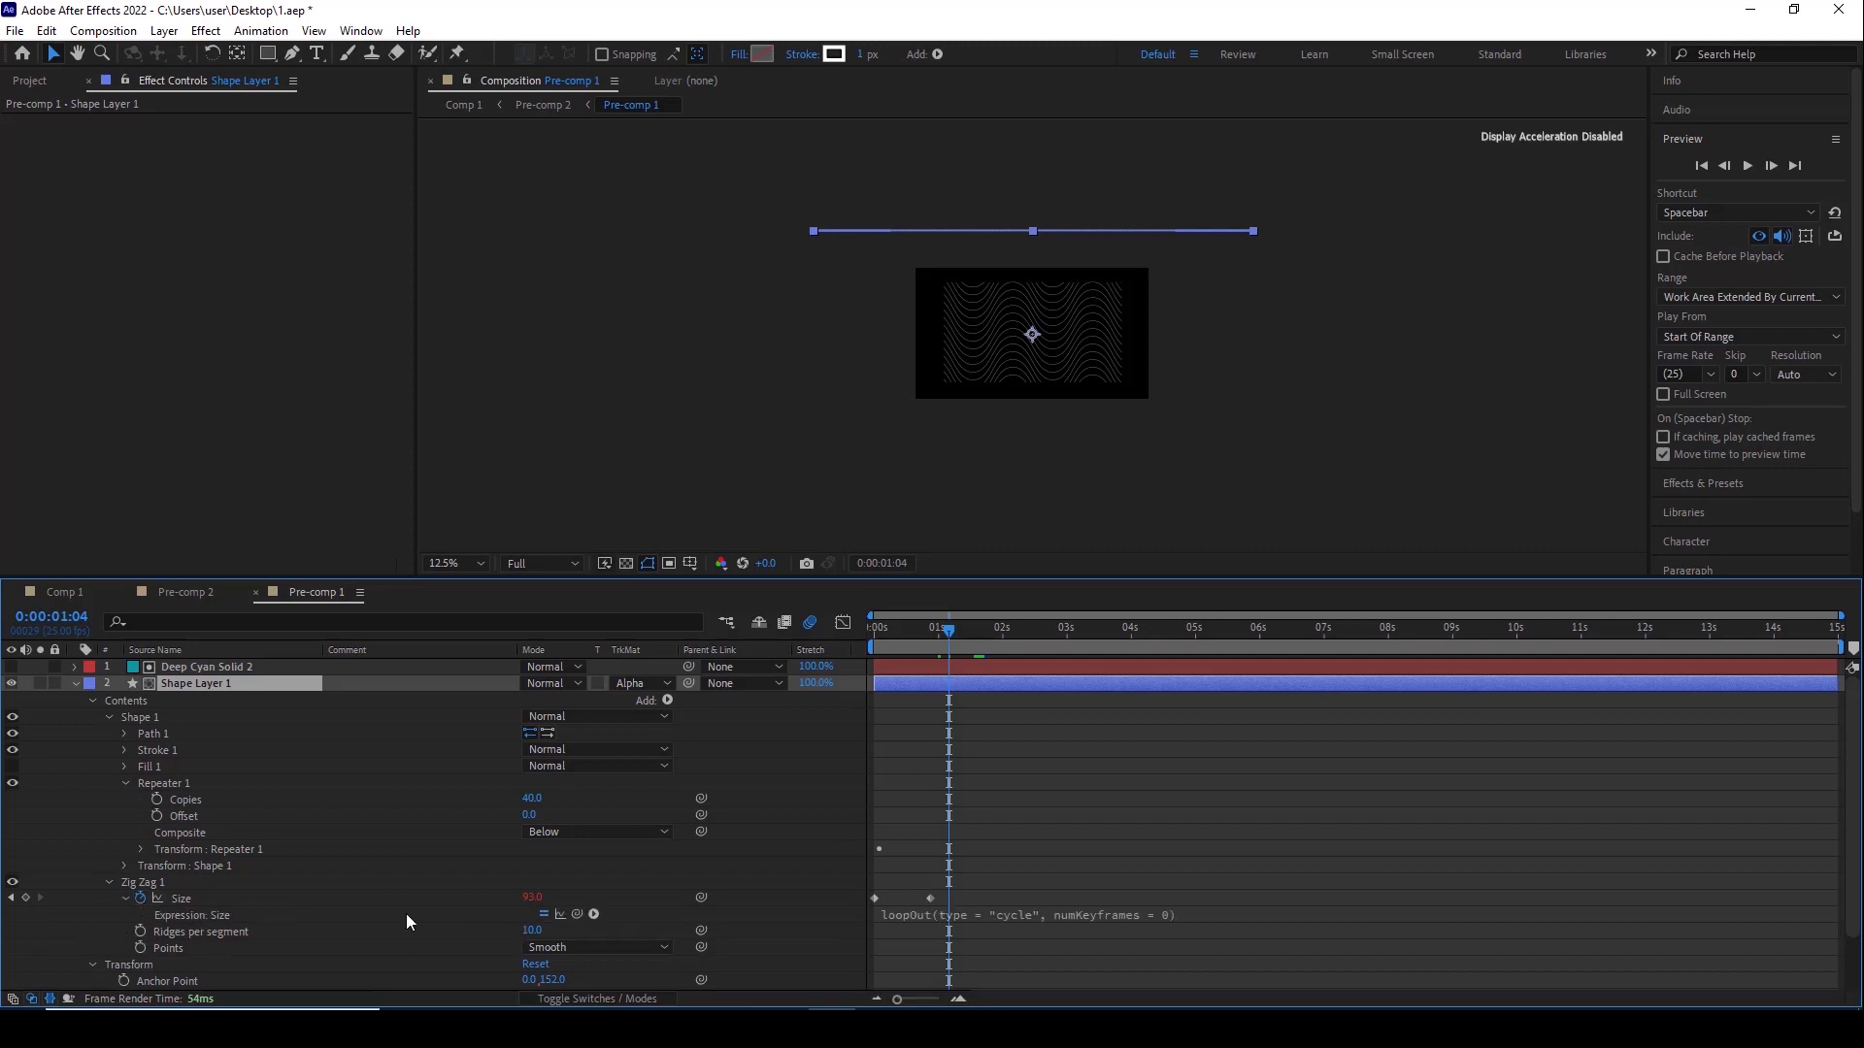
pyautogui.moveTo(963, 637); pyautogui.dragTo(910, 639)
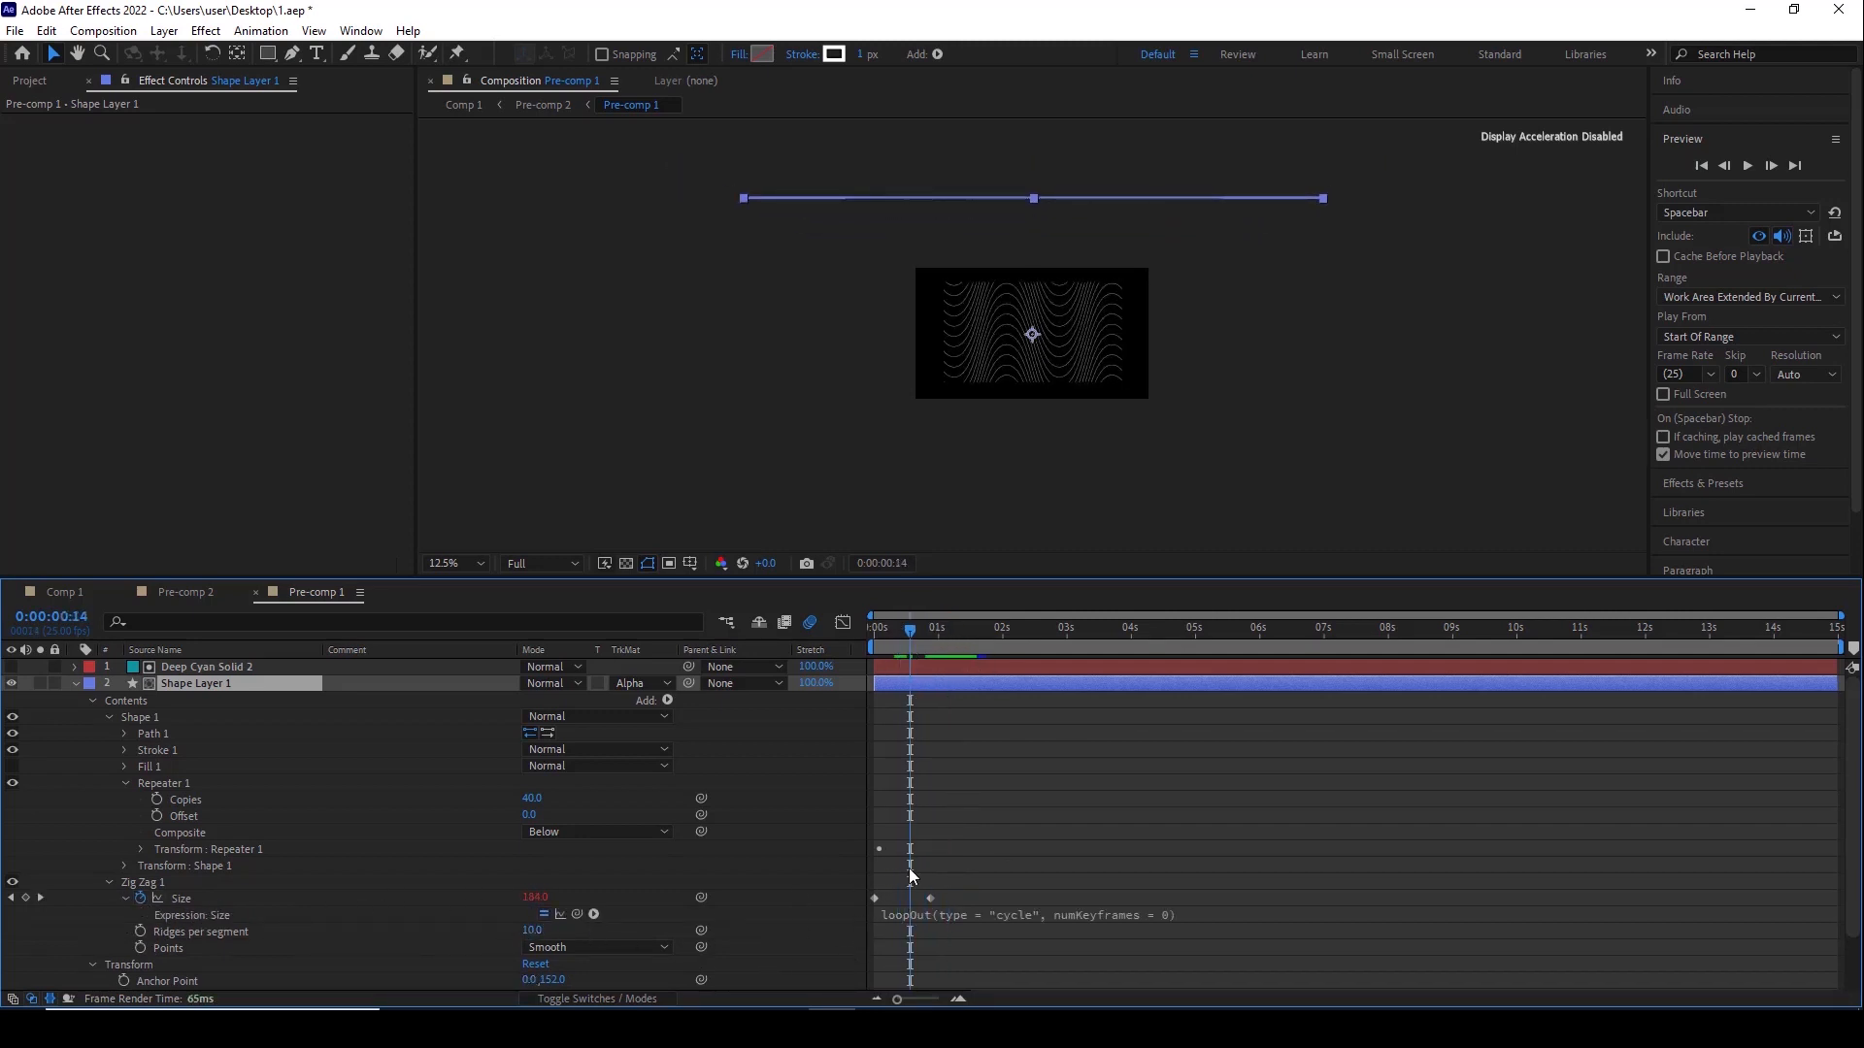
pyautogui.moveTo(900, 632)
pyautogui.mouseDown()
pyautogui.moveTo(864, 631)
pyautogui.moveTo(931, 634)
pyautogui.mouseUp()
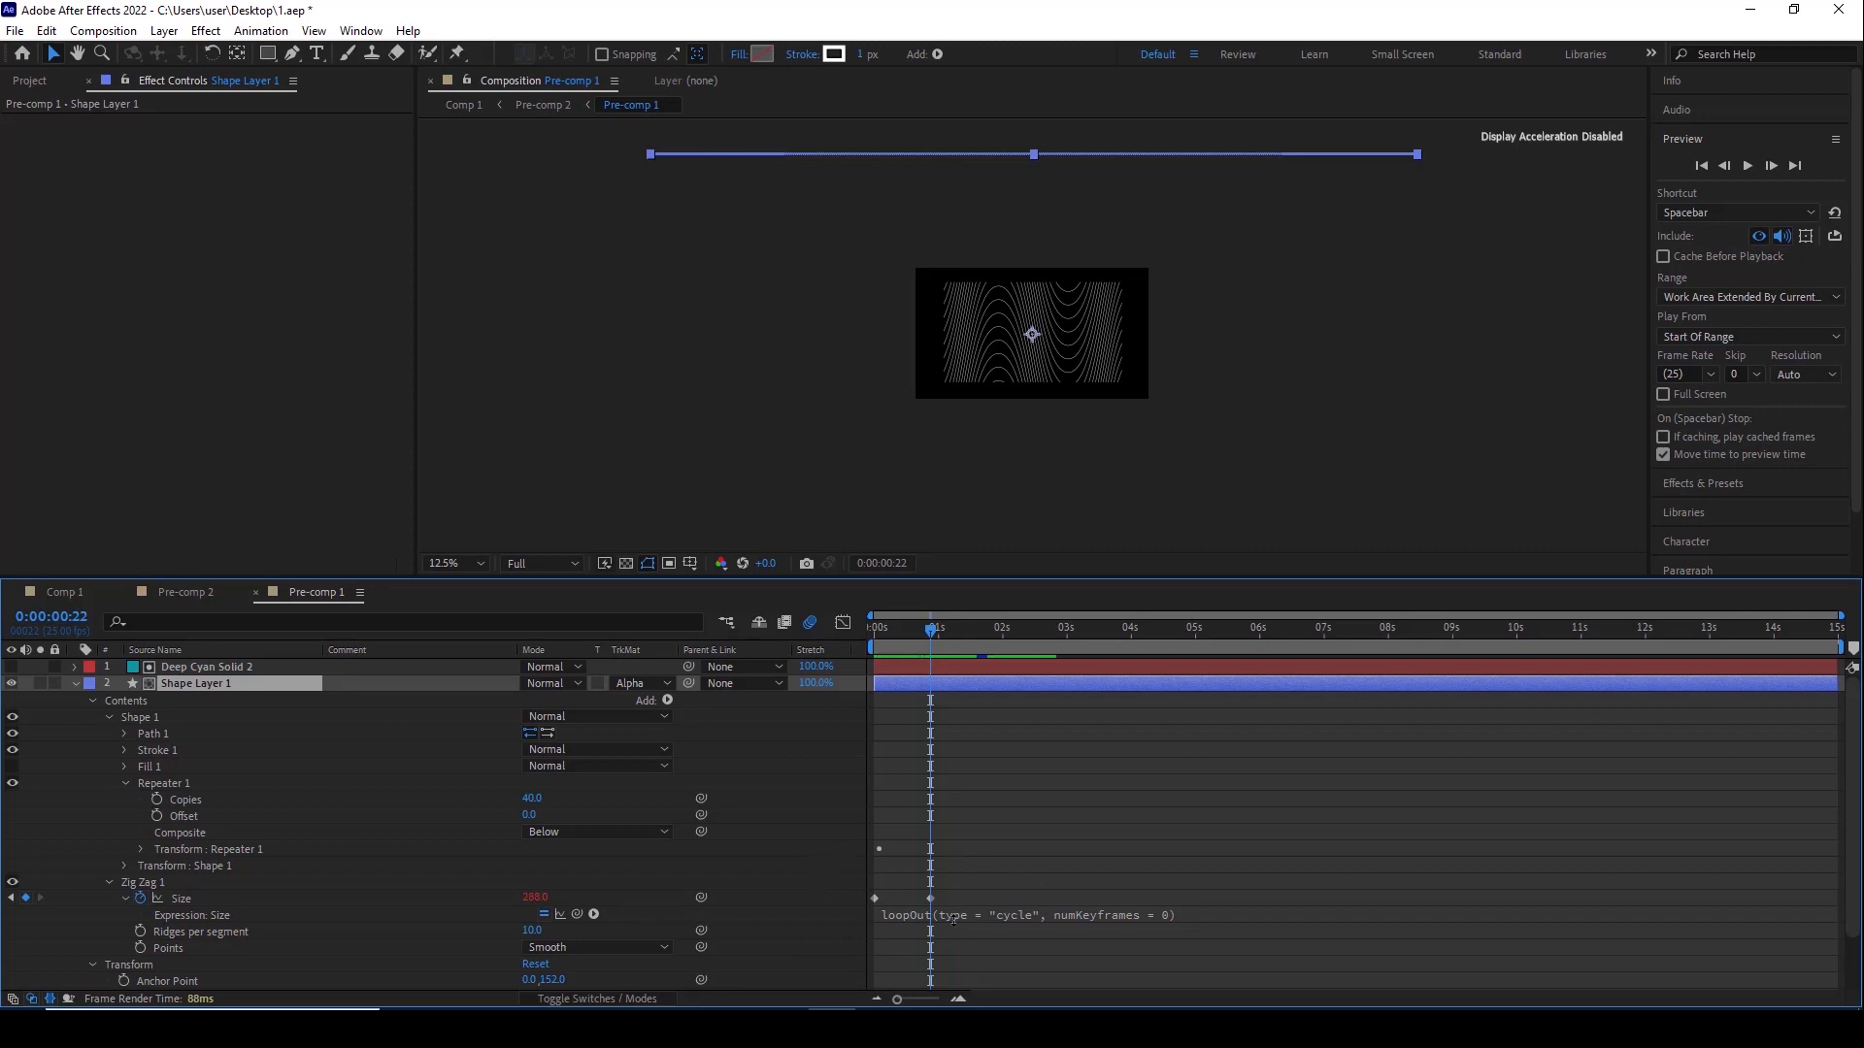
# View the Property functions in the expression language list for Zig Zag 1's Size, and close it without choosing any
pyautogui.click(594, 913)
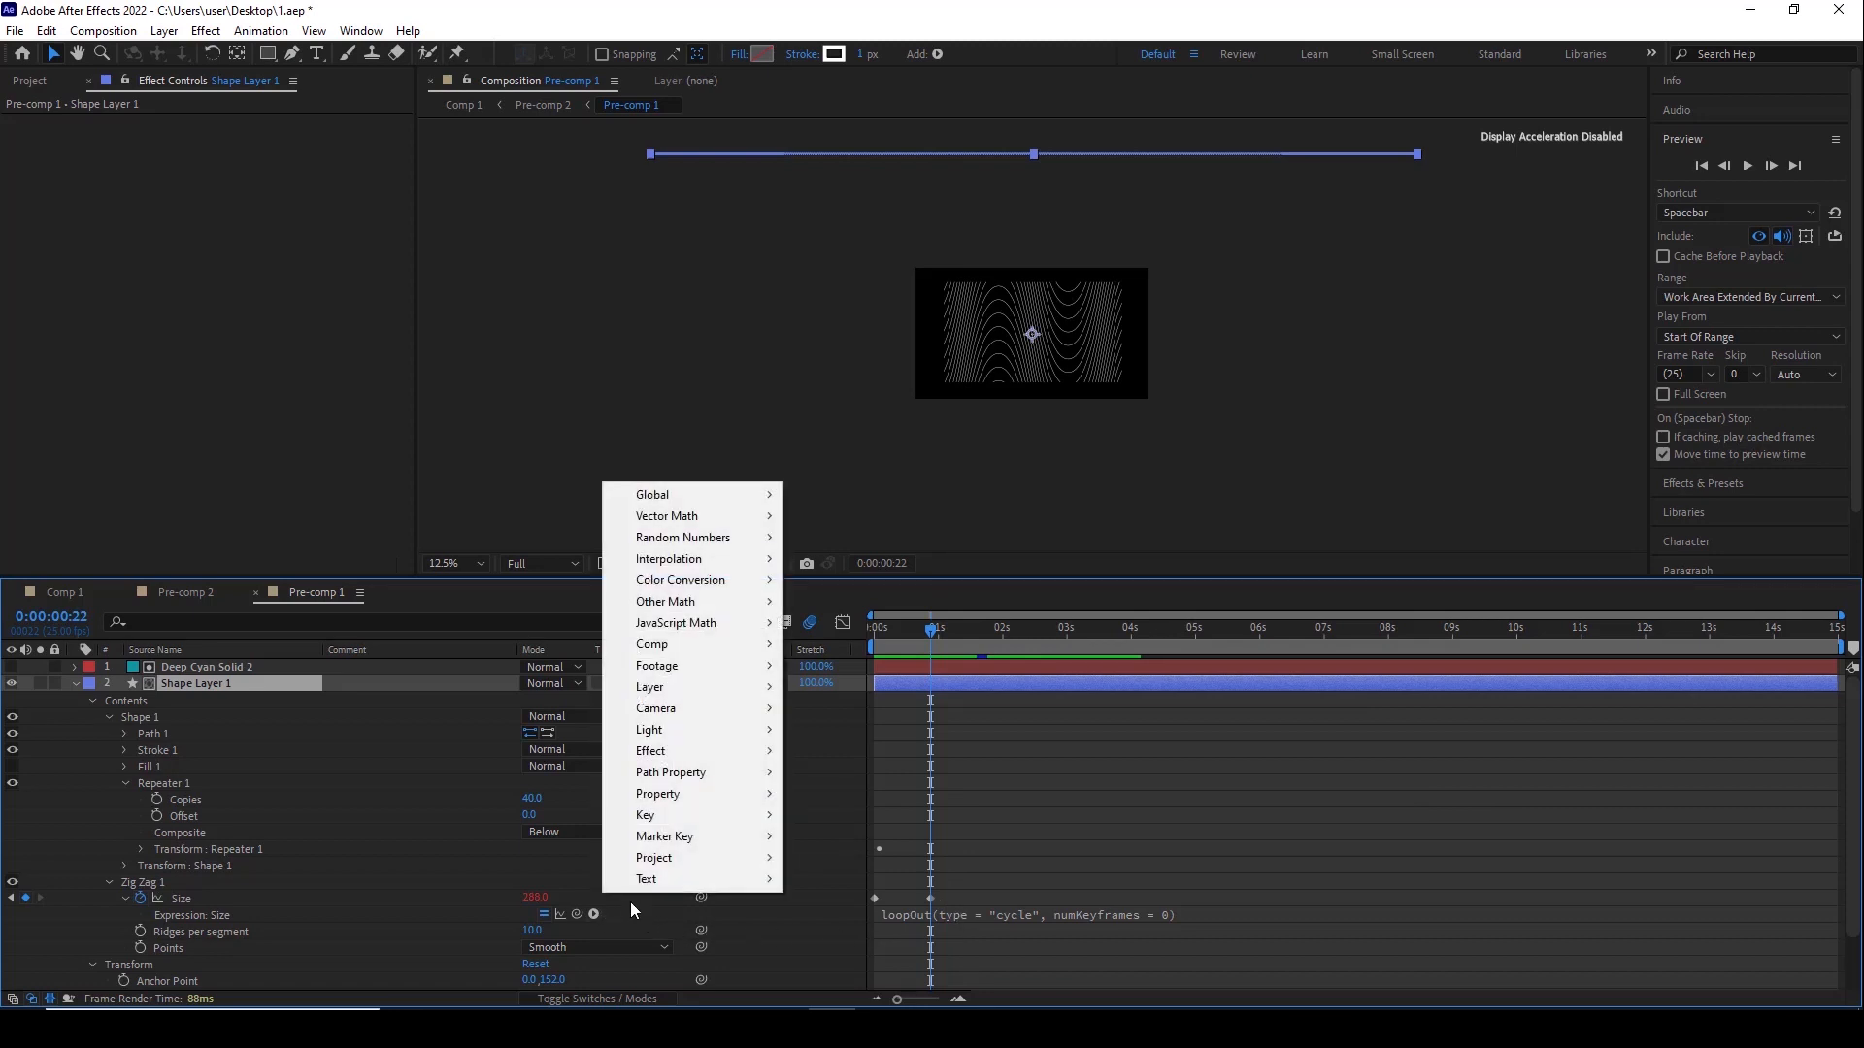
pyautogui.moveTo(696, 792)
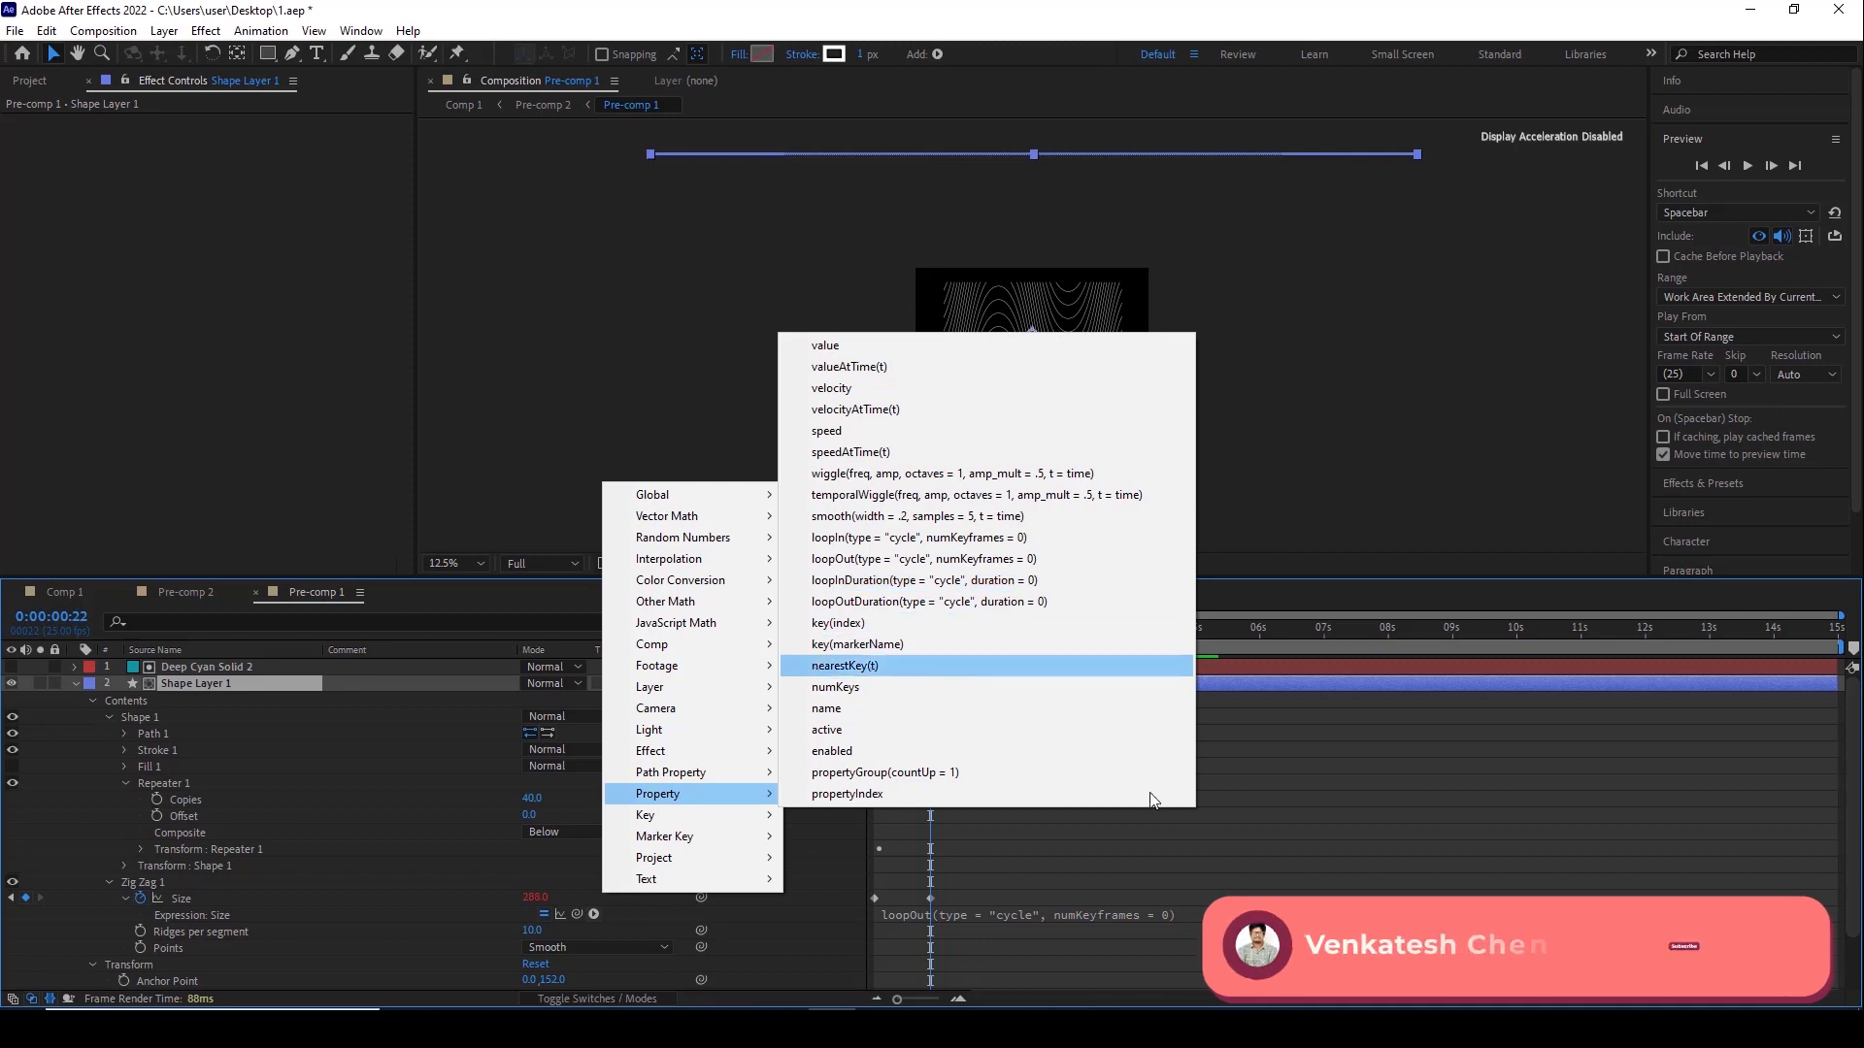
pyautogui.click(1391, 849)
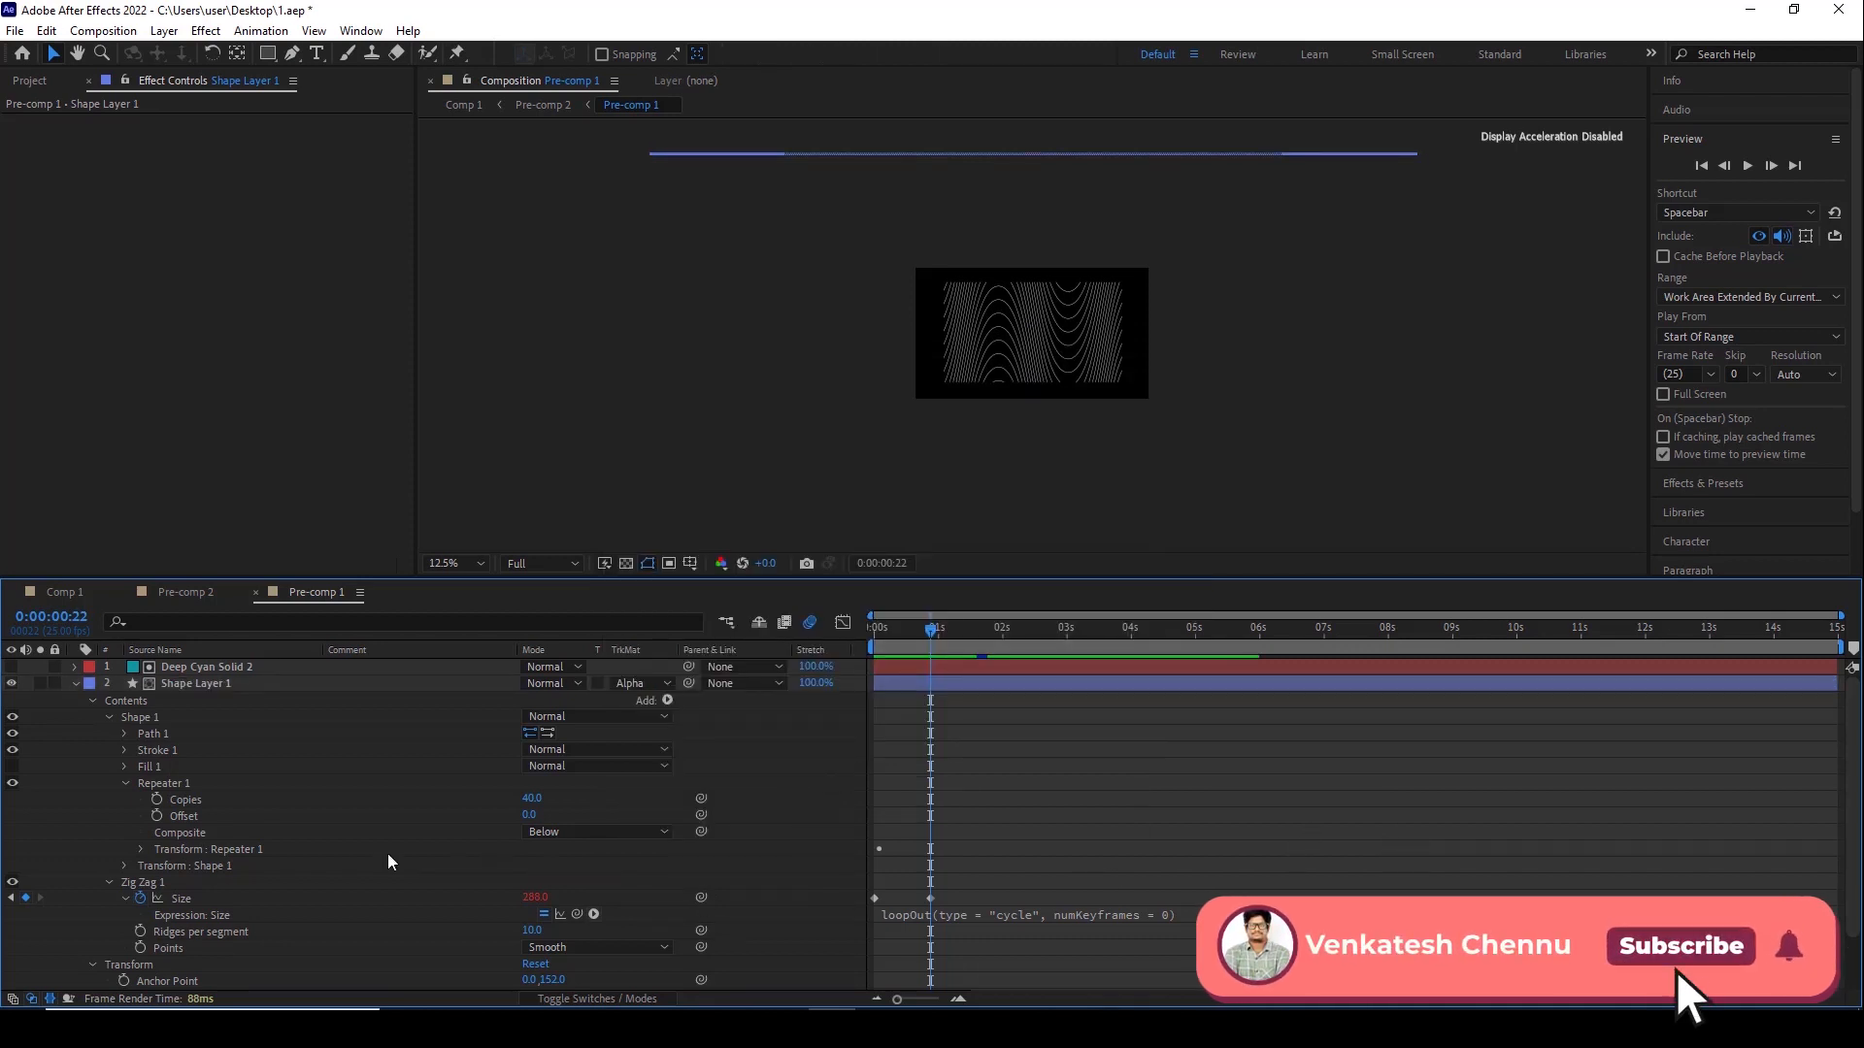
# Try Corner for Zig Zag 1's Points option, and set it back to Smooth
pyautogui.scroll(-2, 597, 874)
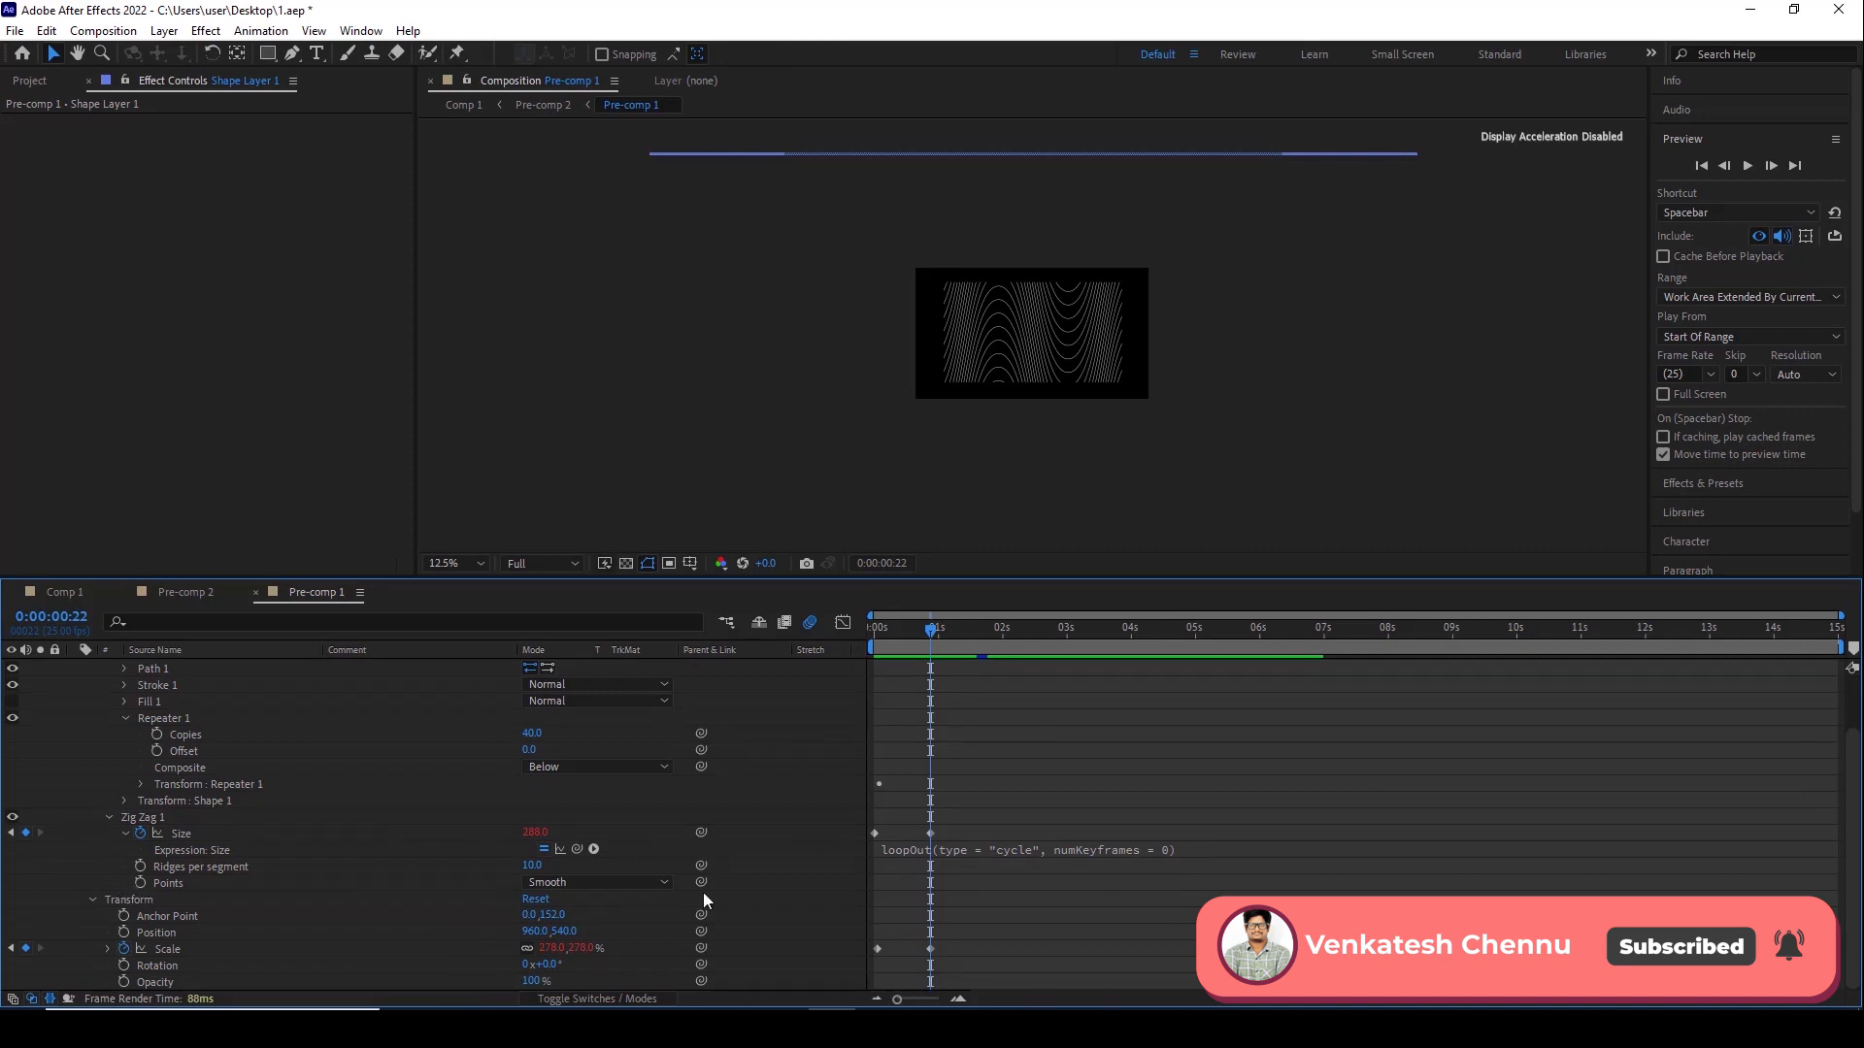
pyautogui.click(575, 888)
pyautogui.click(575, 903)
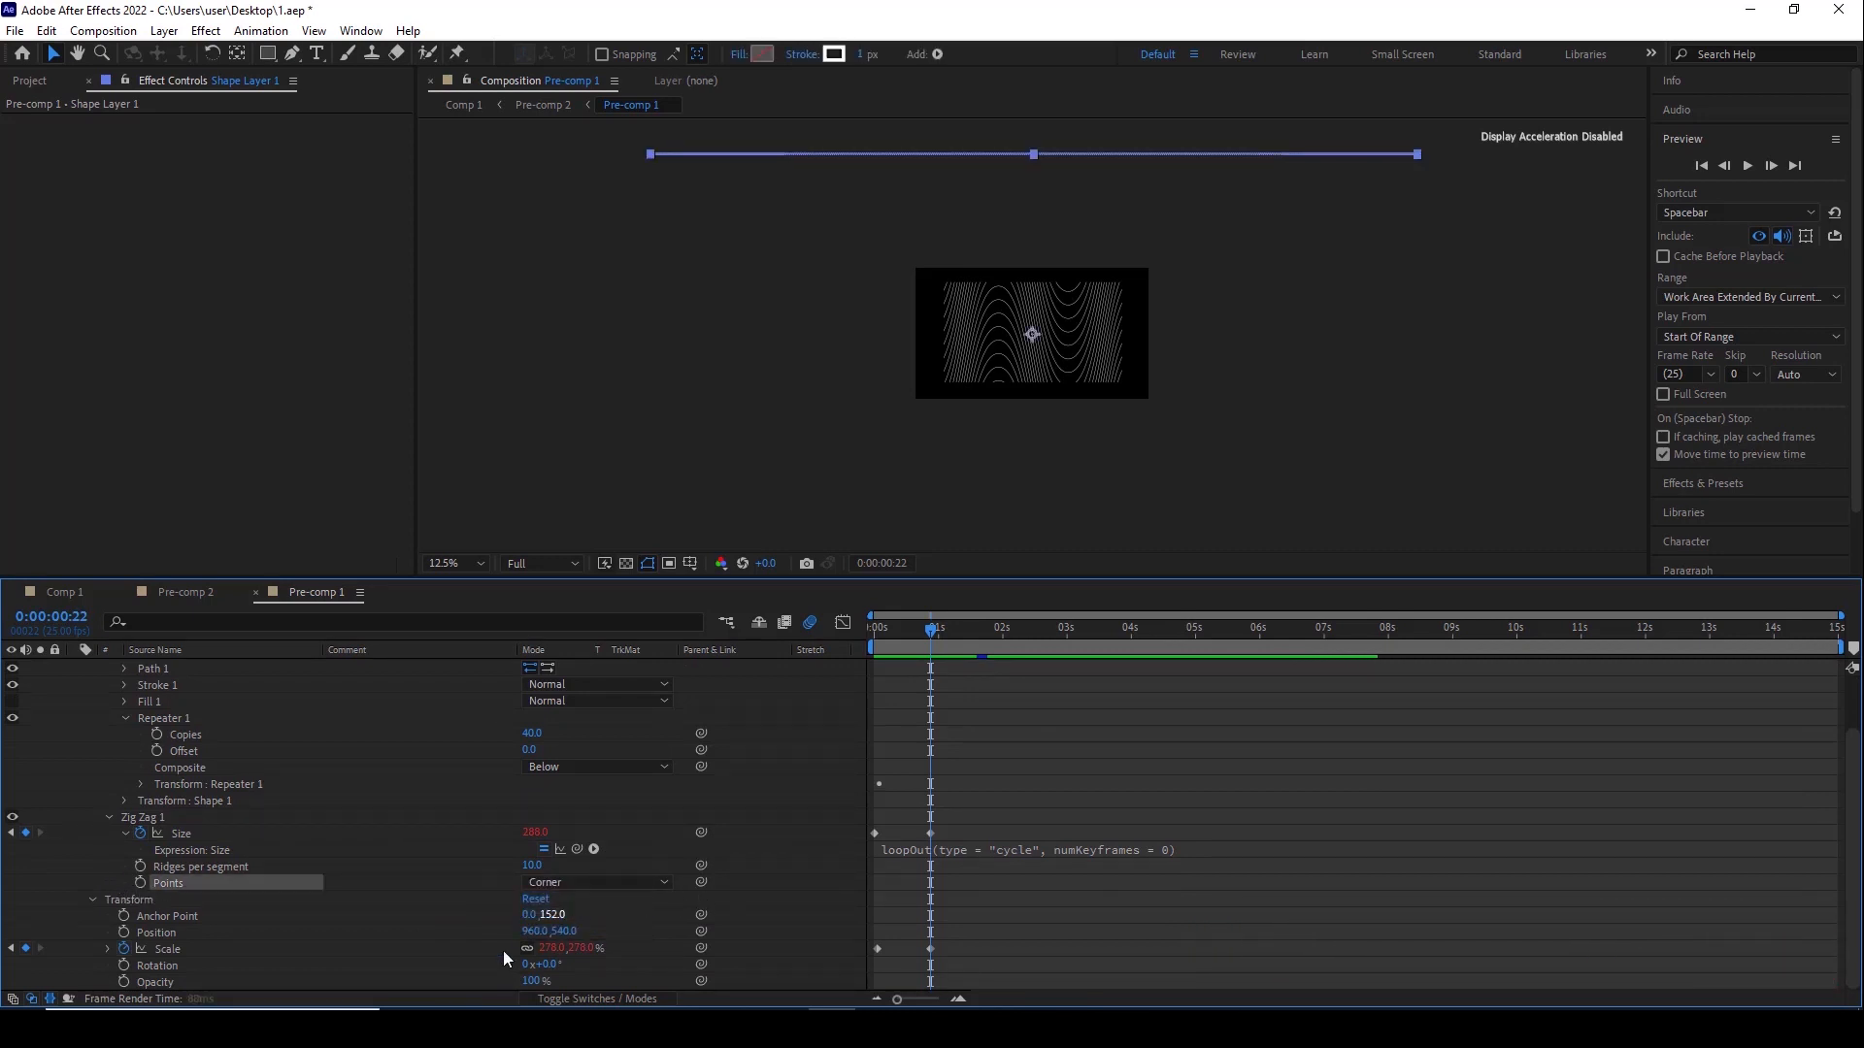
pyautogui.scroll(1, 1024, 323)
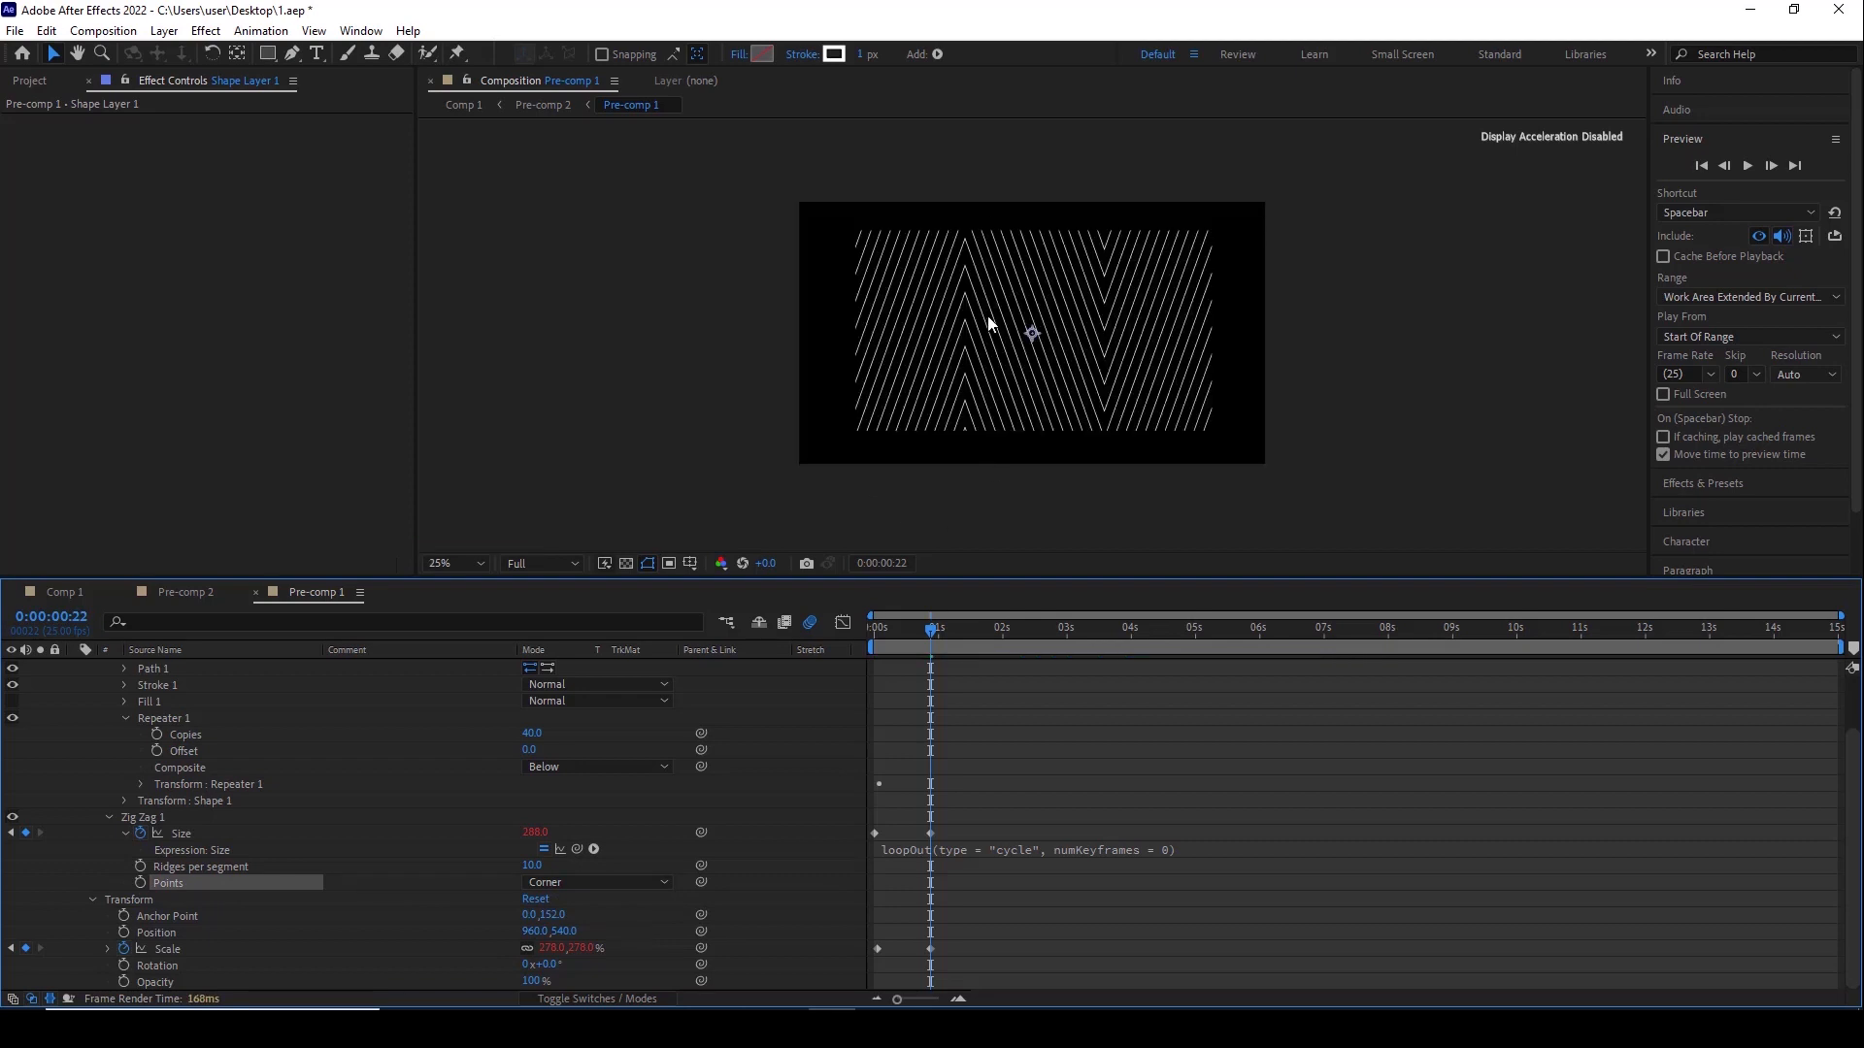
pyautogui.click(574, 883)
pyautogui.click(580, 927)
pyautogui.scroll(2, 438, 844)
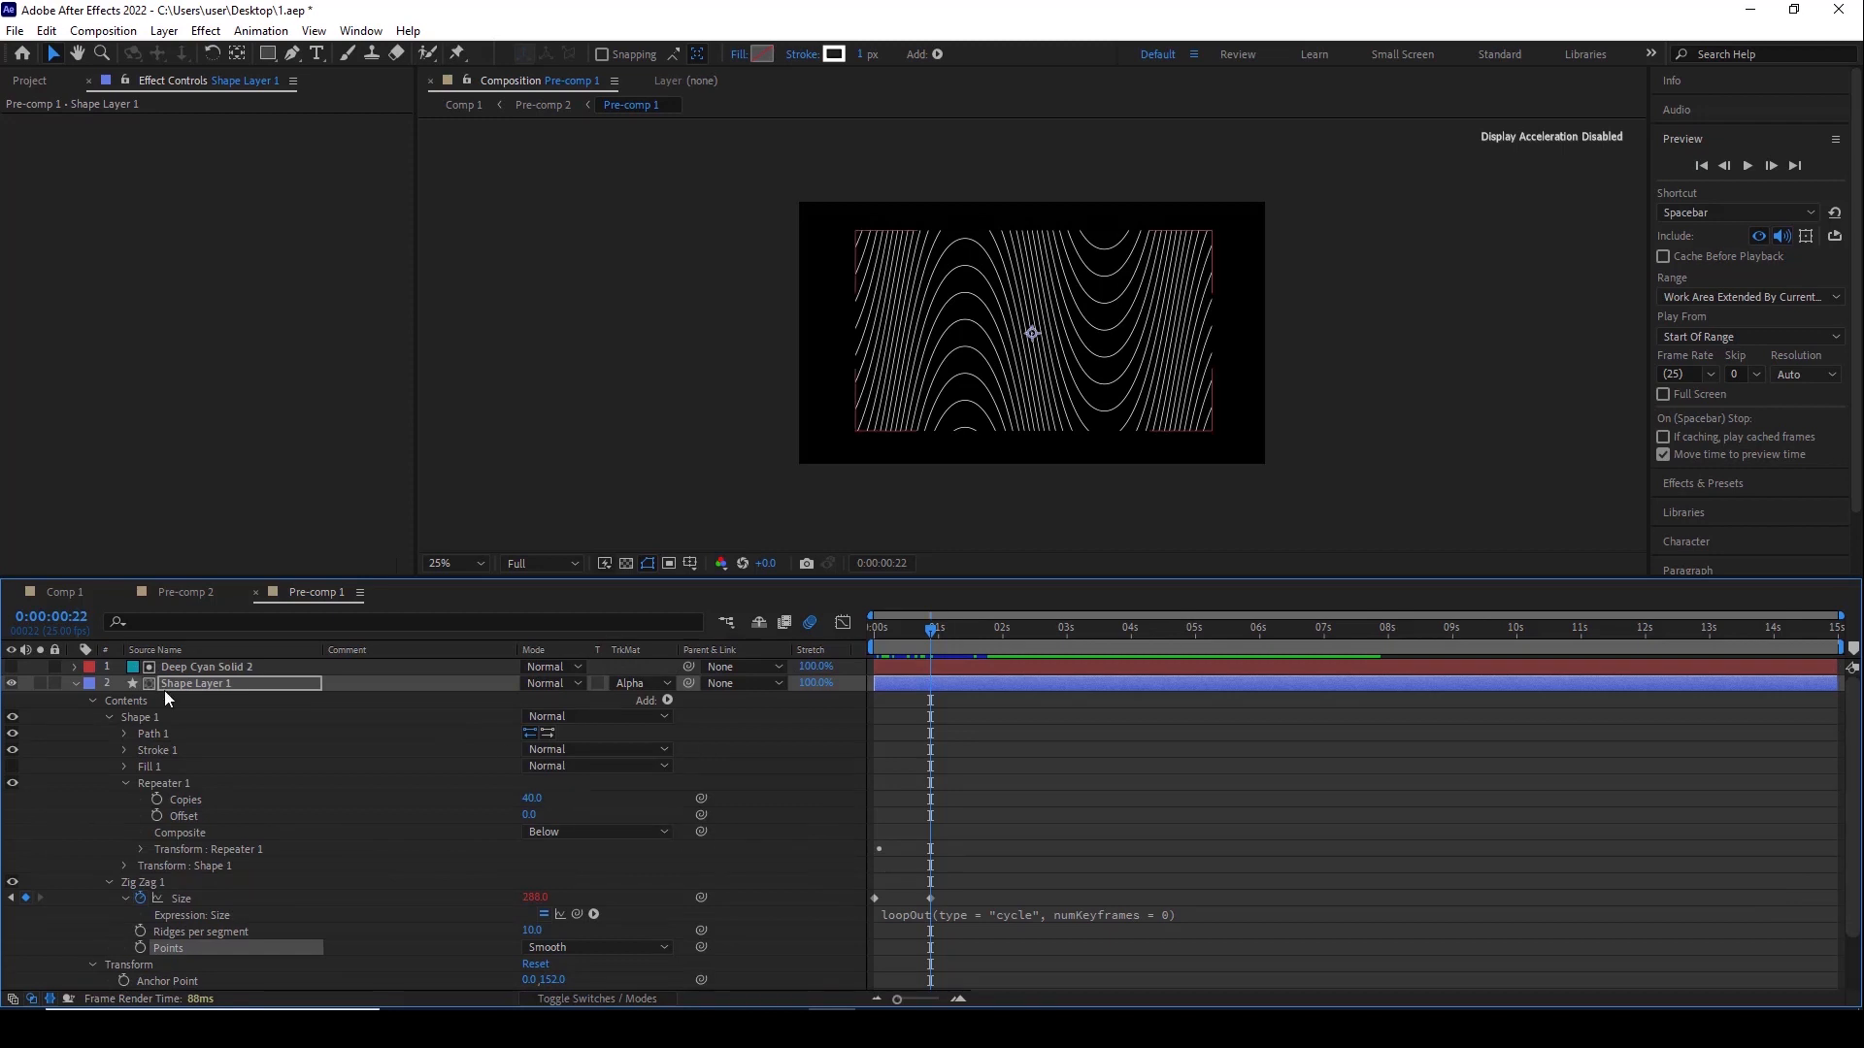
# Remove the track matte from Shape Layer 1 and make the Deep Cyan Solid 2 layer visible
pyautogui.click(77, 681)
pyautogui.click(183, 661)
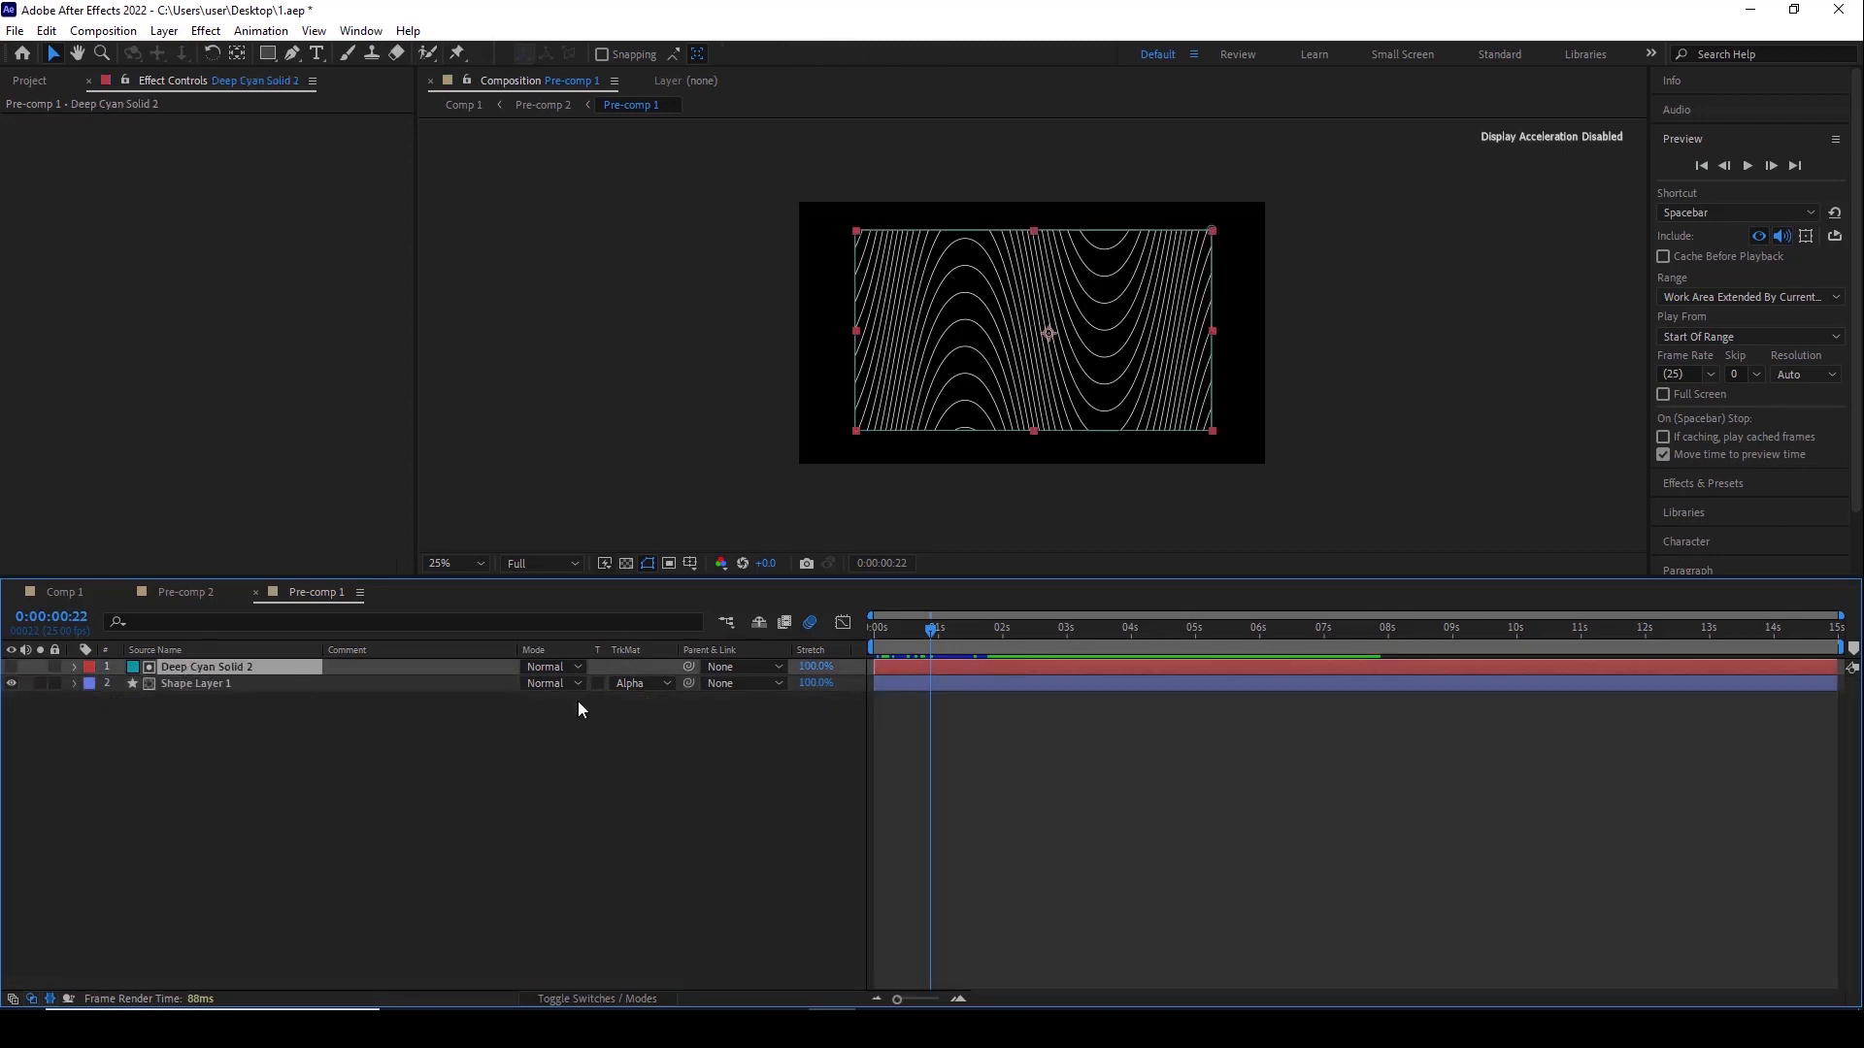
pyautogui.click(629, 683)
pyautogui.click(723, 702)
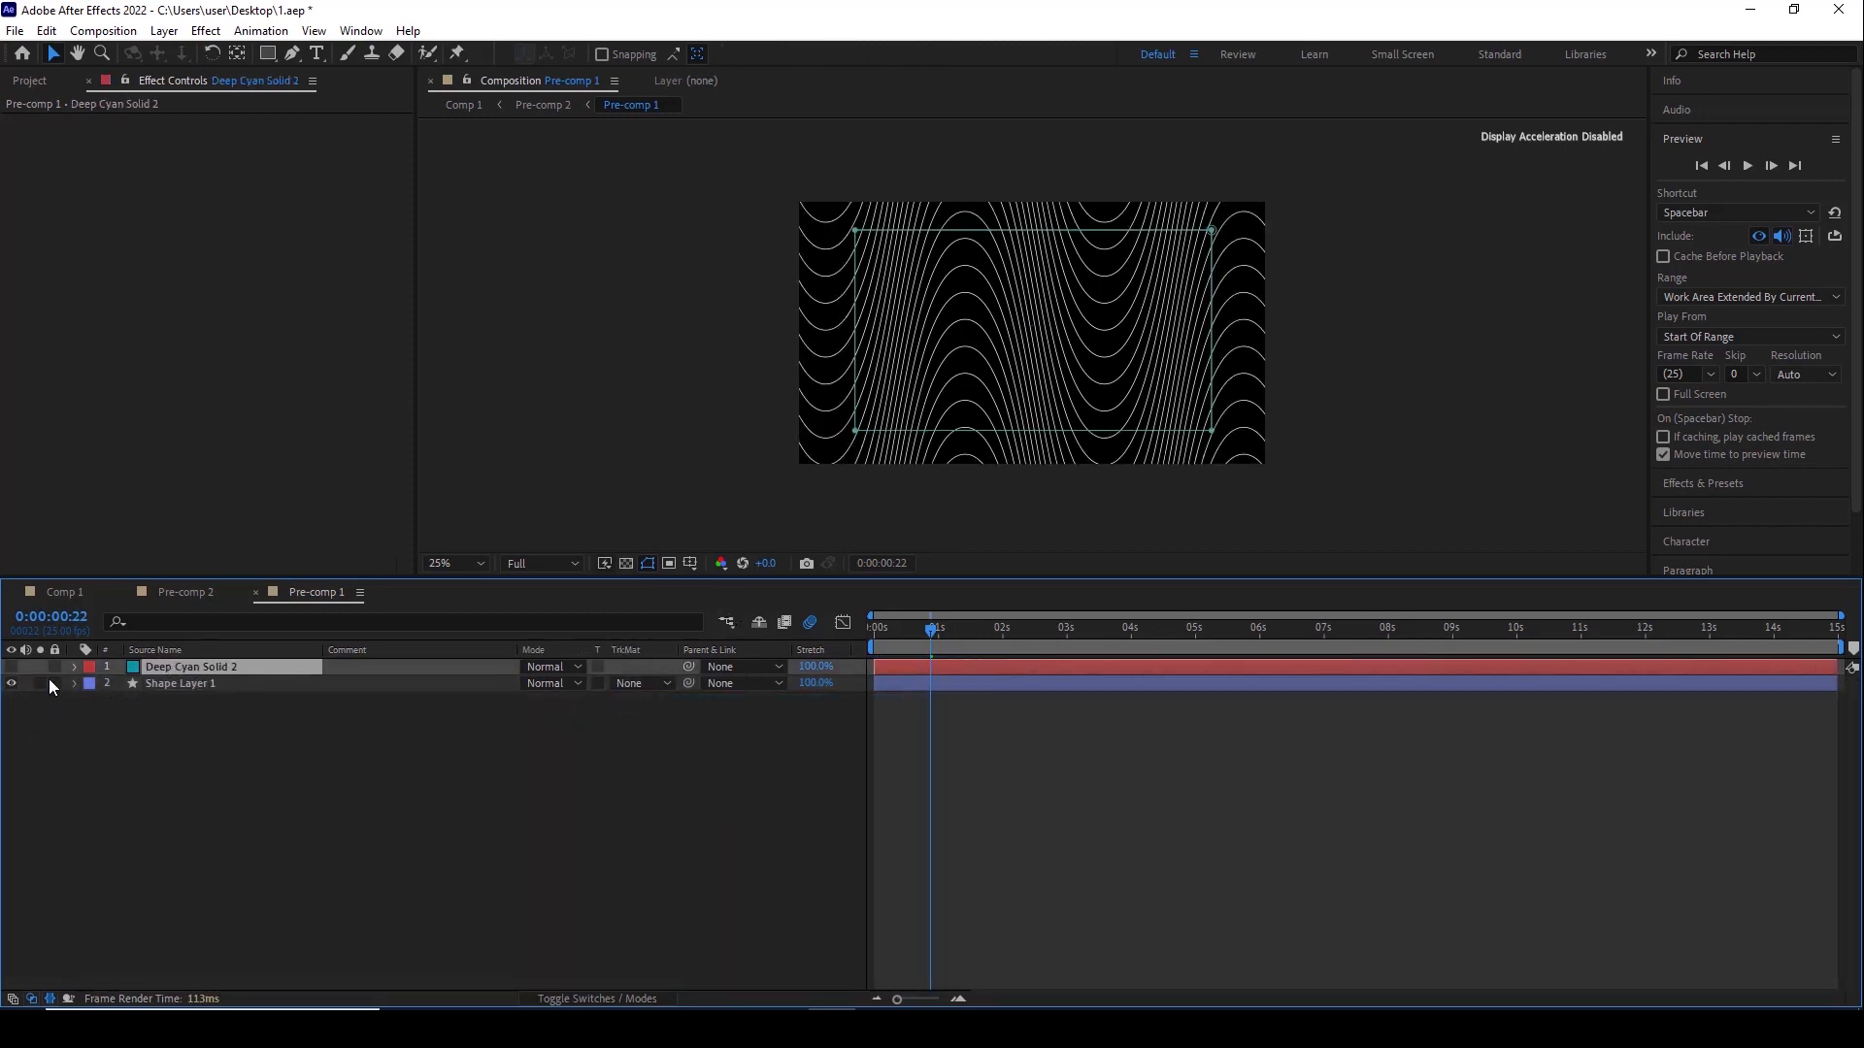
pyautogui.click(12, 667)
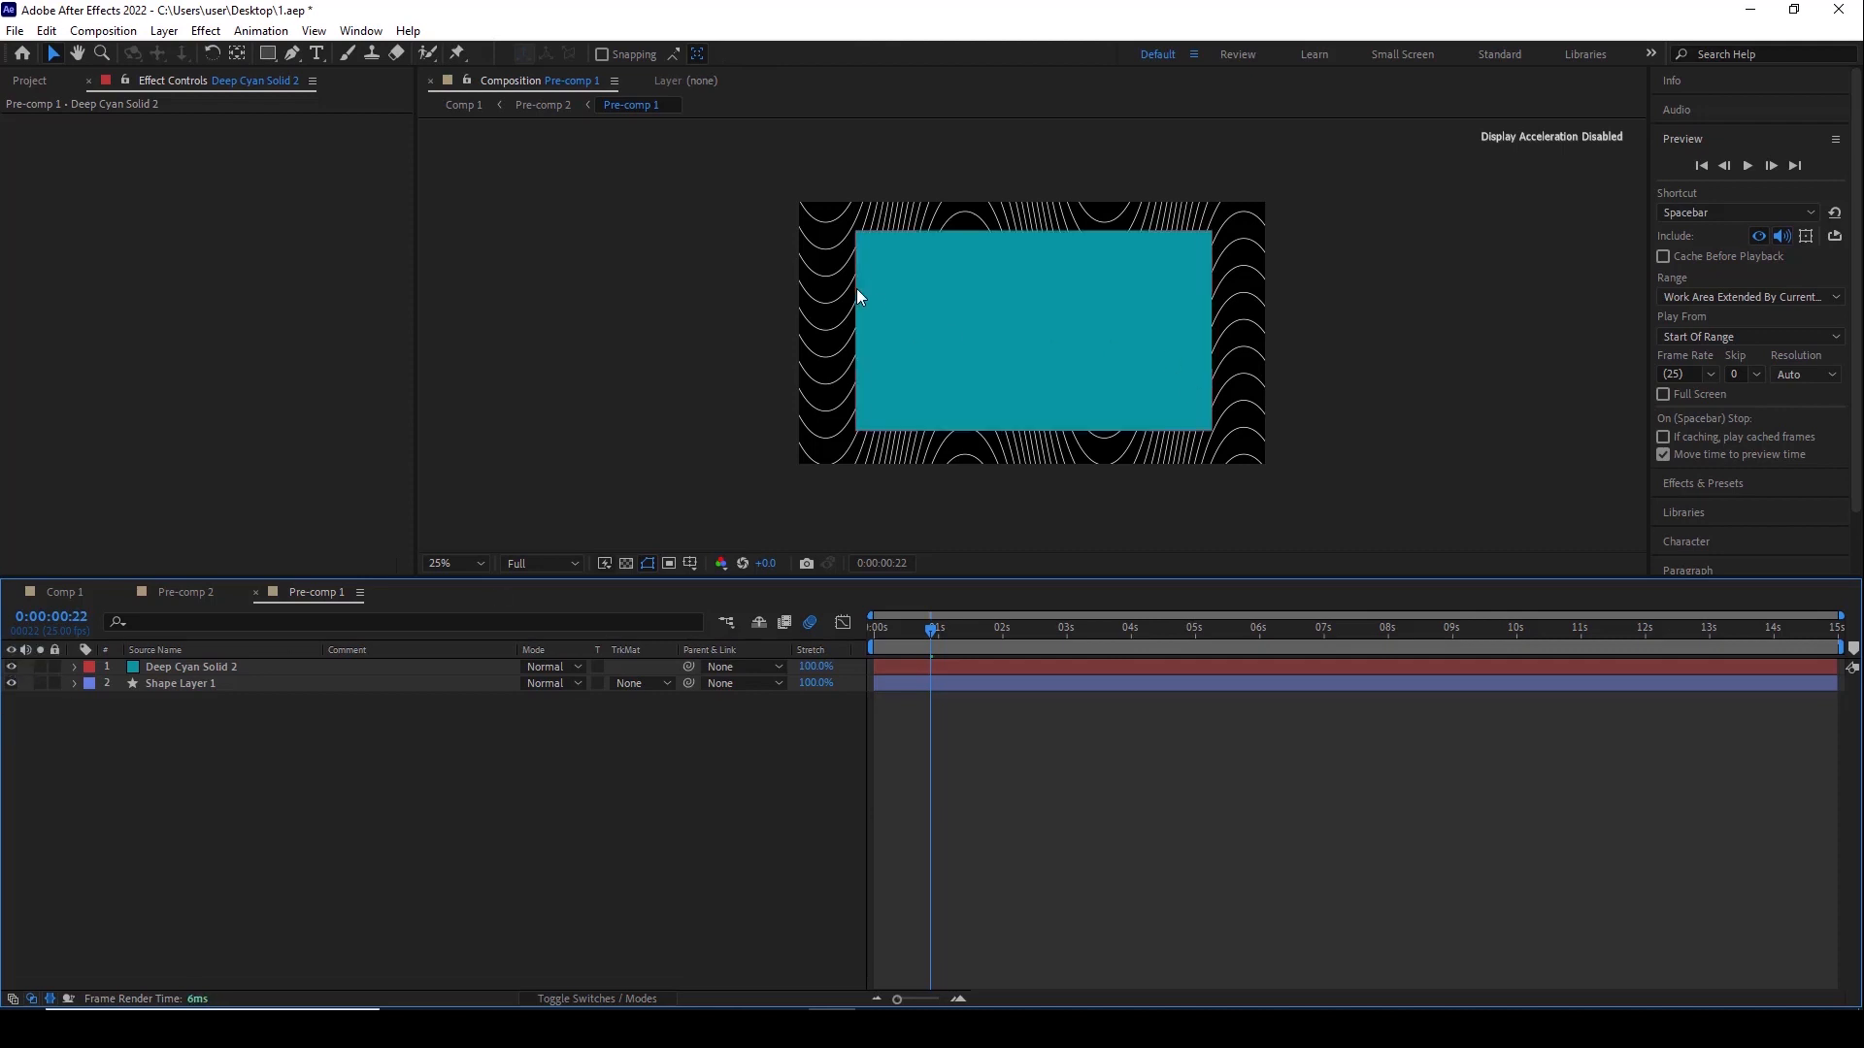
# Set Shape Layer 1's track matte to Alpha Matte using Deep Cyan Solid 2, and select Shape Layer 1
pyautogui.click(636, 683)
pyautogui.click(699, 736)
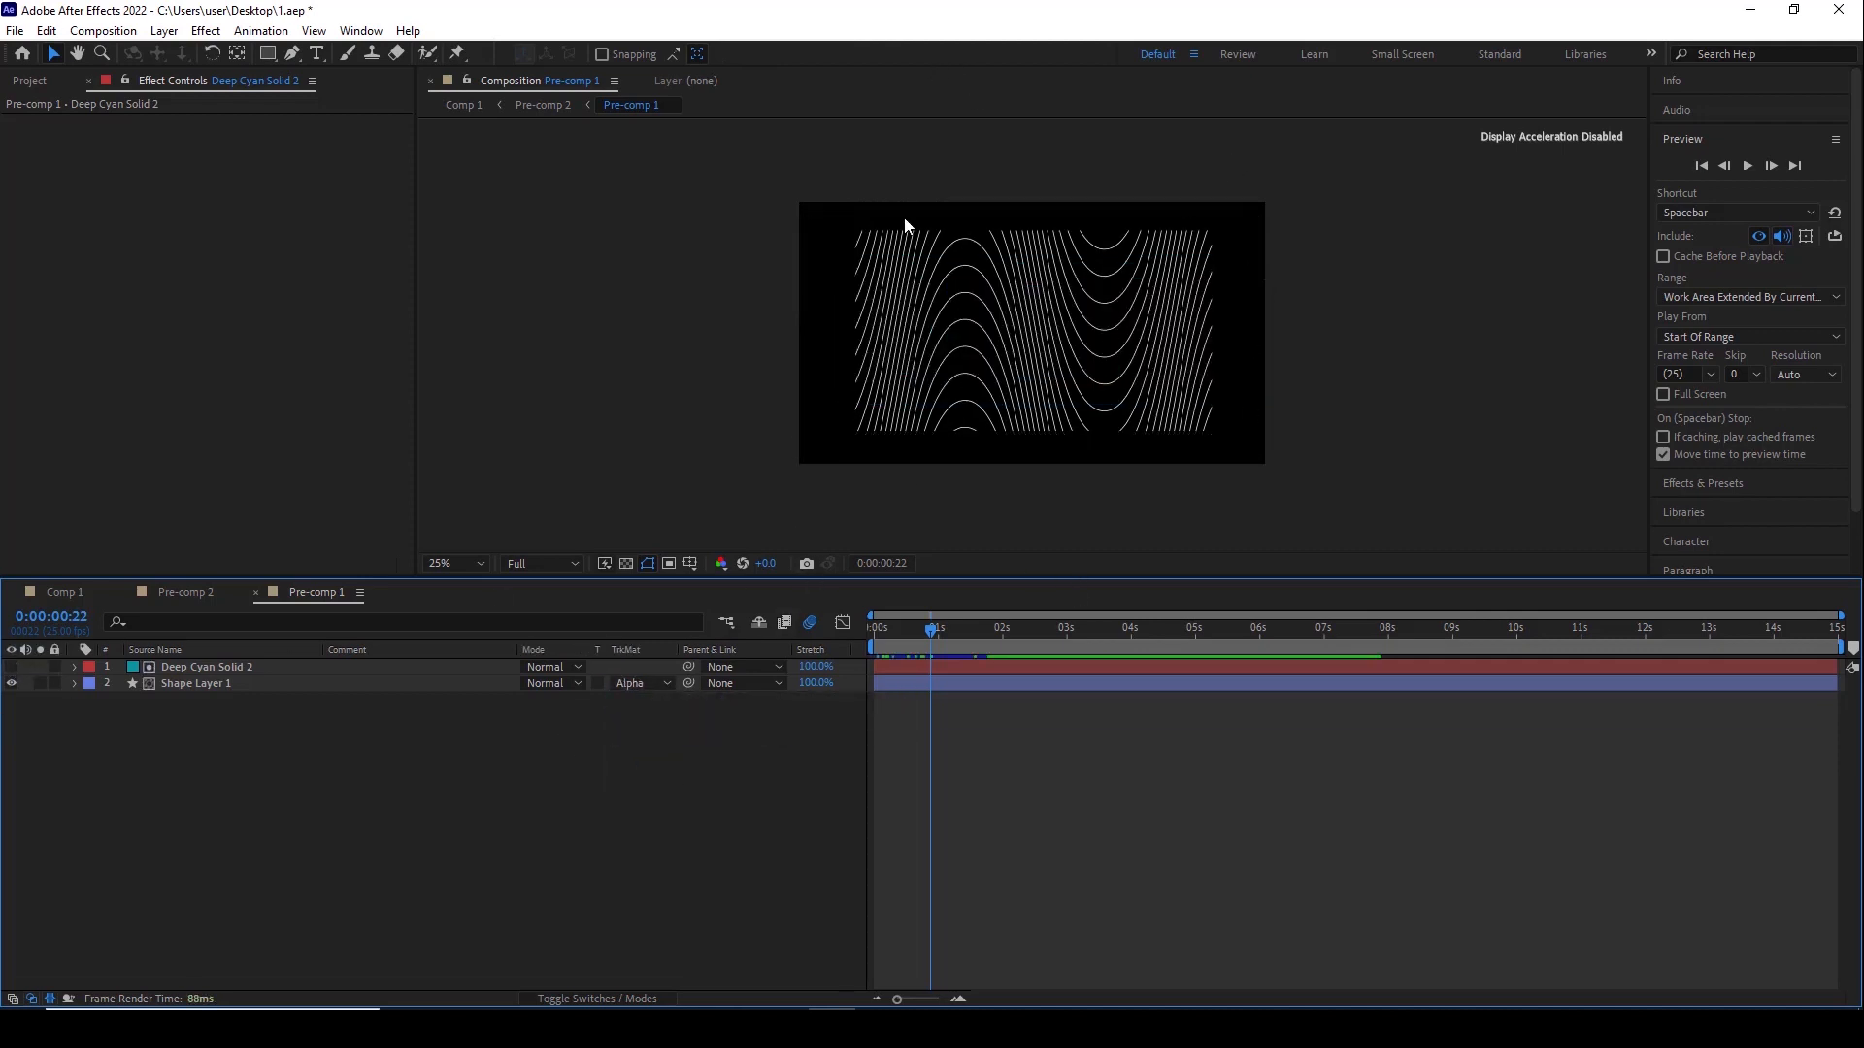
pyautogui.click(271, 692)
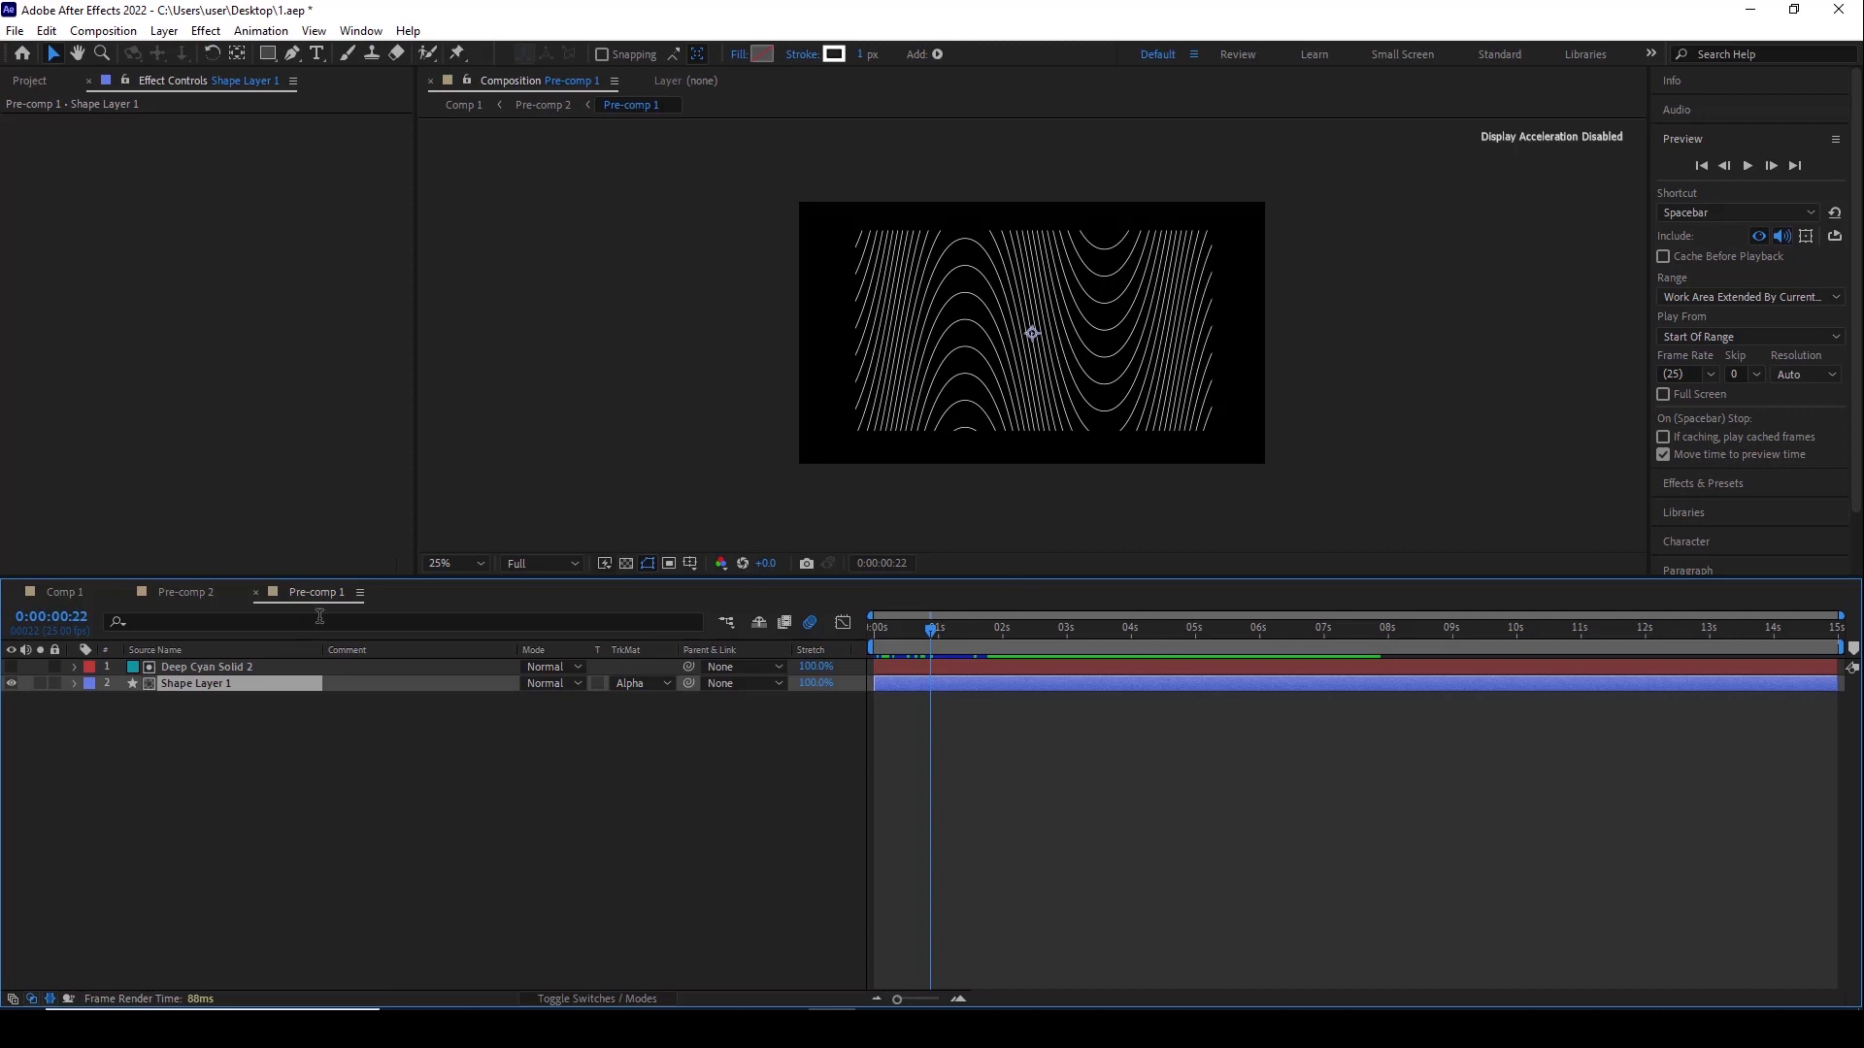
# Switch to Pre-comp 2 and set the White Solid 1 layer to No Track Matte
pyautogui.click(204, 594)
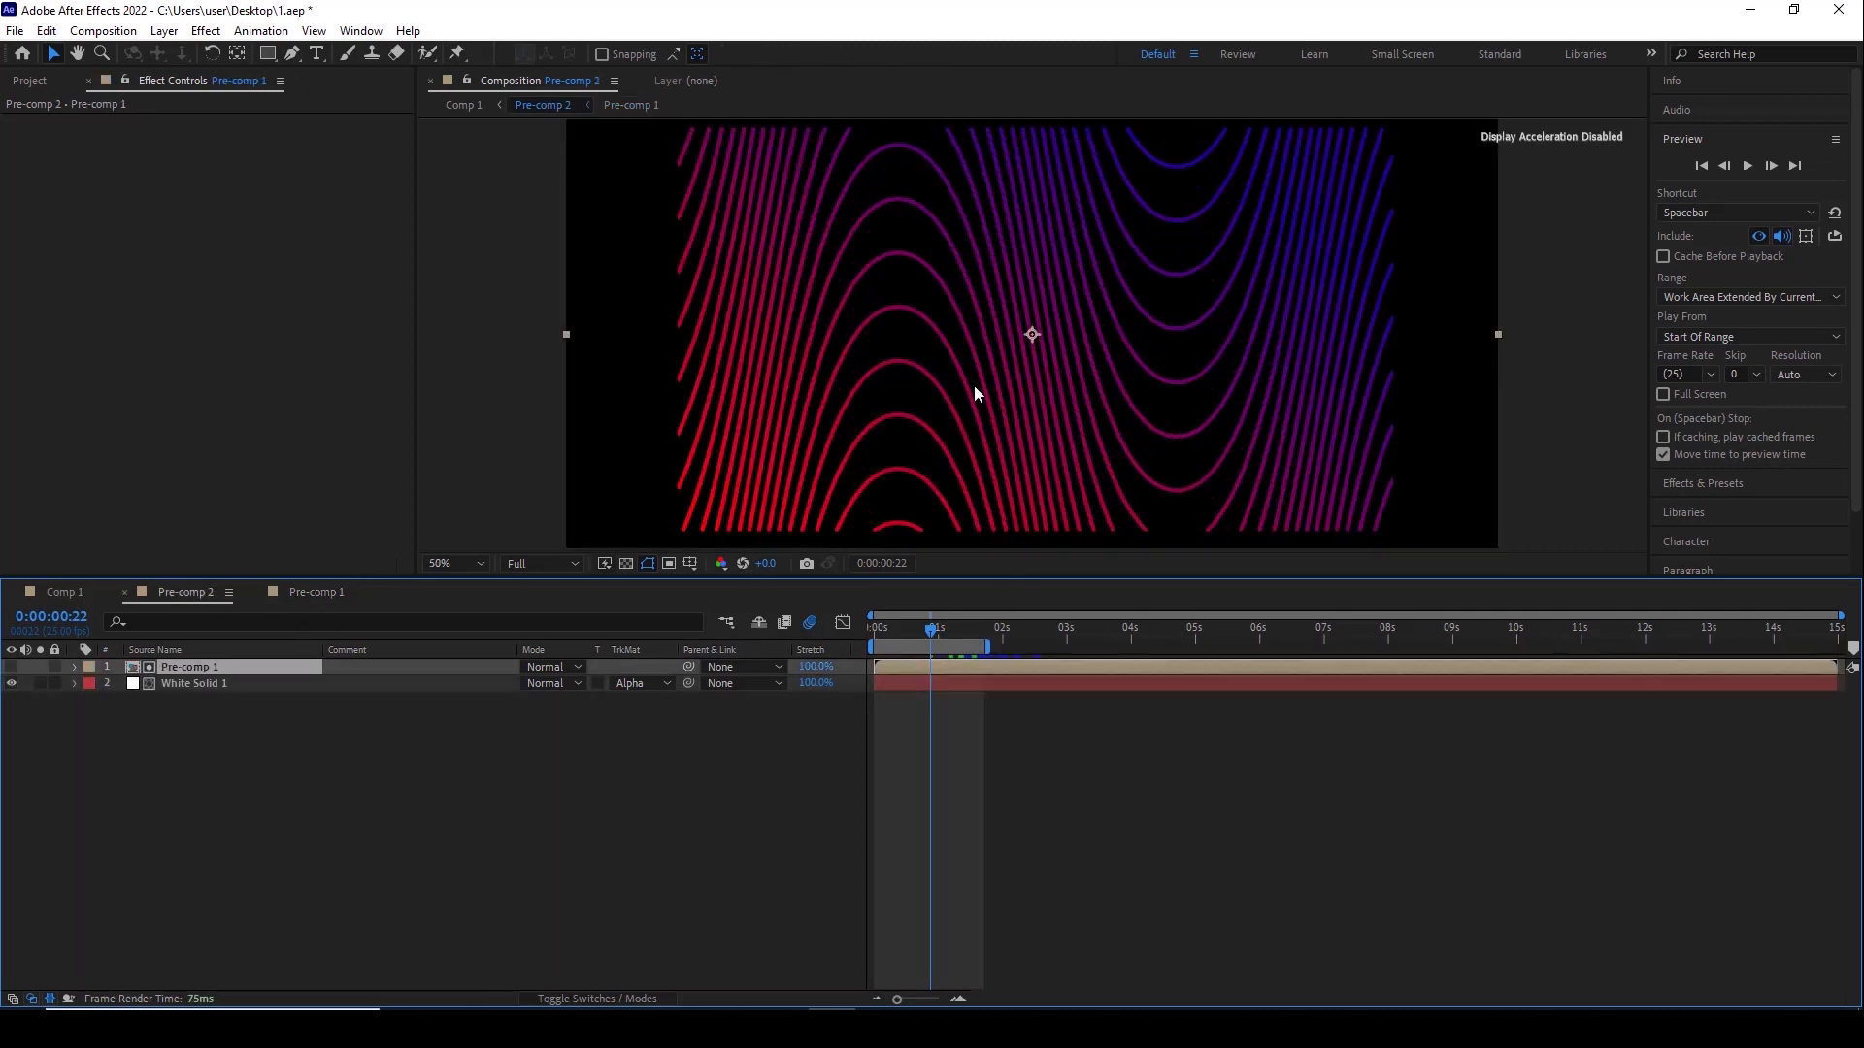
pyautogui.press(',')
pyautogui.click(189, 684)
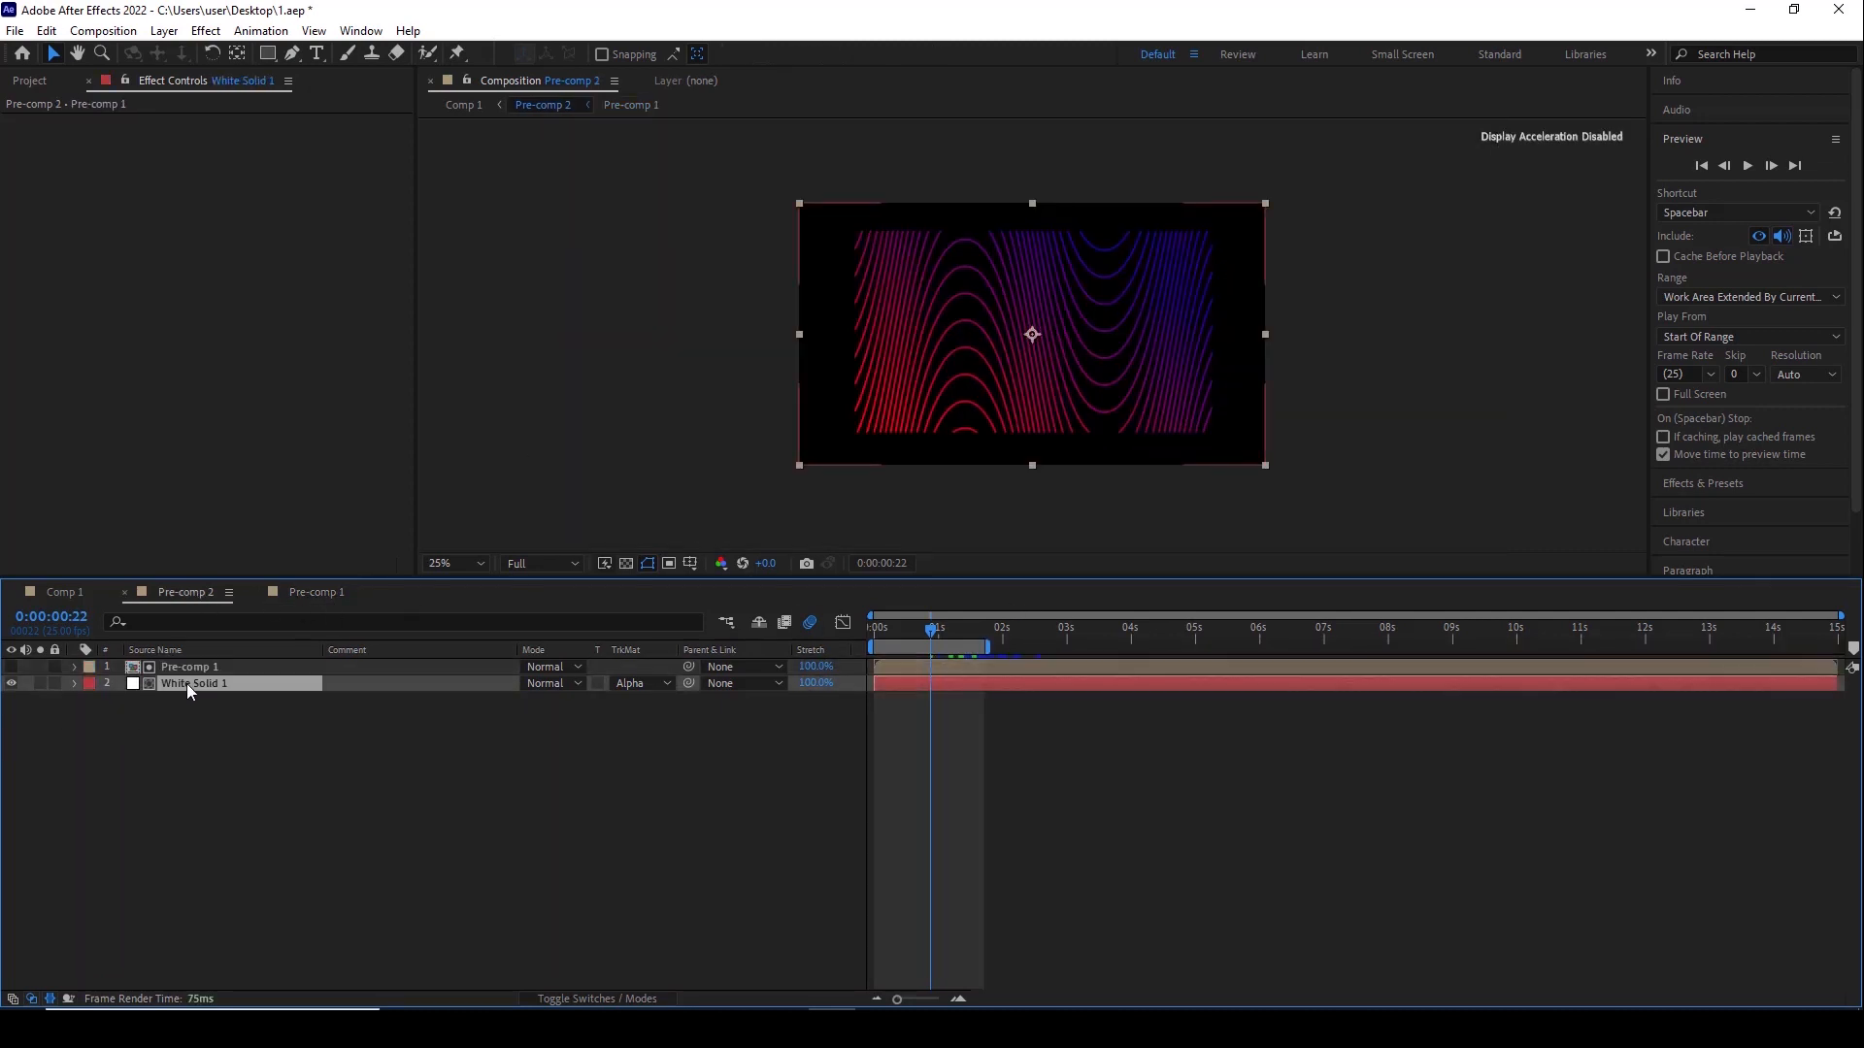
pyautogui.click(633, 684)
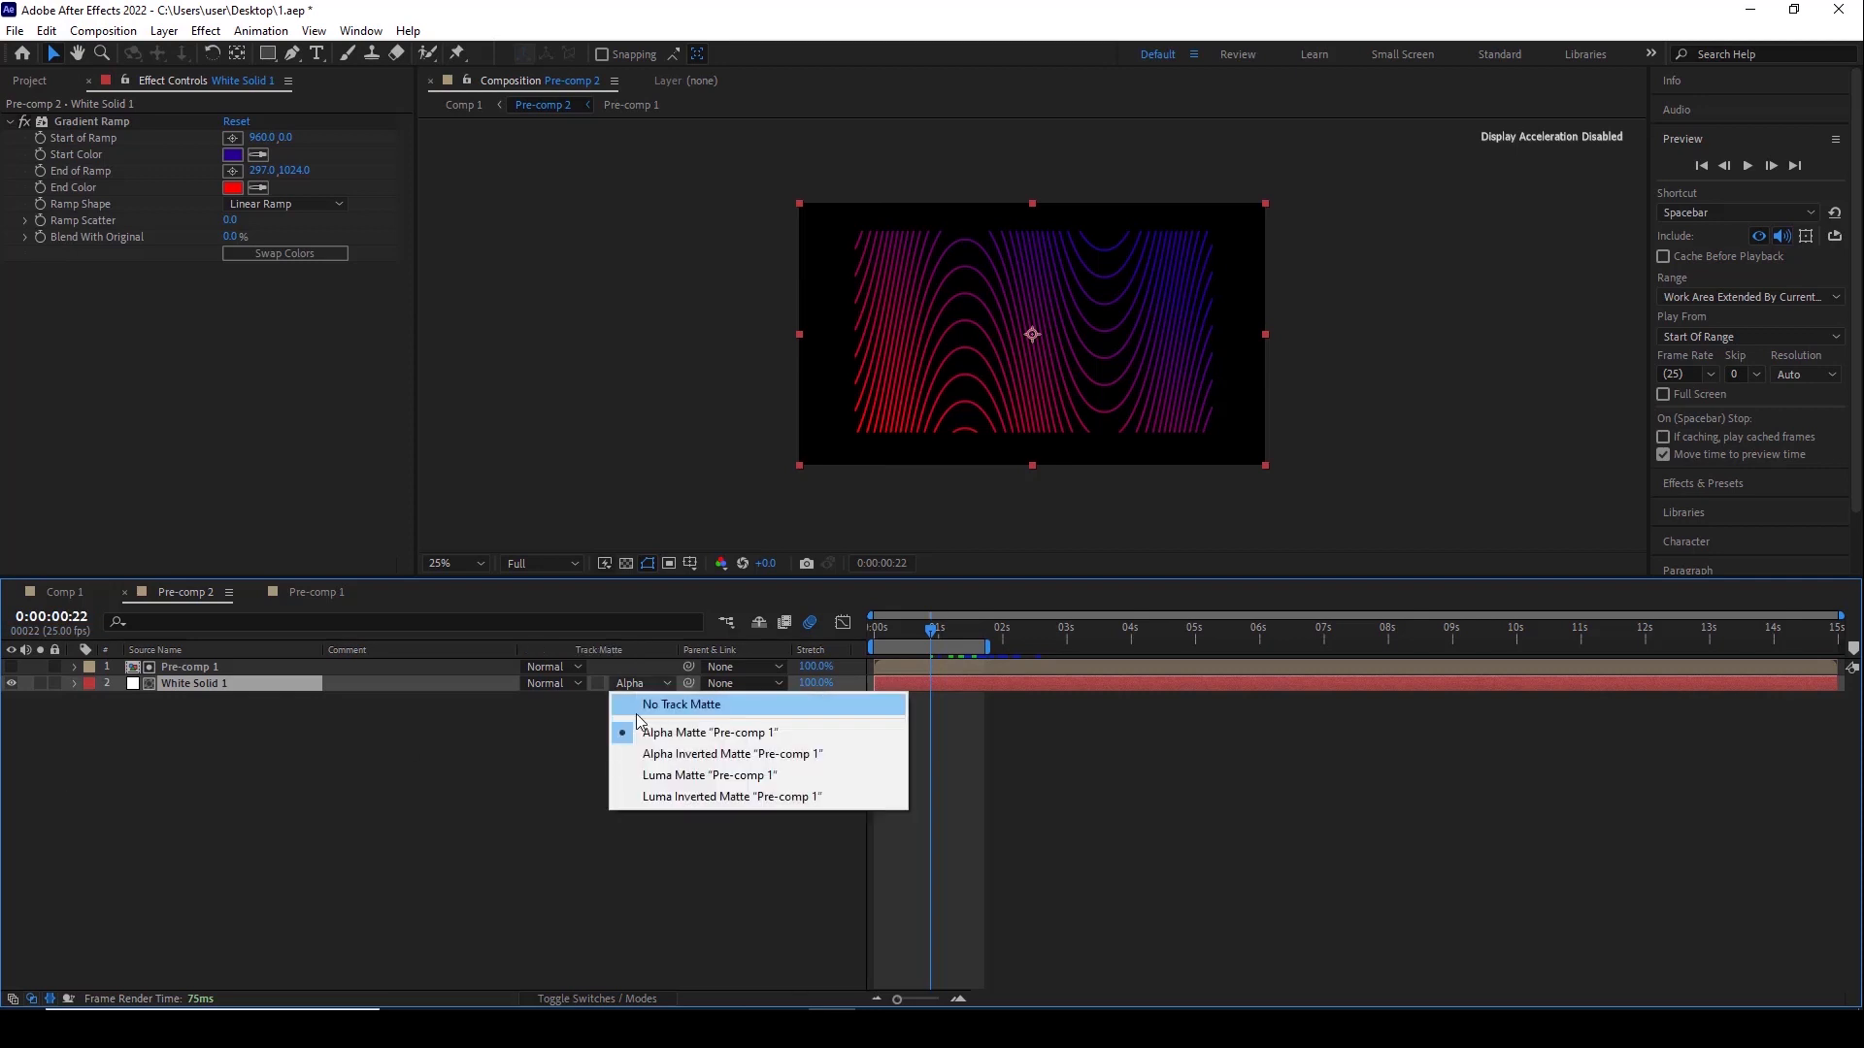
pyautogui.click(637, 712)
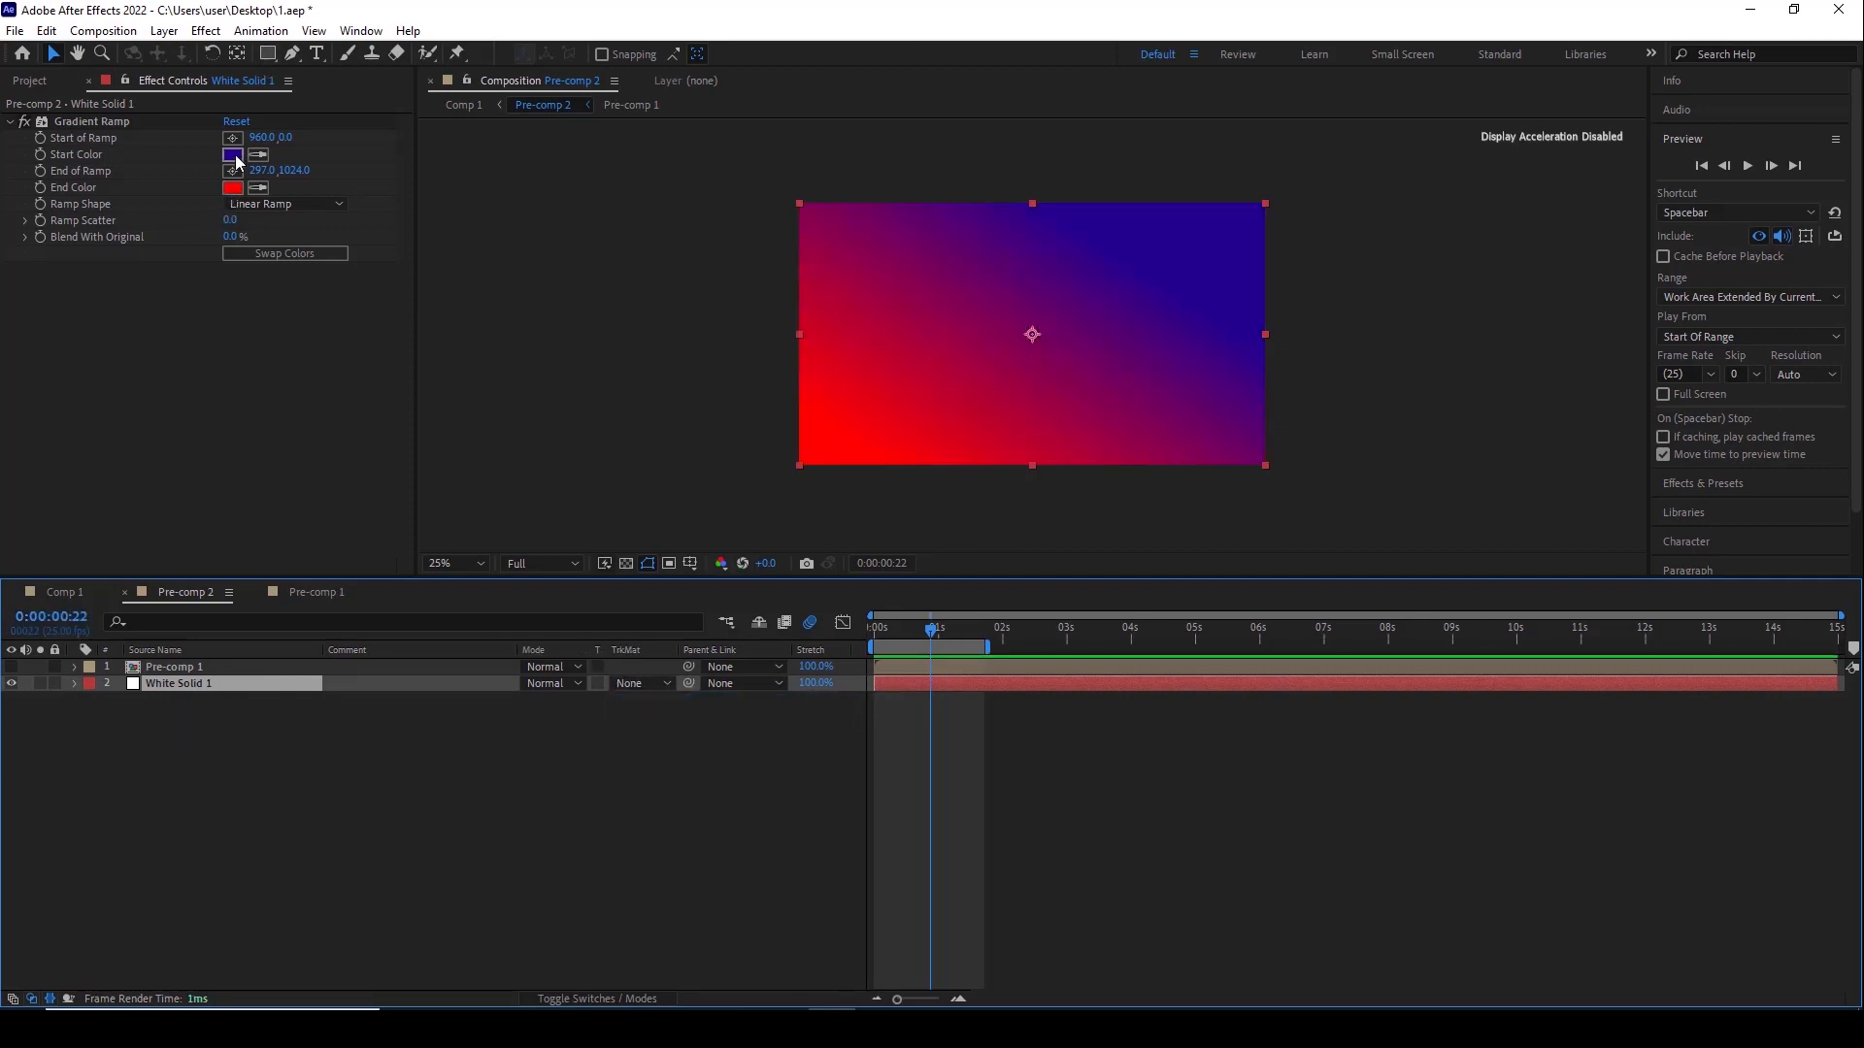
# Make the Pre-comp 1 layer visible and set White Solid 1's track matte to Alpha Matte using Pre-comp 1
pyautogui.moveTo(879, 628); pyautogui.dragTo(965, 629)
pyautogui.click(11, 667)
pyautogui.click(186, 670)
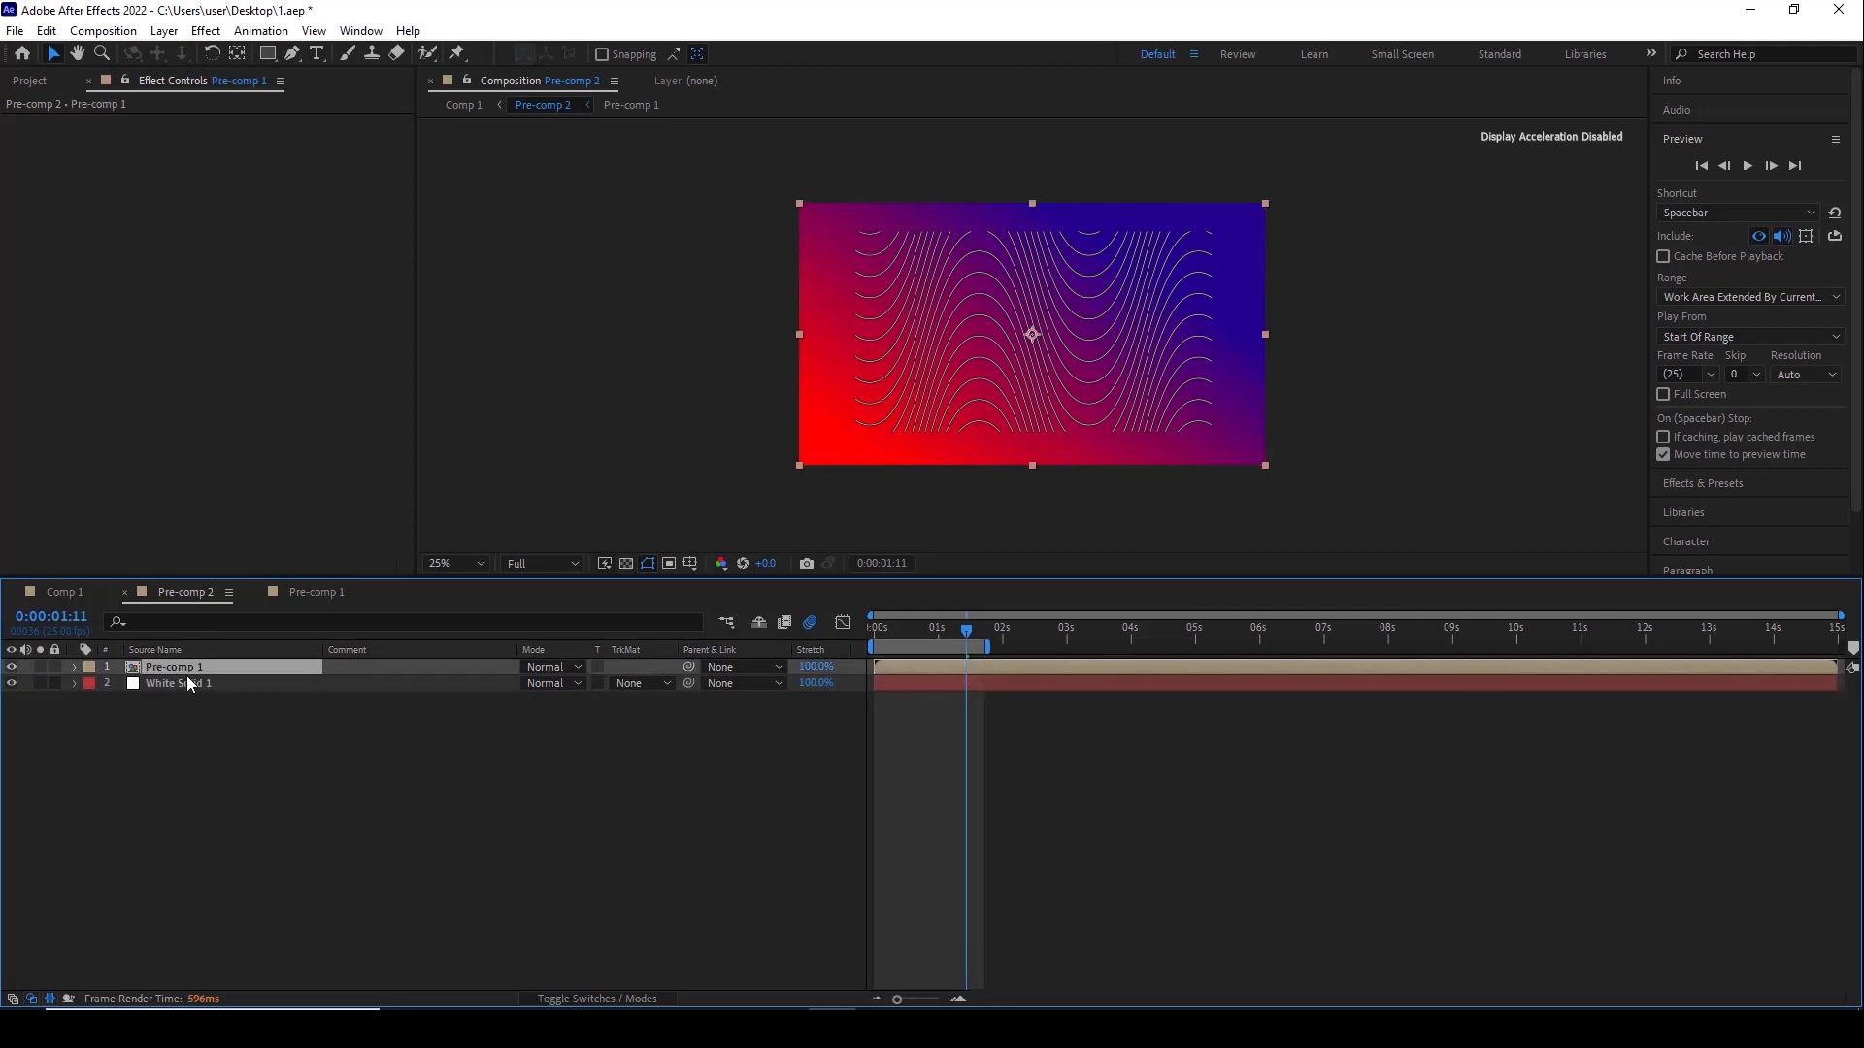
pyautogui.click(629, 684)
pyautogui.click(680, 733)
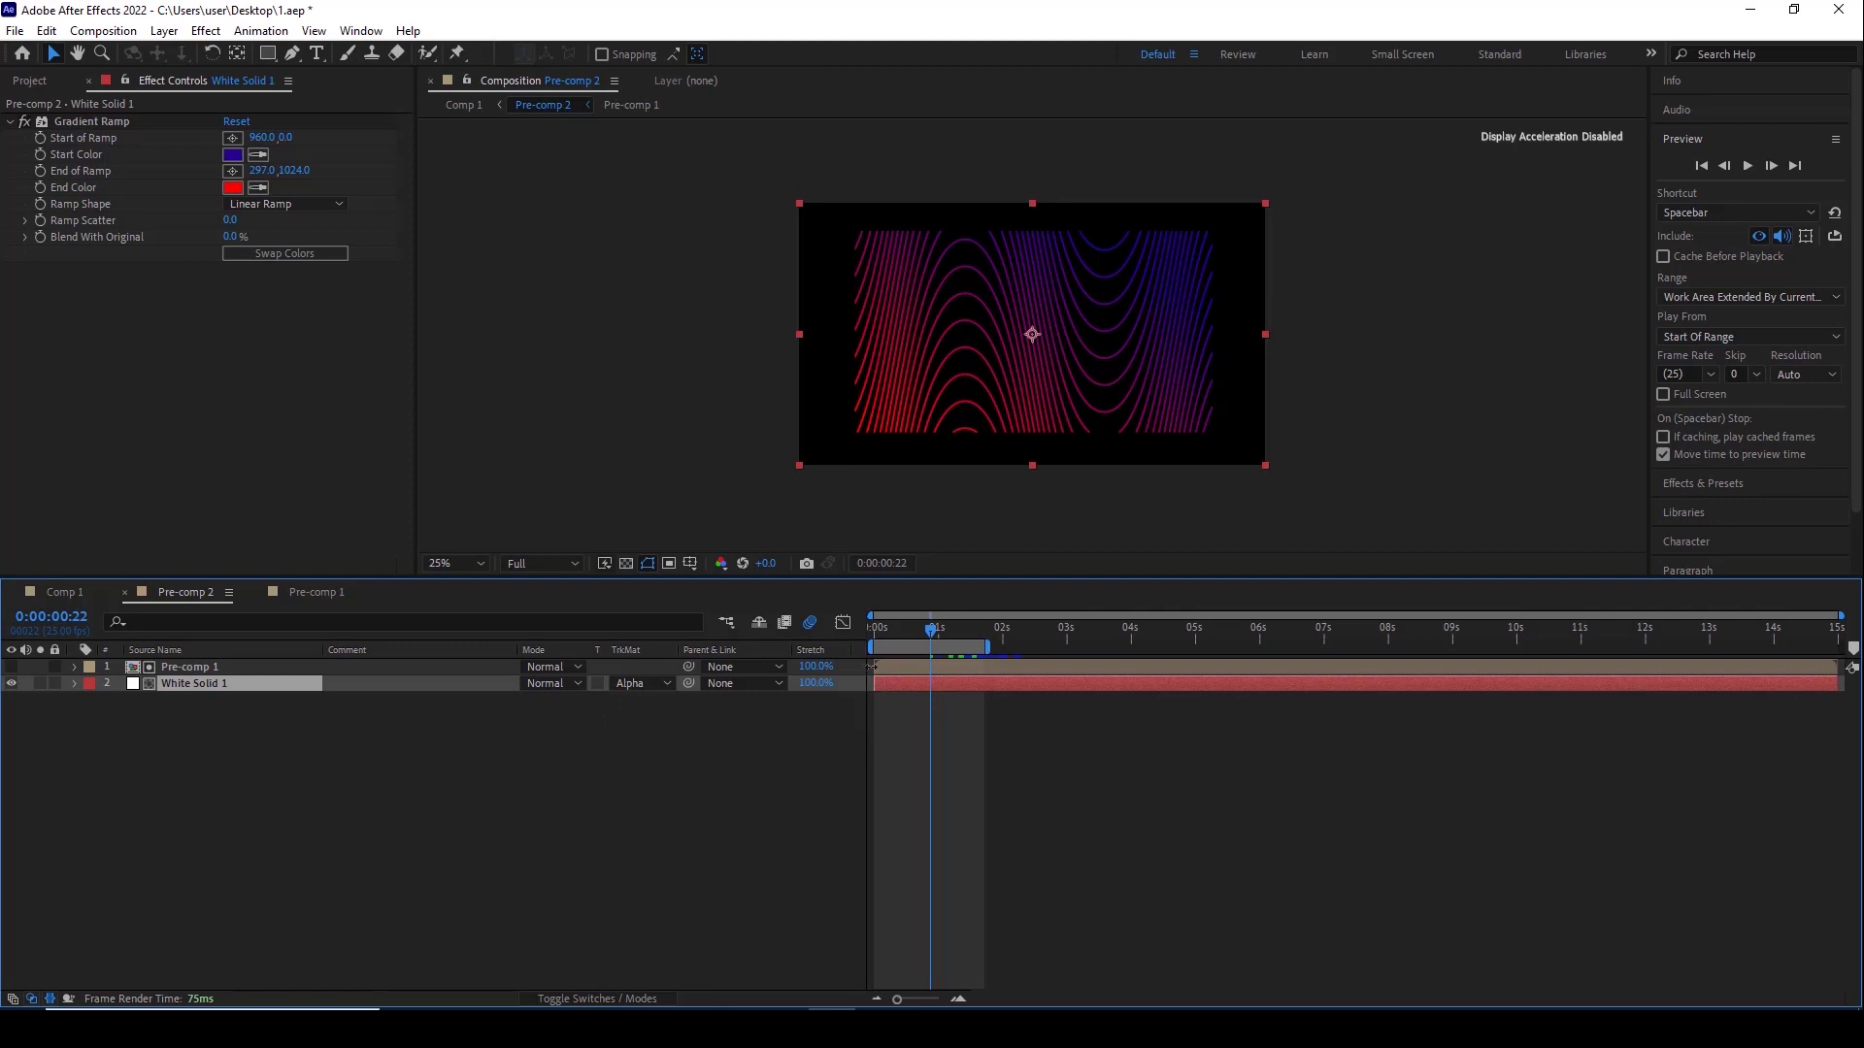
pyautogui.moveTo(873, 631); pyautogui.dragTo(974, 631)
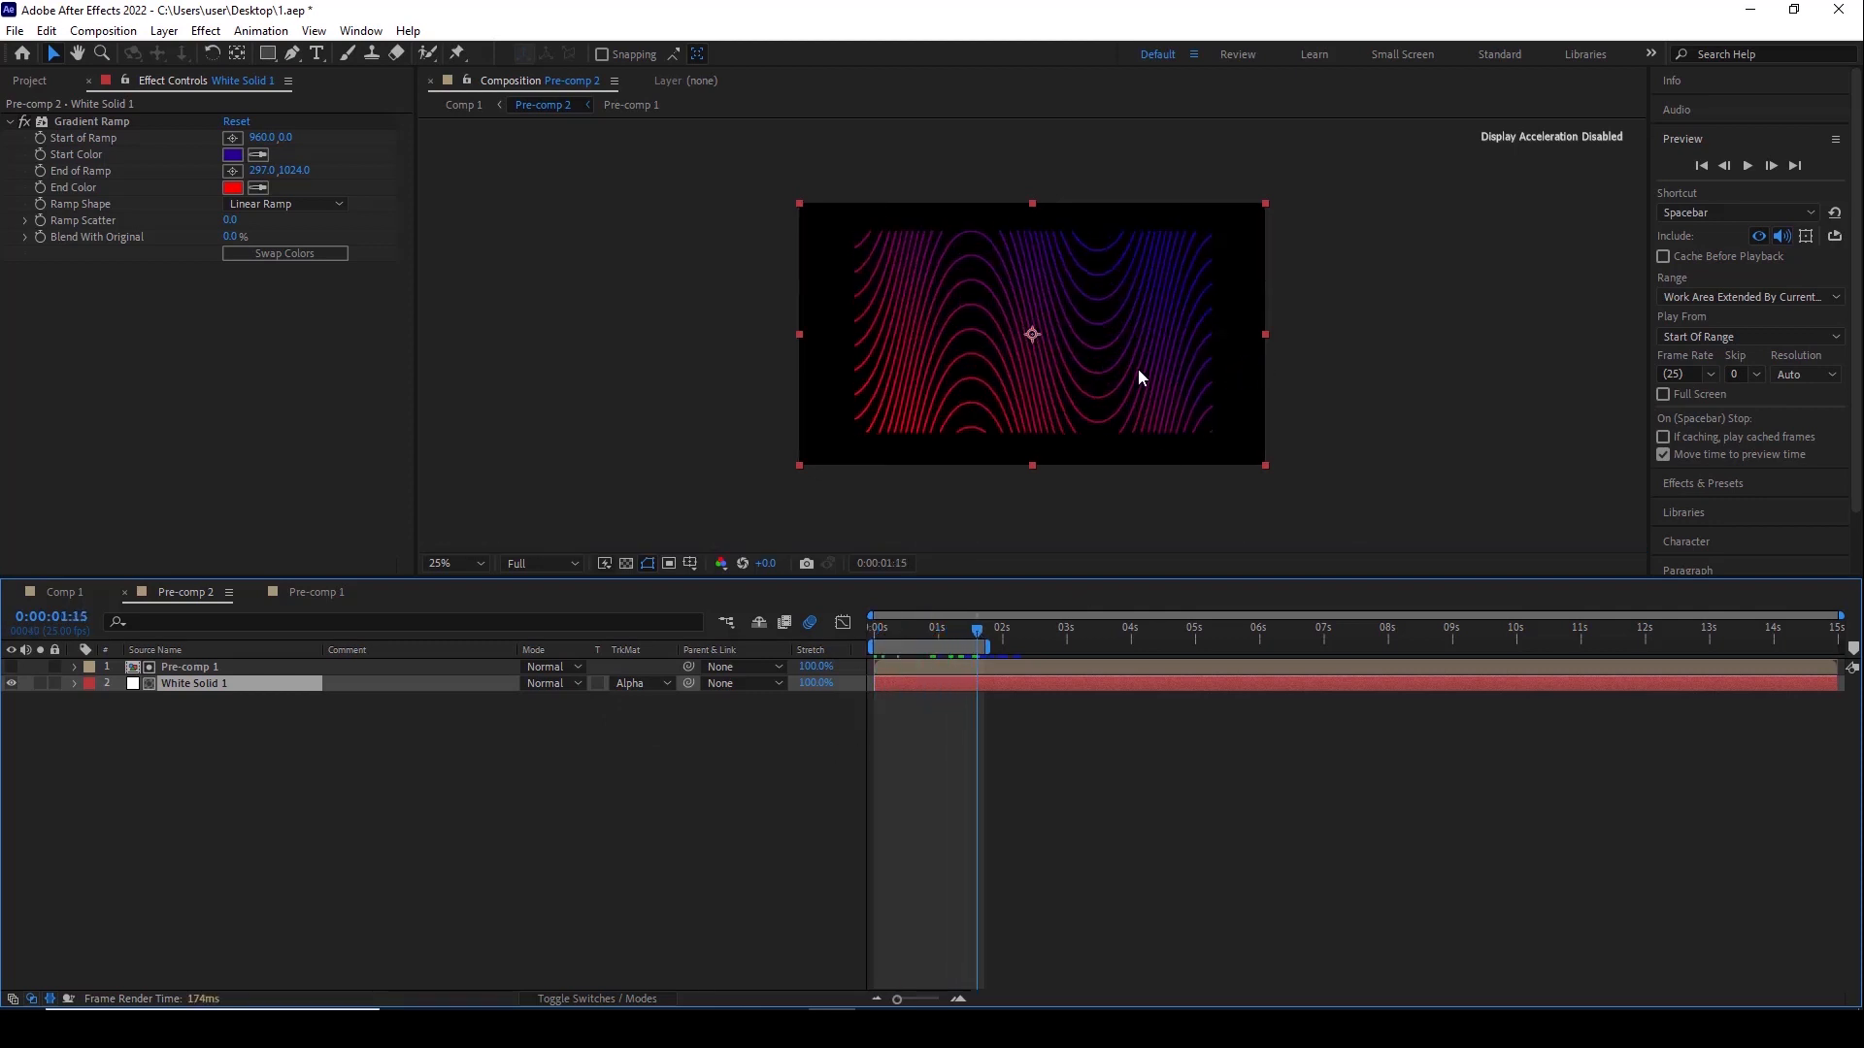
# Switch to Comp 1, solo the Deep Royal Blue Solid 2 layer and scrub through its movement around one second
pyautogui.click(56, 593)
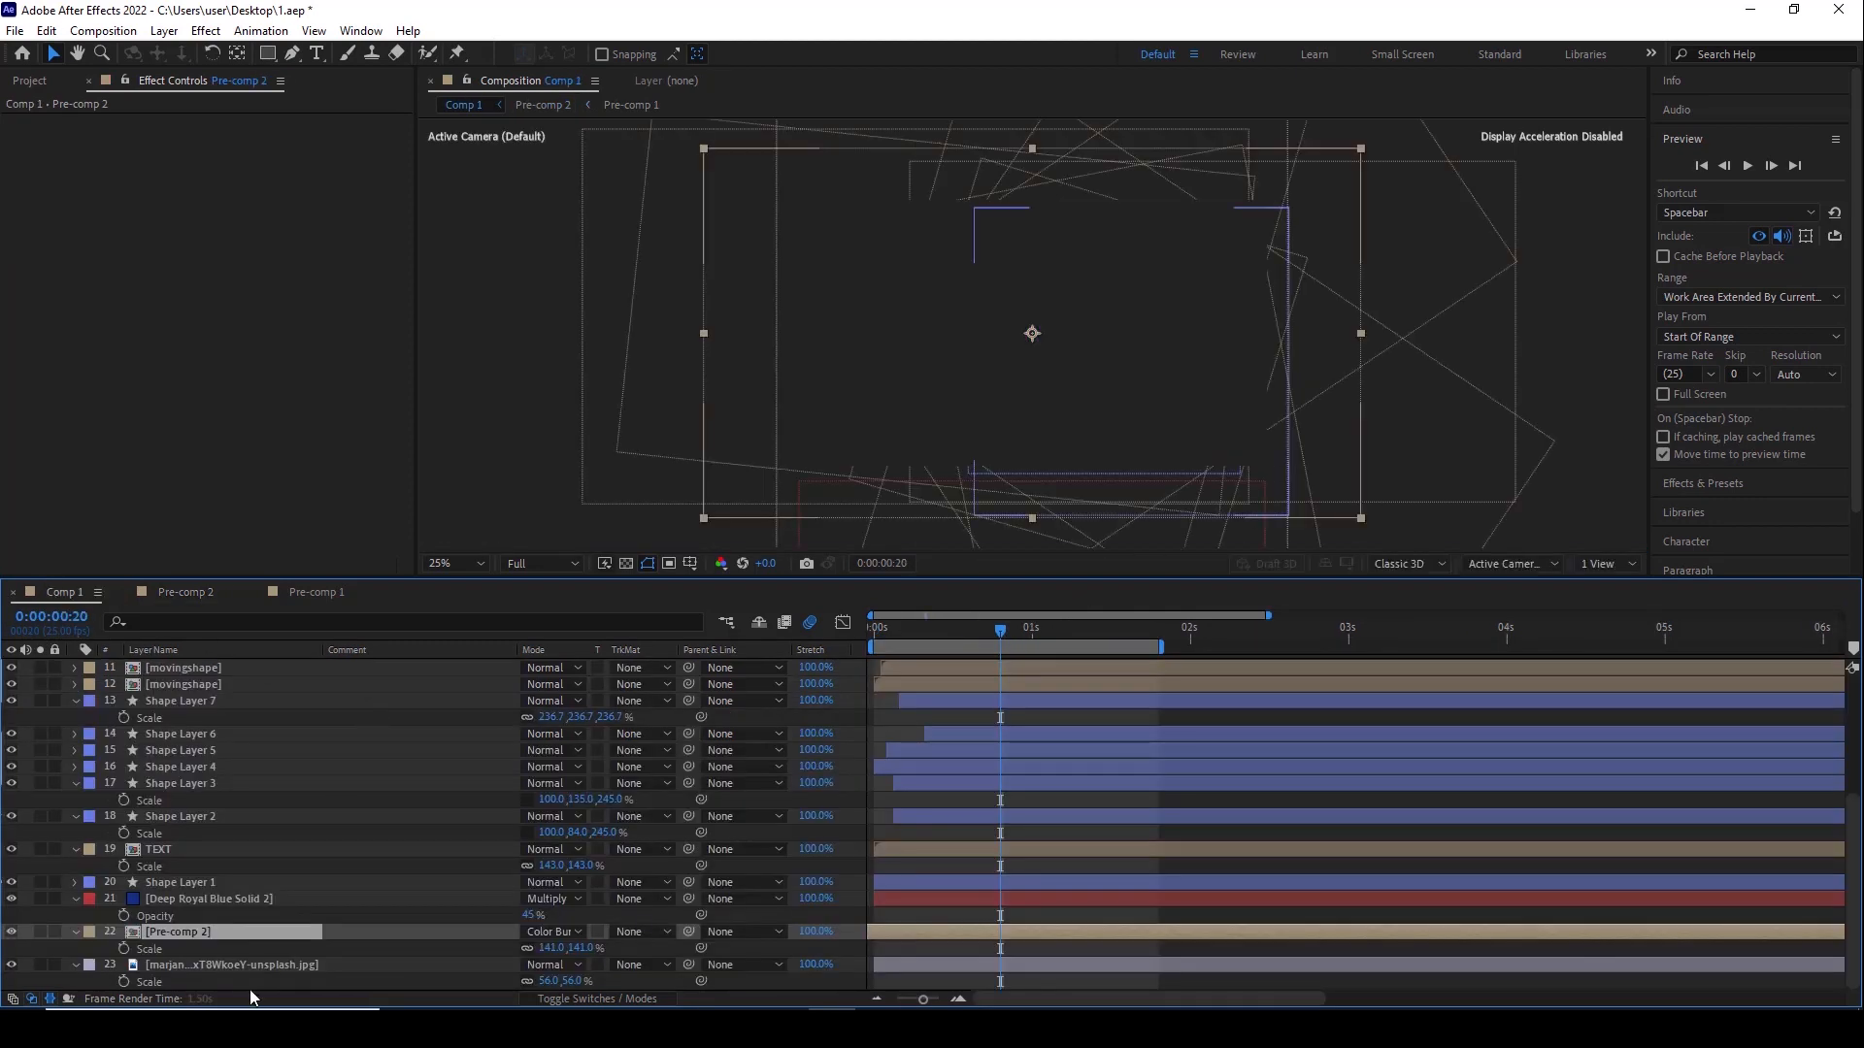
pyautogui.click(230, 898)
pyautogui.click(38, 900)
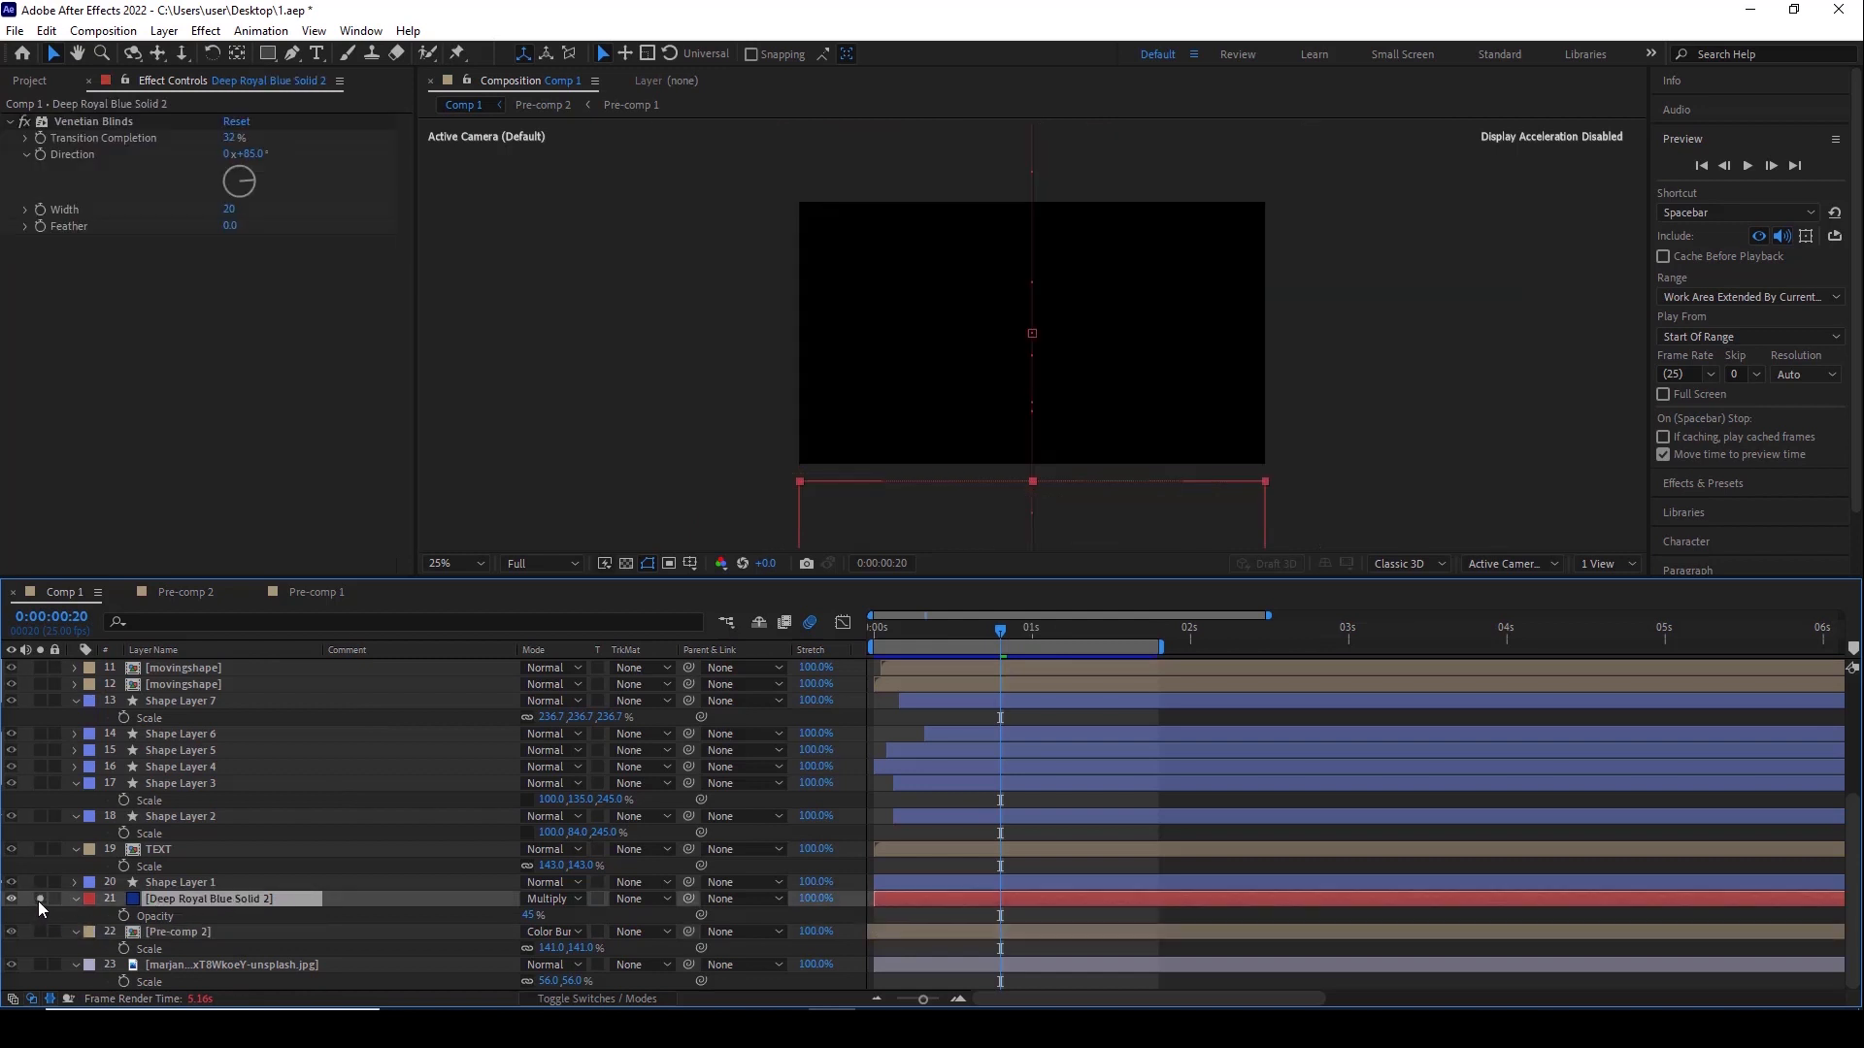
pyautogui.click(1103, 627)
pyautogui.moveTo(1145, 640); pyautogui.dragTo(1160, 640)
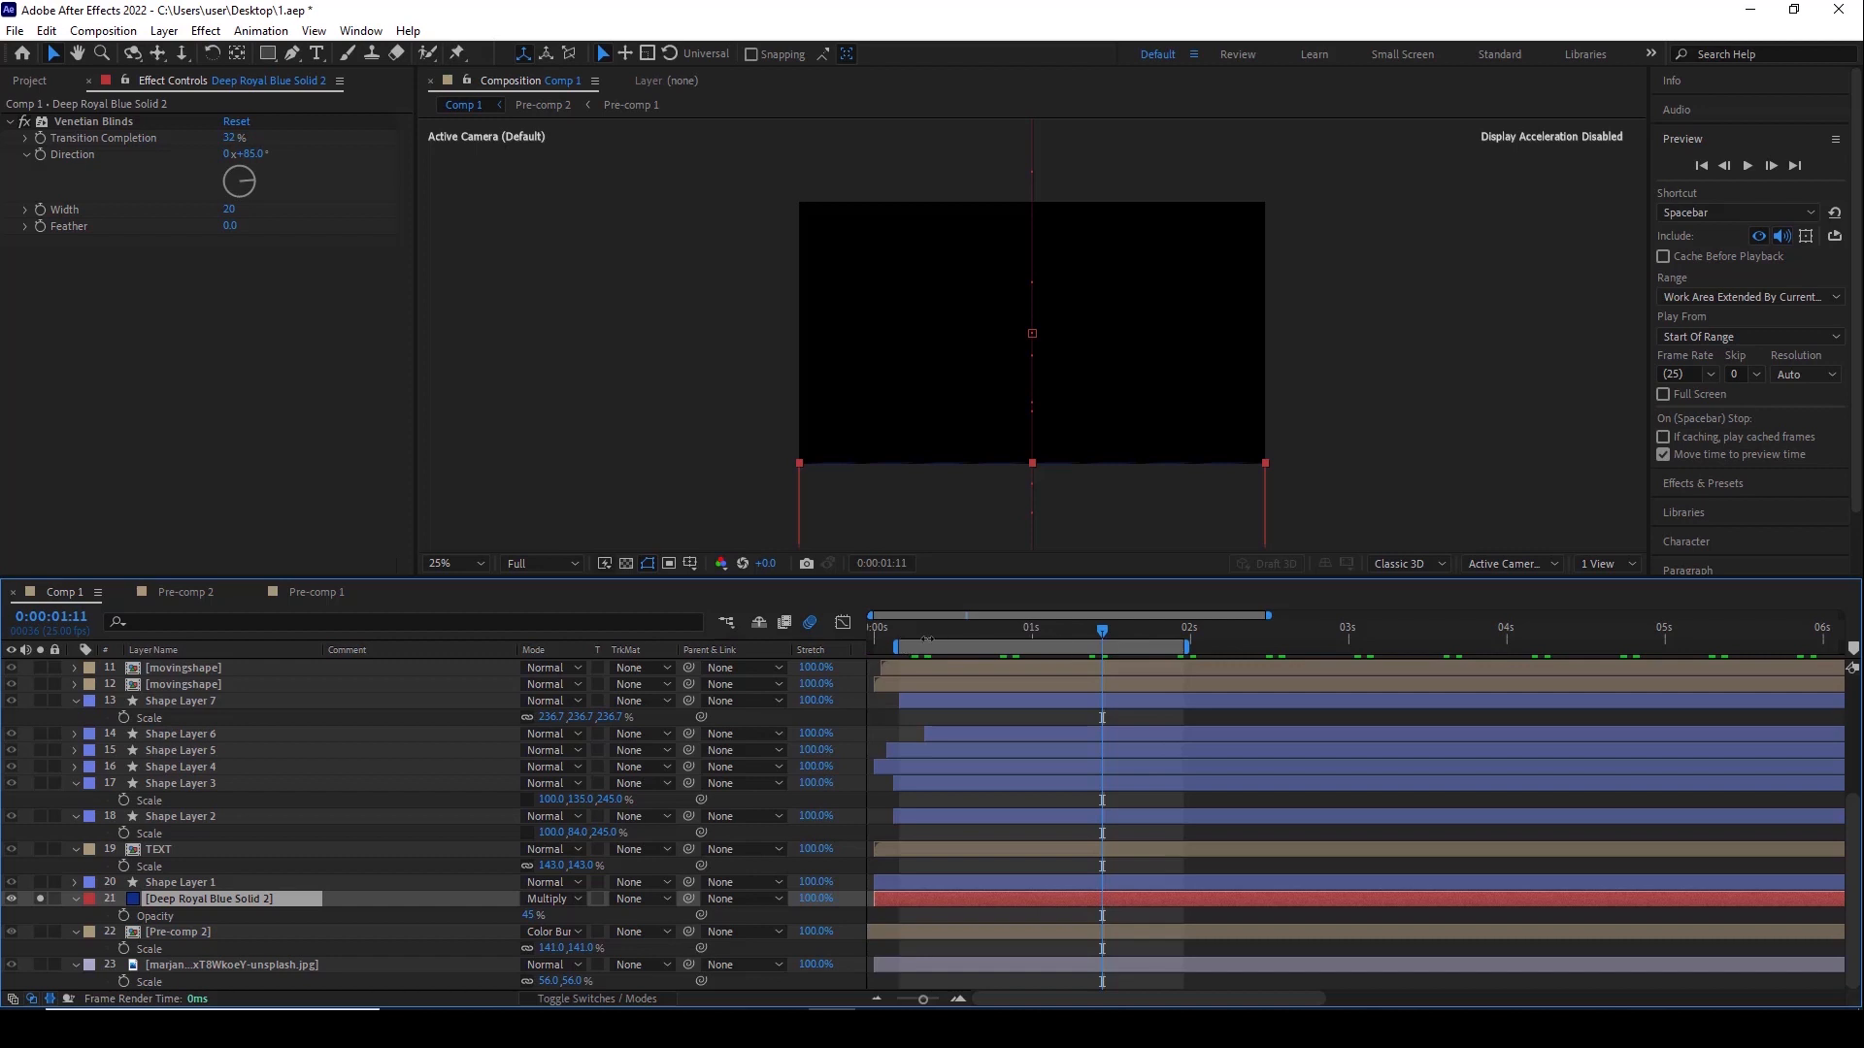
pyautogui.click(1032, 631)
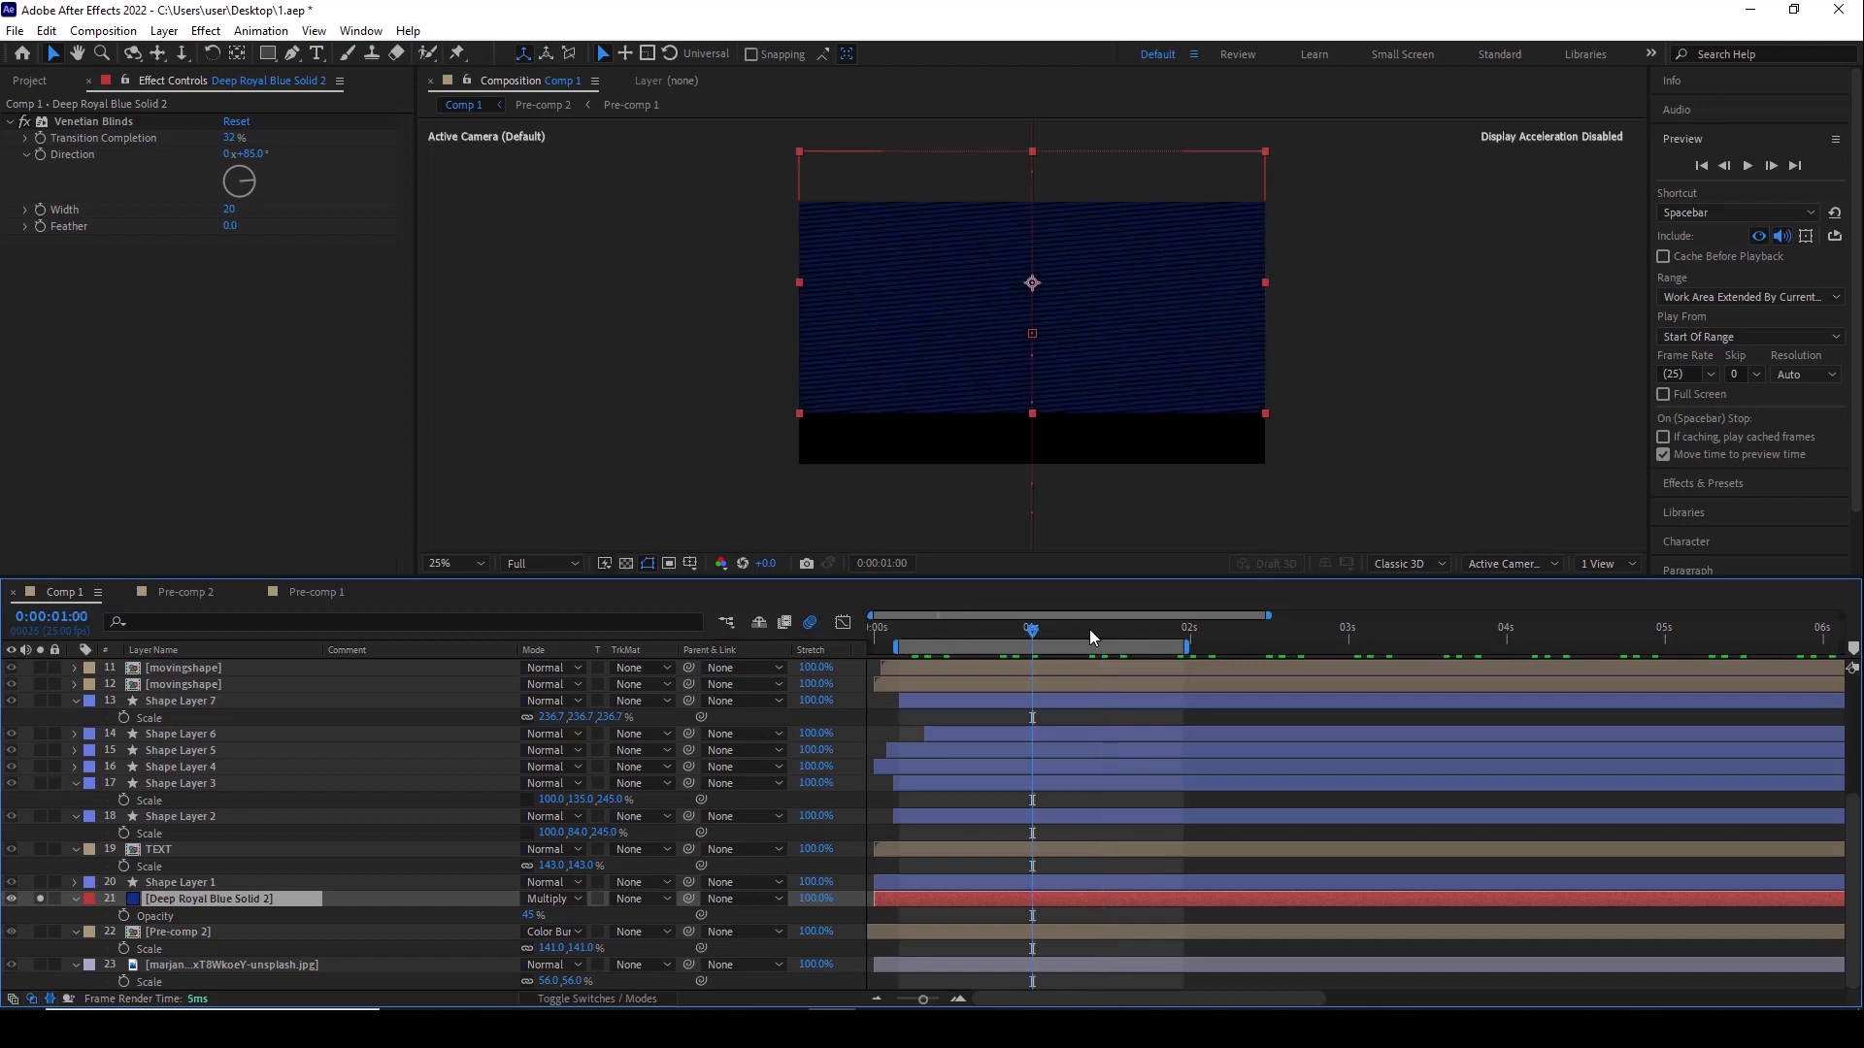
pyautogui.click(1090, 631)
pyautogui.click(1019, 633)
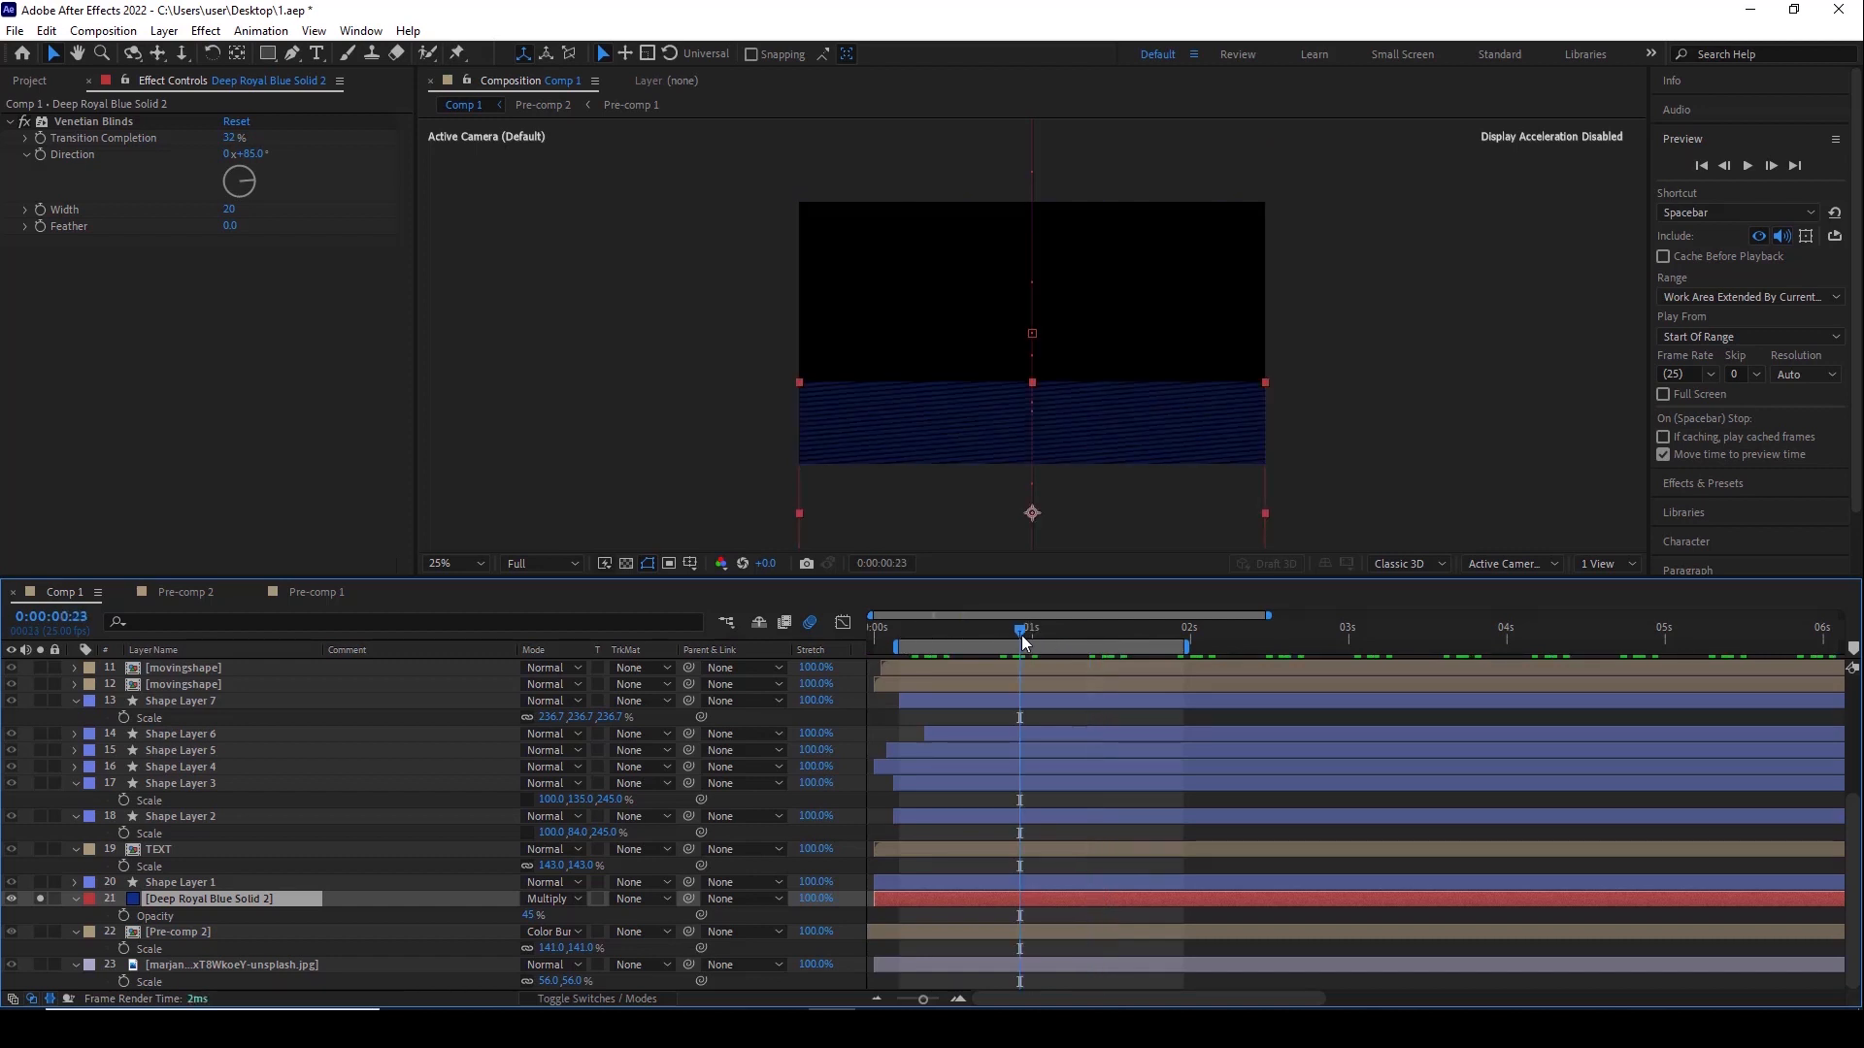
# Compare Deep Royal Blue Solid 2 with its Venetian Blinds effect off and on, and unsolo the layer
pyautogui.click(27, 122)
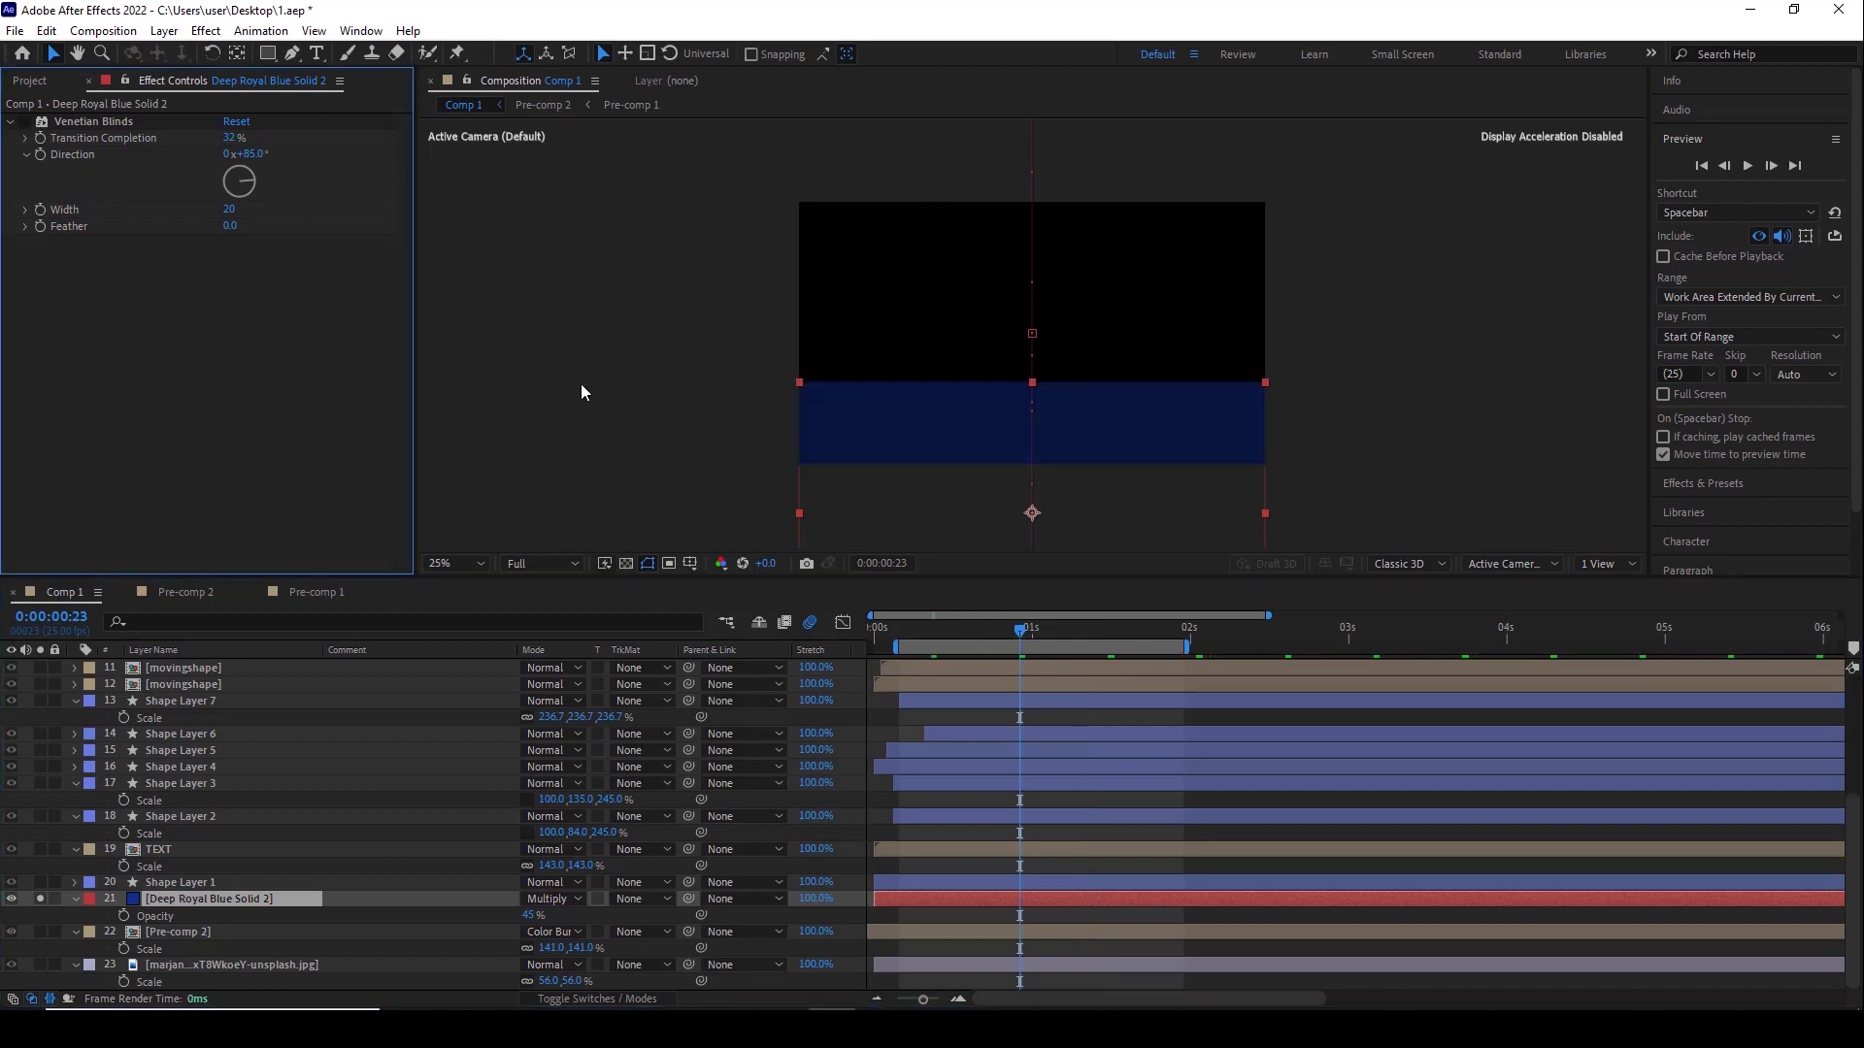
pyautogui.click(24, 122)
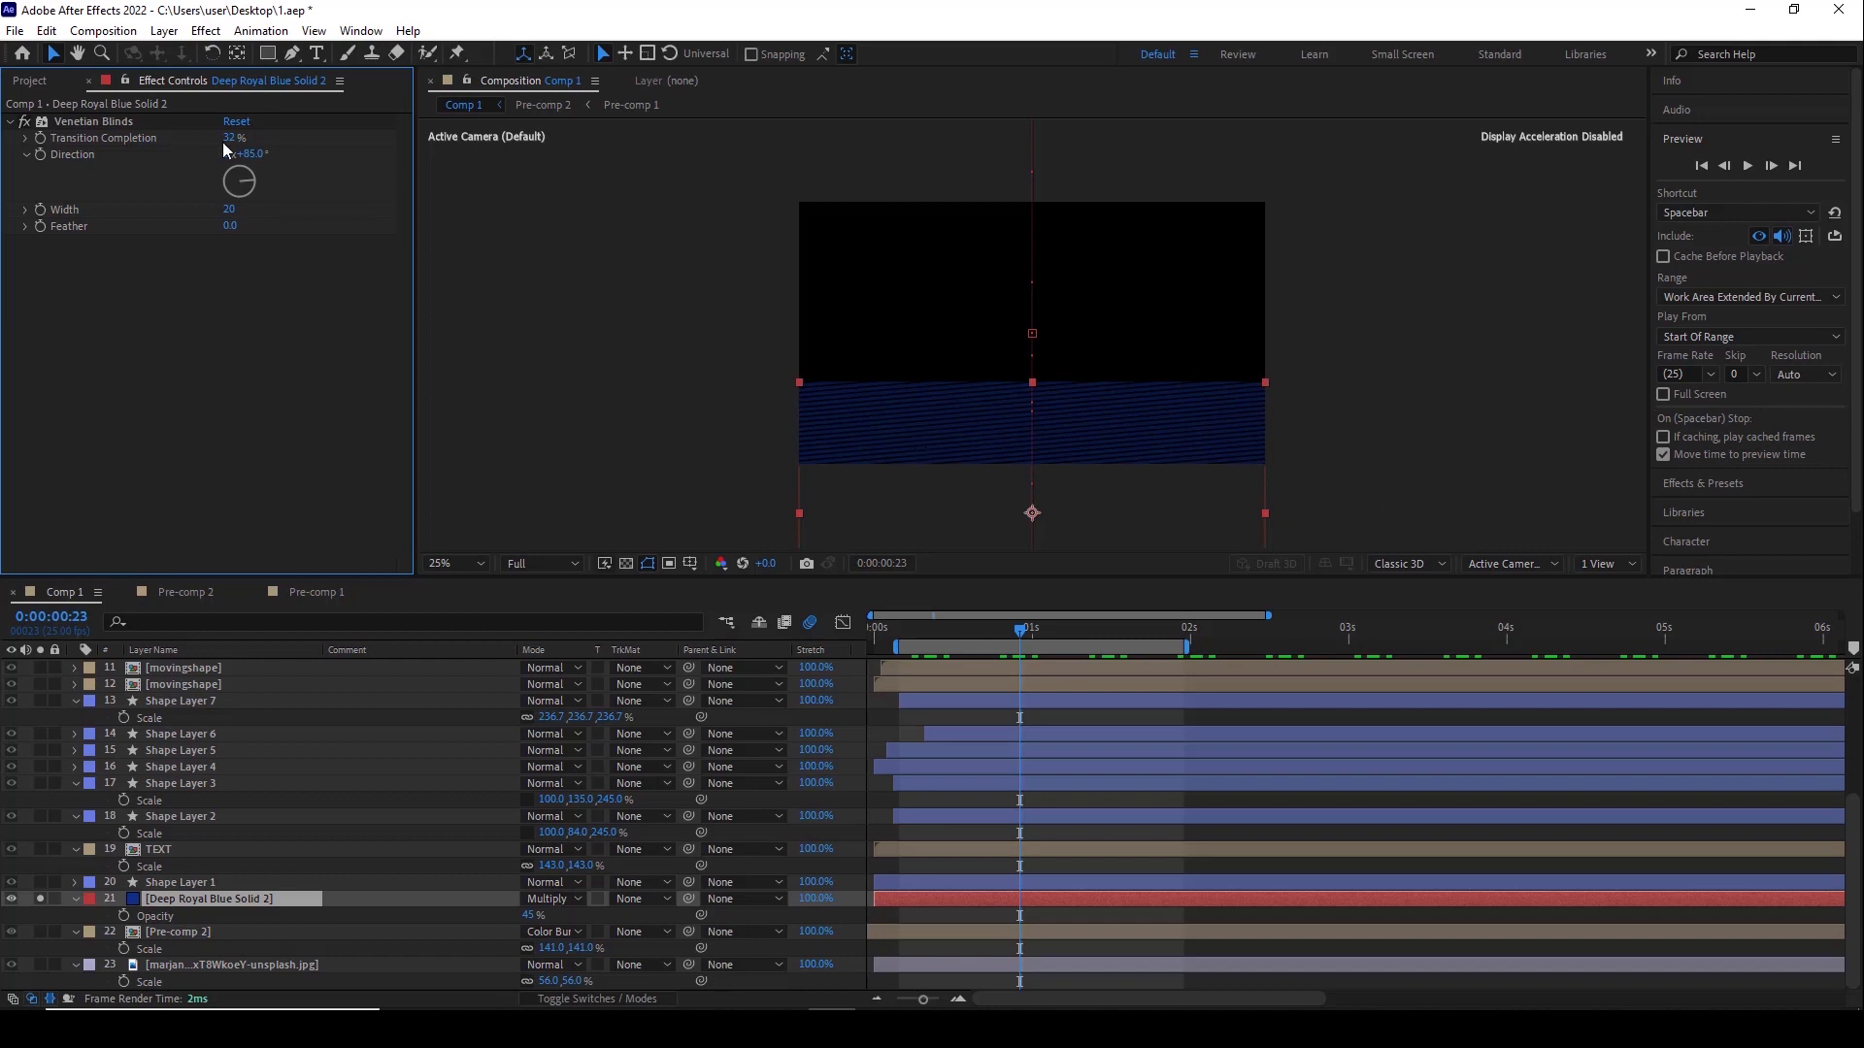
pyautogui.moveTo(233, 139); pyautogui.dragTo(234, 282)
pyautogui.click(40, 898)
# Expand the properties of the Deep Royal Blue Solid 2 layer to show its Transform group
pyautogui.click(179, 882)
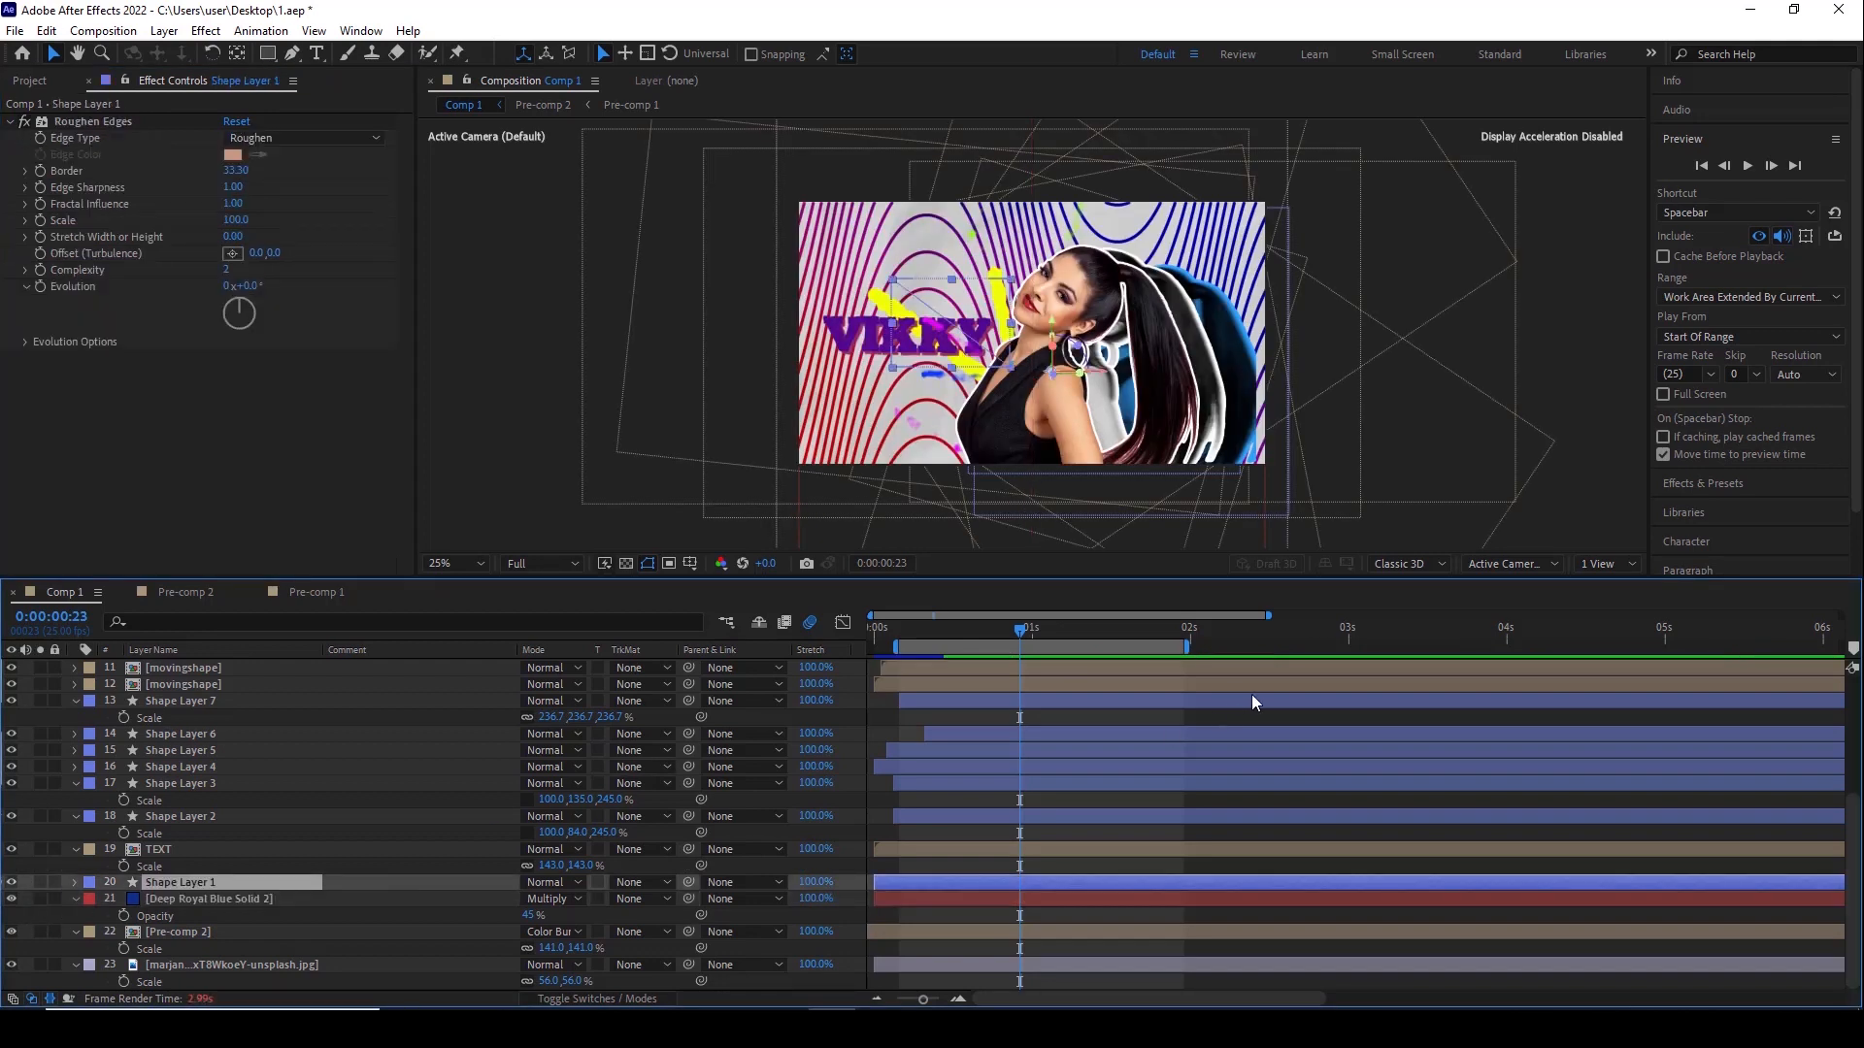
pyautogui.click(216, 900)
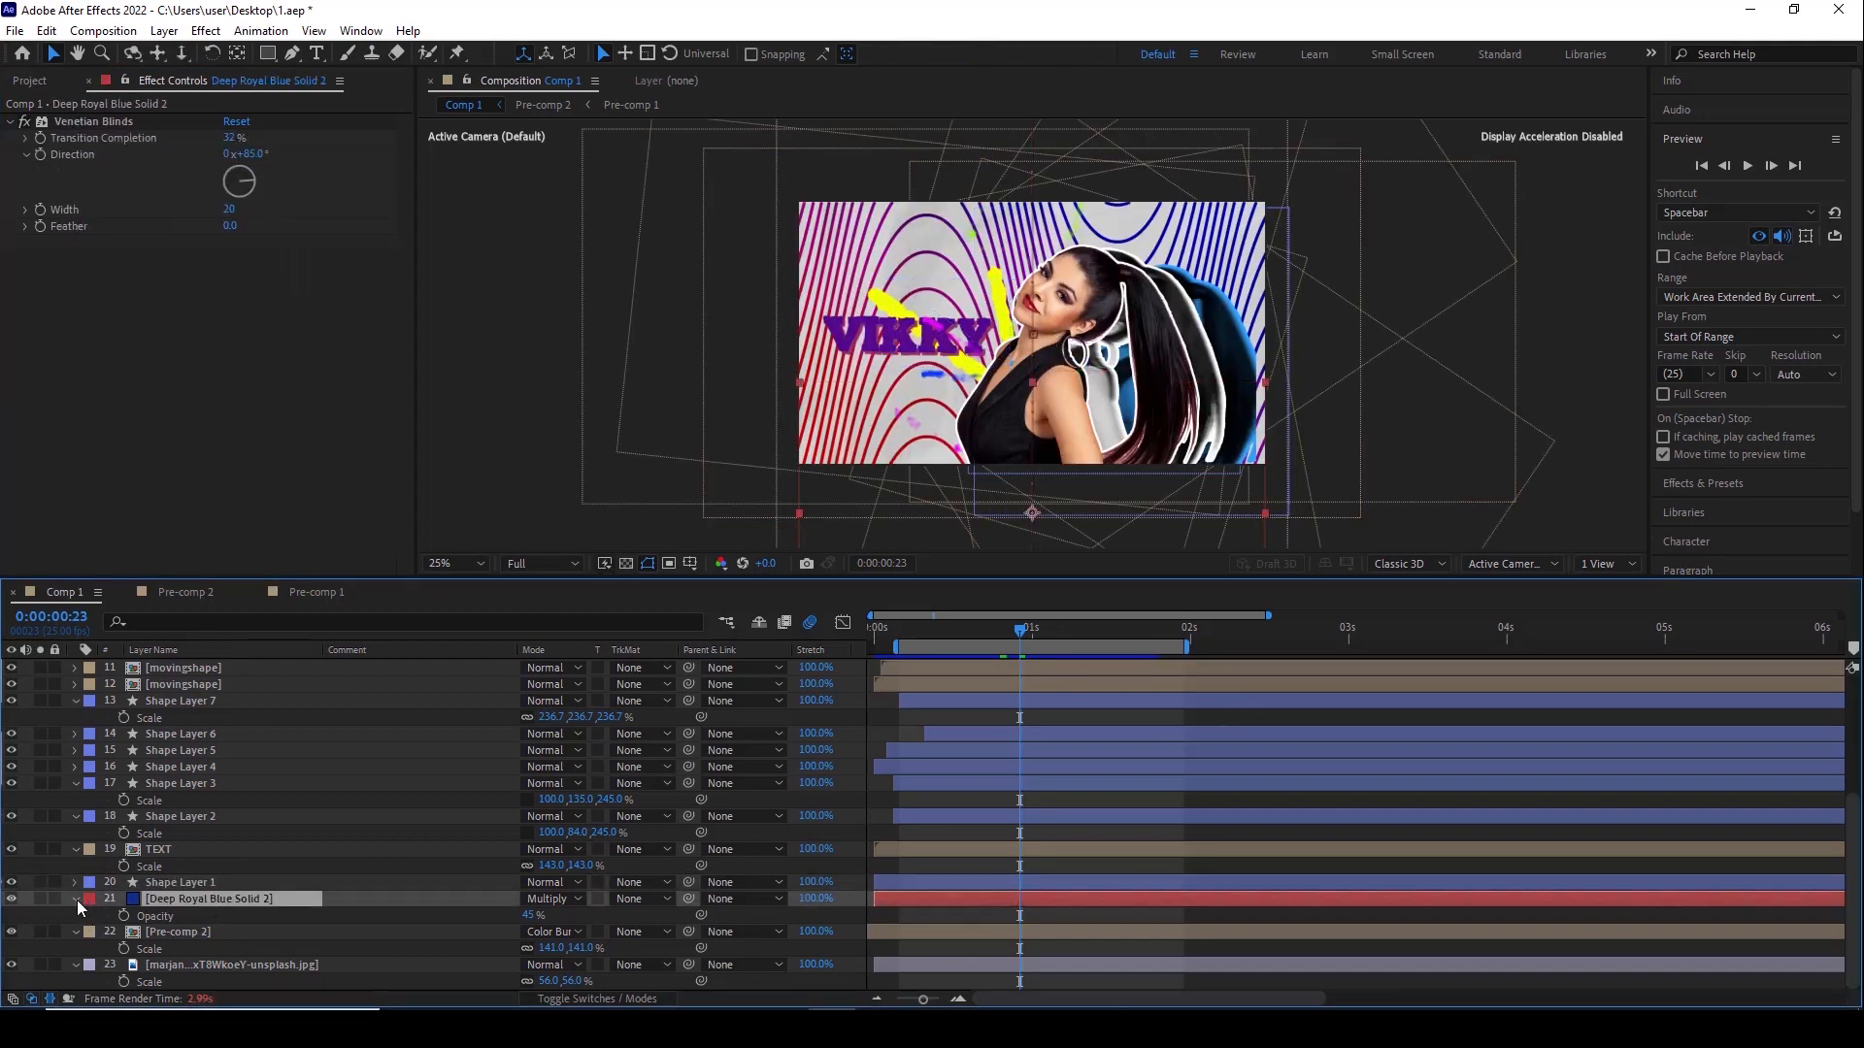
pyautogui.click(76, 899)
pyautogui.click(76, 900)
pyautogui.scroll(-5, 90, 918)
pyautogui.scroll(-5, 165, 825)
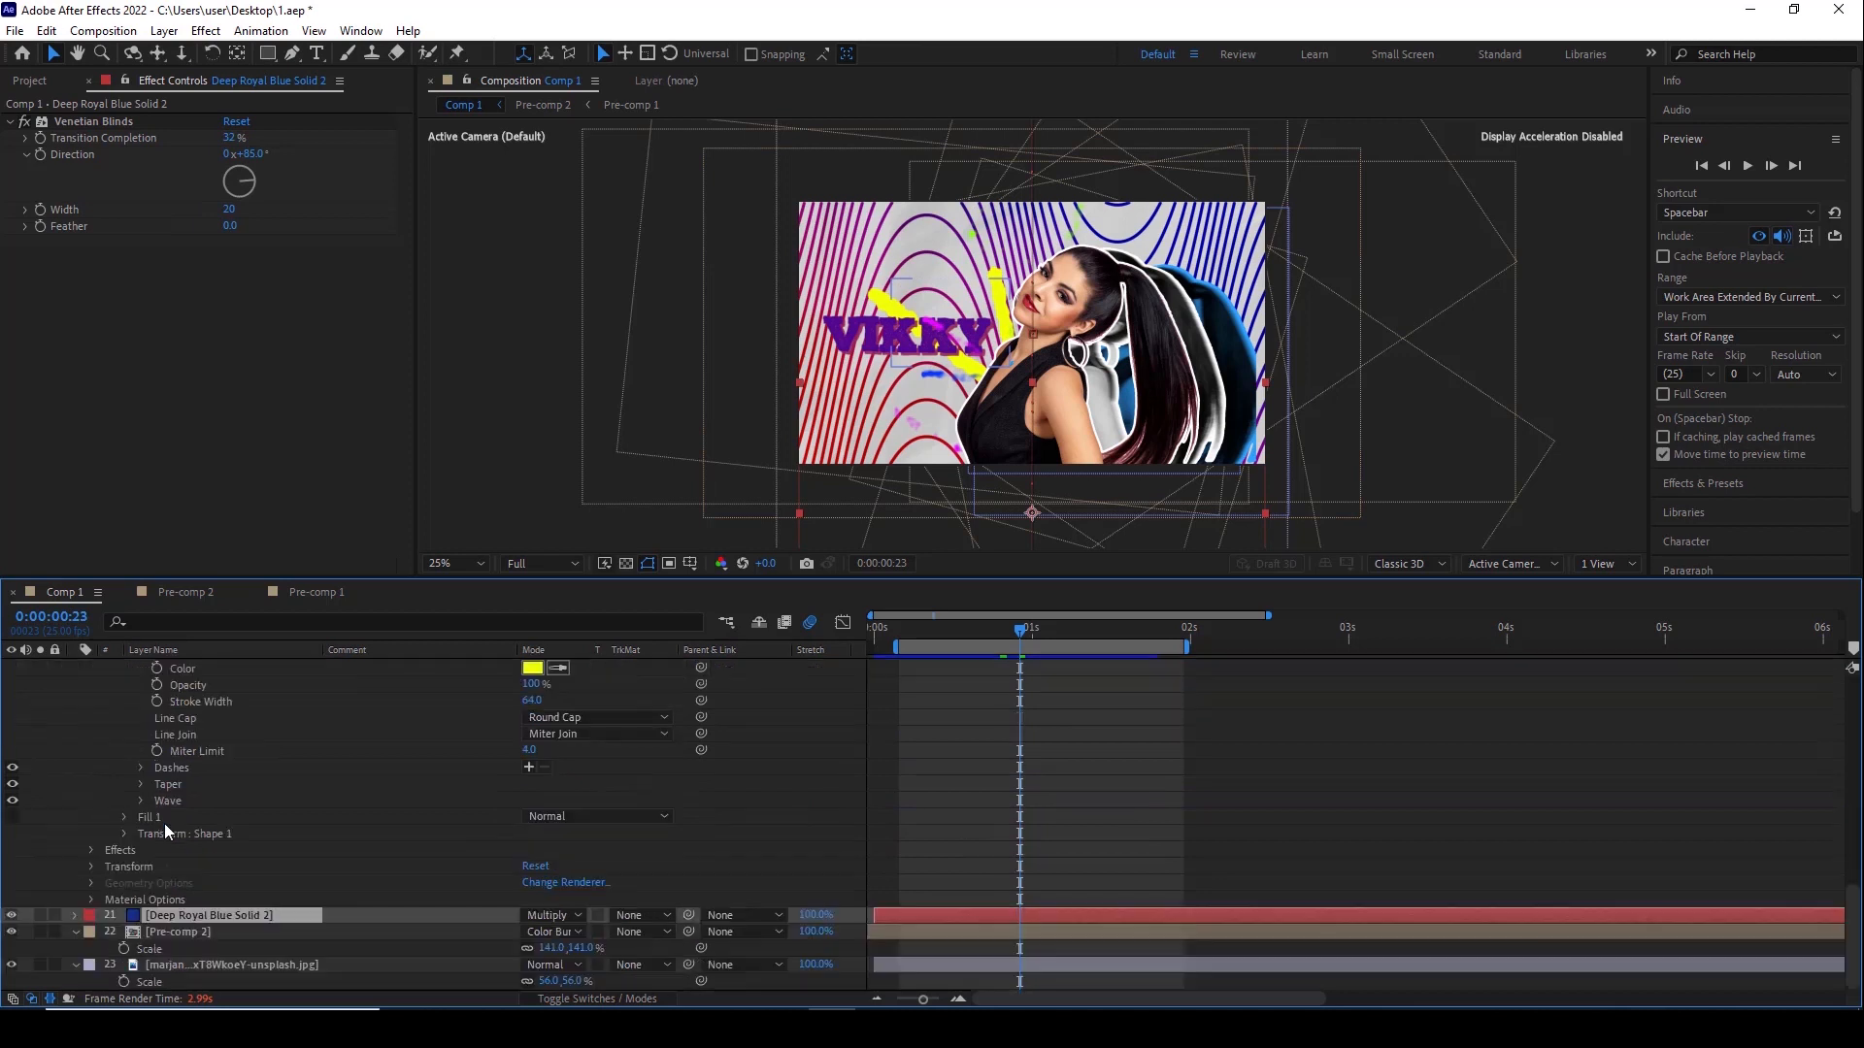
pyautogui.click(75, 915)
pyautogui.scroll(-3, 229, 853)
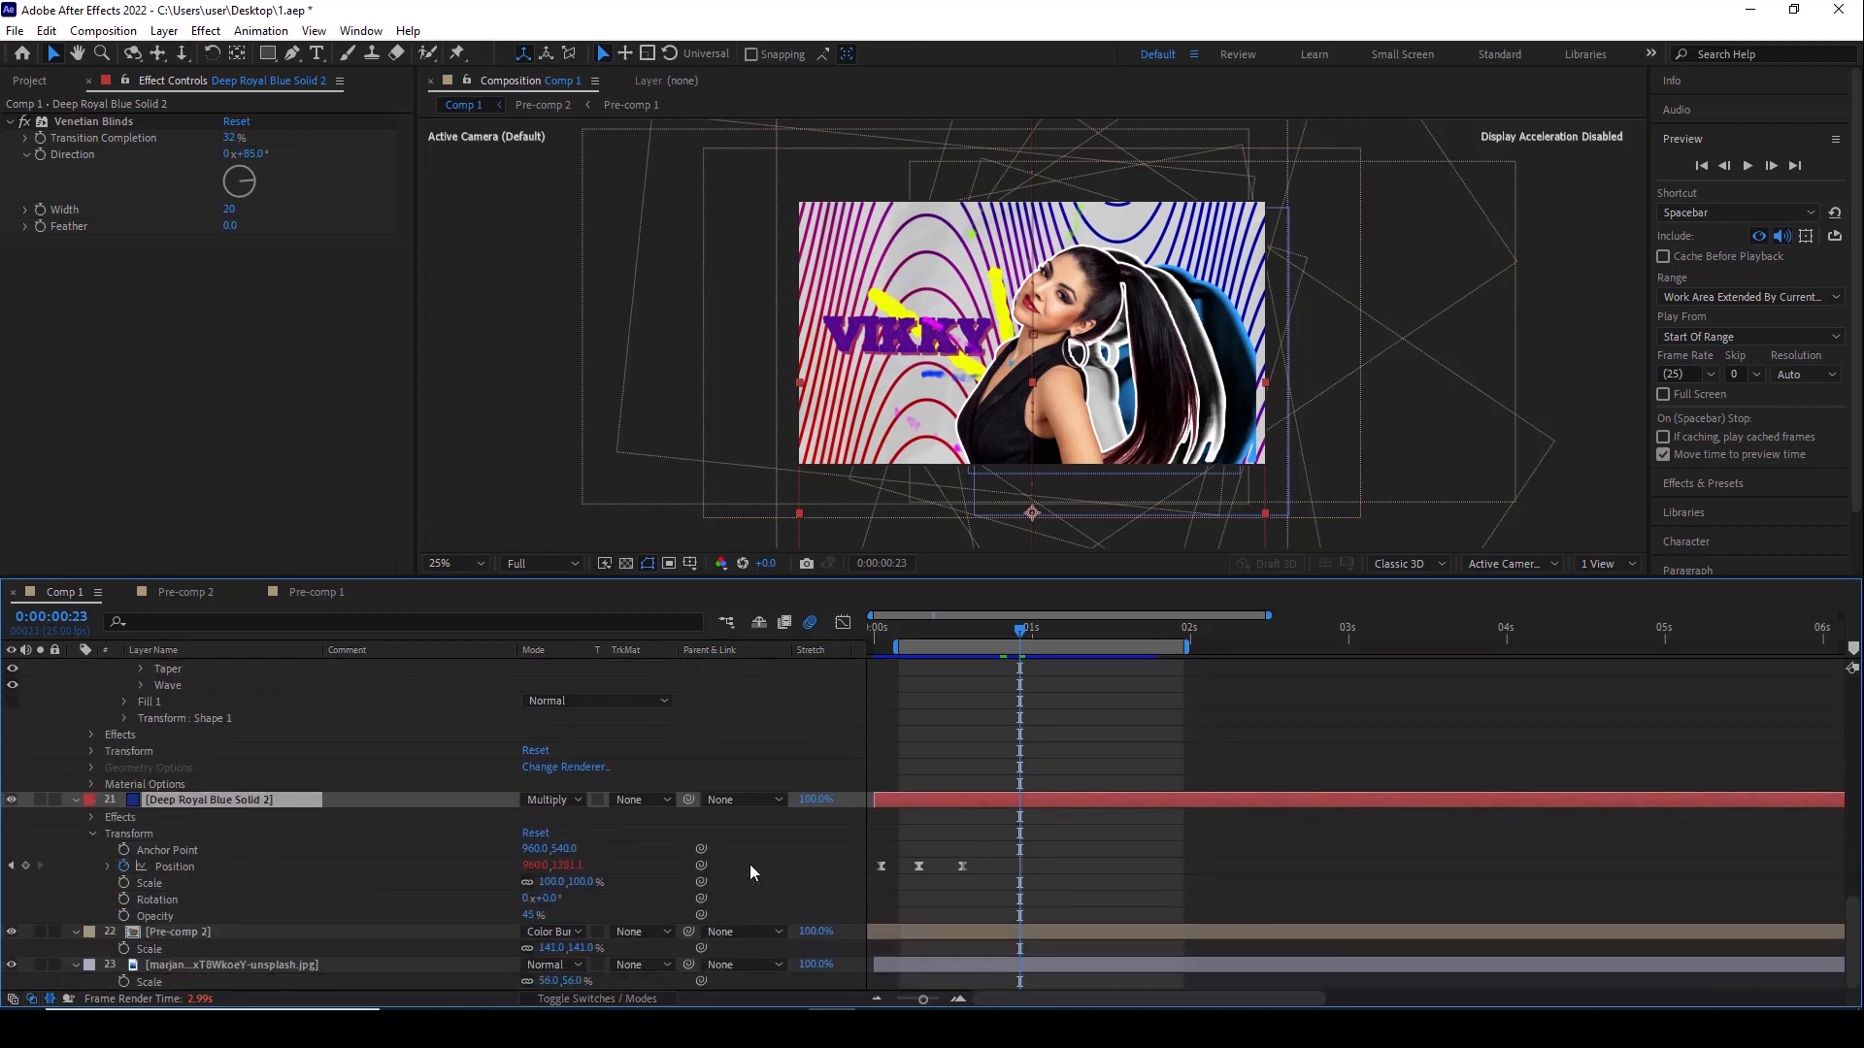
# Scrub Deep Royal Blue Solid 2's Position animation to 0:00:00:12 and reveal the expression on its Position property
pyautogui.click(194, 866)
pyautogui.moveTo(909, 638); pyautogui.dragTo(950, 643)
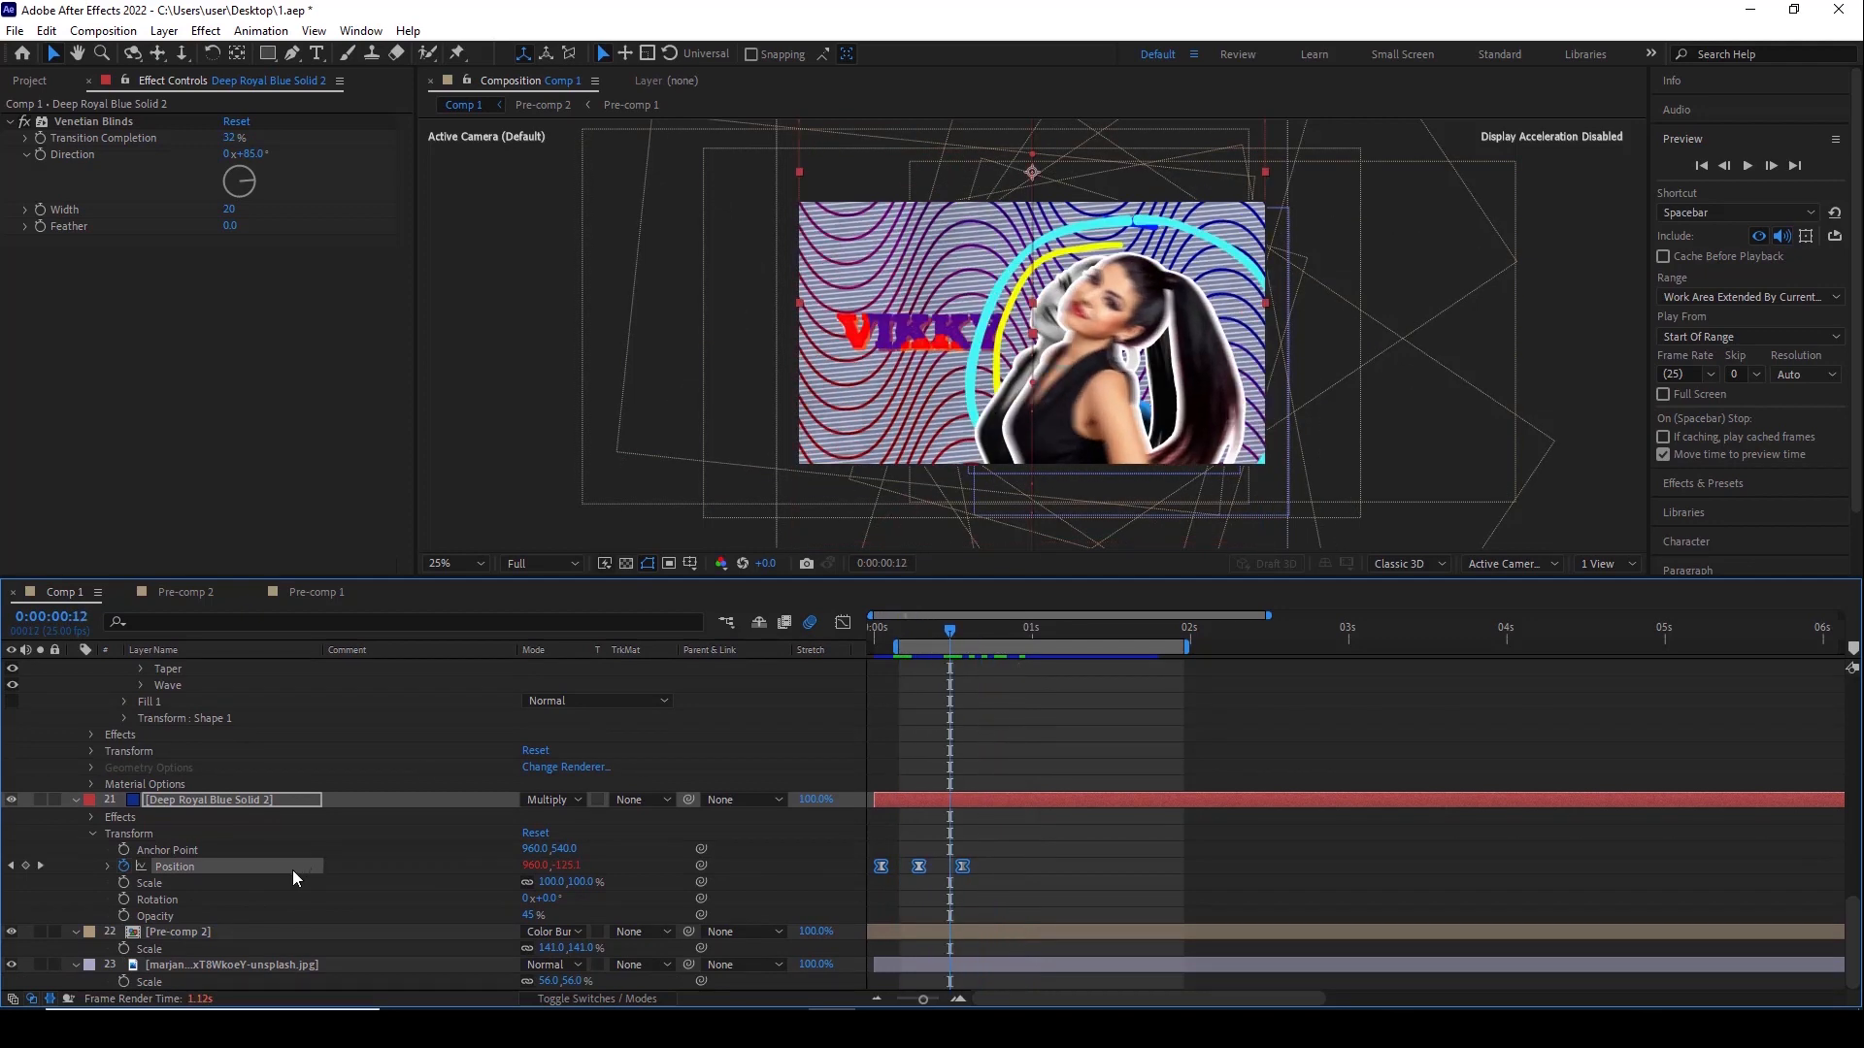
pyautogui.click(104, 875)
pyautogui.click(110, 867)
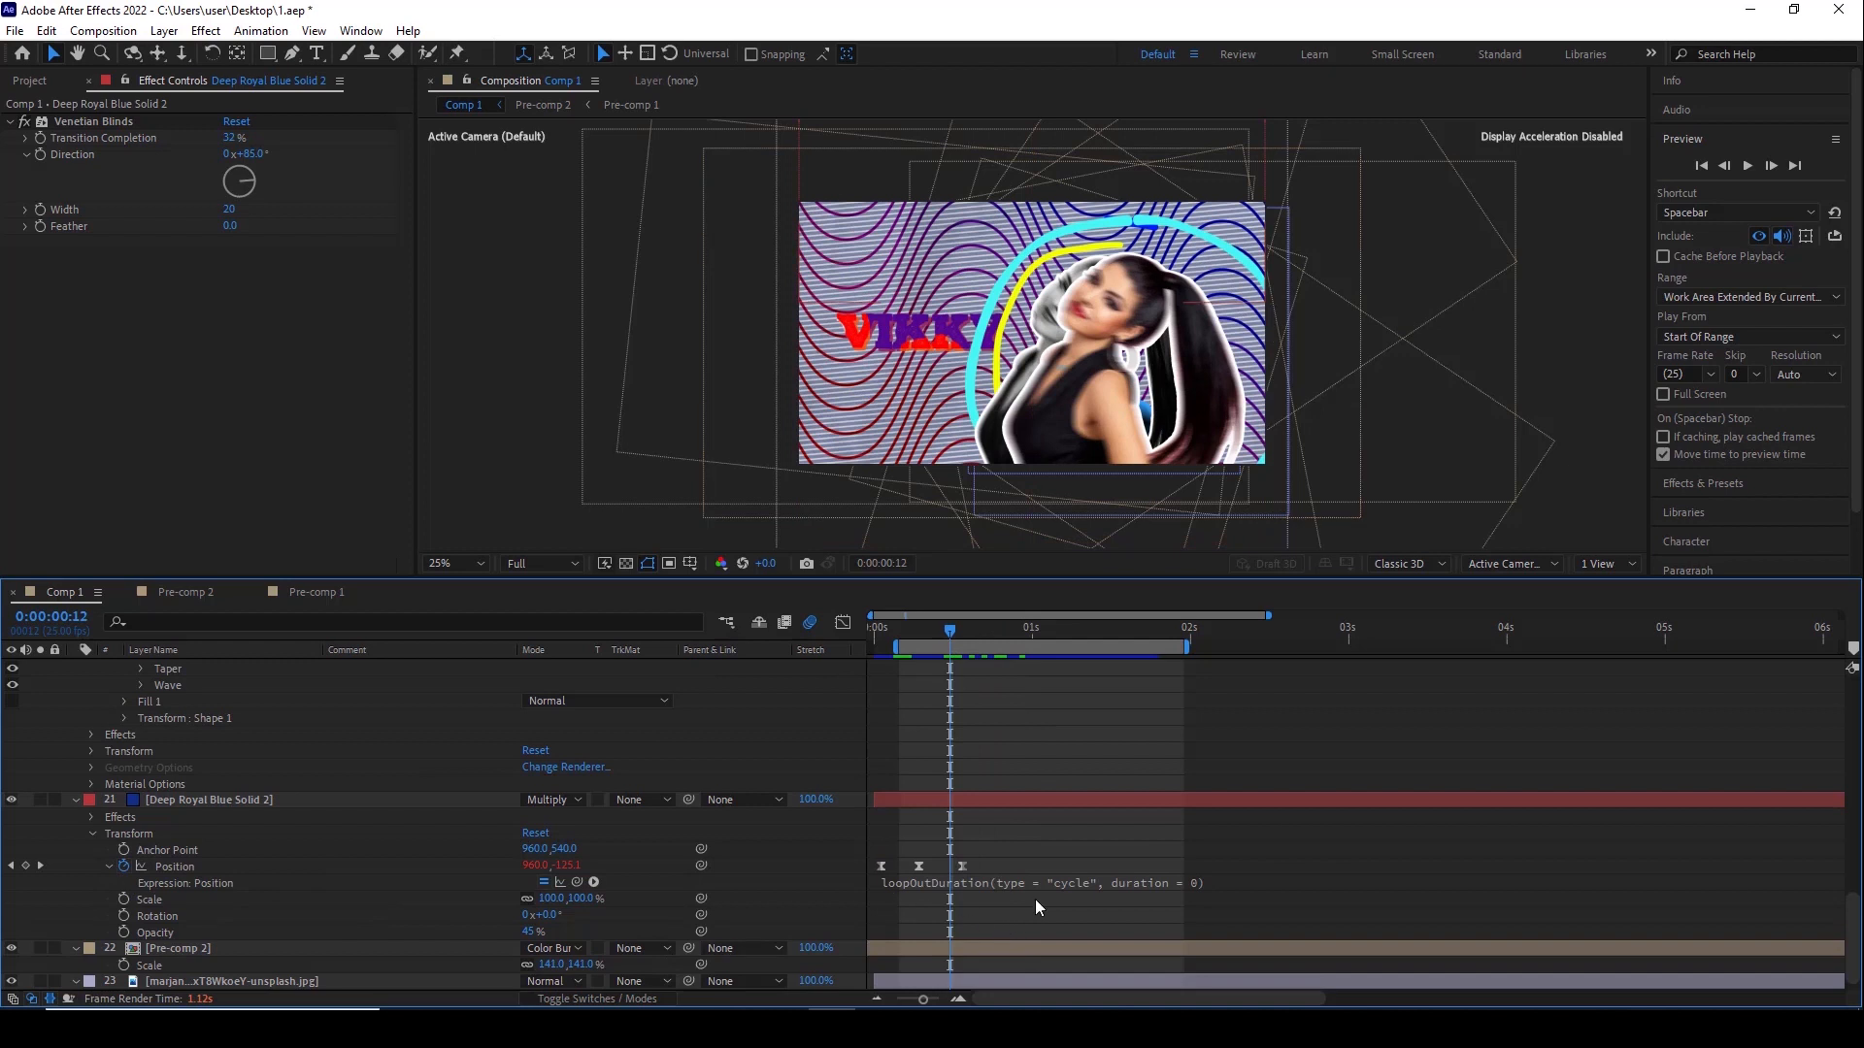
# Solo Shape Layer 1, examine its Trim Paths 1 Start and End keyframes at 0:00:00:24, and unsolo the layer
pyautogui.scroll(4, 184, 817)
pyautogui.scroll(5, 220, 819)
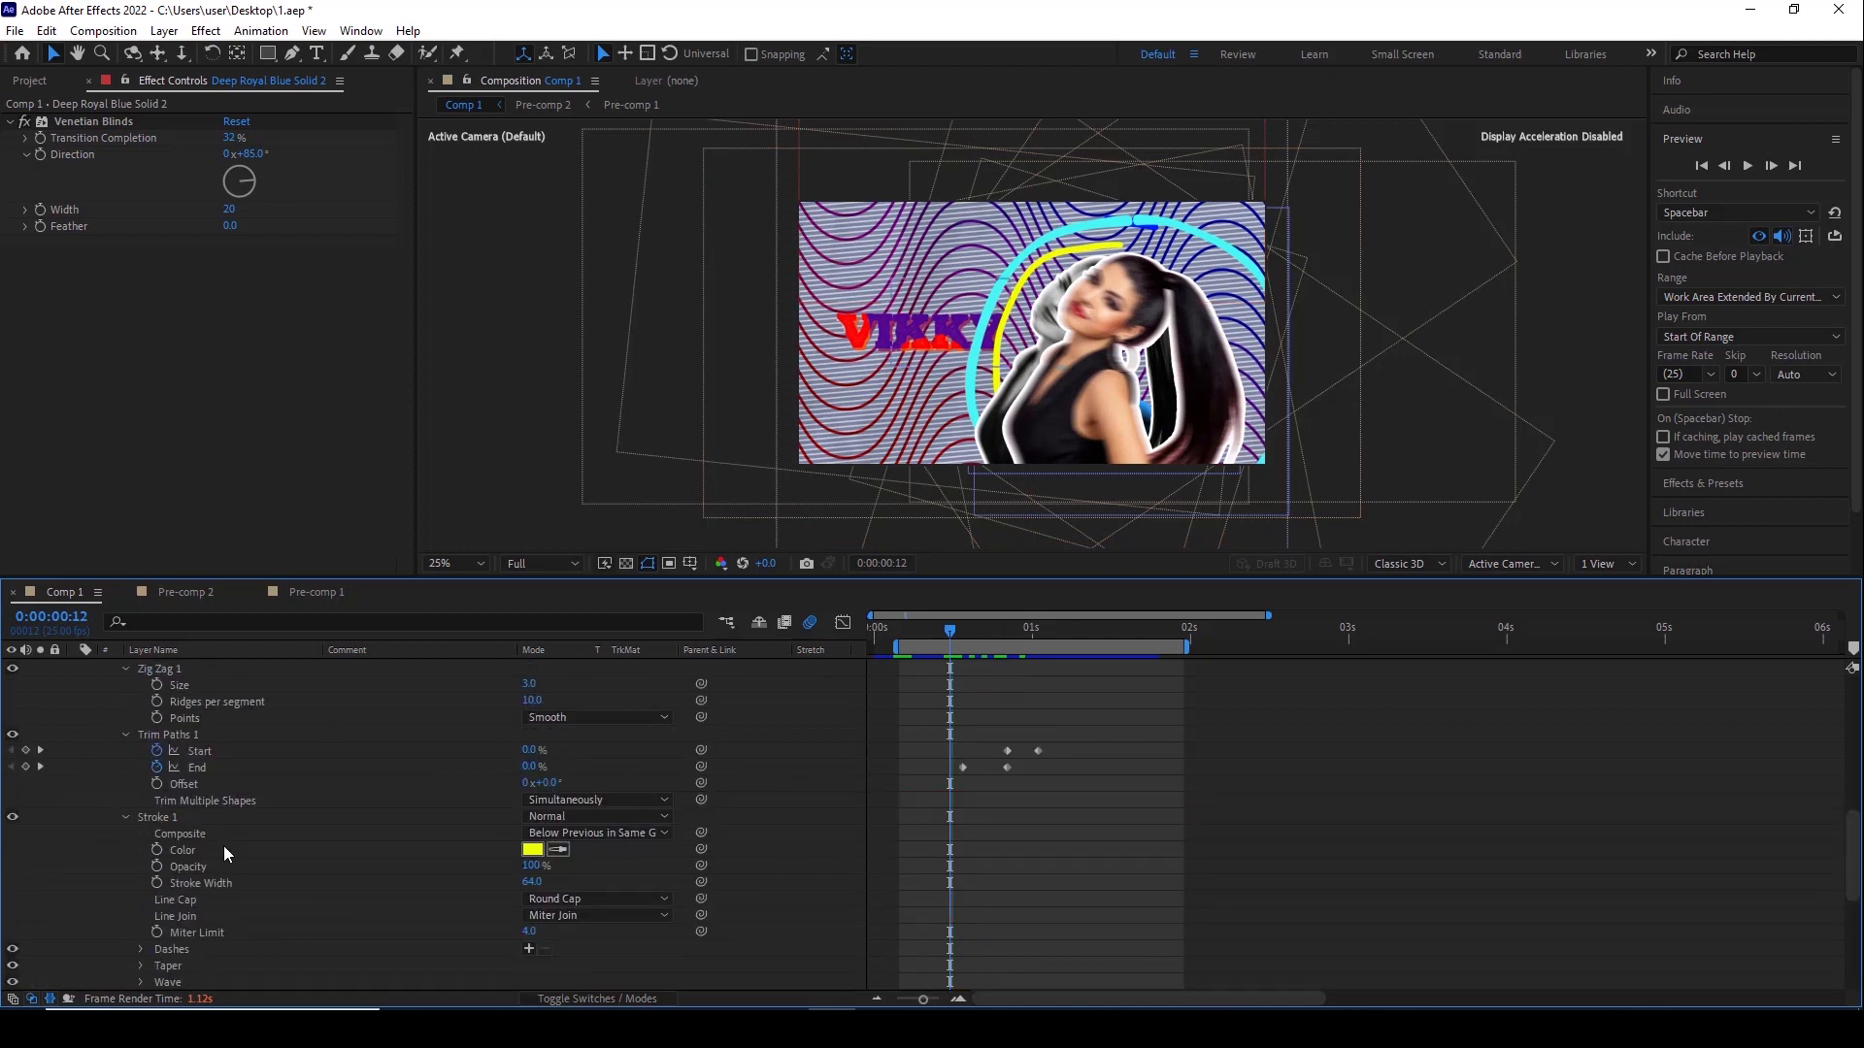
pyautogui.click(200, 754)
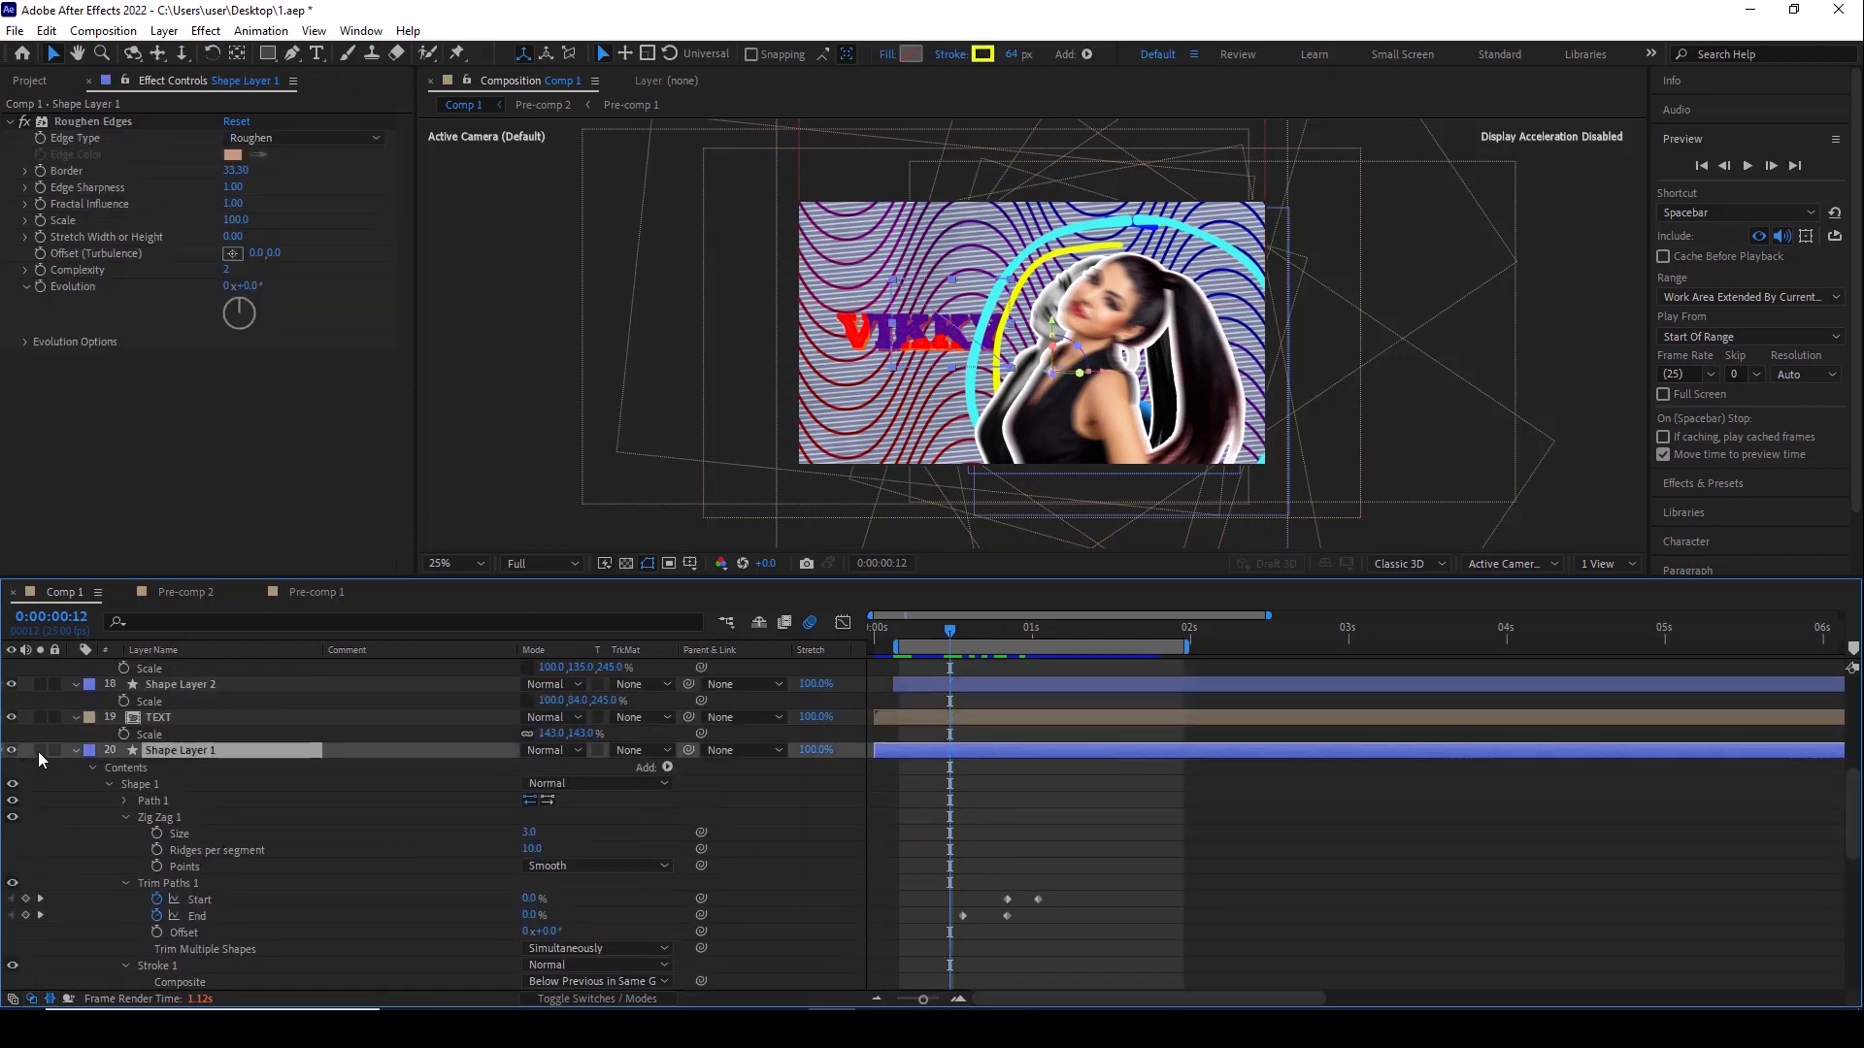
pyautogui.click(39, 751)
pyautogui.moveTo(1007, 636)
pyautogui.mouseDown()
pyautogui.moveTo(1041, 635)
pyautogui.moveTo(960, 642)
pyautogui.moveTo(1025, 637)
pyautogui.mouseUp()
pyautogui.click(201, 902)
pyautogui.click(194, 914)
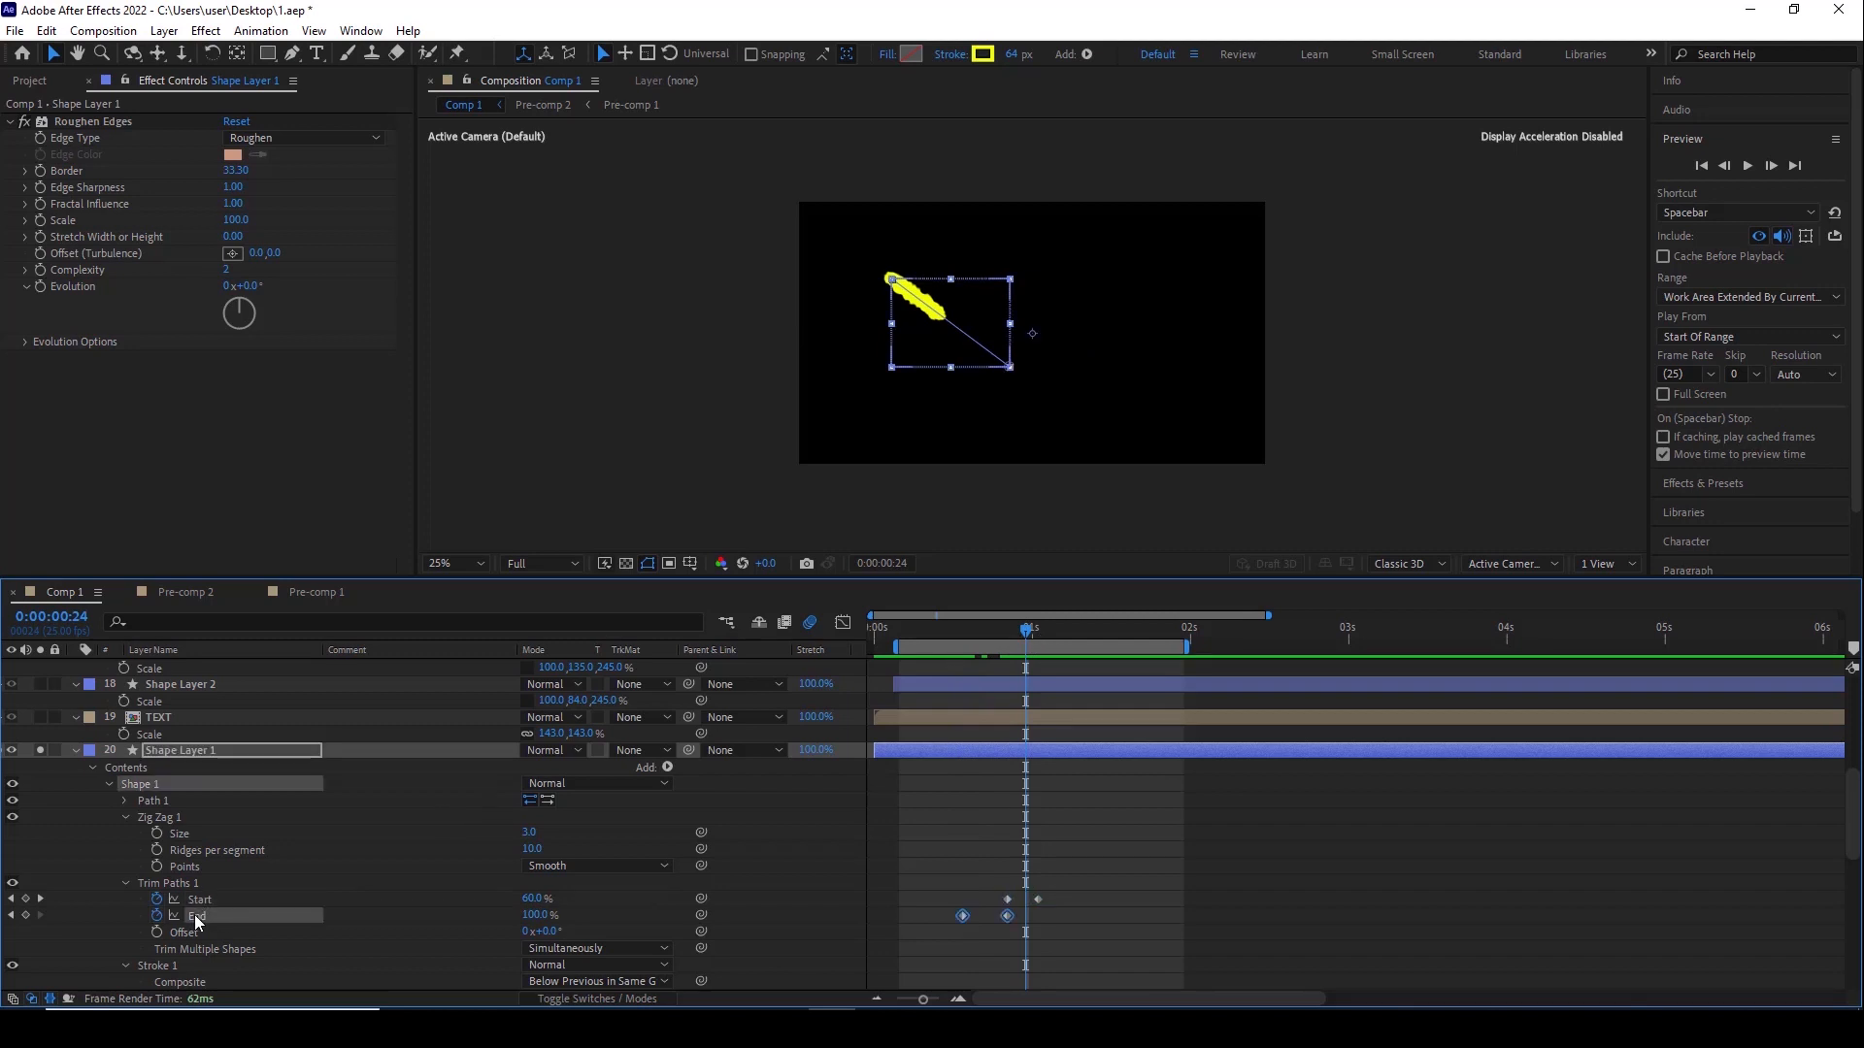
pyautogui.click(39, 748)
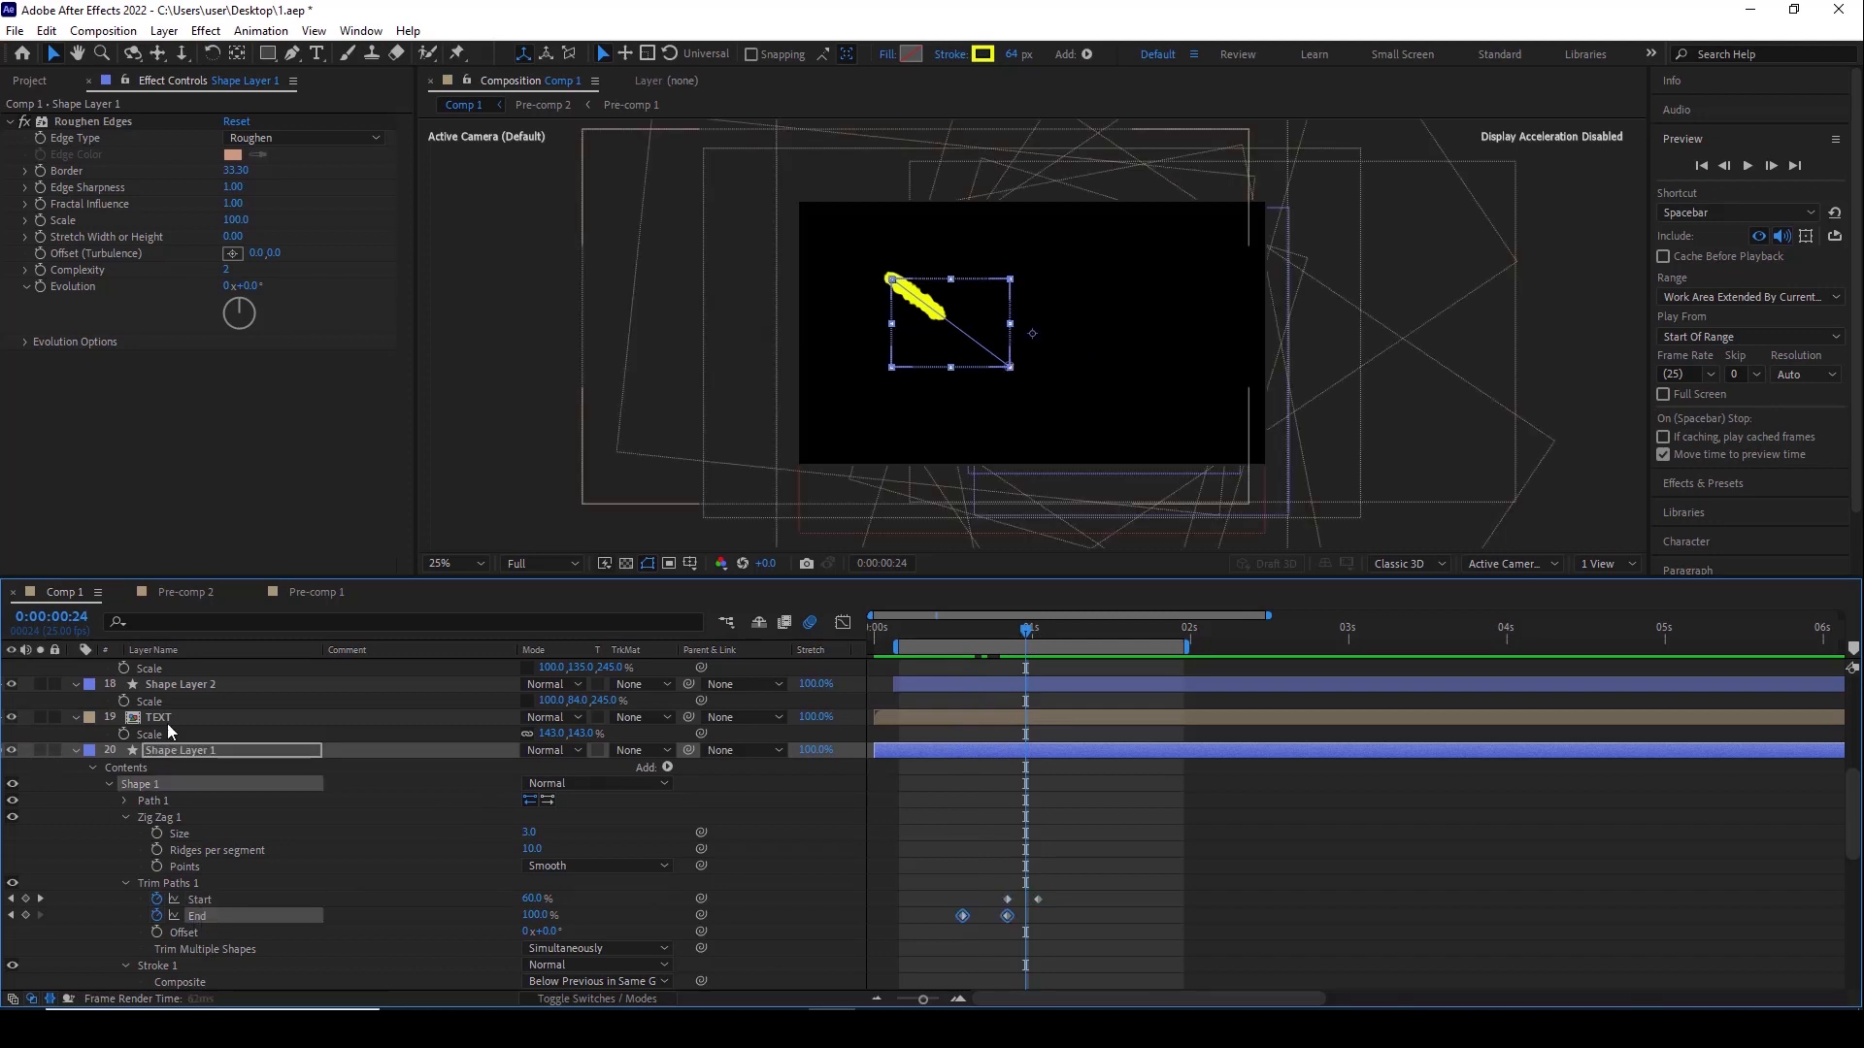
# Solo the TEXT layer in Comp 1 and preview its animation at several points in time
pyautogui.click(167, 722)
pyautogui.click(40, 717)
pyautogui.click(1101, 634)
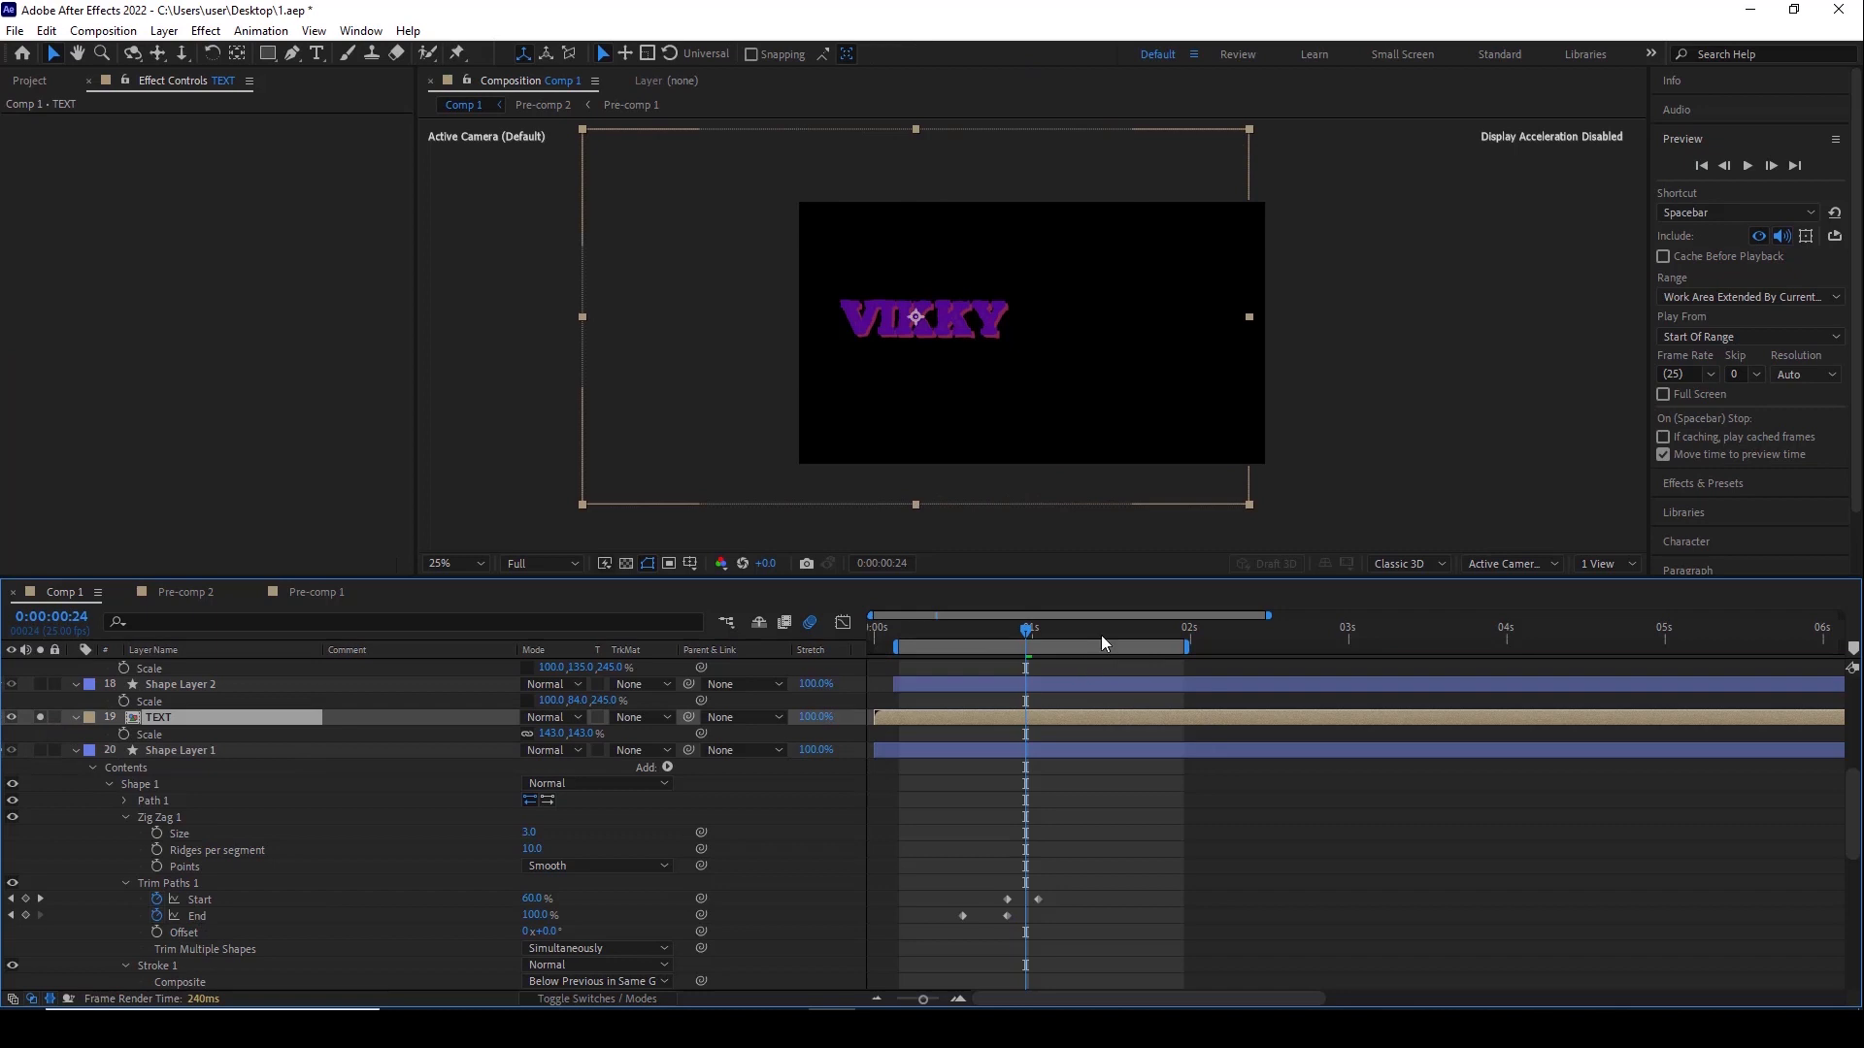
pyautogui.click(932, 631)
pyautogui.click(1082, 631)
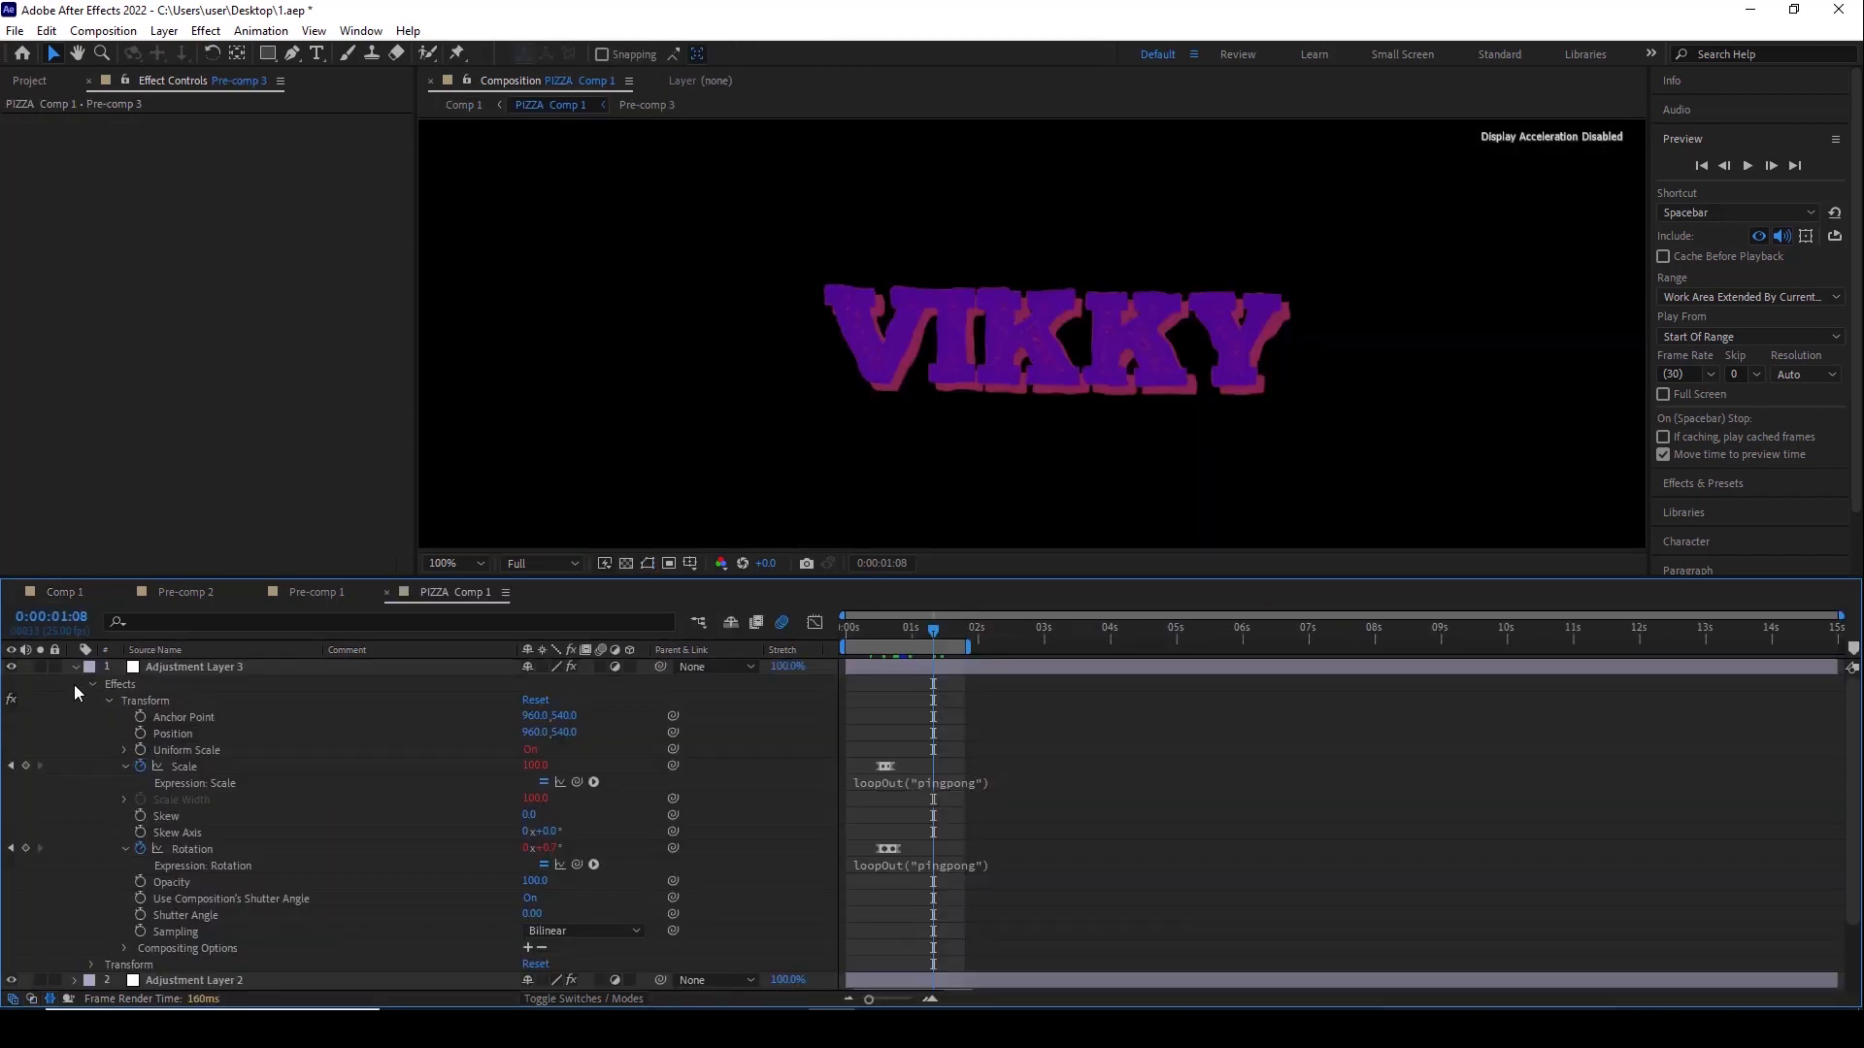
# Collapse Adjustment Layer 3 in PIZZA Comp 1, open the lowest Pre-comp 3 layer and show the vikky layer's Scale
pyautogui.click(74, 667)
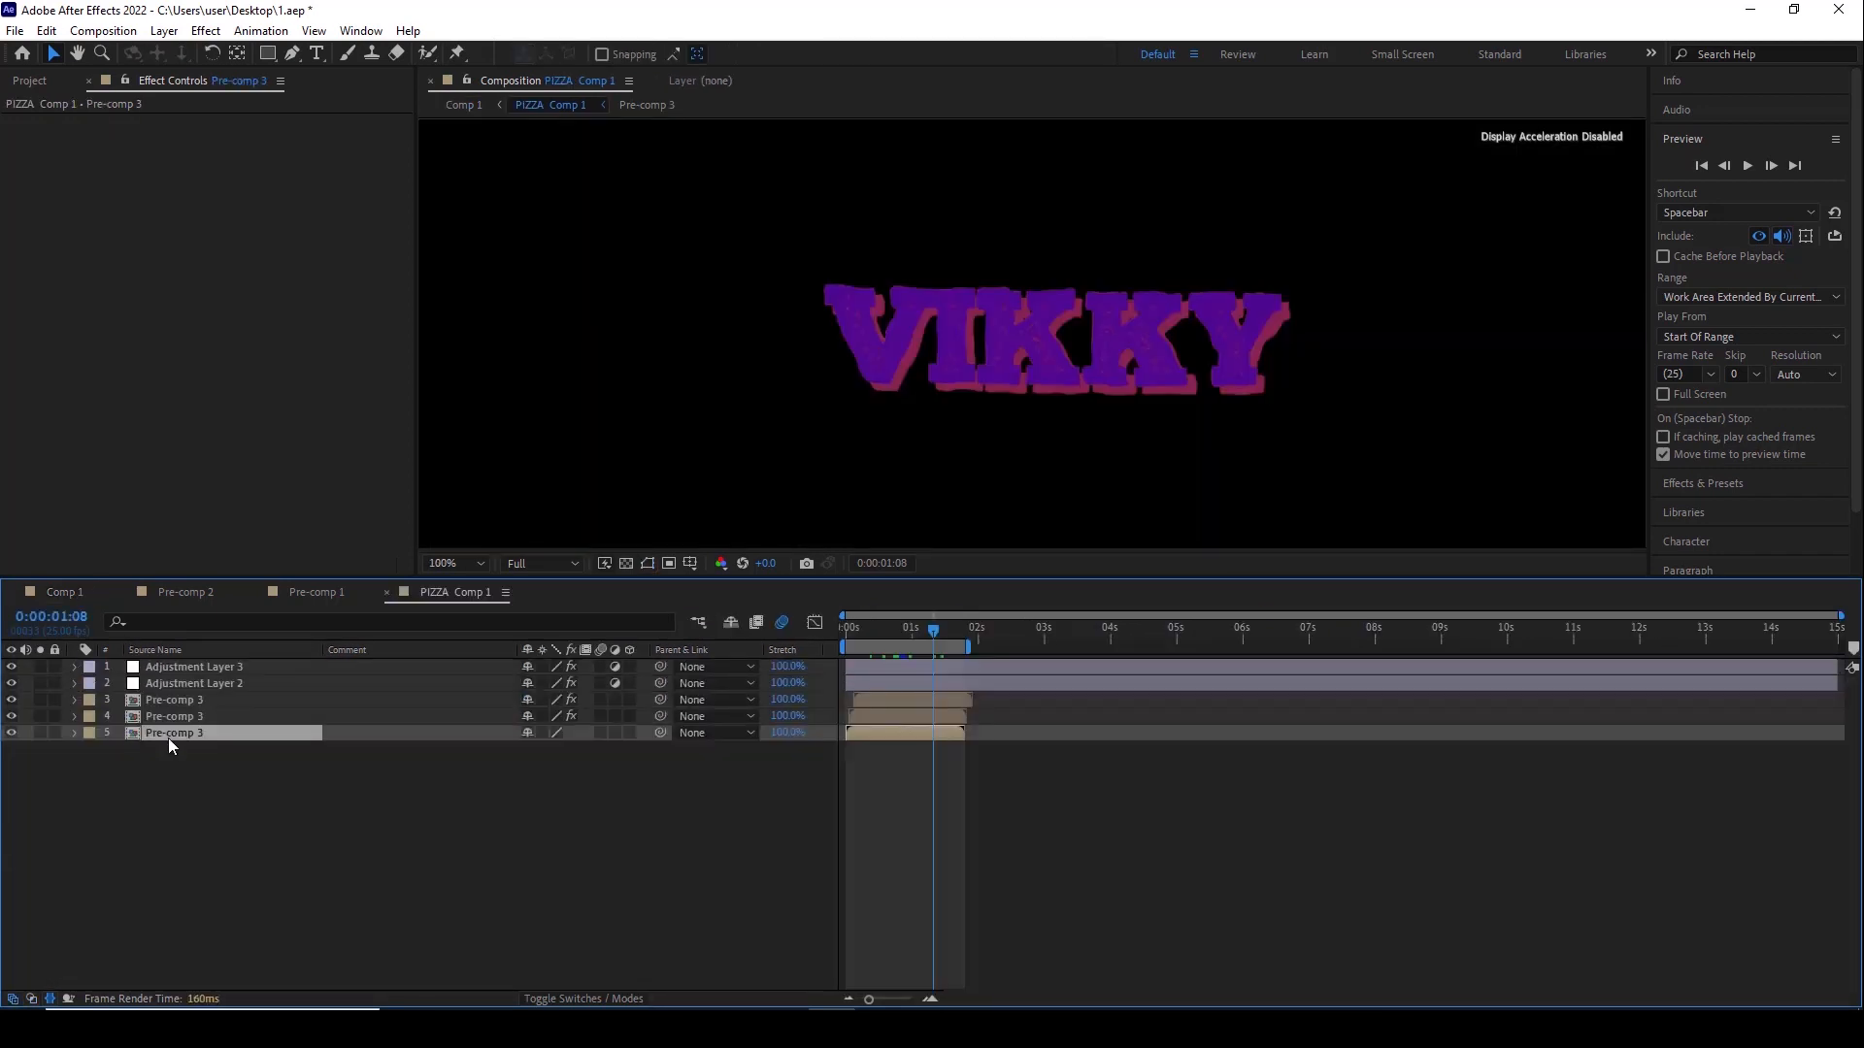
pyautogui.doubleClick(167, 735)
pyautogui.click(177, 685)
pyautogui.press('s')
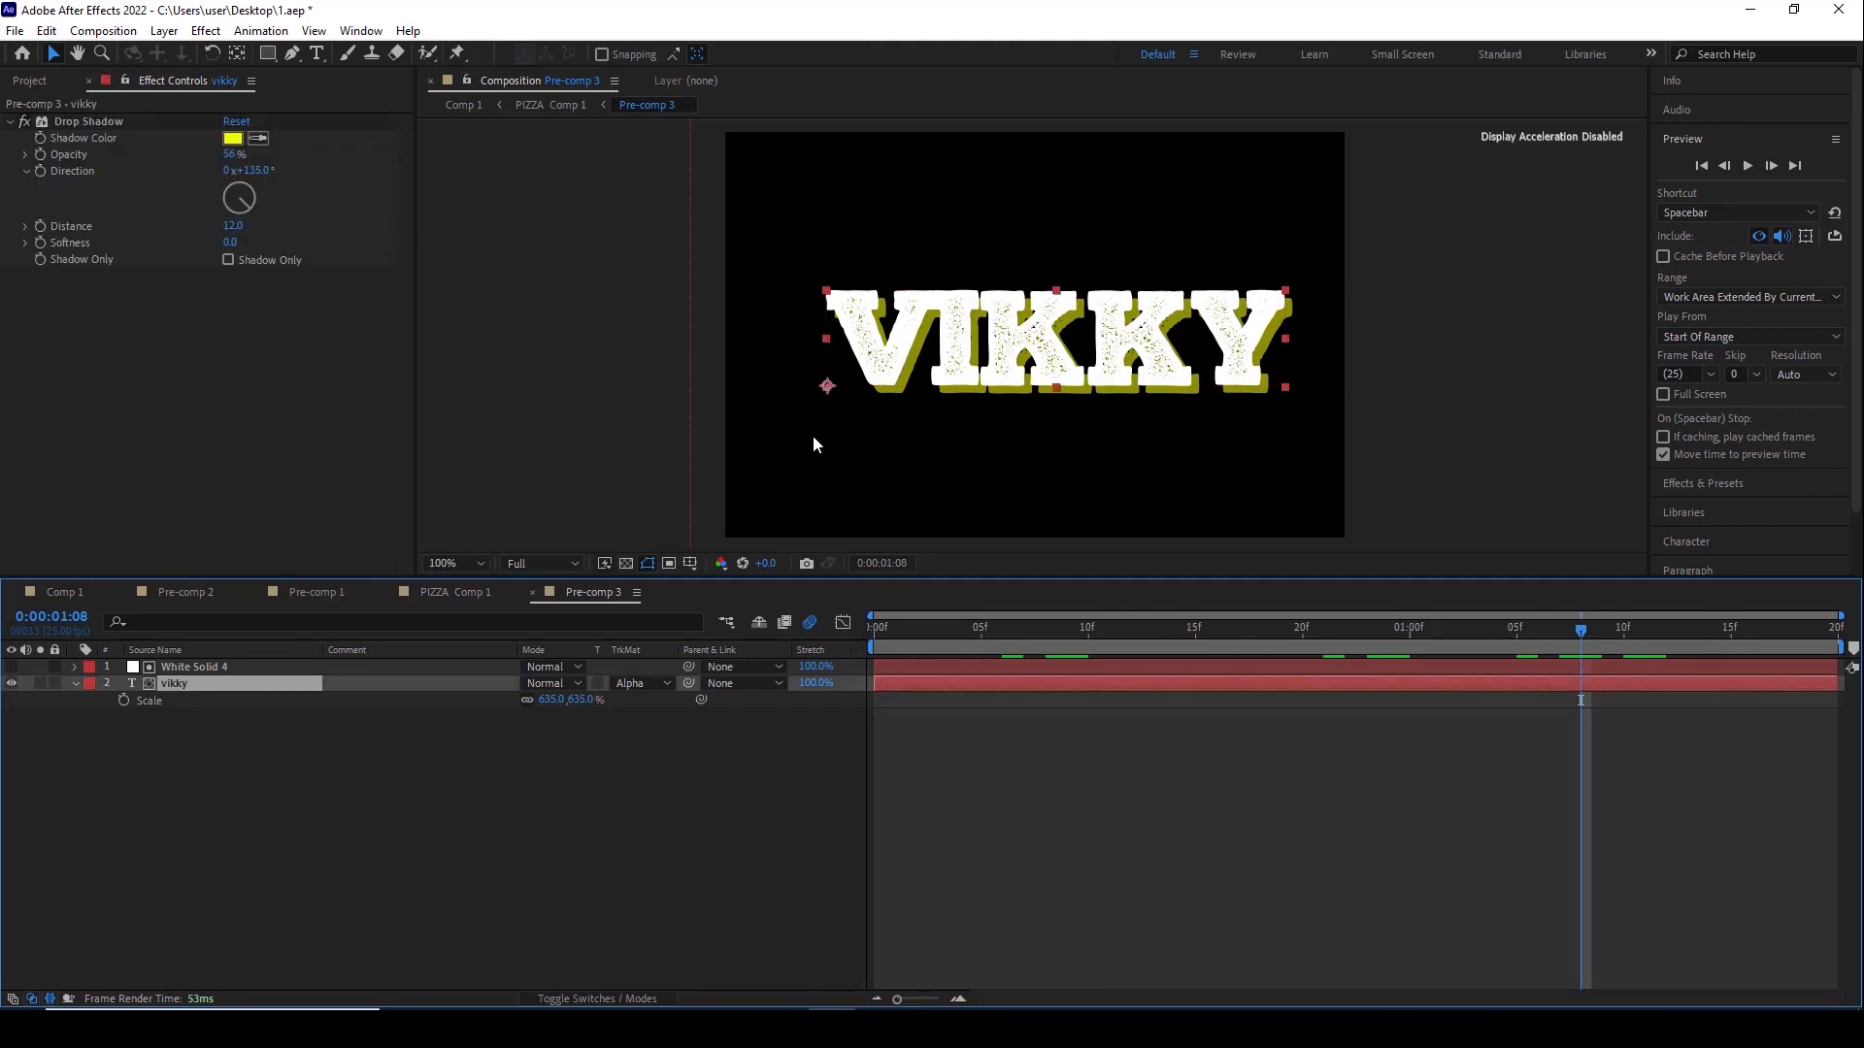
# Review the soloed vikky layer's Character settings, unsolo it, and compare the text with Drop Shadow off and on
pyautogui.click(40, 683)
pyautogui.click(317, 54)
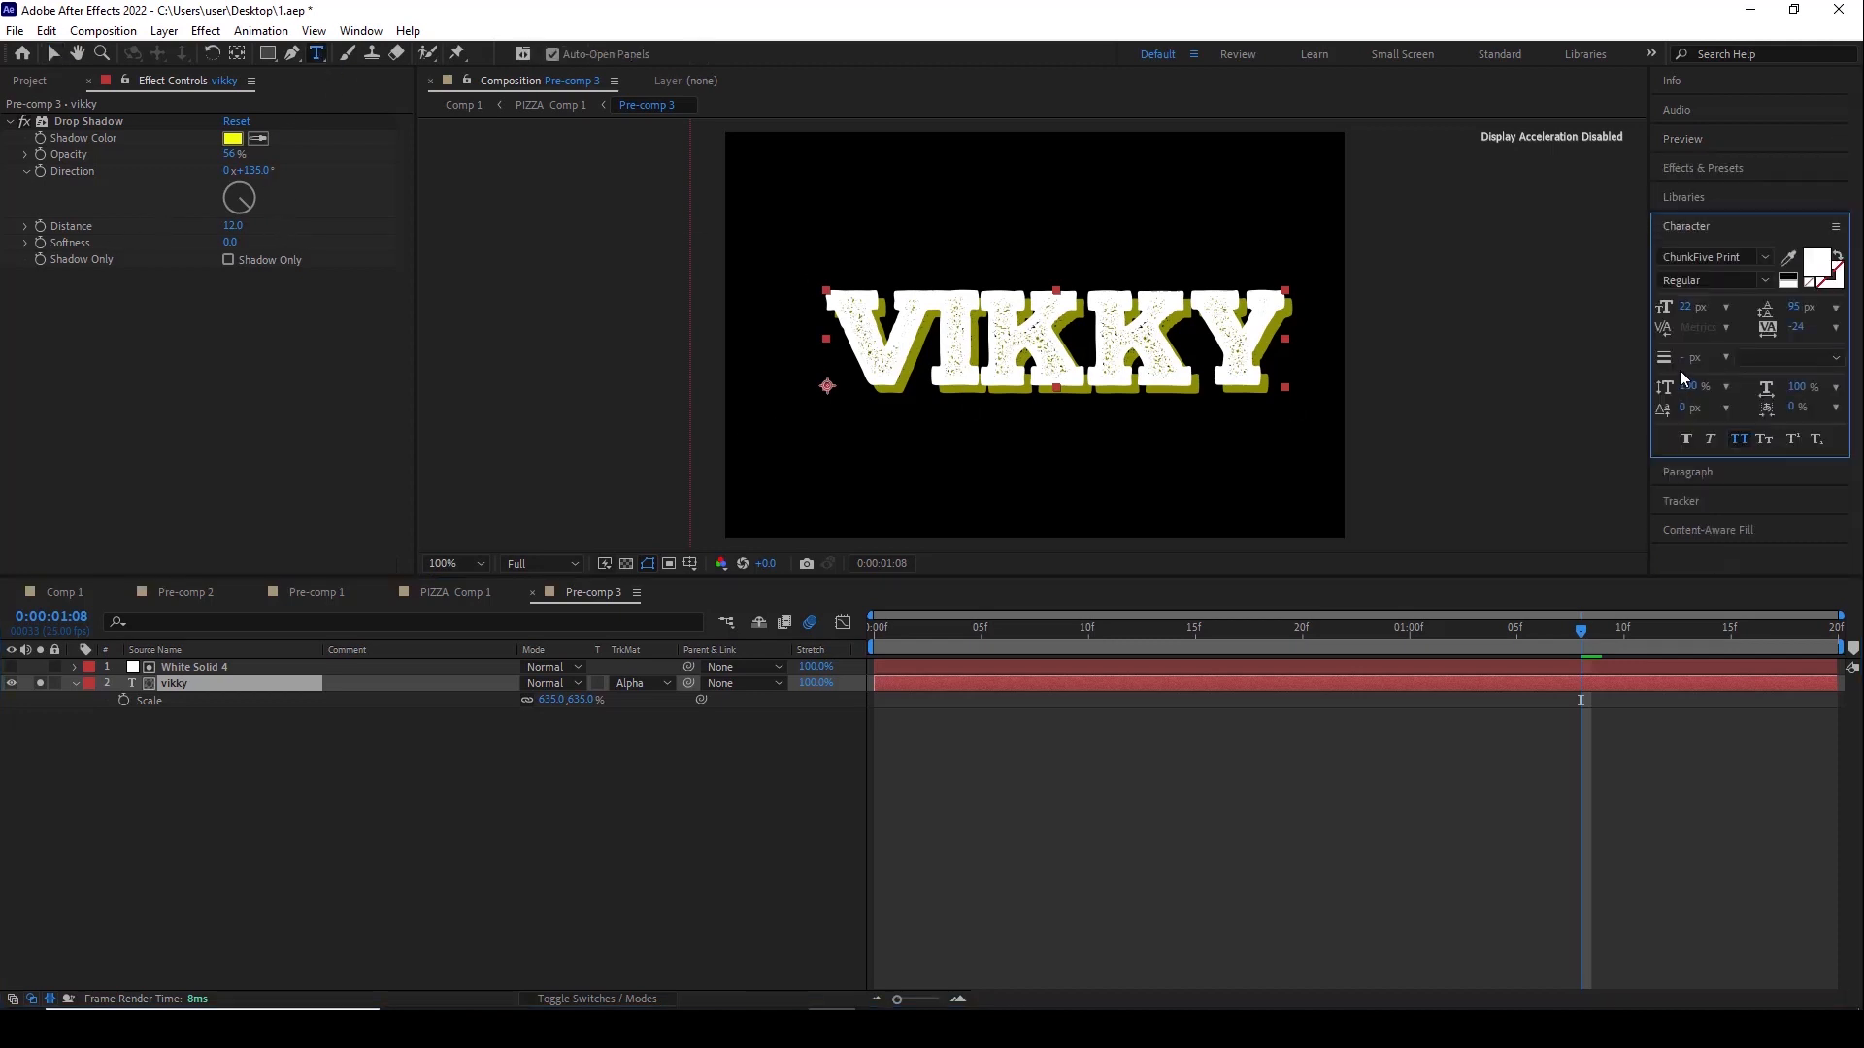
pyautogui.click(48, 691)
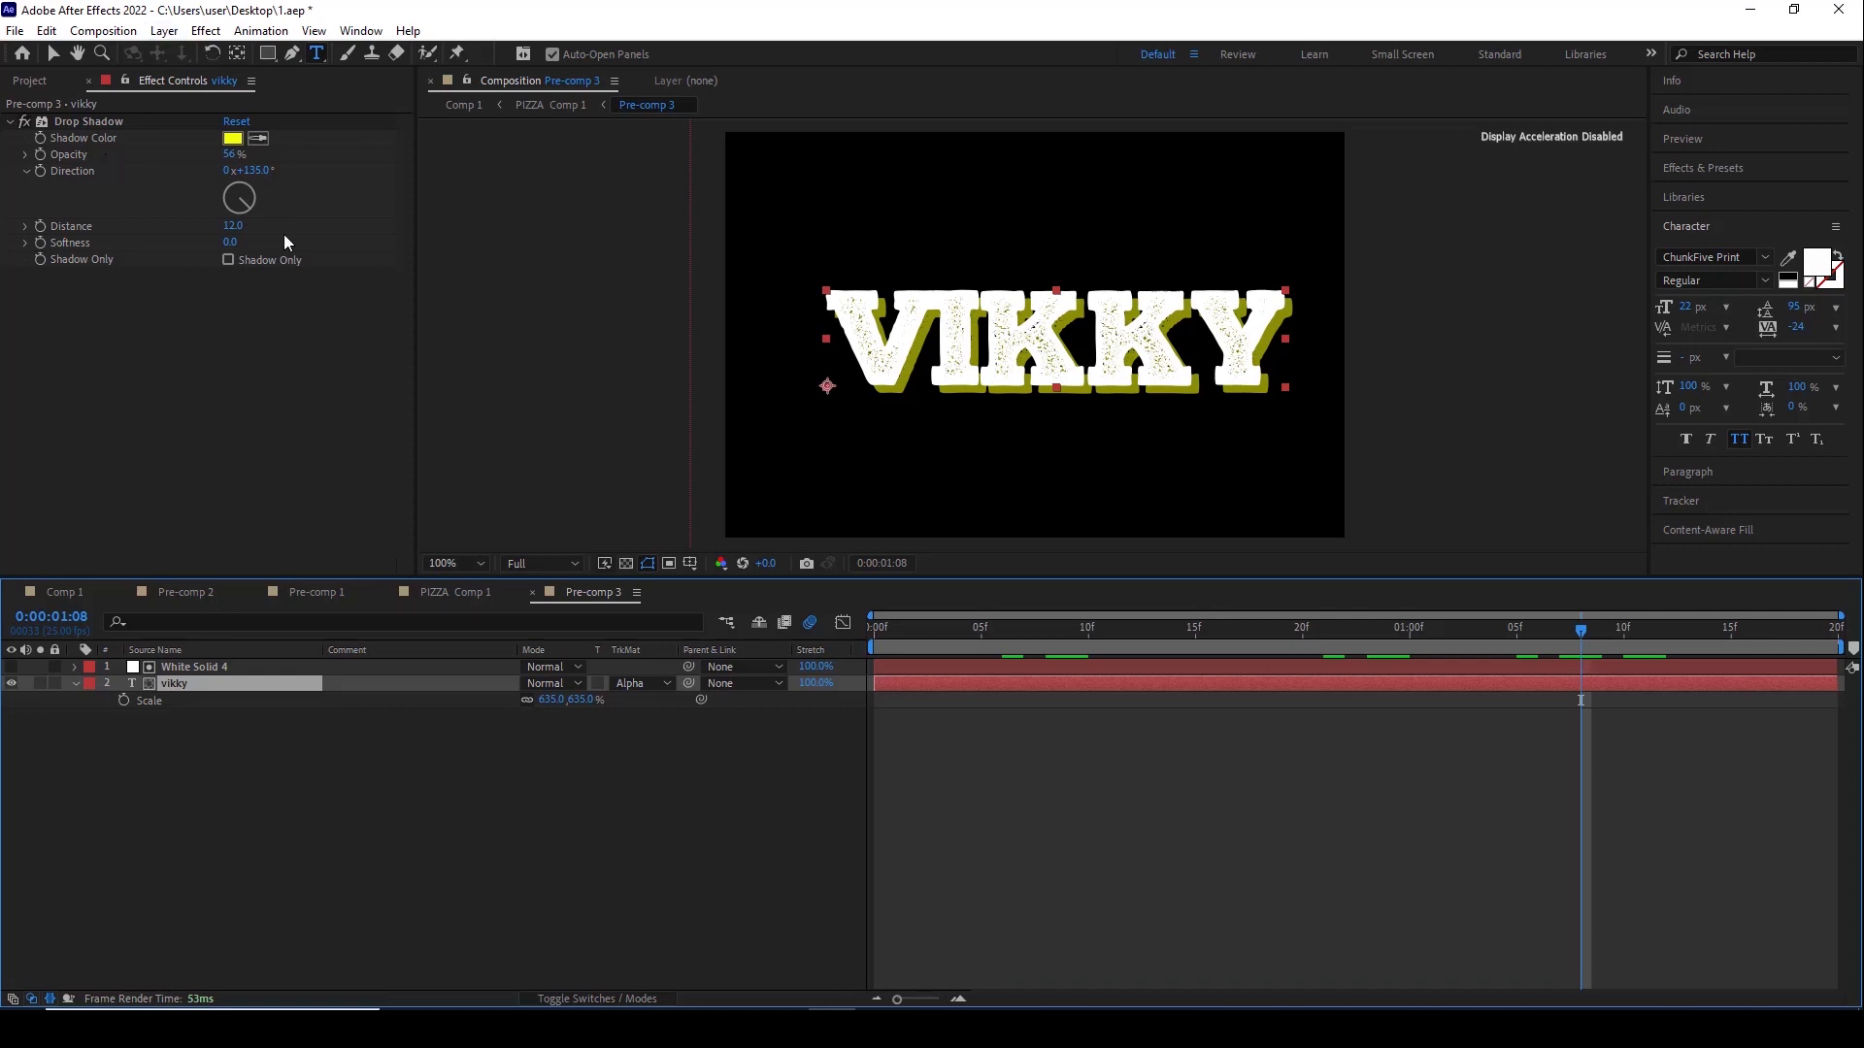
pyautogui.click(24, 122)
pyautogui.click(24, 123)
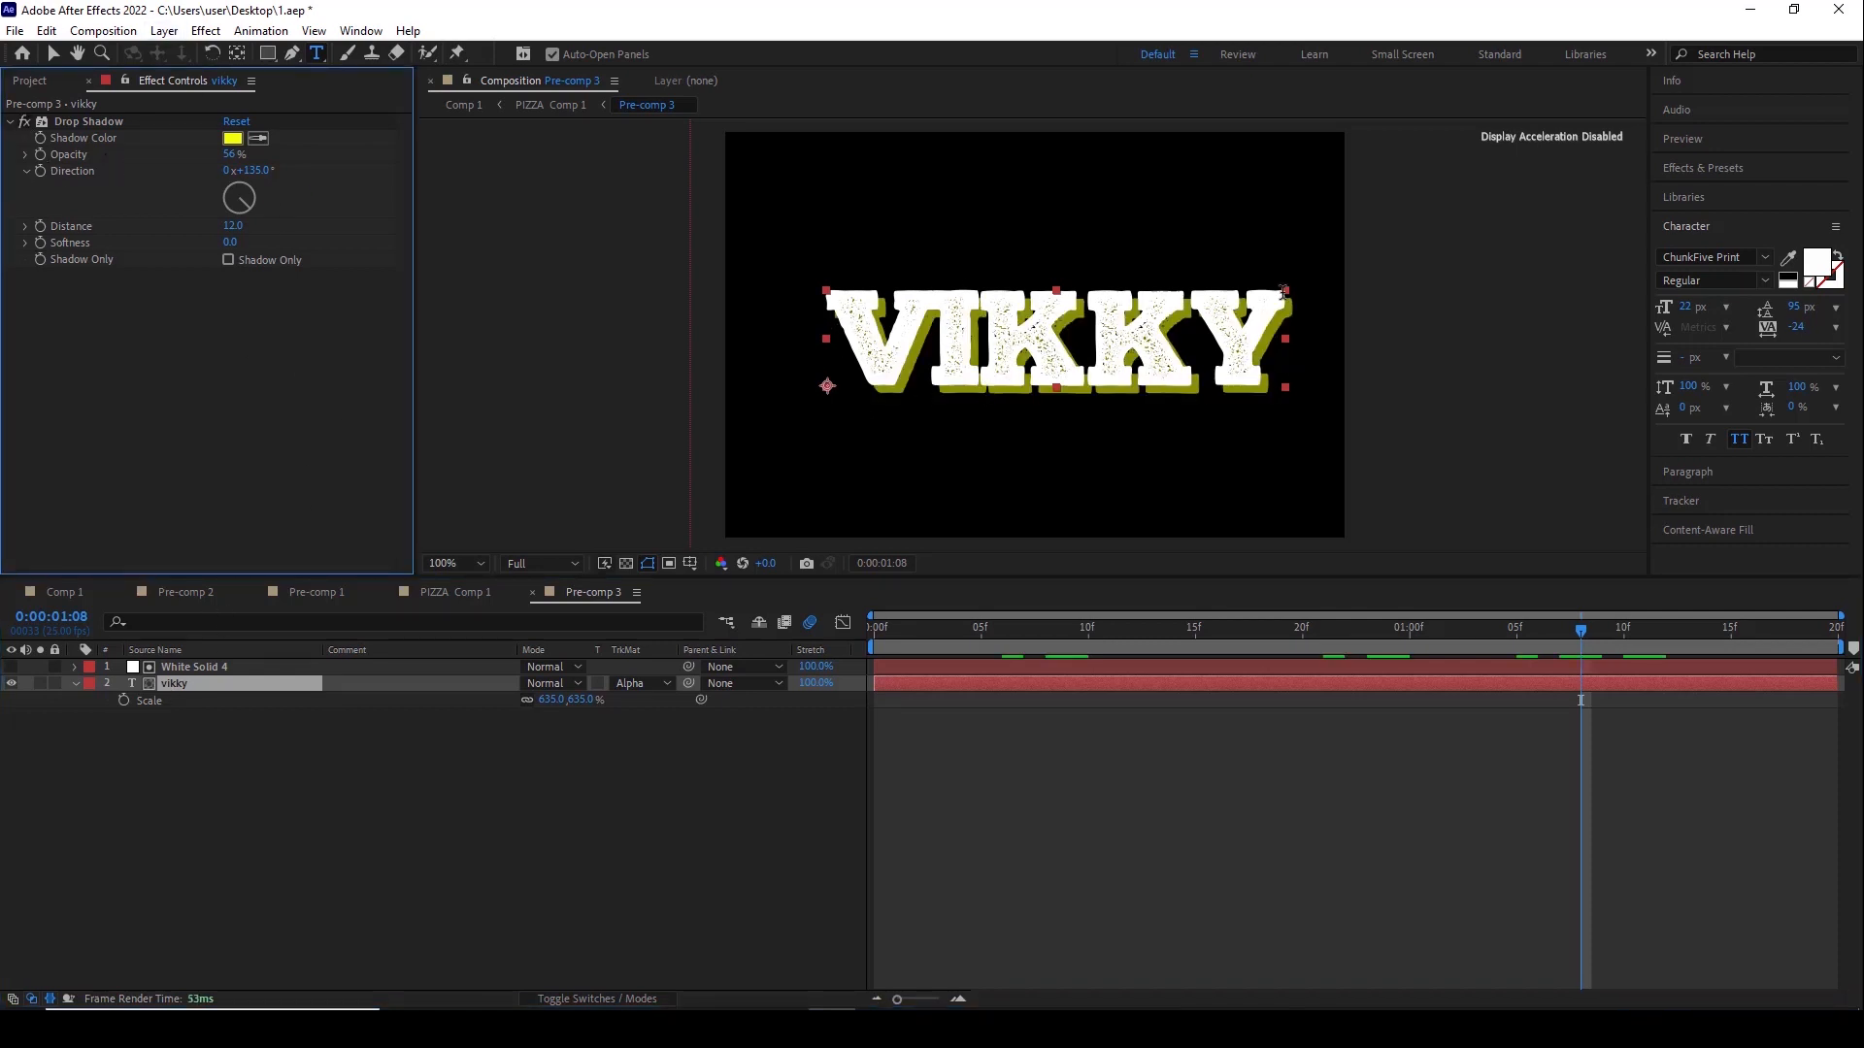
# Set the vikky layer to No Track Matte and make the White Solid 4 layer visible
pyautogui.click(207, 671)
pyautogui.moveTo(882, 631); pyautogui.dragTo(1137, 633)
pyautogui.click(638, 683)
pyautogui.click(641, 704)
pyautogui.click(12, 667)
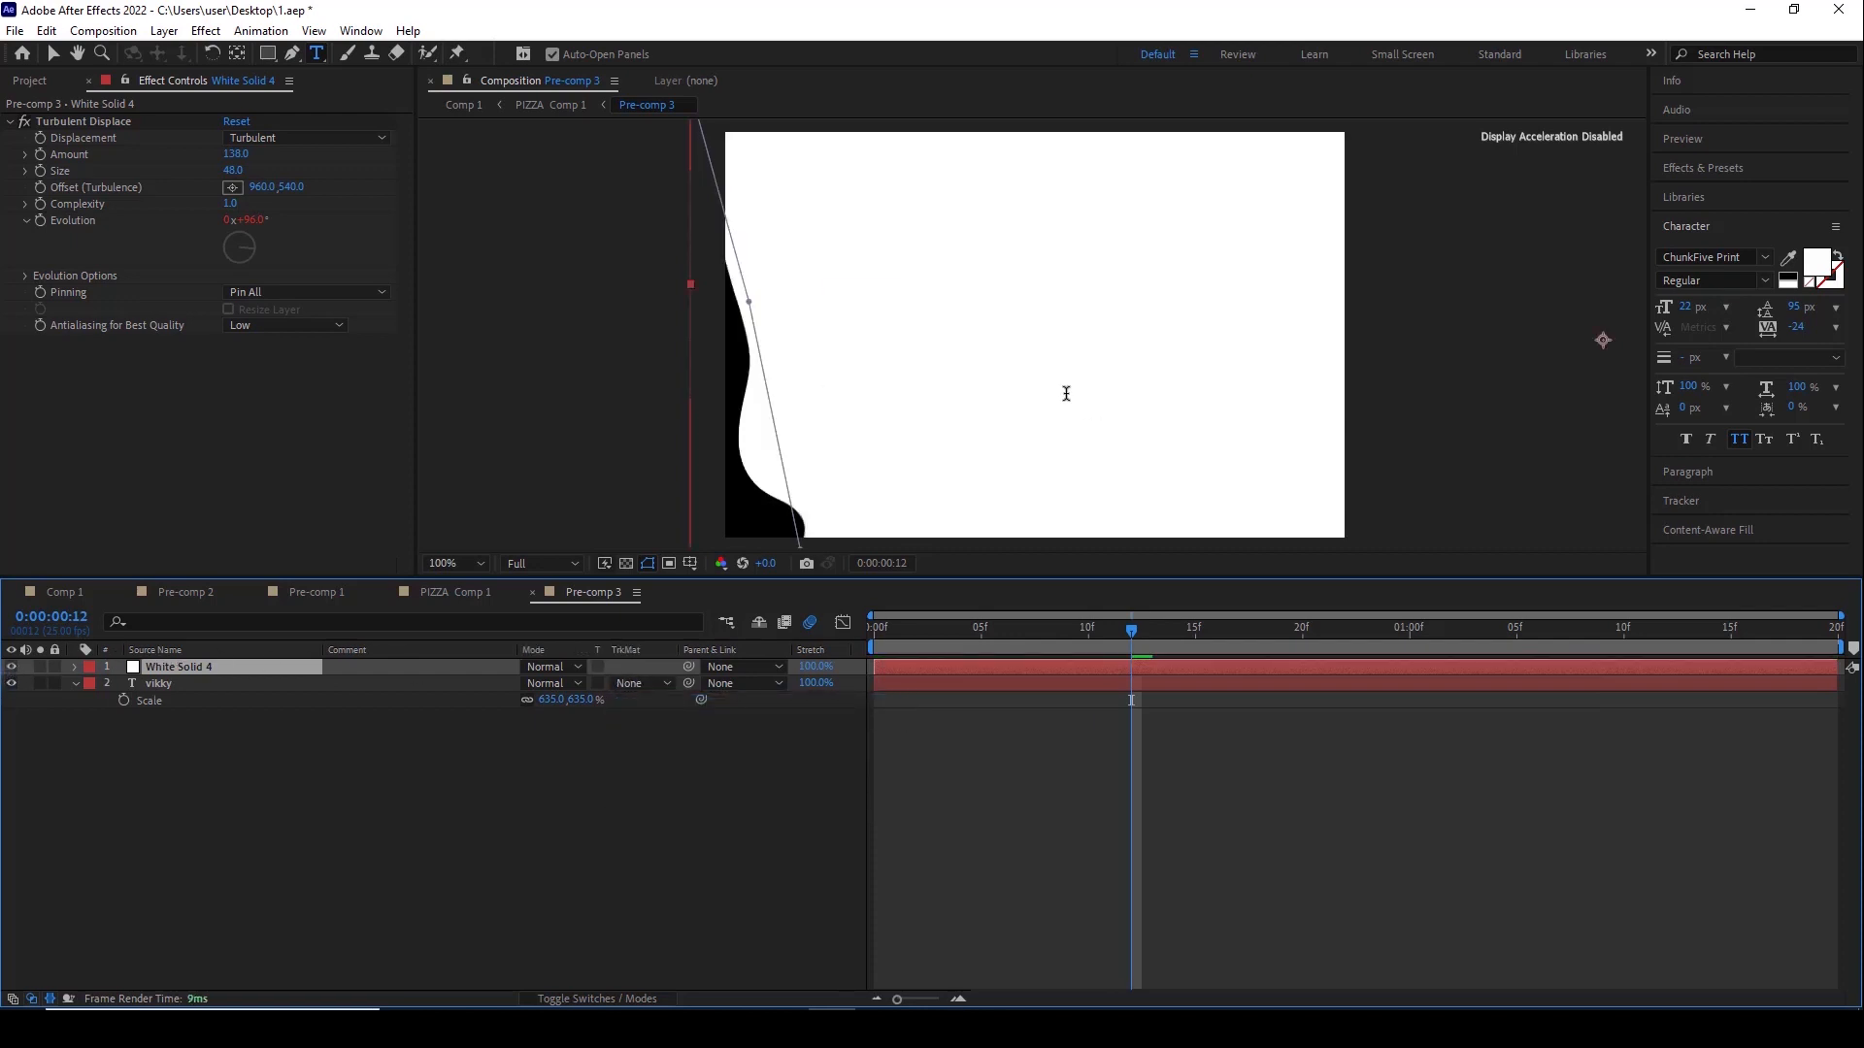
# Disable Turbulent Displace on White Solid 4, scrub its reveal to 0:00:00:07 and expand the layer's Masks group
pyautogui.scroll(-1, 1066, 393)
pyautogui.moveTo(879, 636); pyautogui.dragTo(1004, 633)
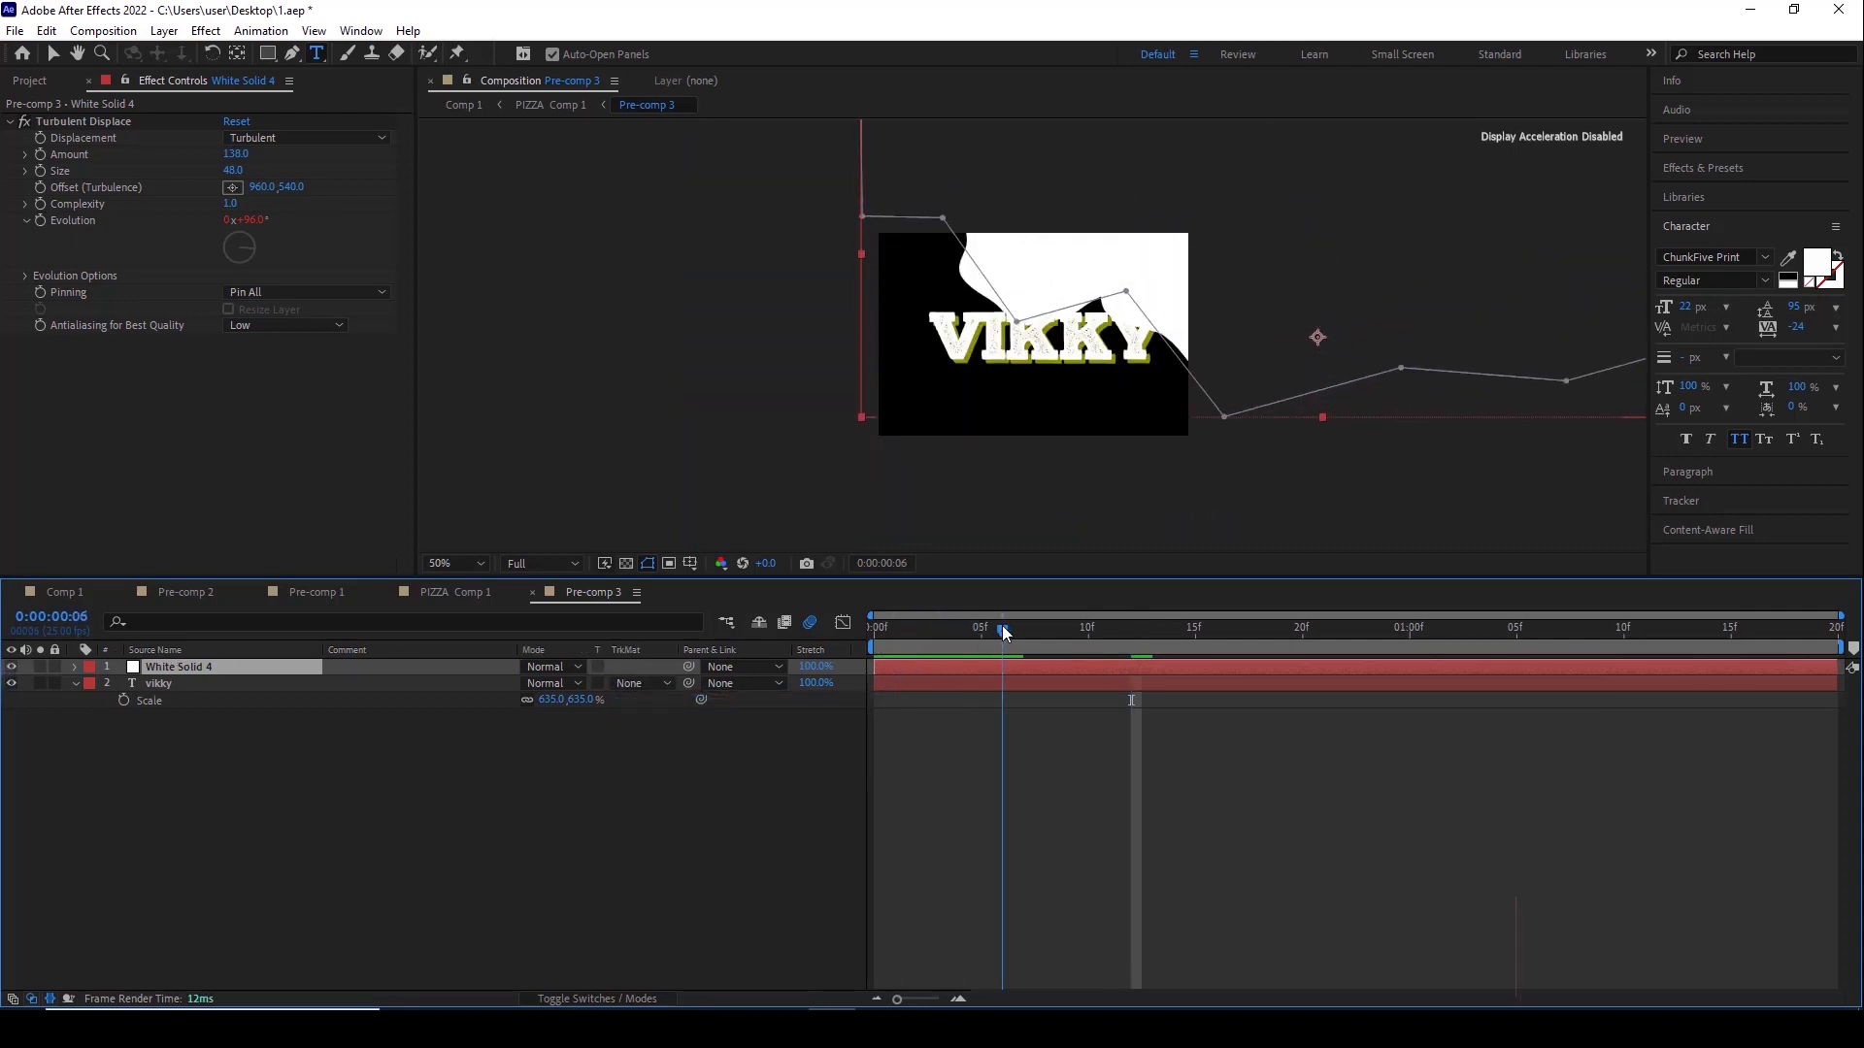
pyautogui.click(25, 122)
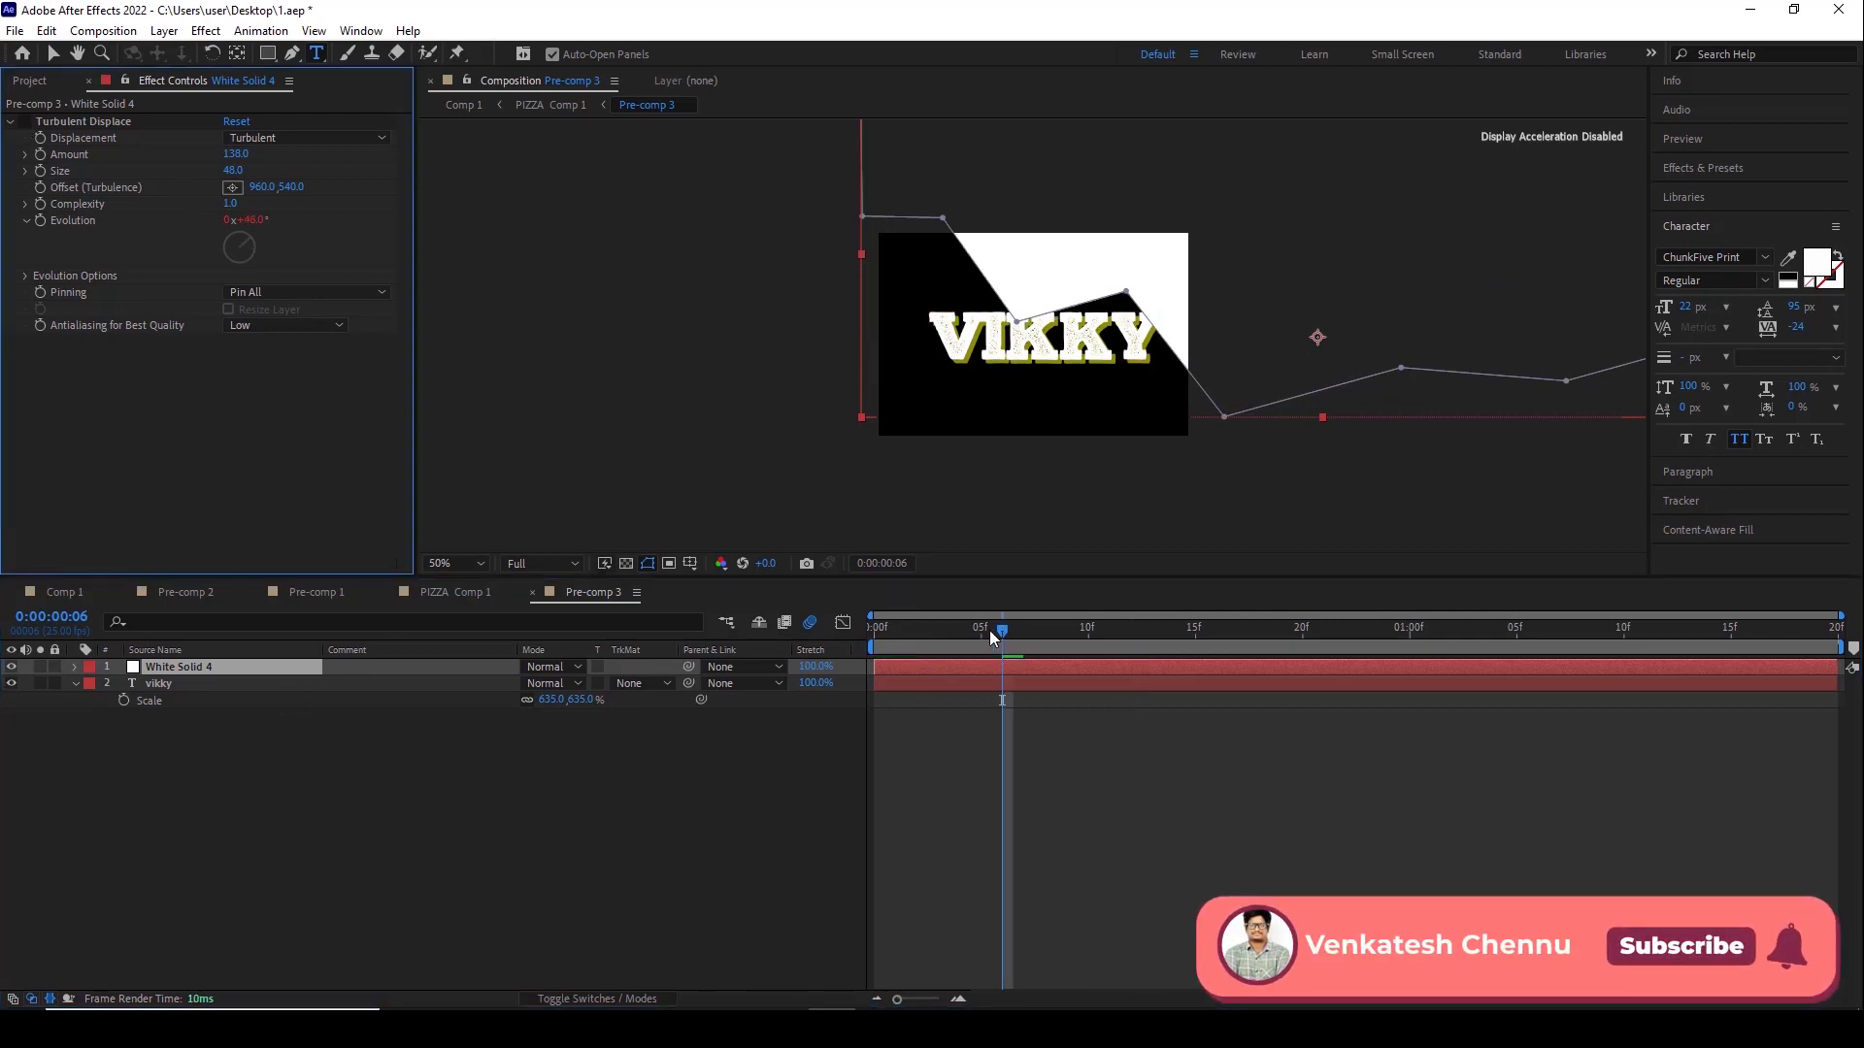
pyautogui.moveTo(994, 633); pyautogui.dragTo(1027, 633)
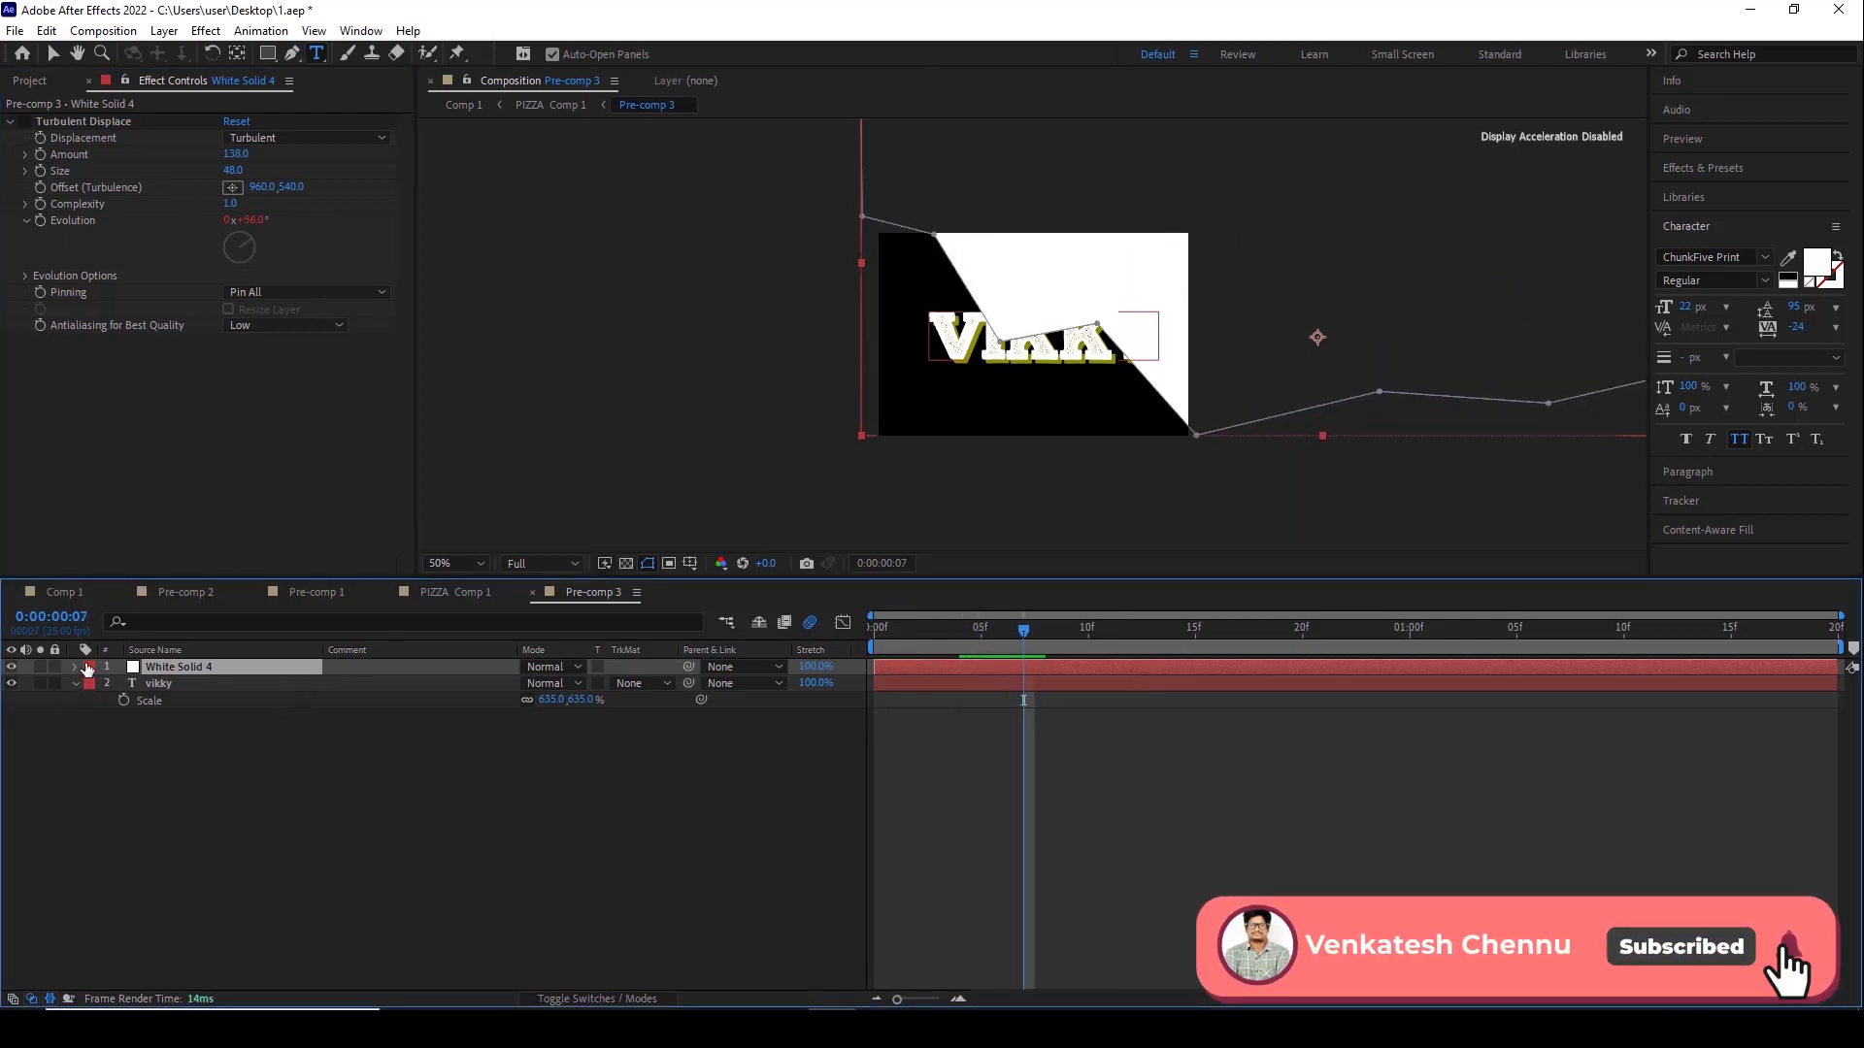
pyautogui.click(76, 667)
pyautogui.click(93, 684)
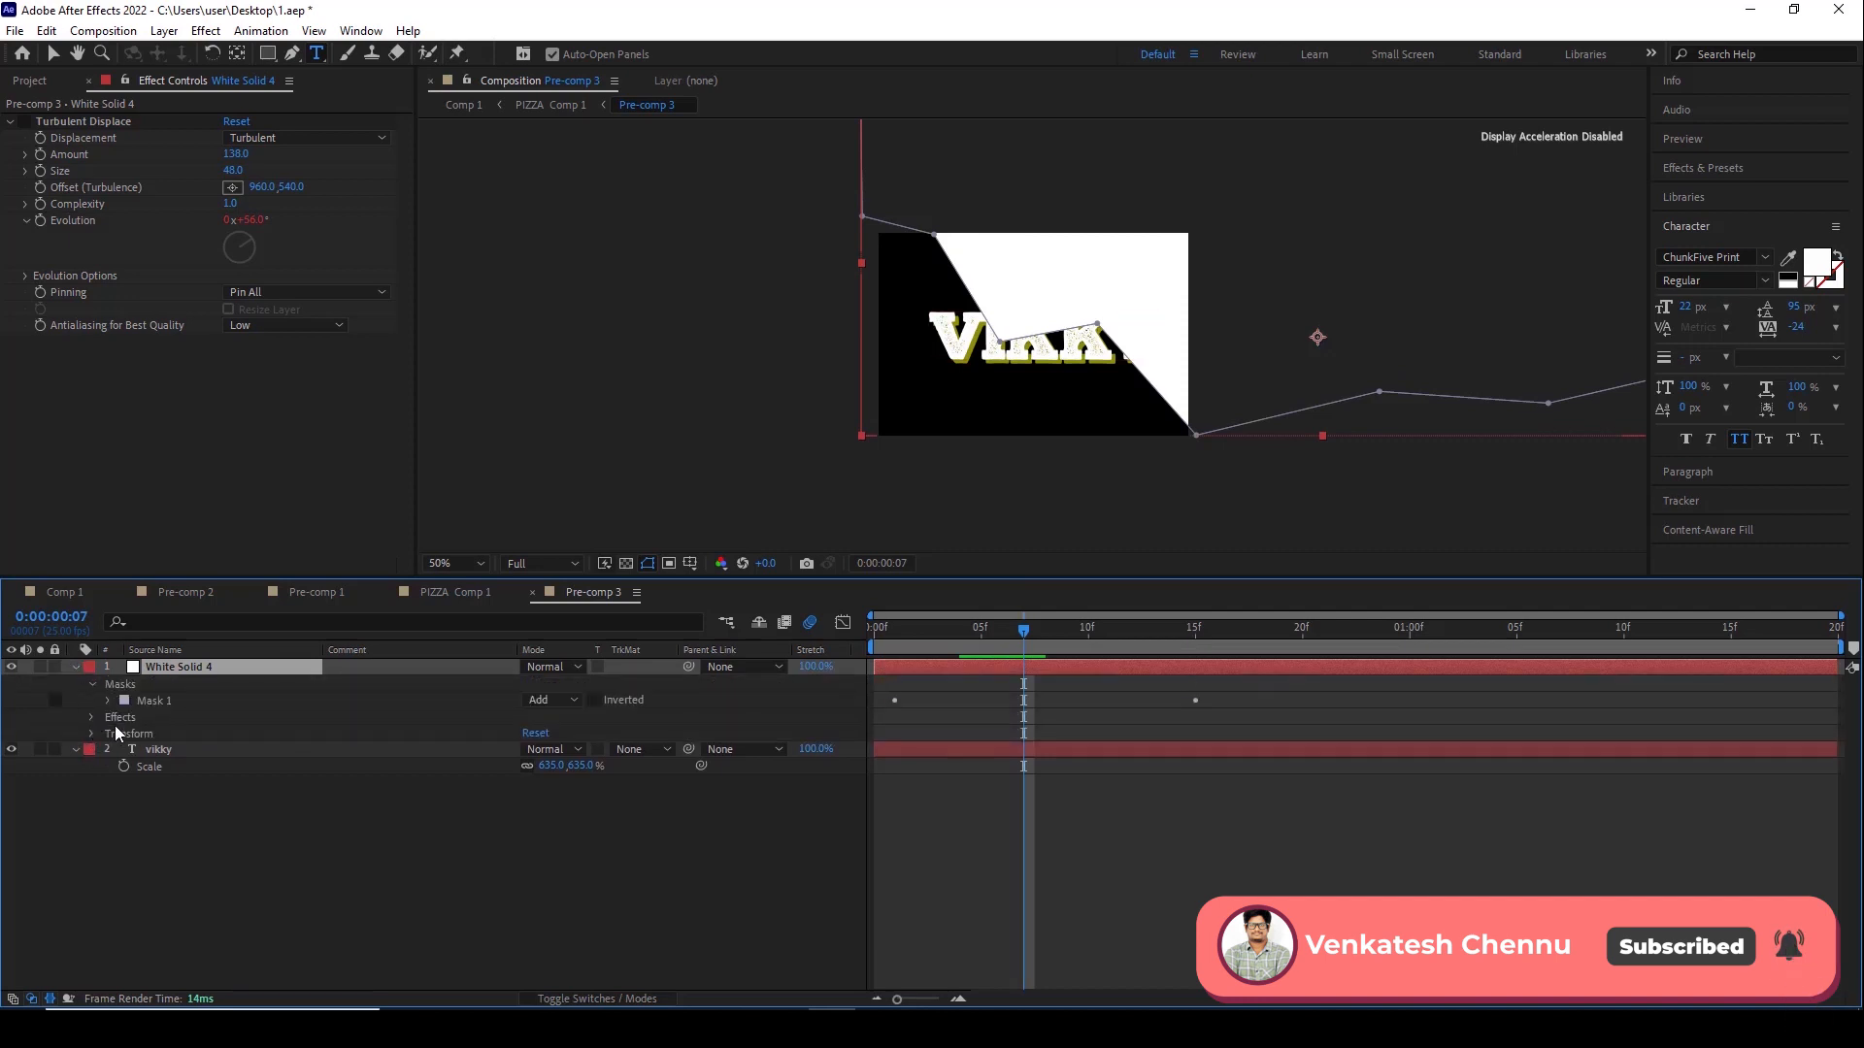
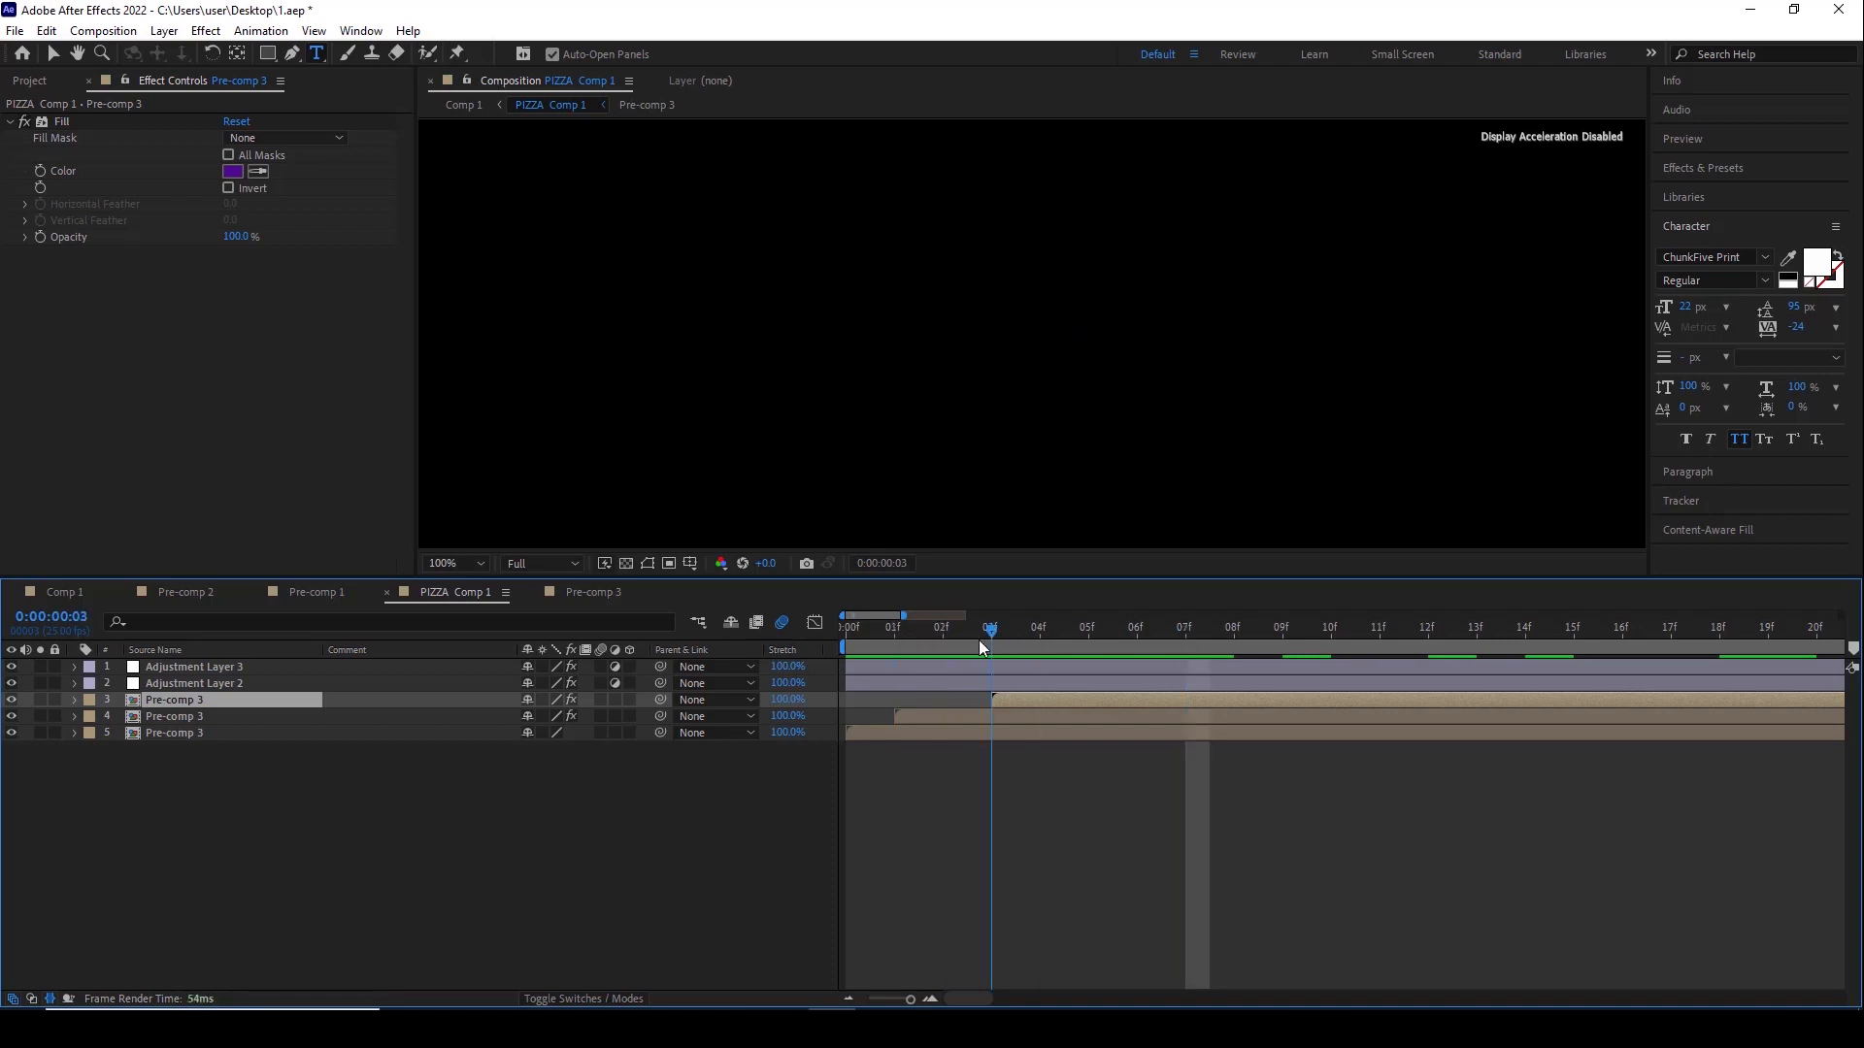
# Select the middle Pre-comp 3 layer in PIZZA Comp 1 and scrub the text animation to 0:00:00:18
pyautogui.click(196, 719)
pyautogui.click(880, 1002)
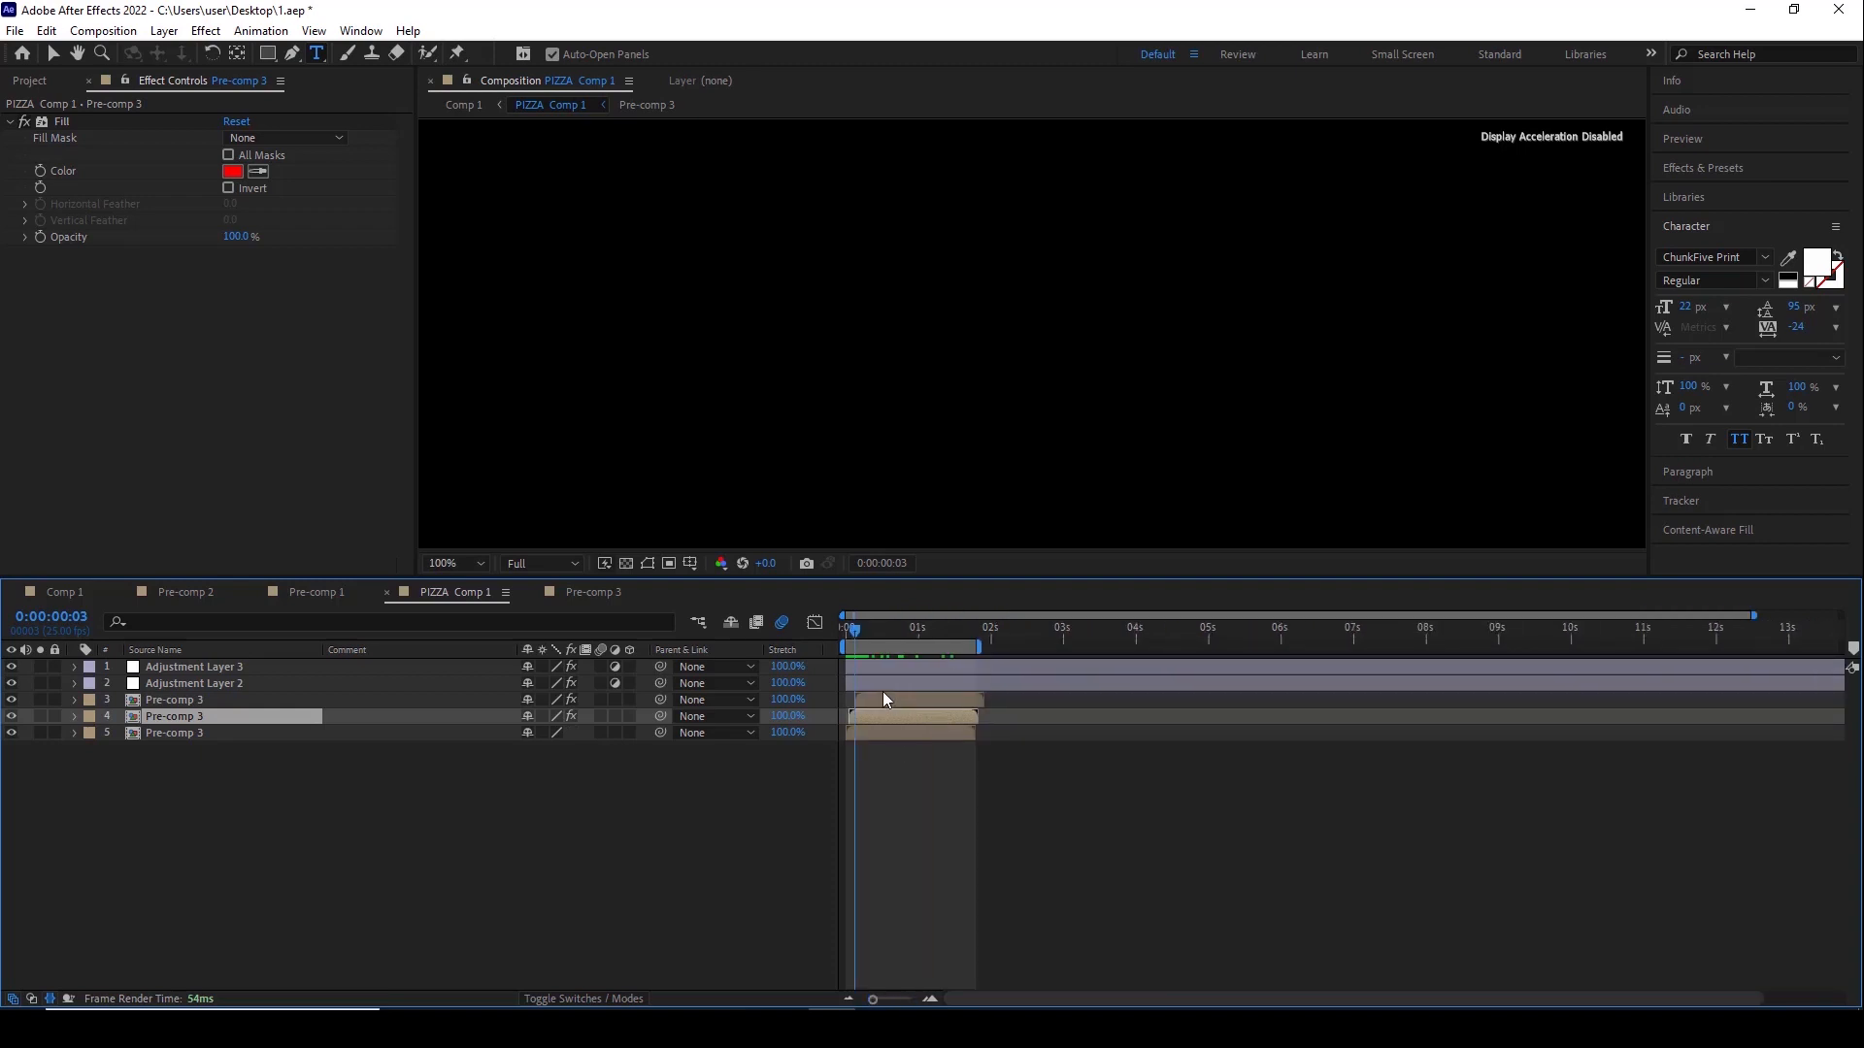
pyautogui.moveTo(854, 631); pyautogui.dragTo(899, 629)
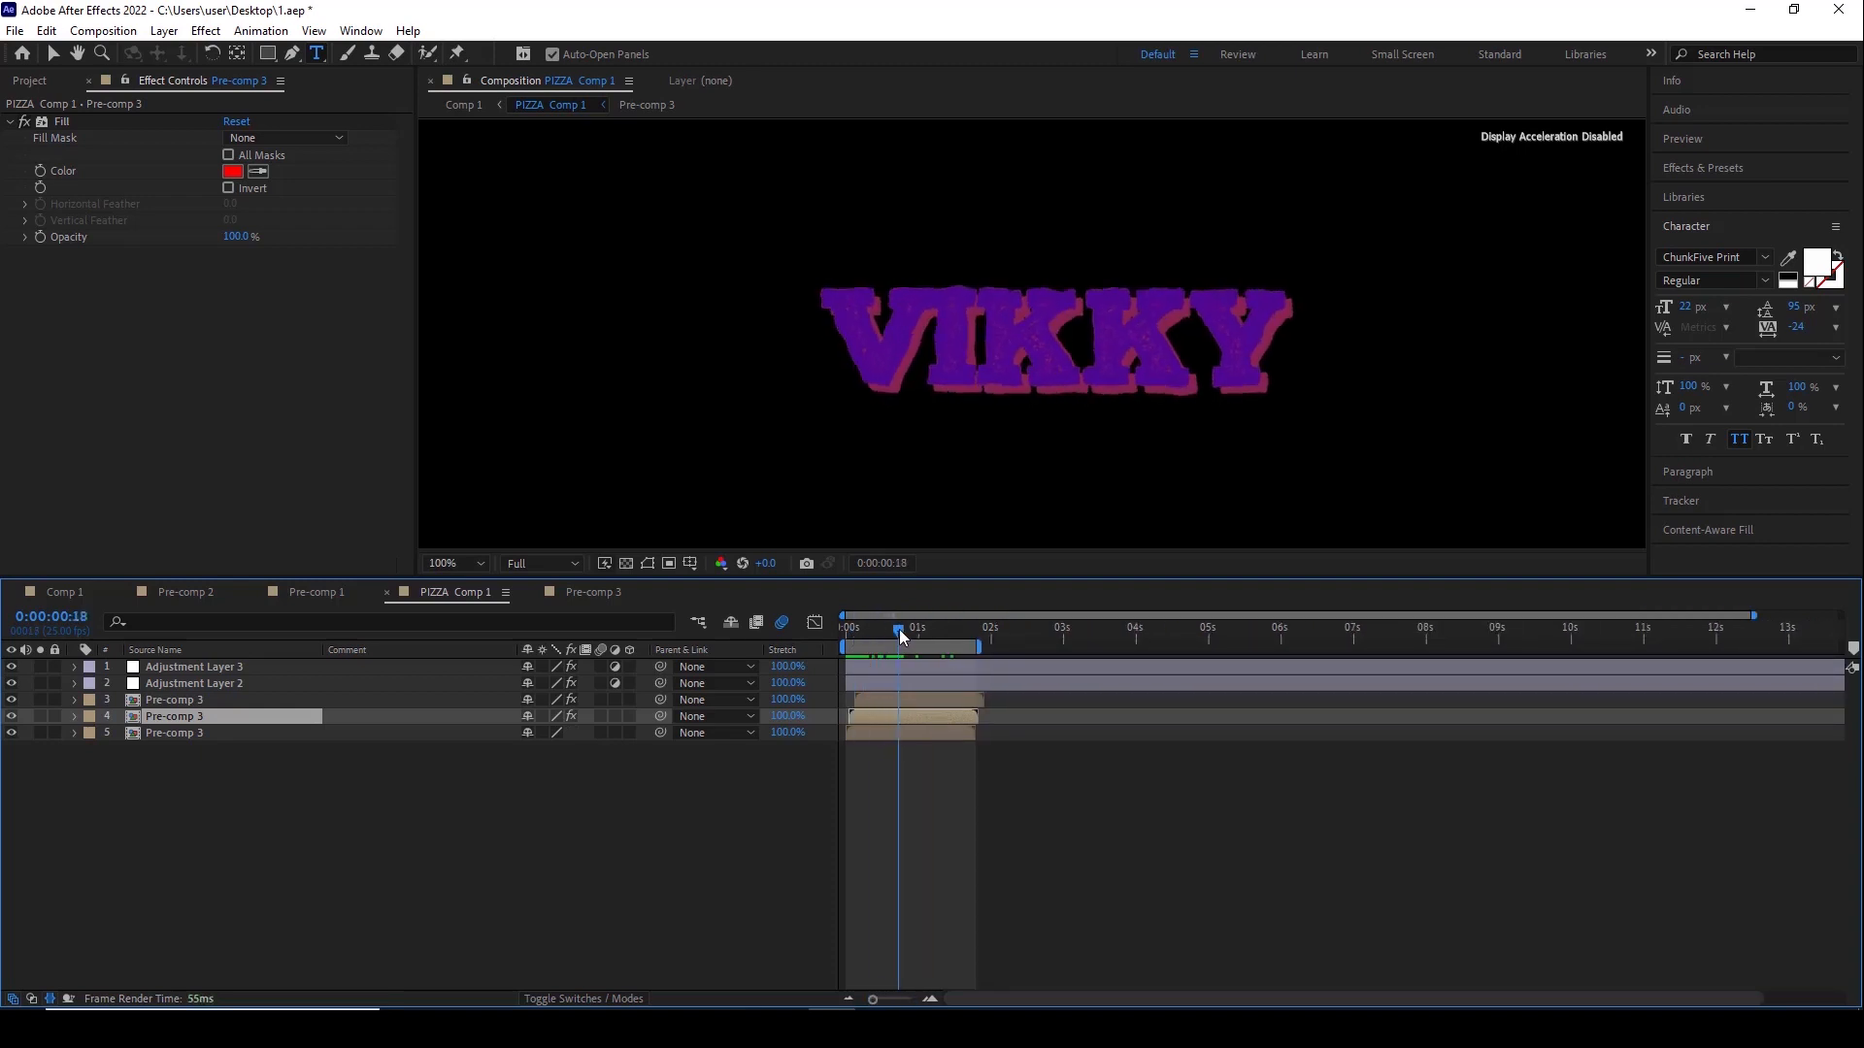
# Expand Adjustment Layer 2 to inspect its Turbulent Displace effect and Evolution expression, scrubbing the text to 0:00:01:06
pyautogui.click(189, 684)
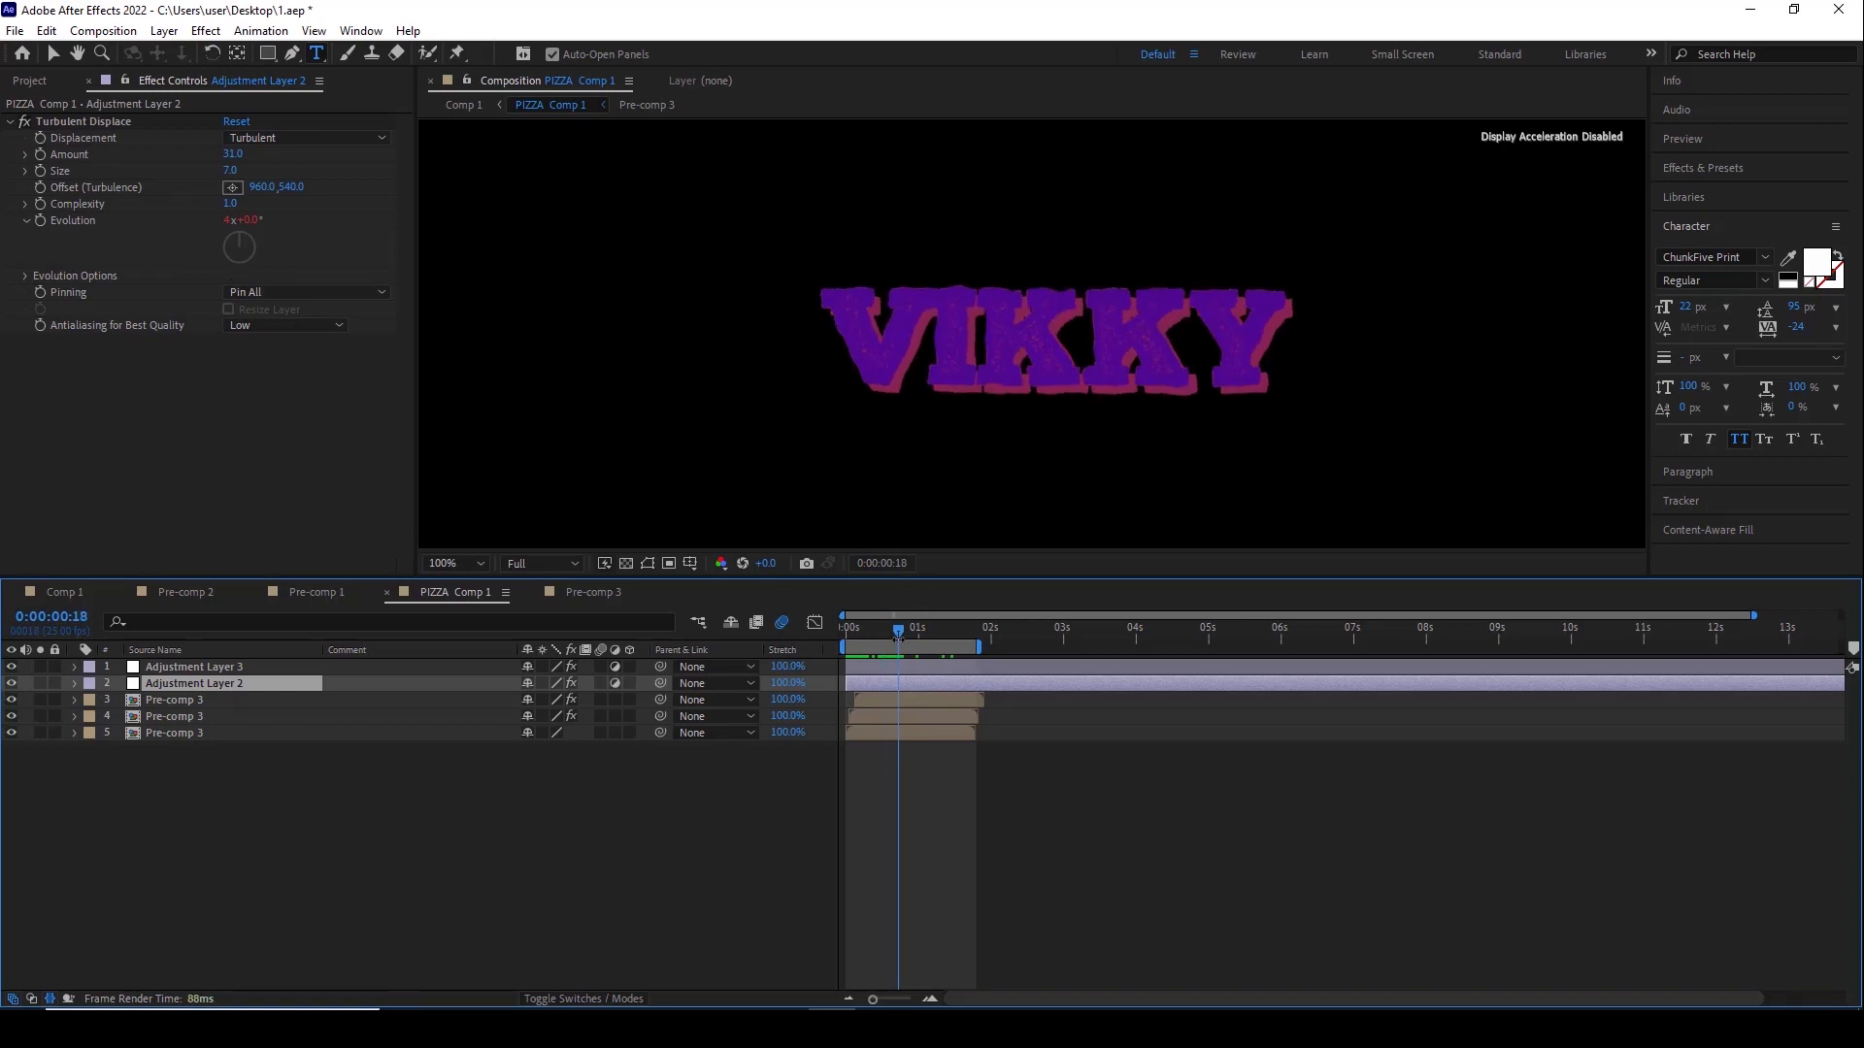
pyautogui.press('.')
pyautogui.moveTo(897, 641); pyautogui.dragTo(924, 633)
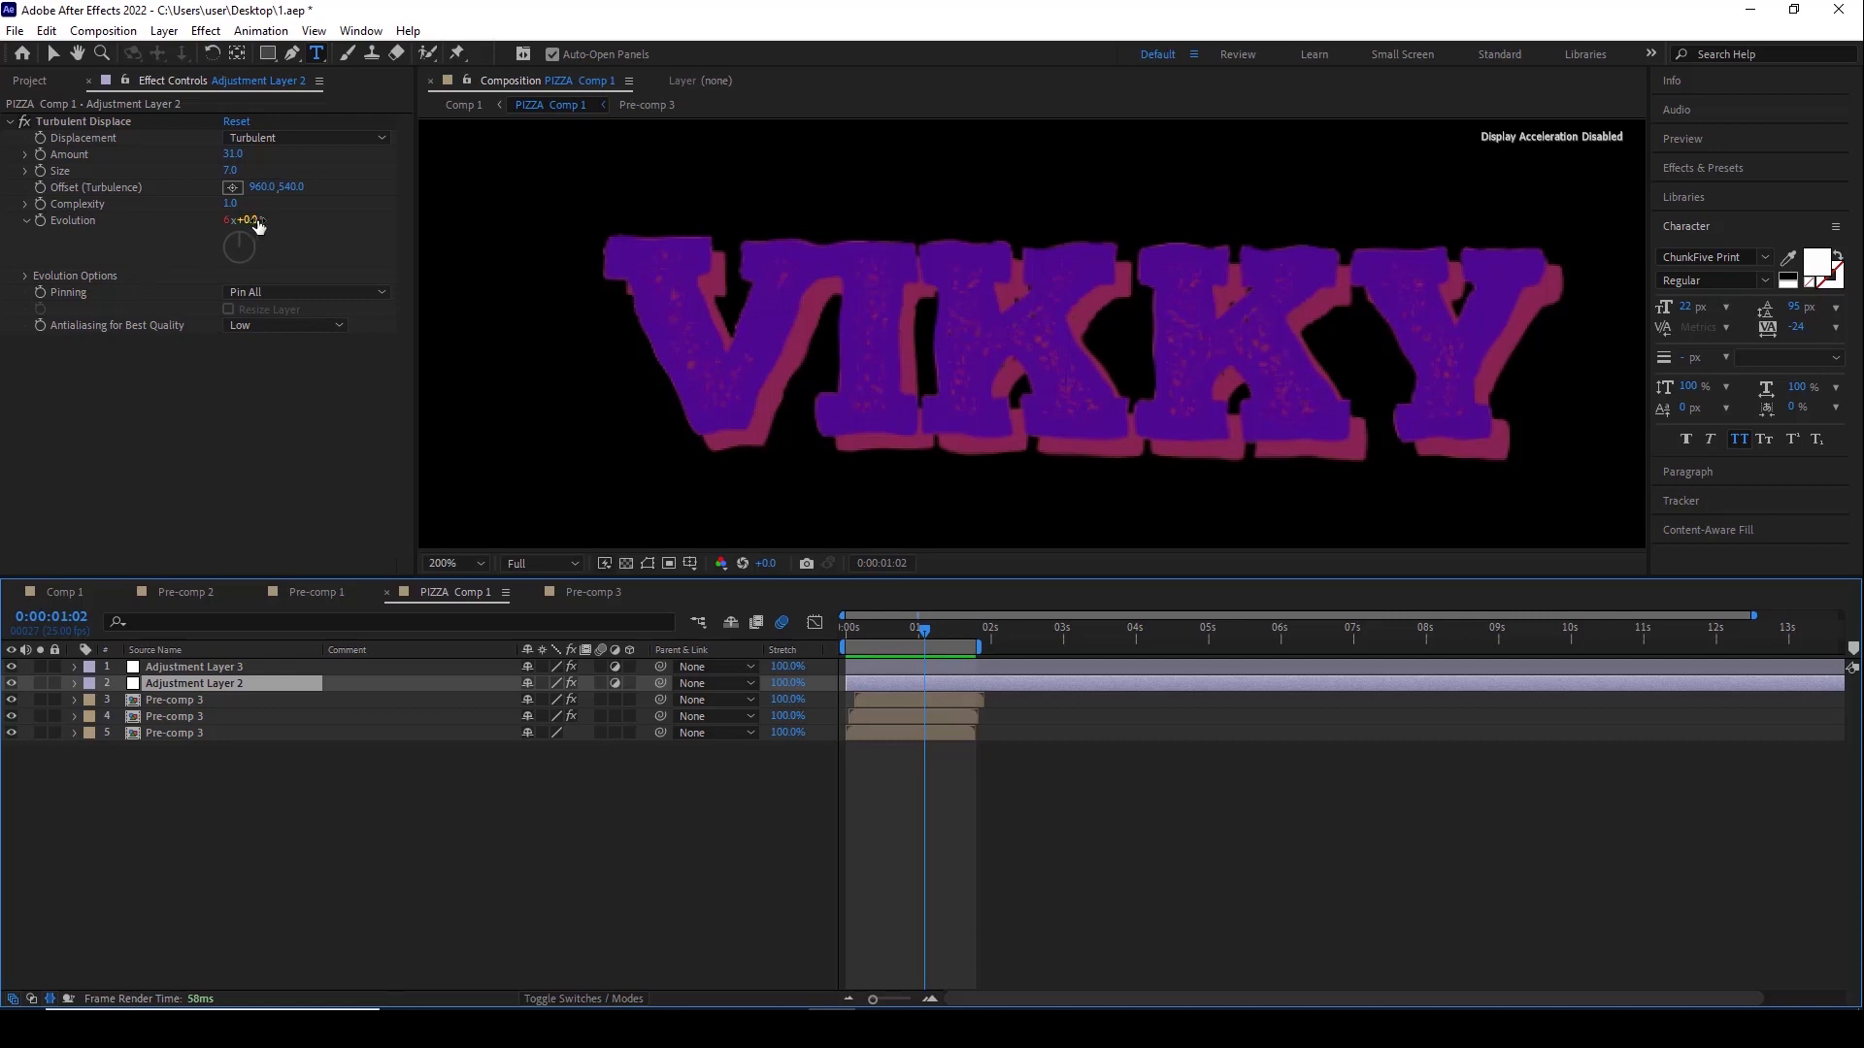
pyautogui.click(76, 685)
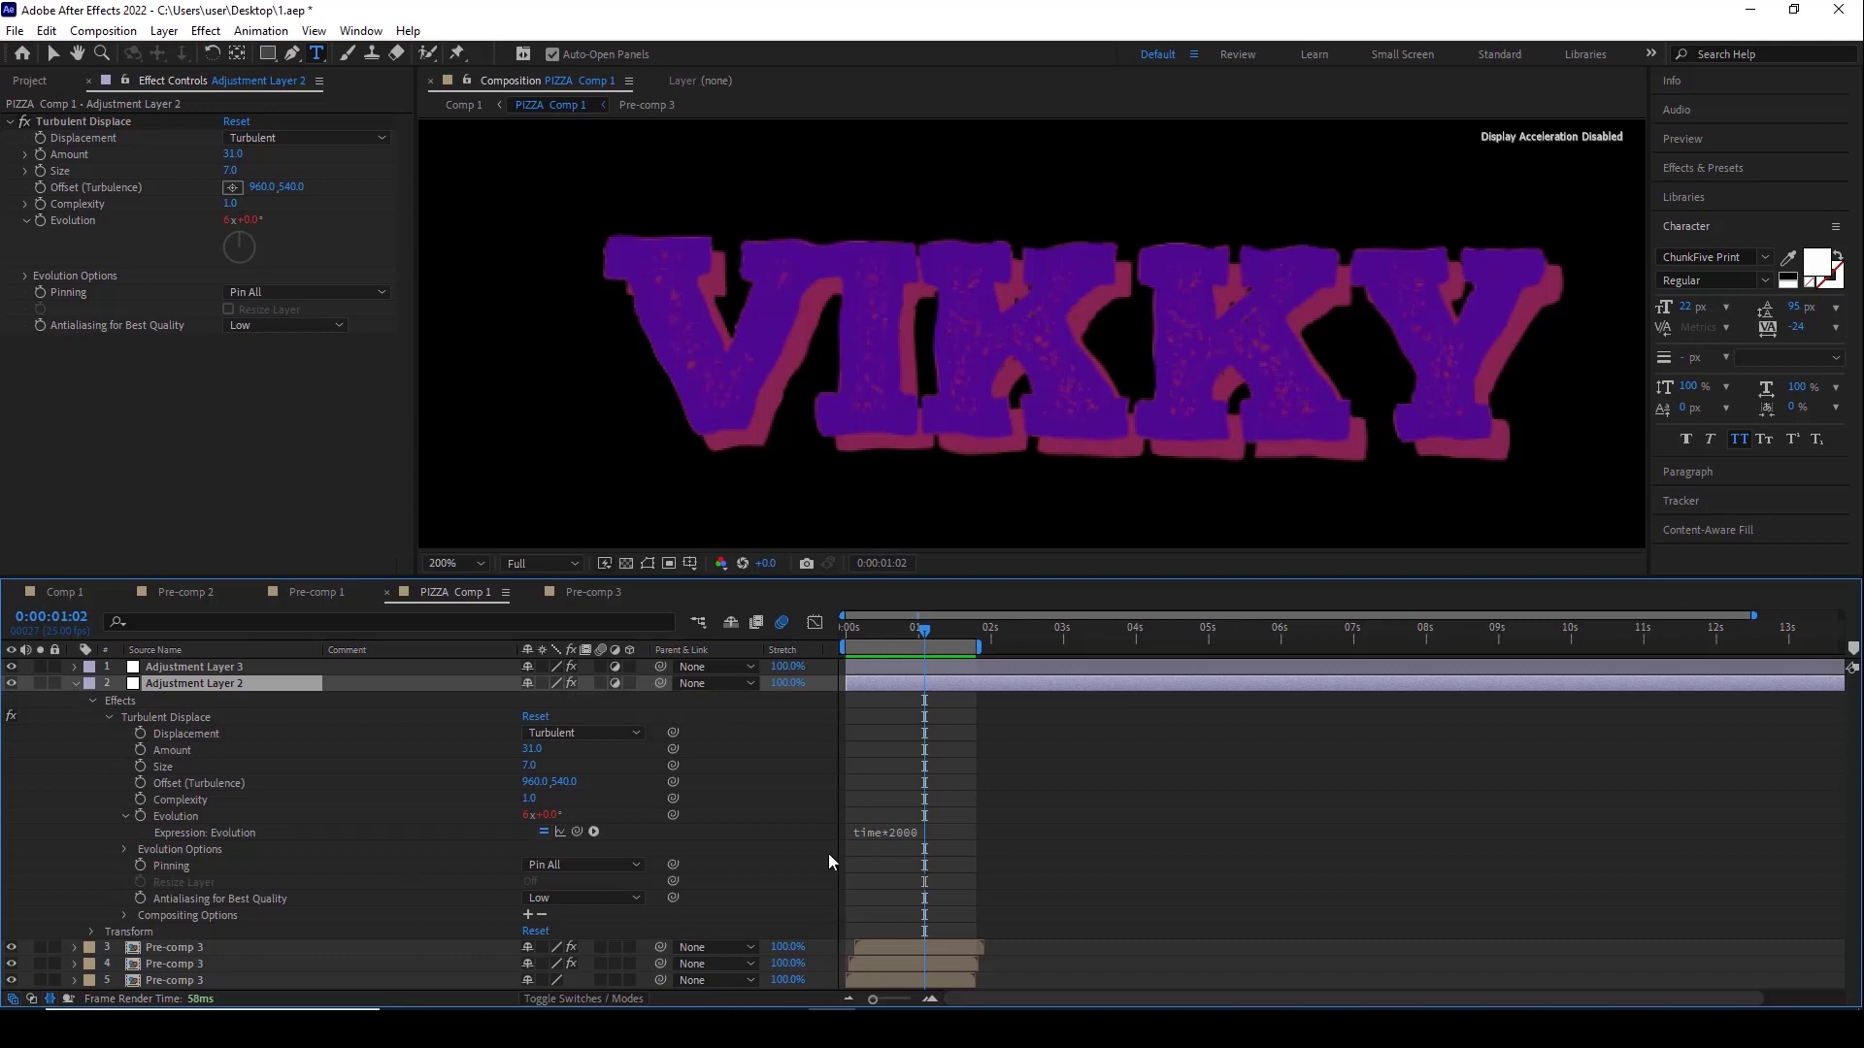
pyautogui.click(936, 629)
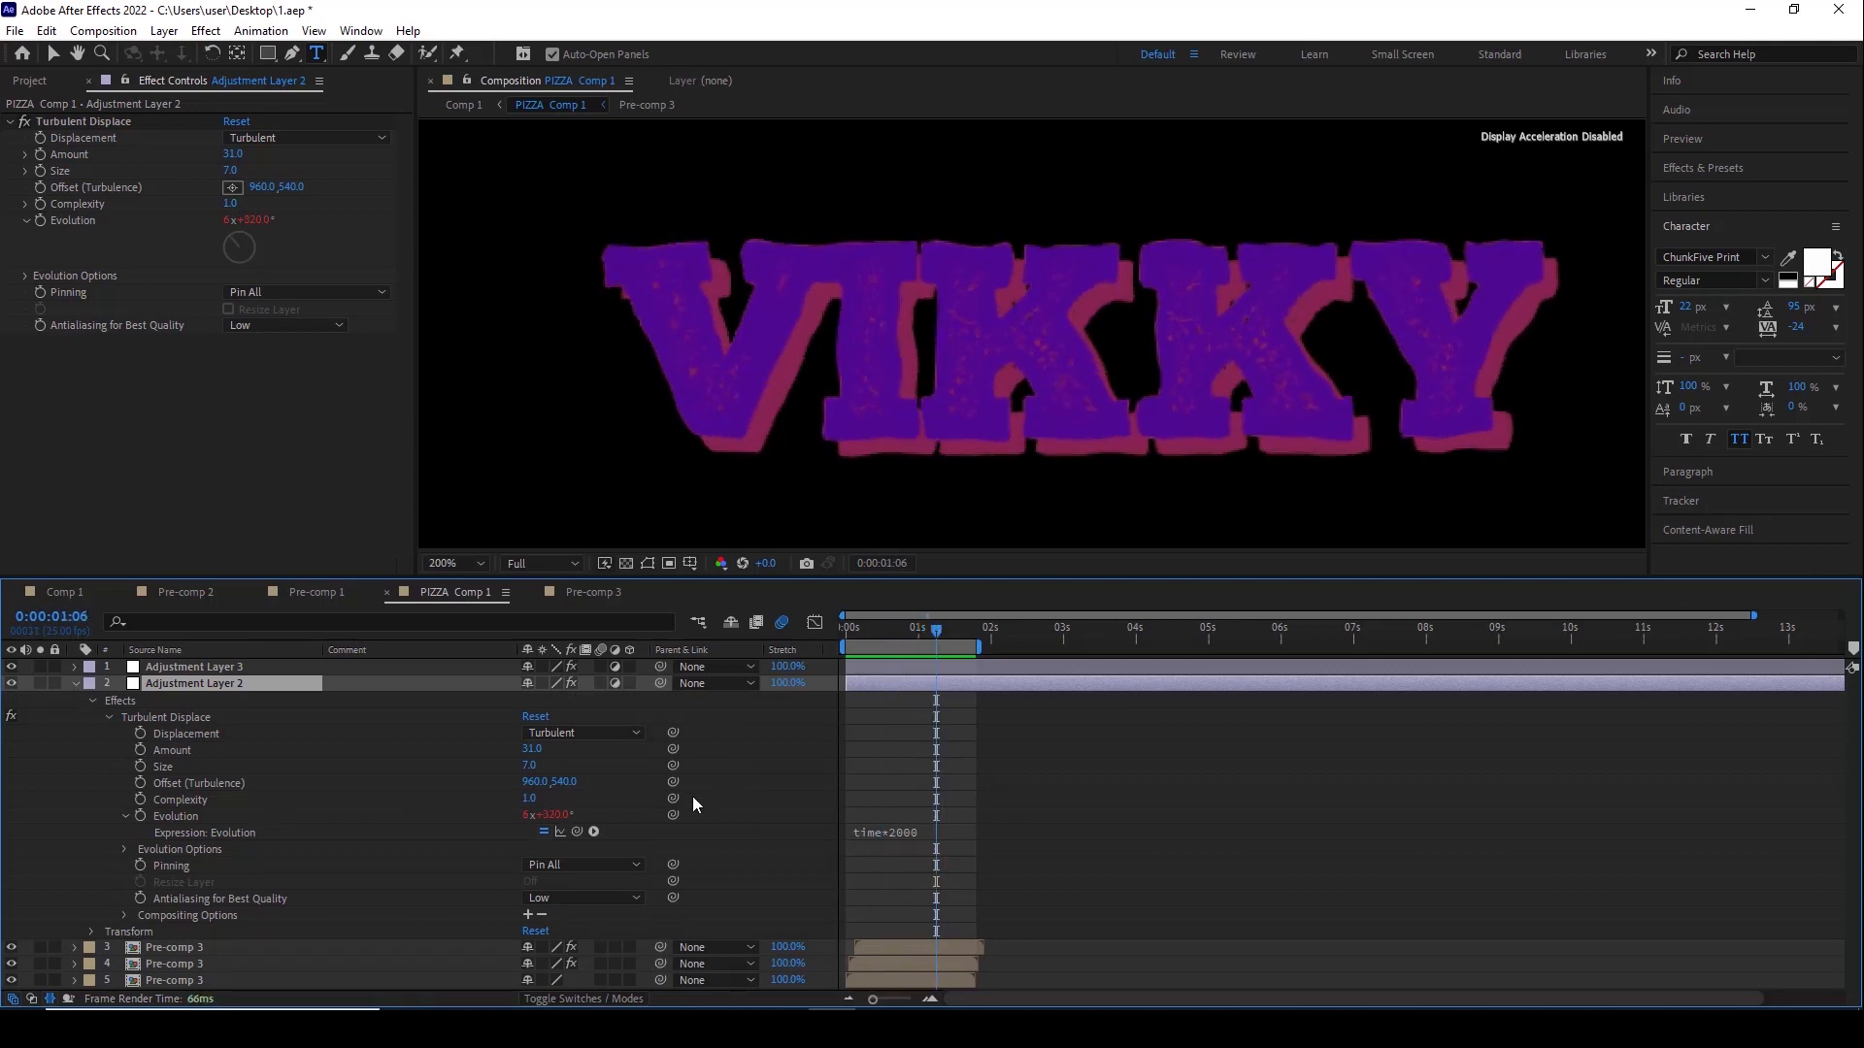
# Review the Transform effect applied to Adjustment Layer 3 and the available effect categories
pyautogui.click(175, 666)
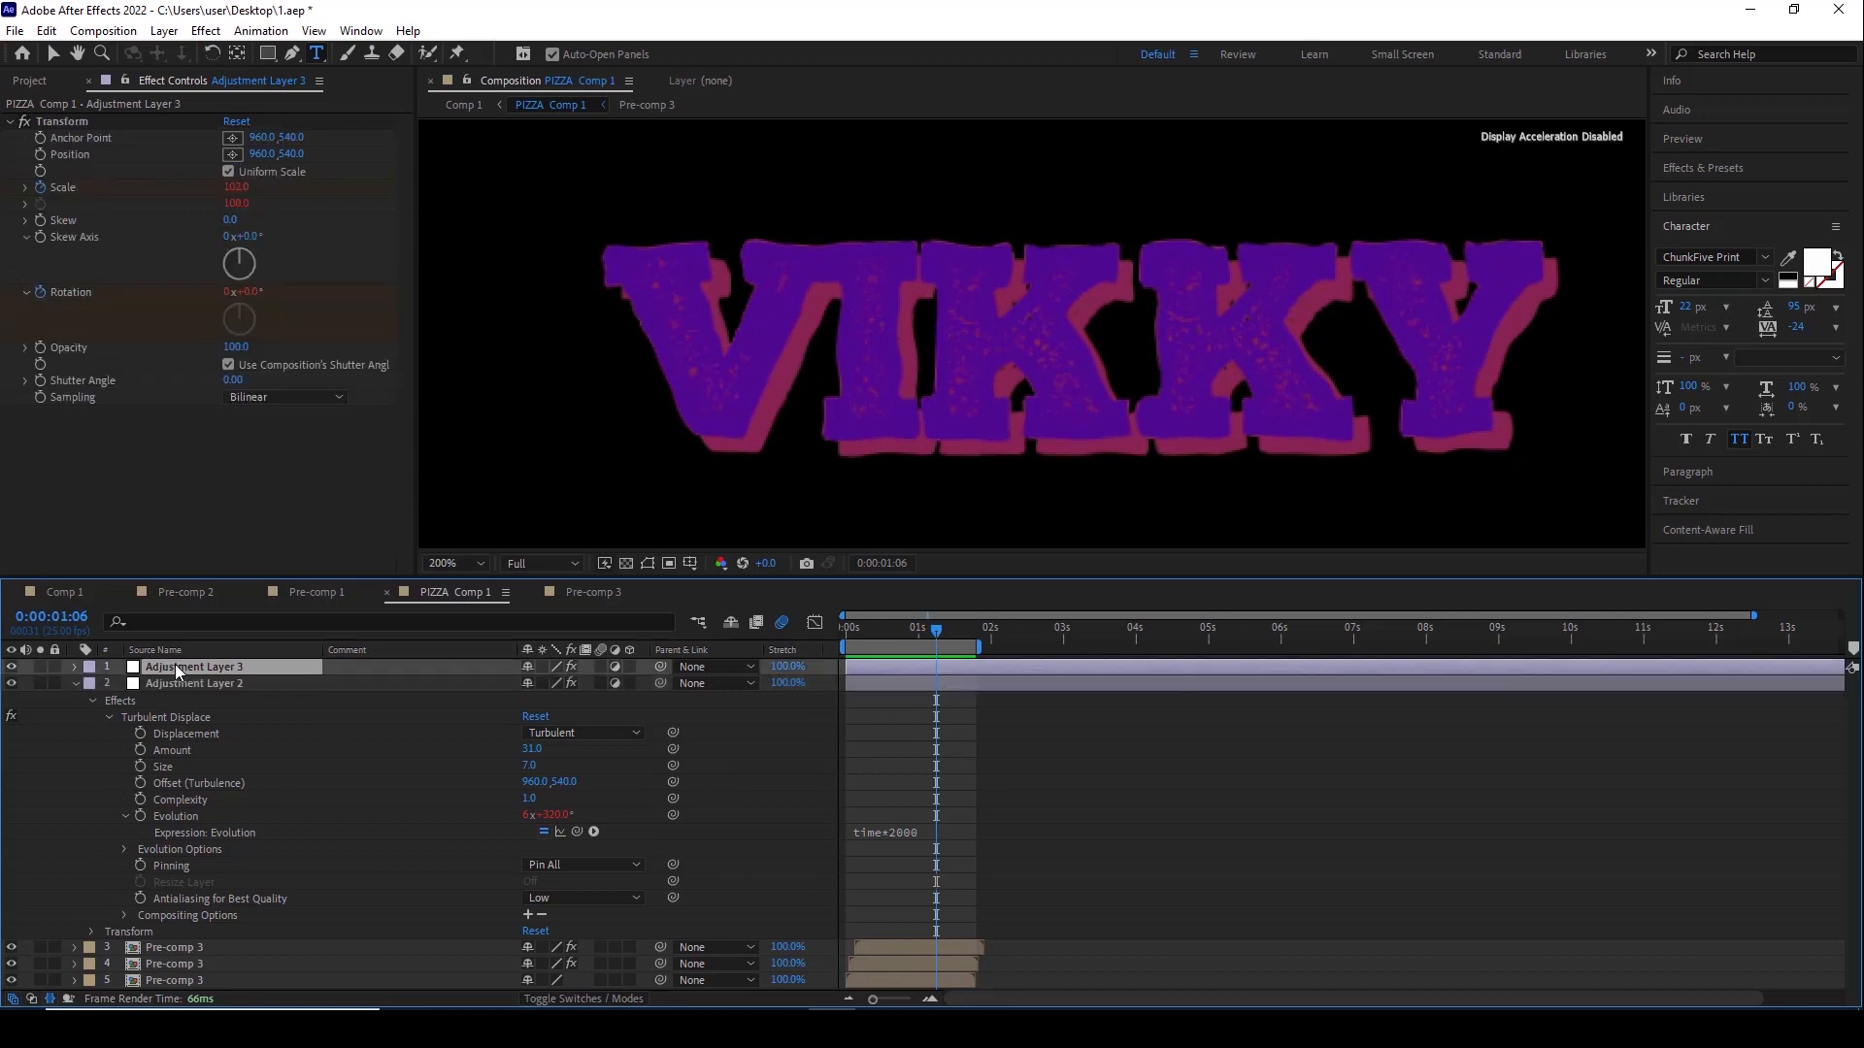
pyautogui.click(77, 123)
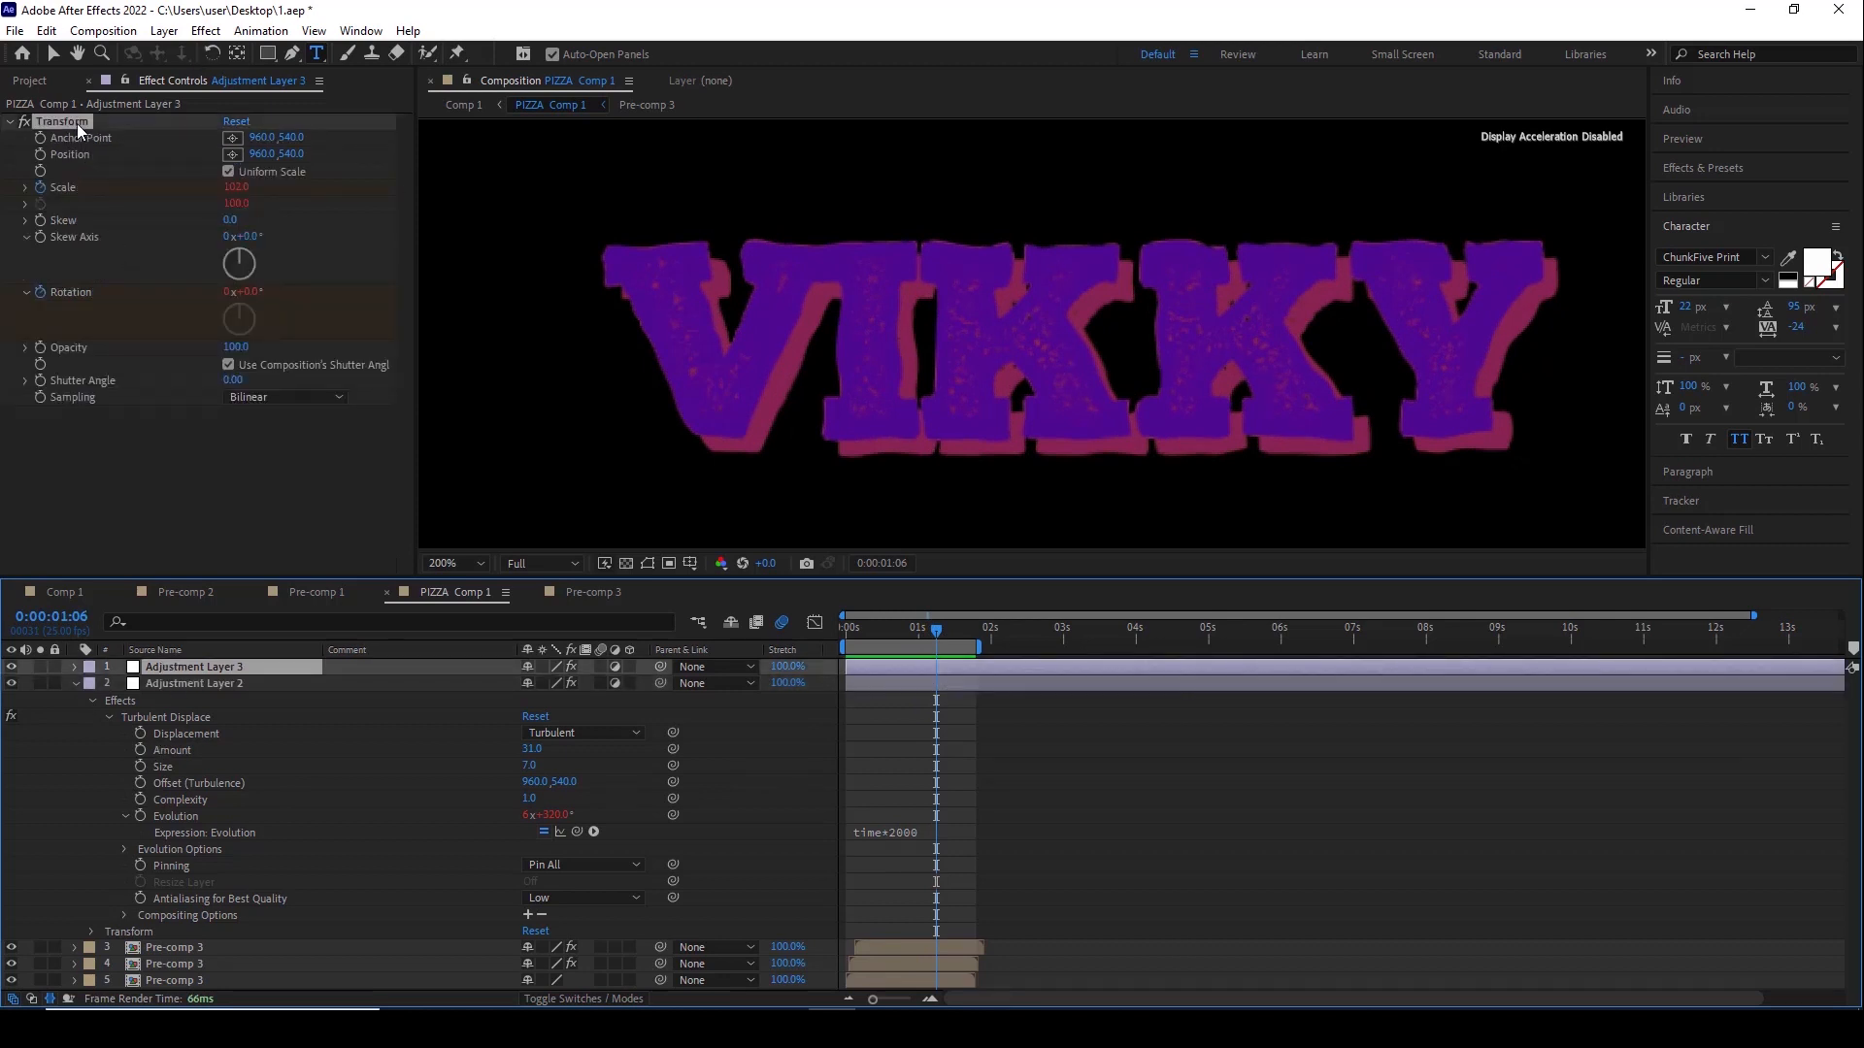
pyautogui.click(206, 30)
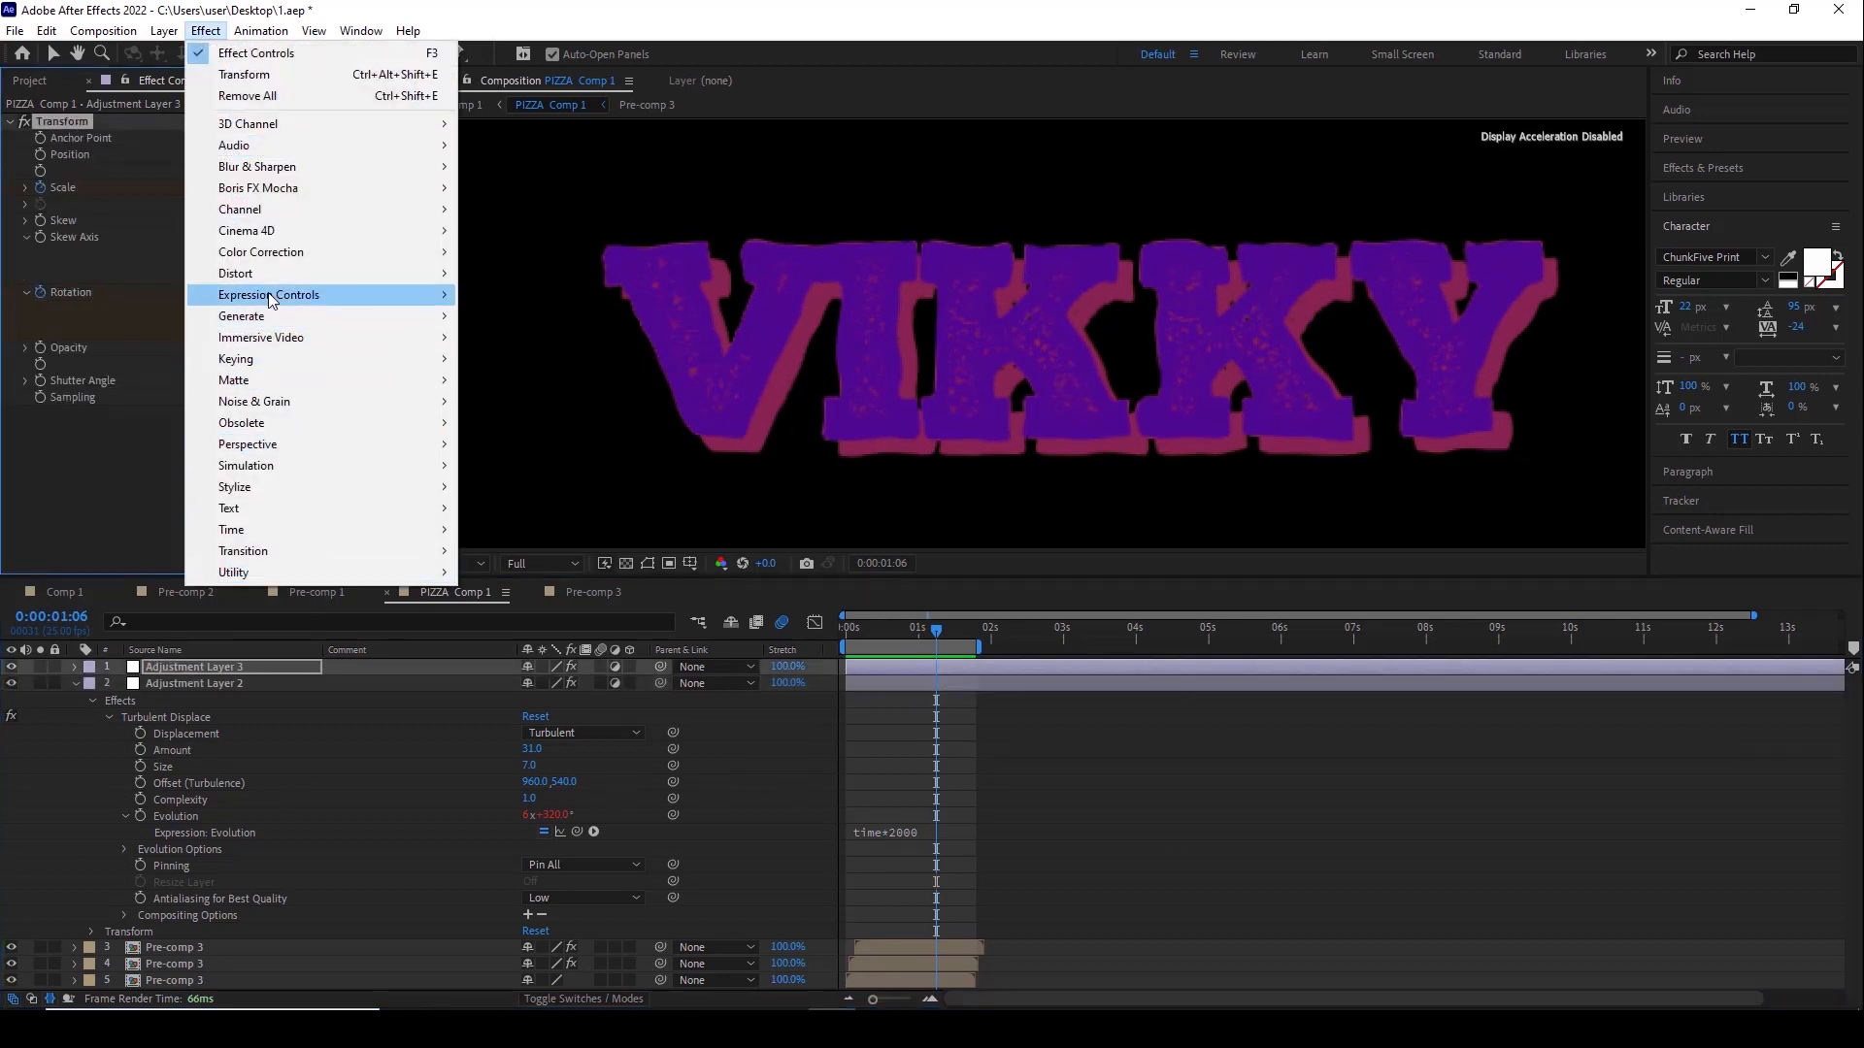
pyautogui.click(1180, 823)
pyautogui.click(1178, 821)
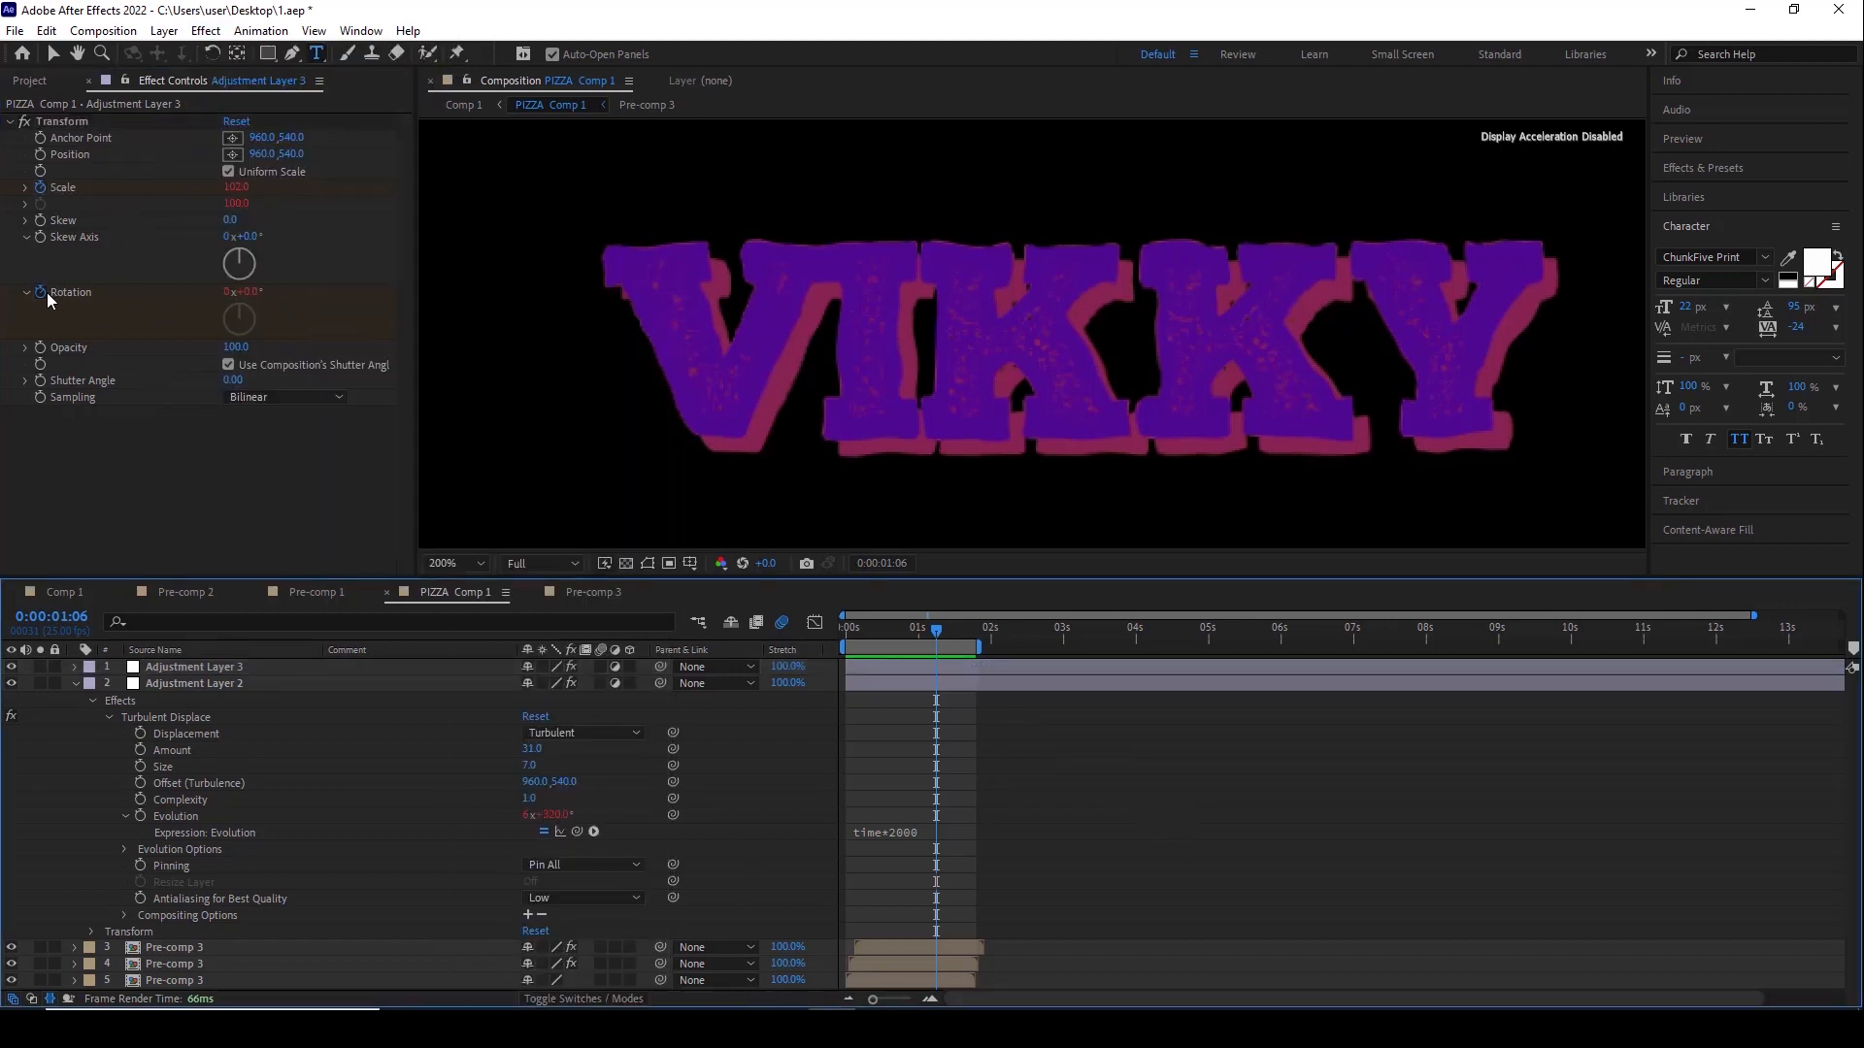
# Collapse Adjustment Layer 2, expand Adjustment Layer 3's Transform keyframes and expressions, and scrub the wobble to 0:00:00:19
pyautogui.click(88, 667)
pyautogui.click(75, 683)
pyautogui.click(75, 683)
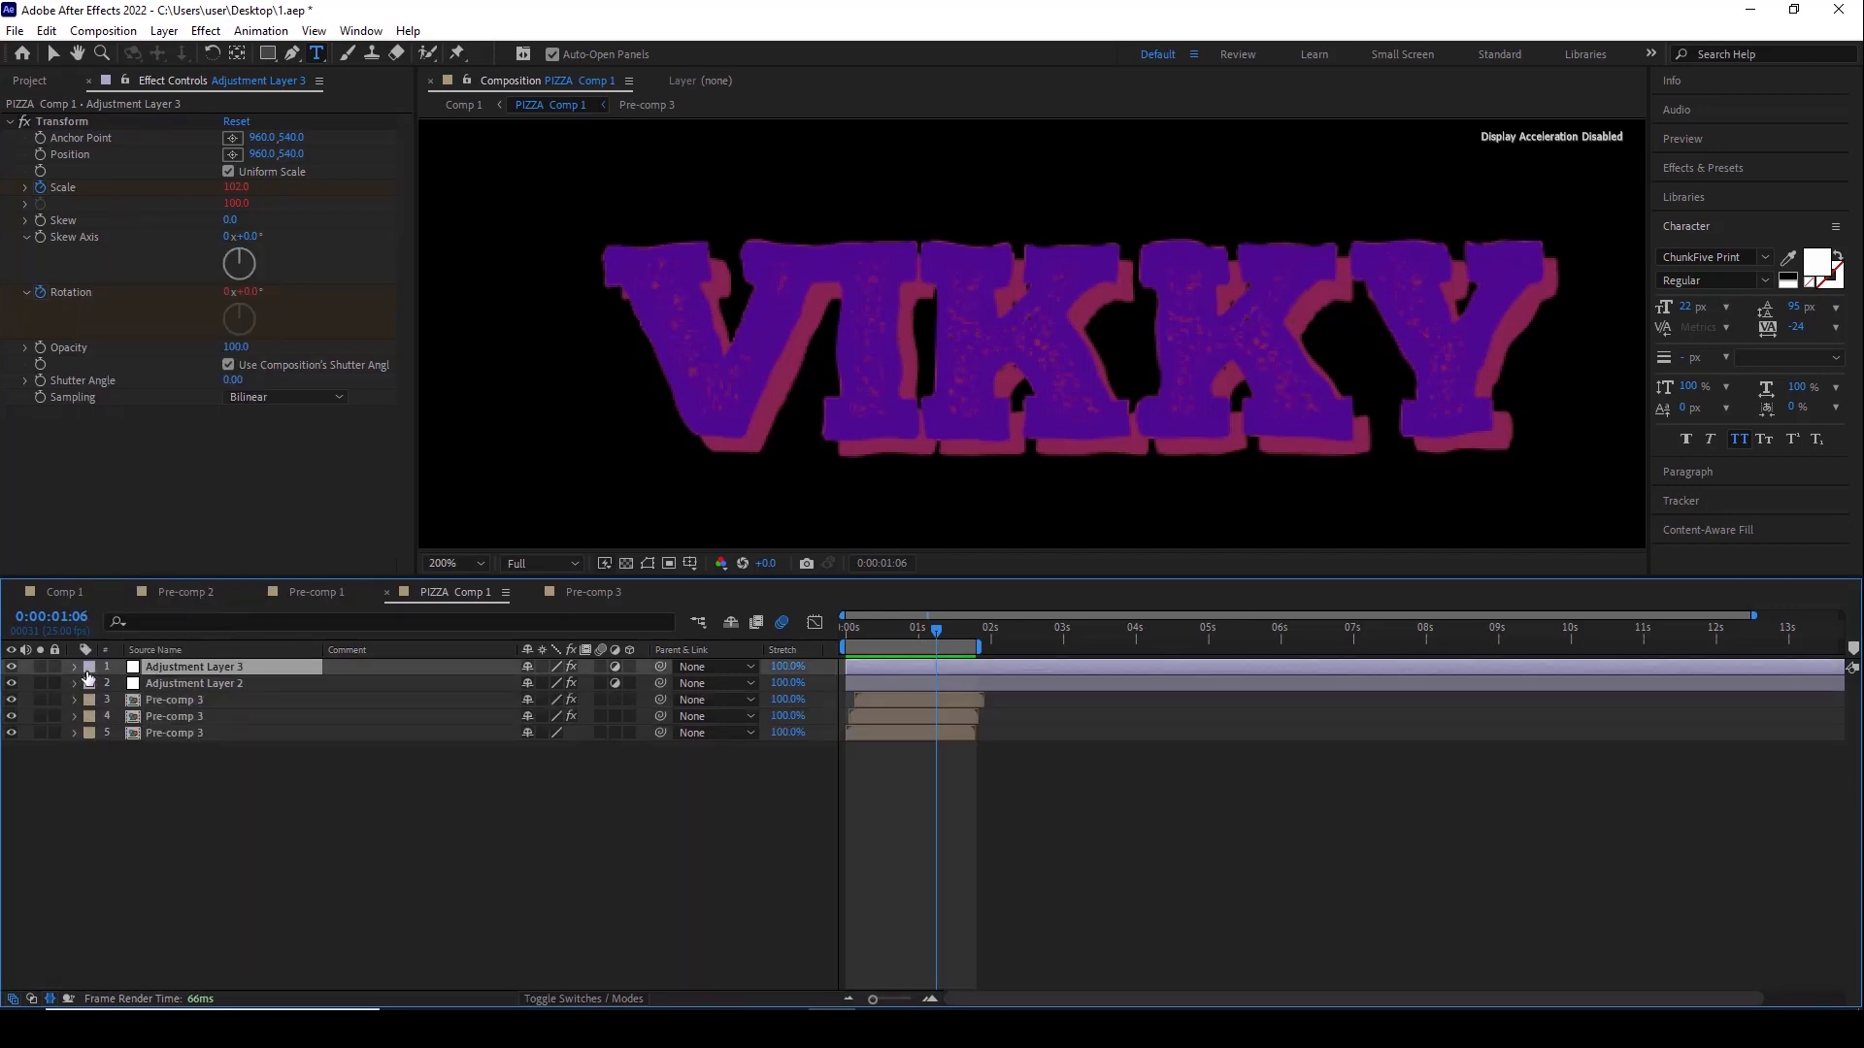
pyautogui.click(74, 668)
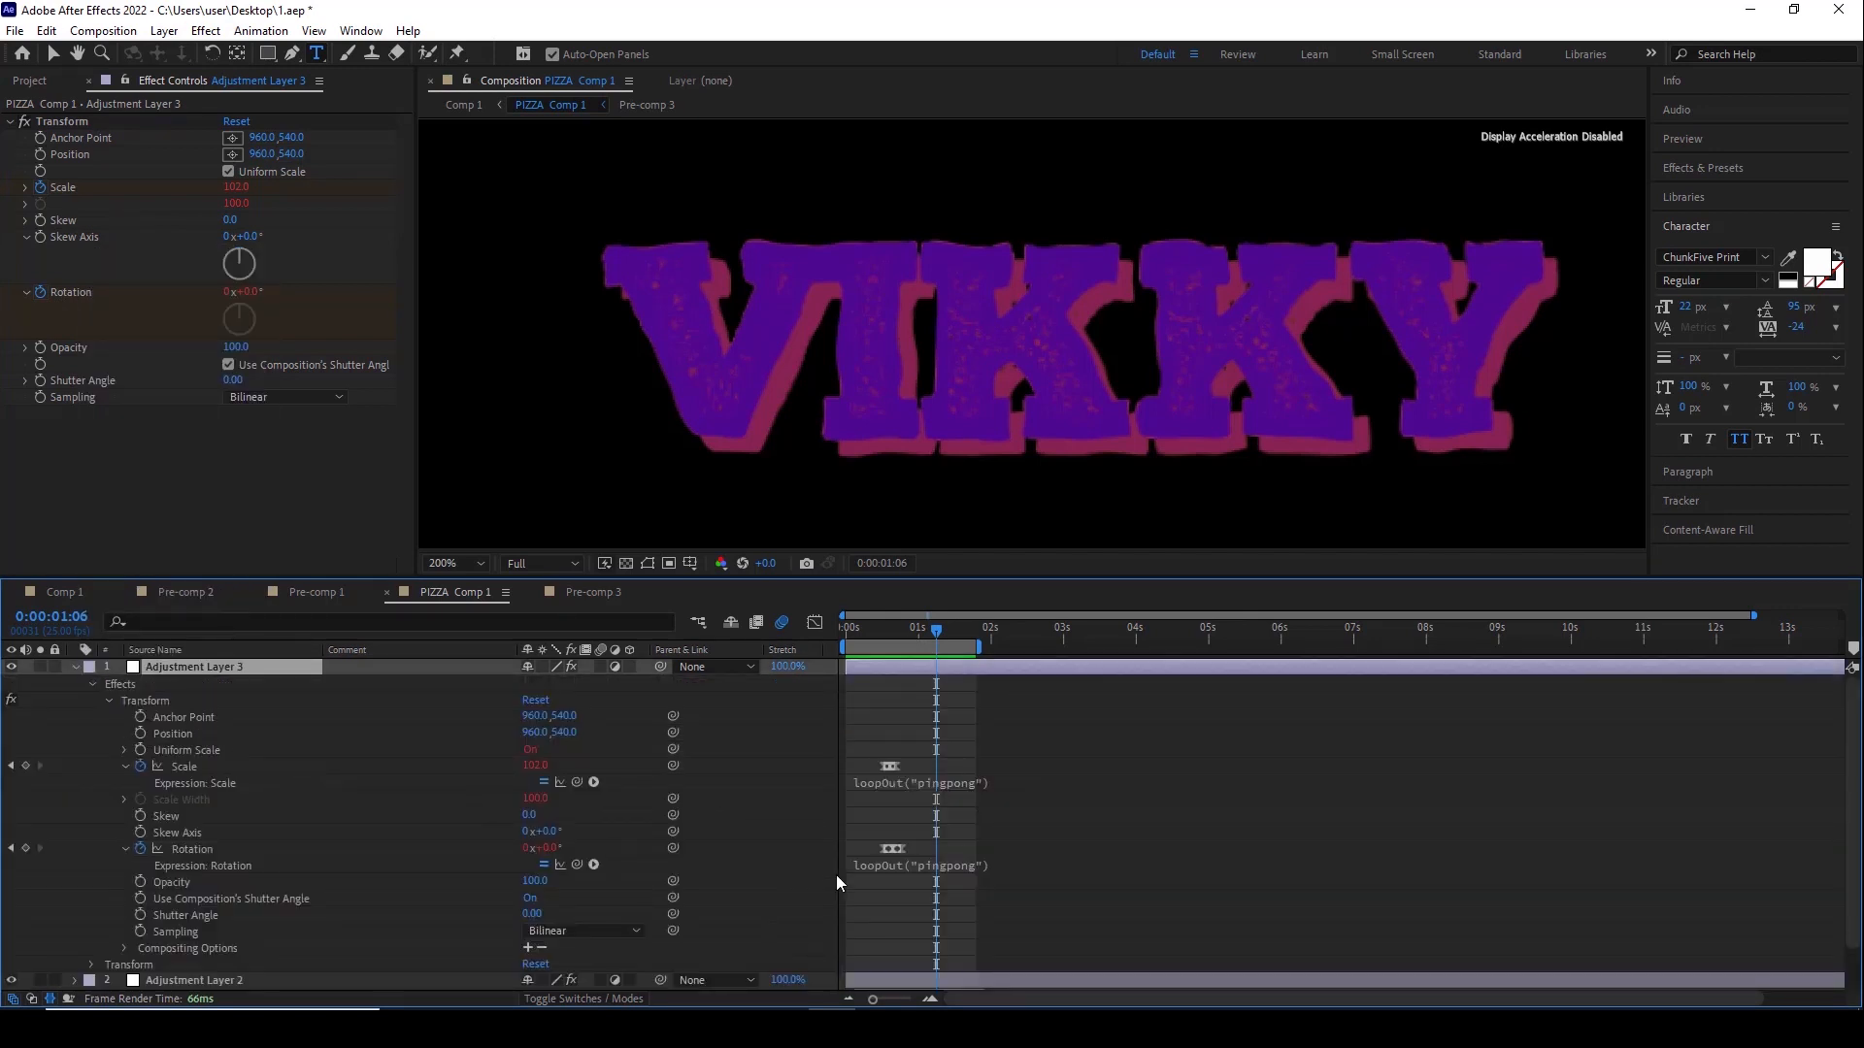
pyautogui.moveTo(883, 637); pyautogui.dragTo(899, 638)
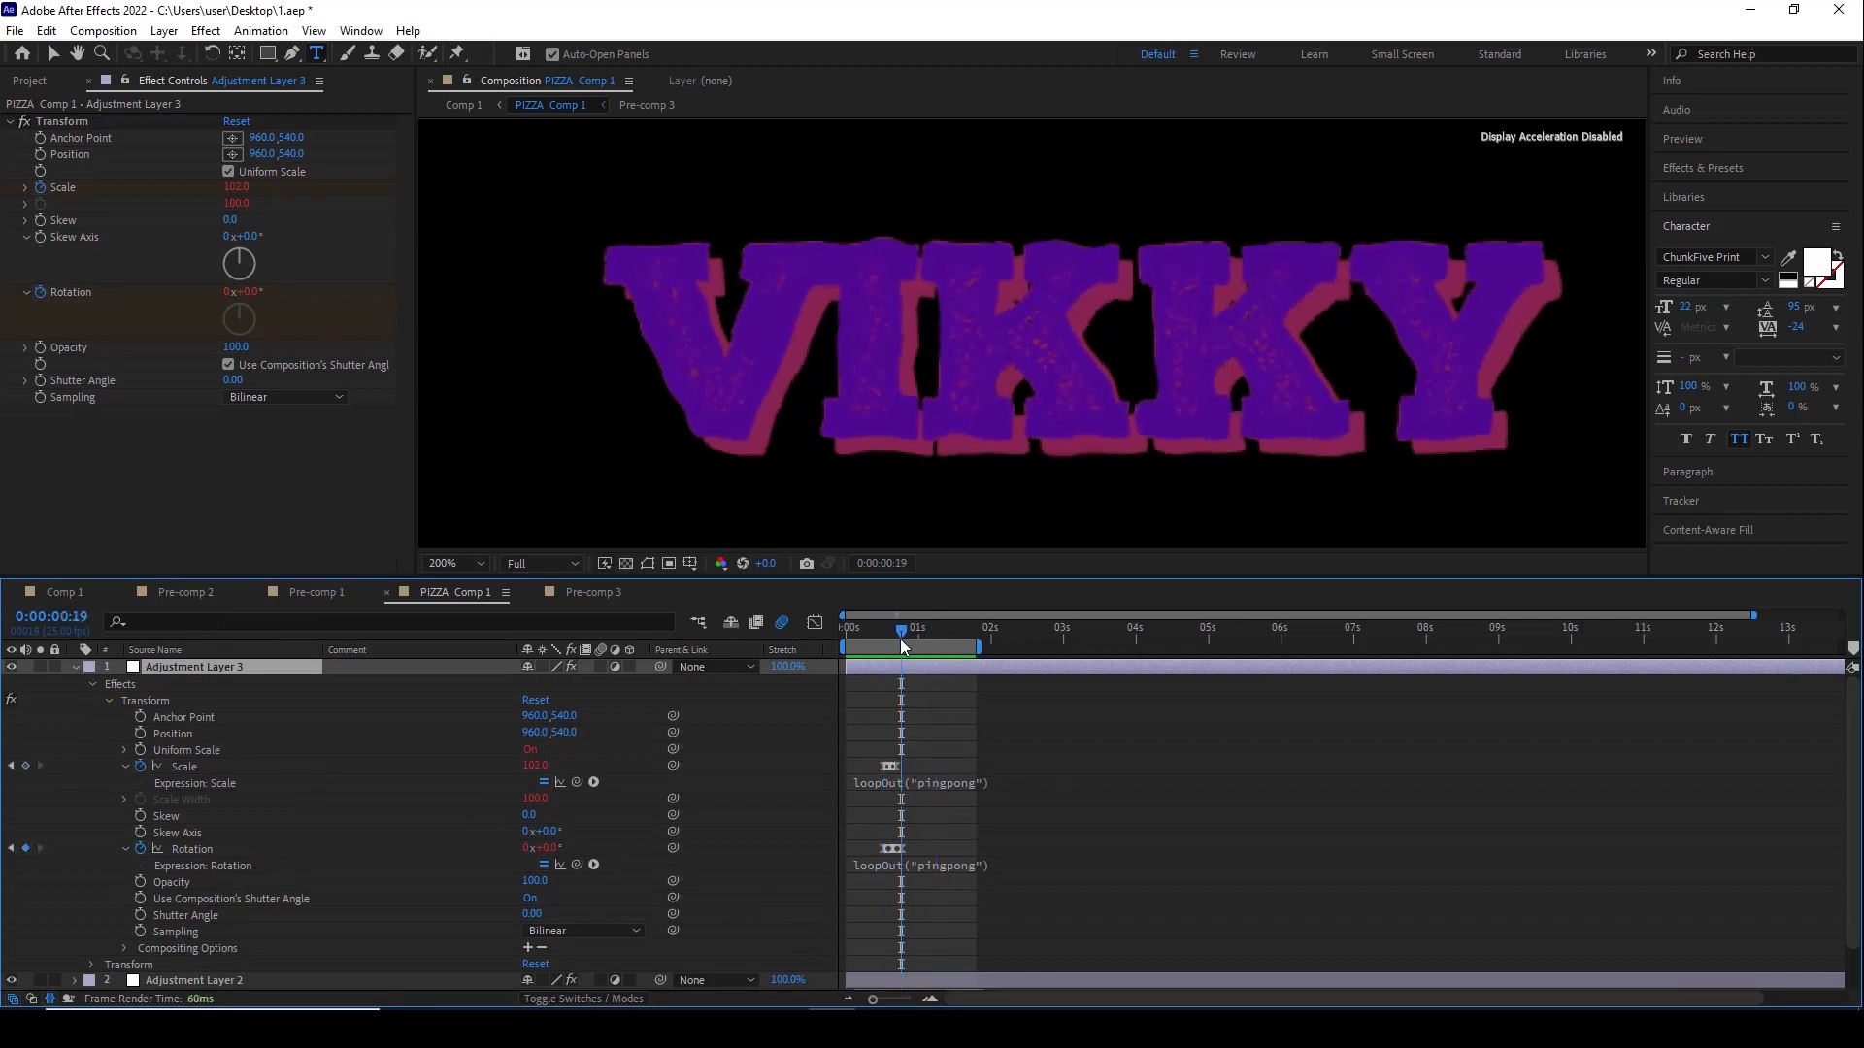
# Return to Comp 1, select Shape Layer 2, briefly toggle its solo and scrub to 0:00:01:04
pyautogui.click(58, 590)
pyautogui.scroll(3, 246, 868)
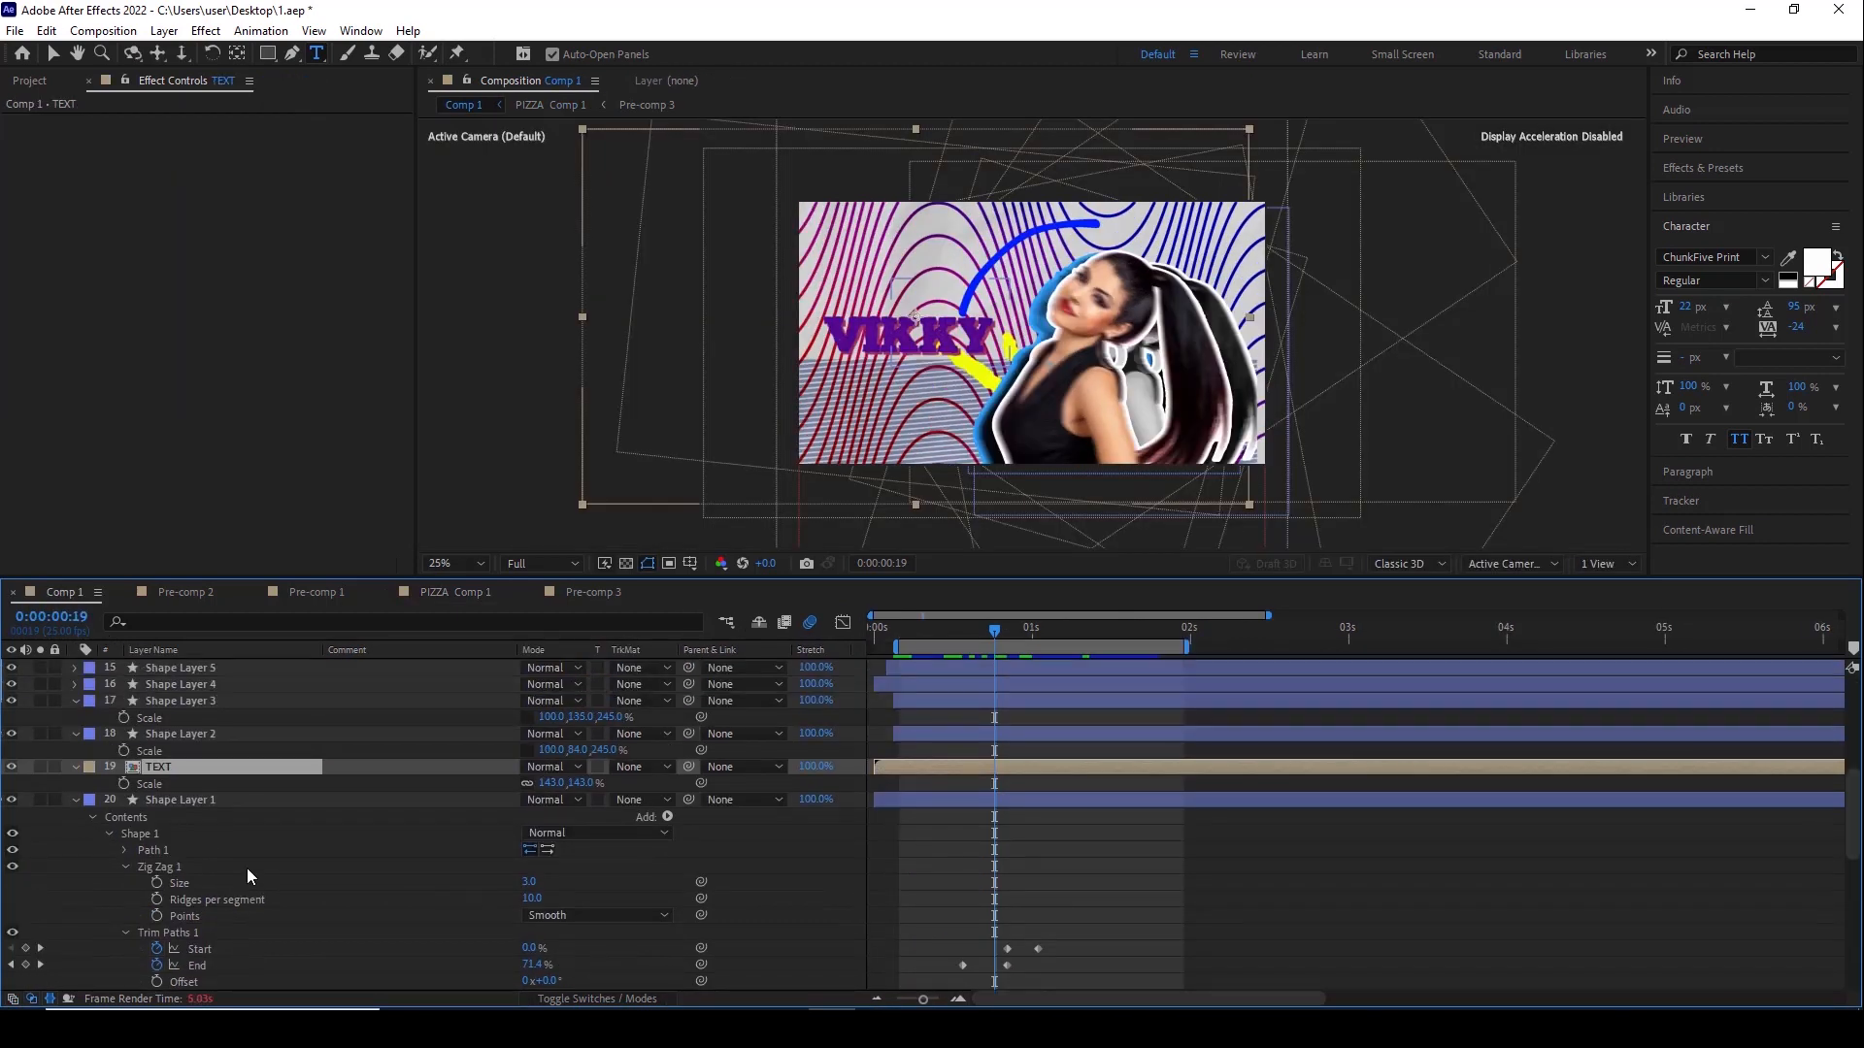
pyautogui.click(191, 831)
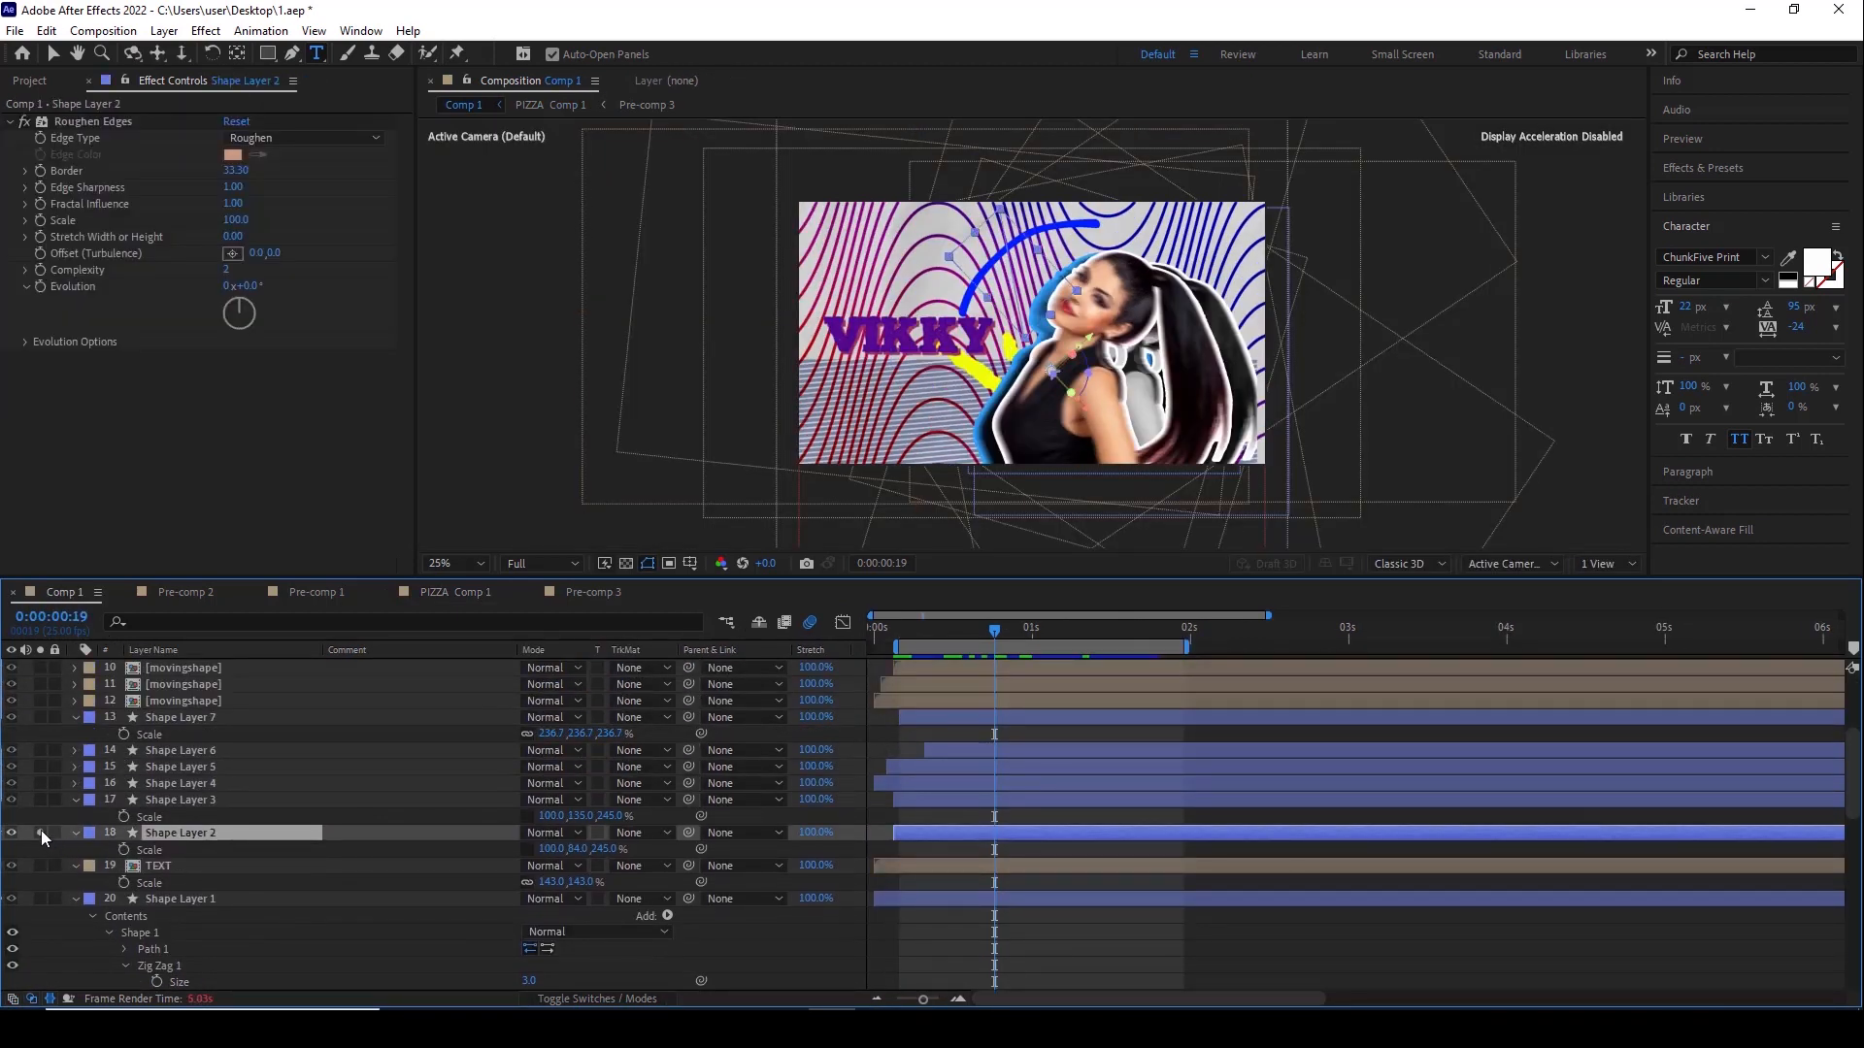
pyautogui.click(41, 832)
pyautogui.moveTo(997, 632); pyautogui.dragTo(1057, 629)
pyautogui.click(41, 832)
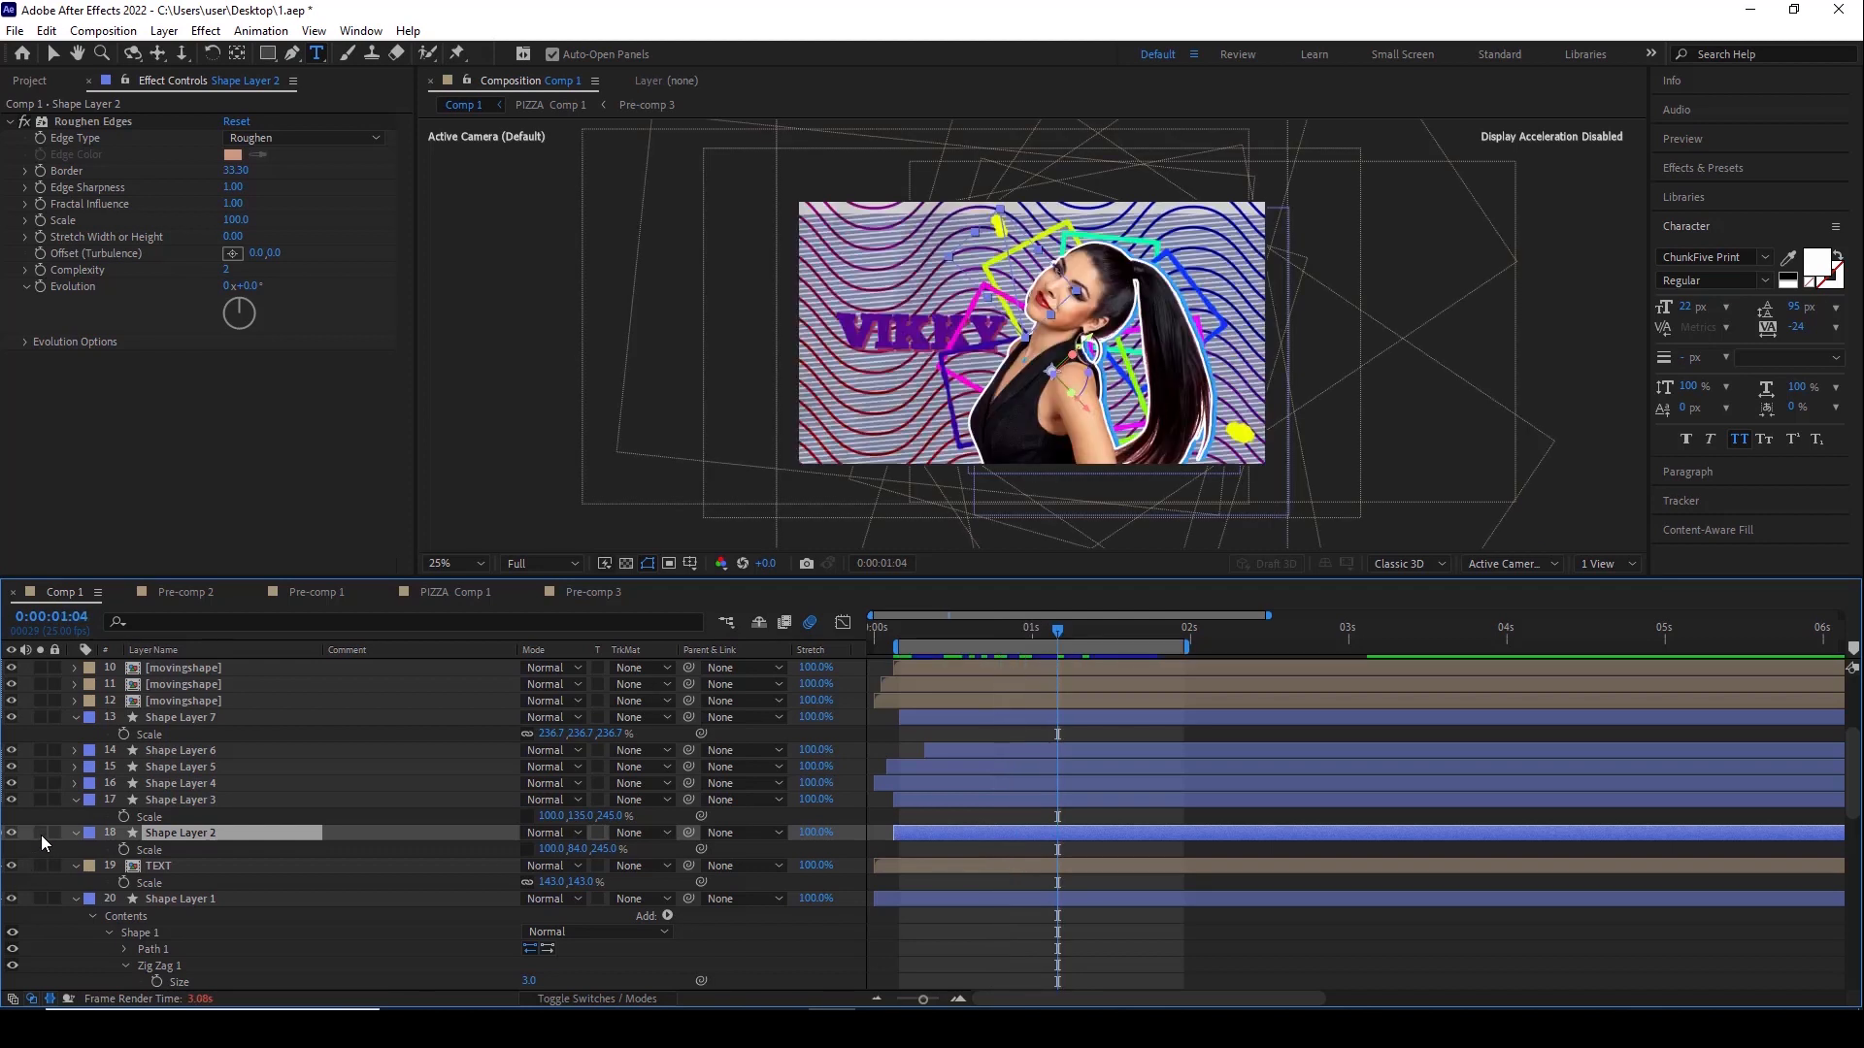
# Solo Shape Layer 2 at 0:00:00:18 and compare its stroke with Roughen Edges off and on
pyautogui.click(41, 835)
pyautogui.click(988, 631)
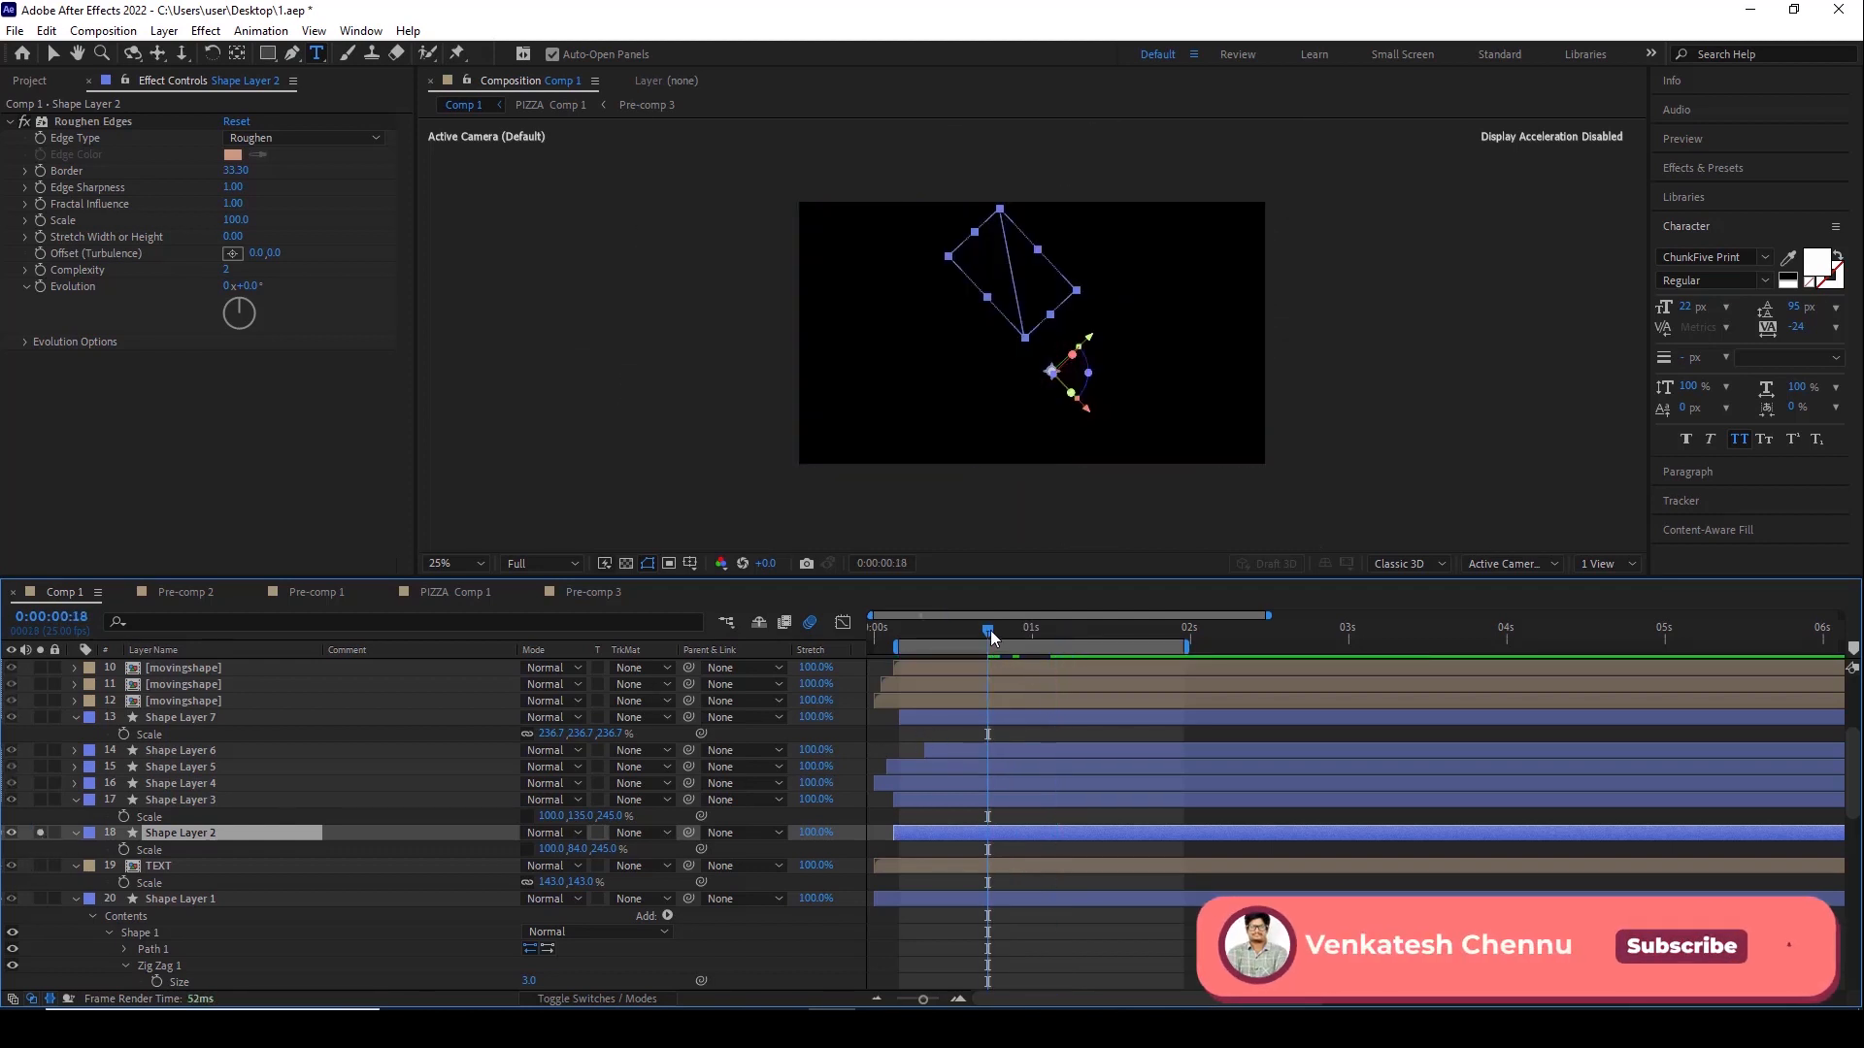
pyautogui.scroll(2, 1067, 271)
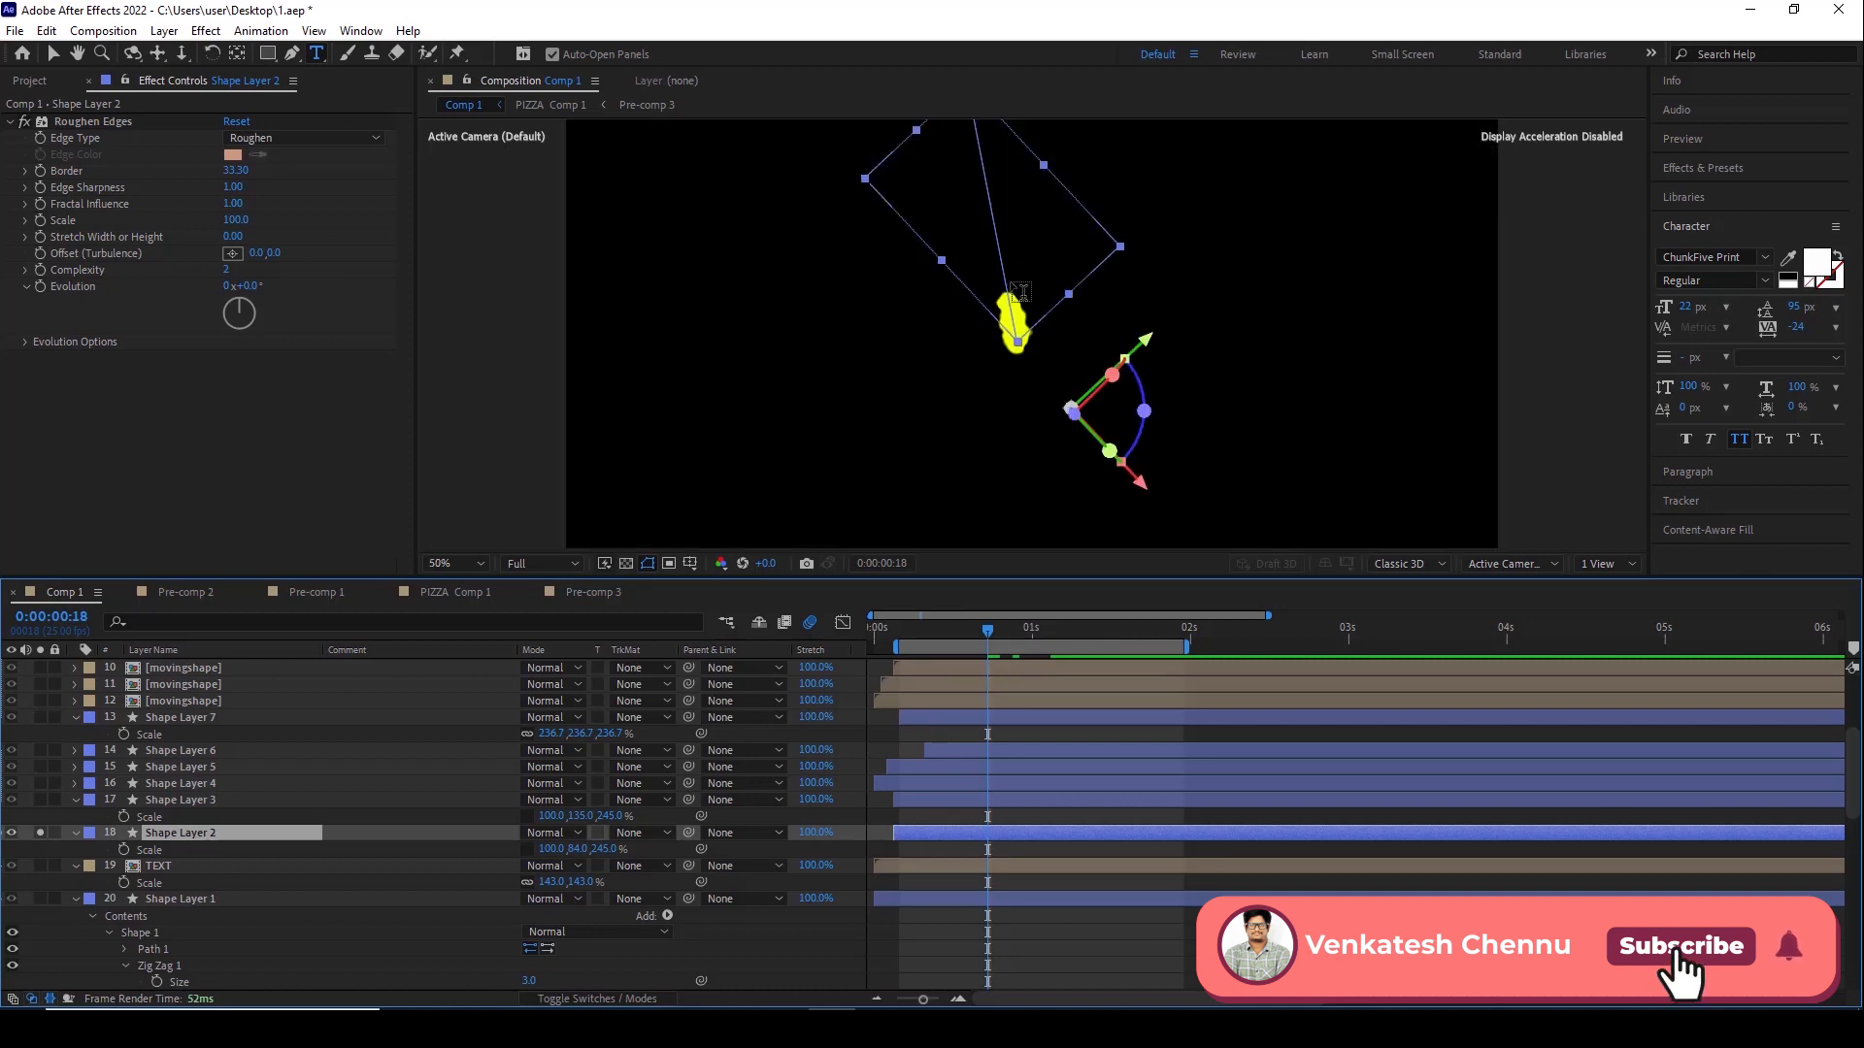
pyautogui.click(28, 123)
pyautogui.click(27, 123)
# Solo Shape Layers 3, 4, 5 and 6 as well and review the effects applied to them
pyautogui.click(177, 798)
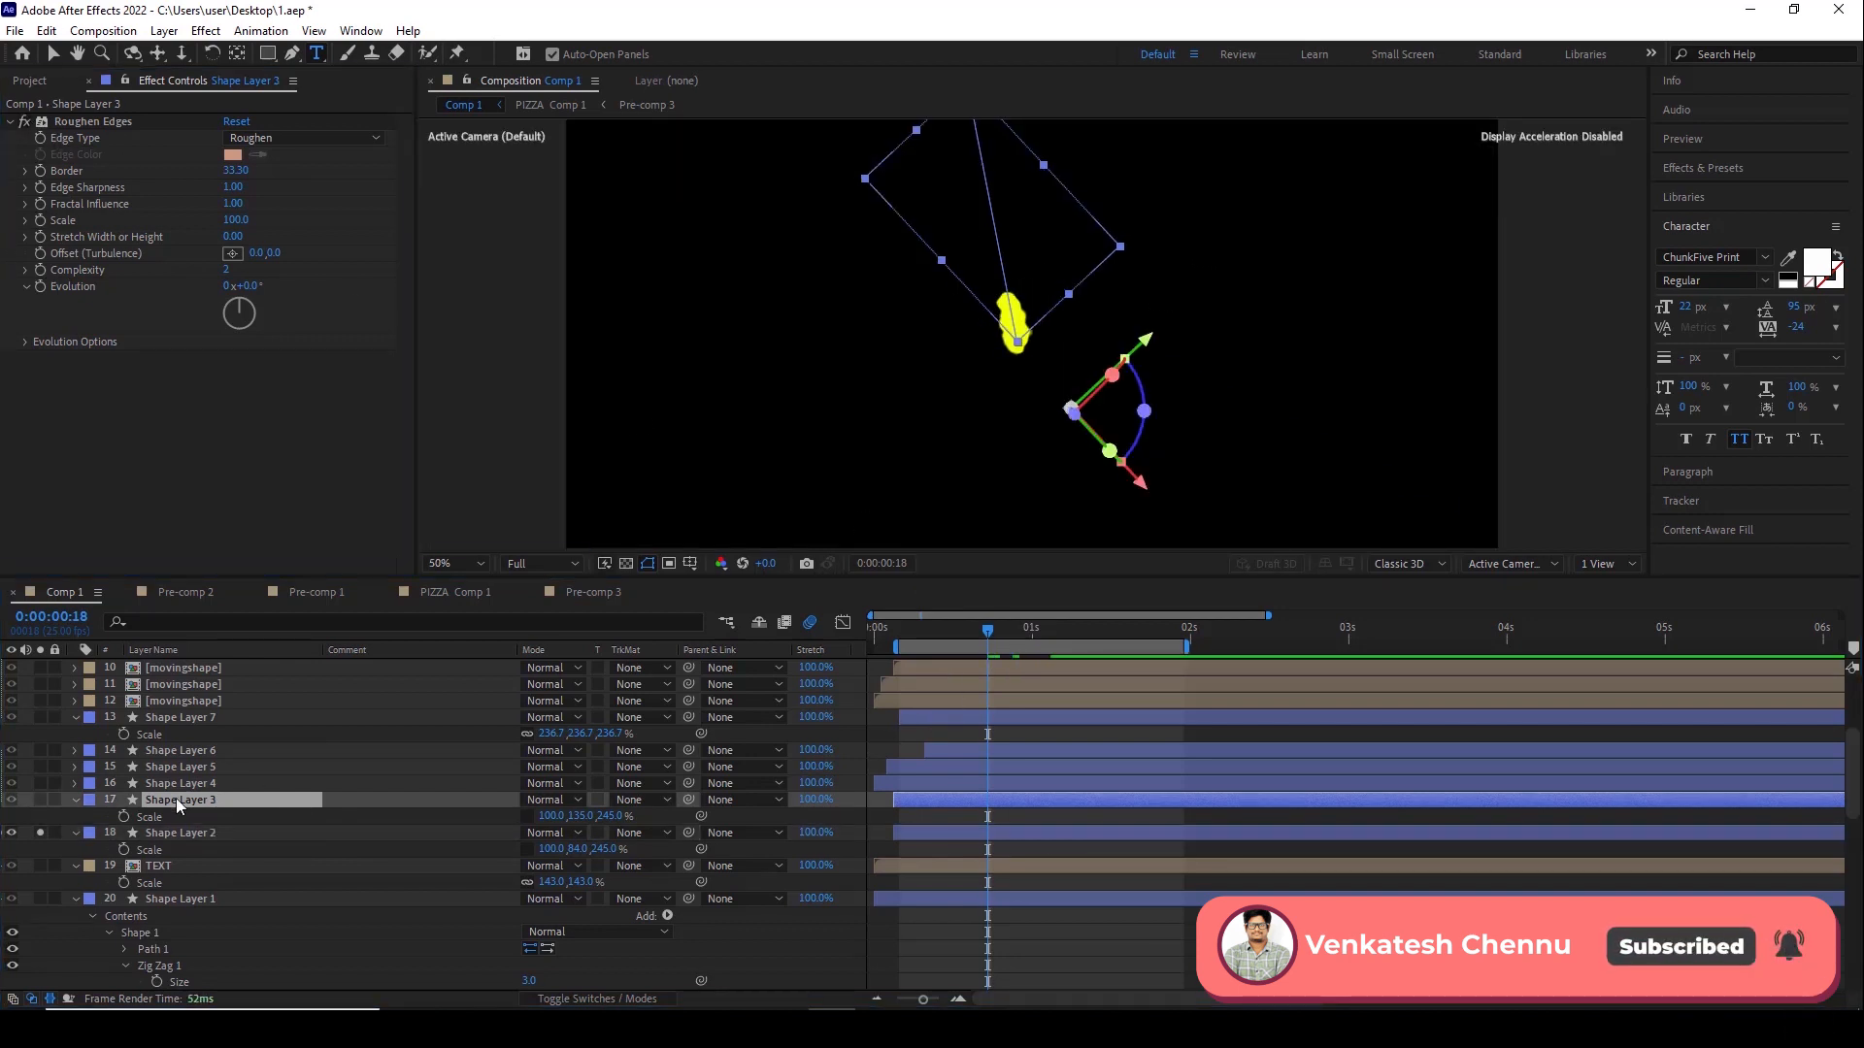
pyautogui.click(41, 798)
pyautogui.moveTo(43, 776); pyautogui.dragTo(42, 750)
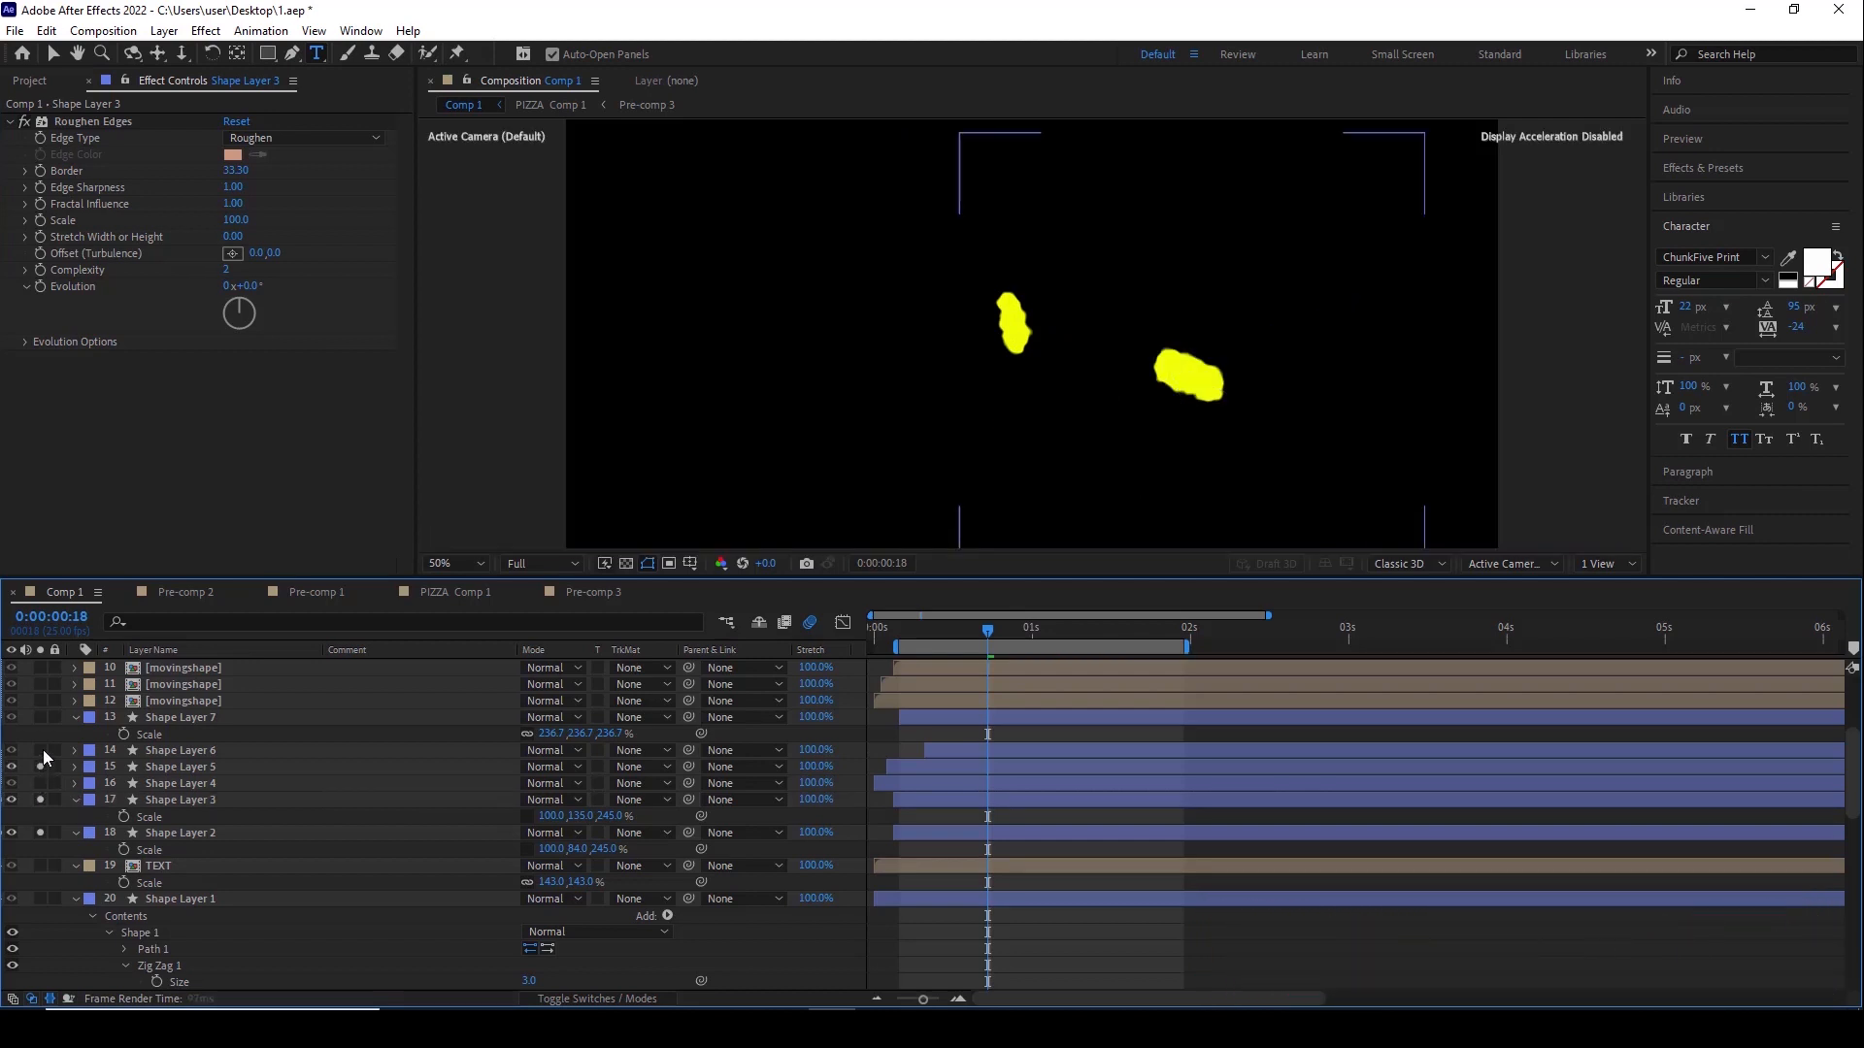
pyautogui.click(196, 800)
pyautogui.click(192, 767)
pyautogui.click(180, 750)
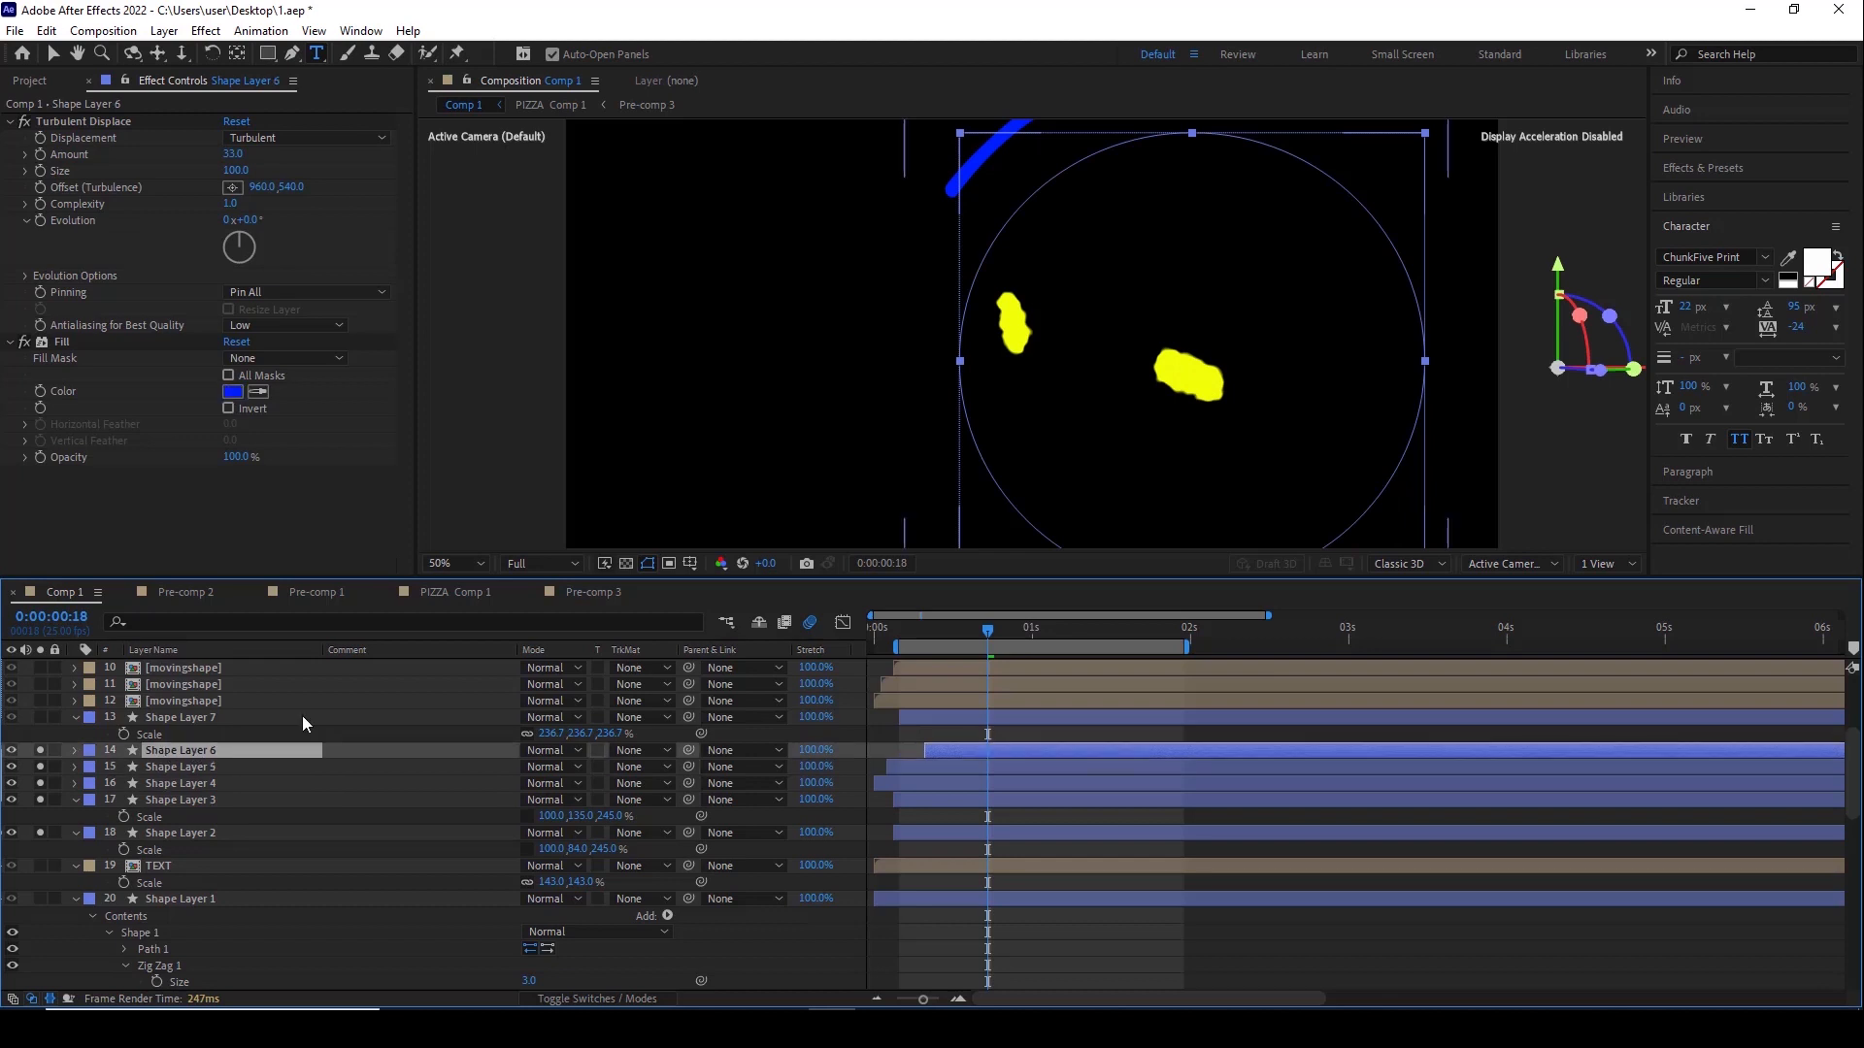
# Compare the frame with Shape Layer 6 unsoloed and soloed, and scrub the stroke animation to 0:00:01:04
pyautogui.press(',')
pyautogui.click(42, 750)
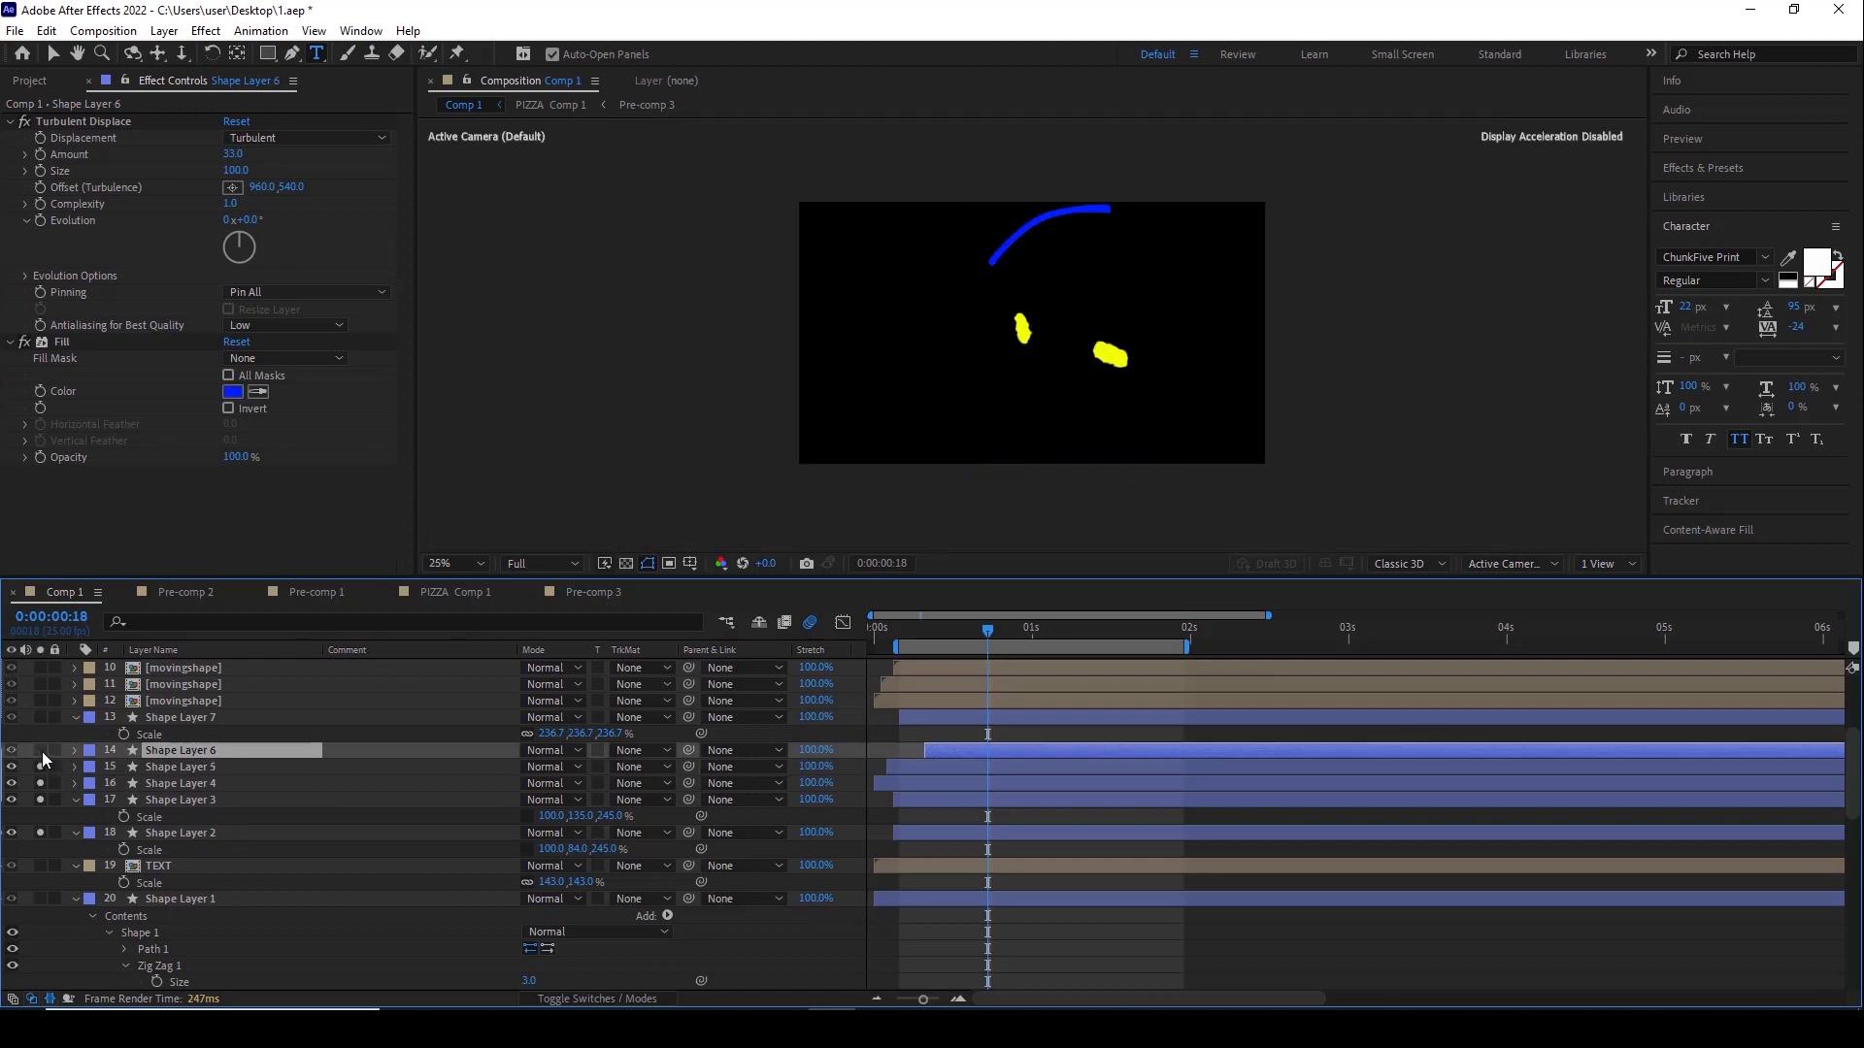
pyautogui.click(42, 750)
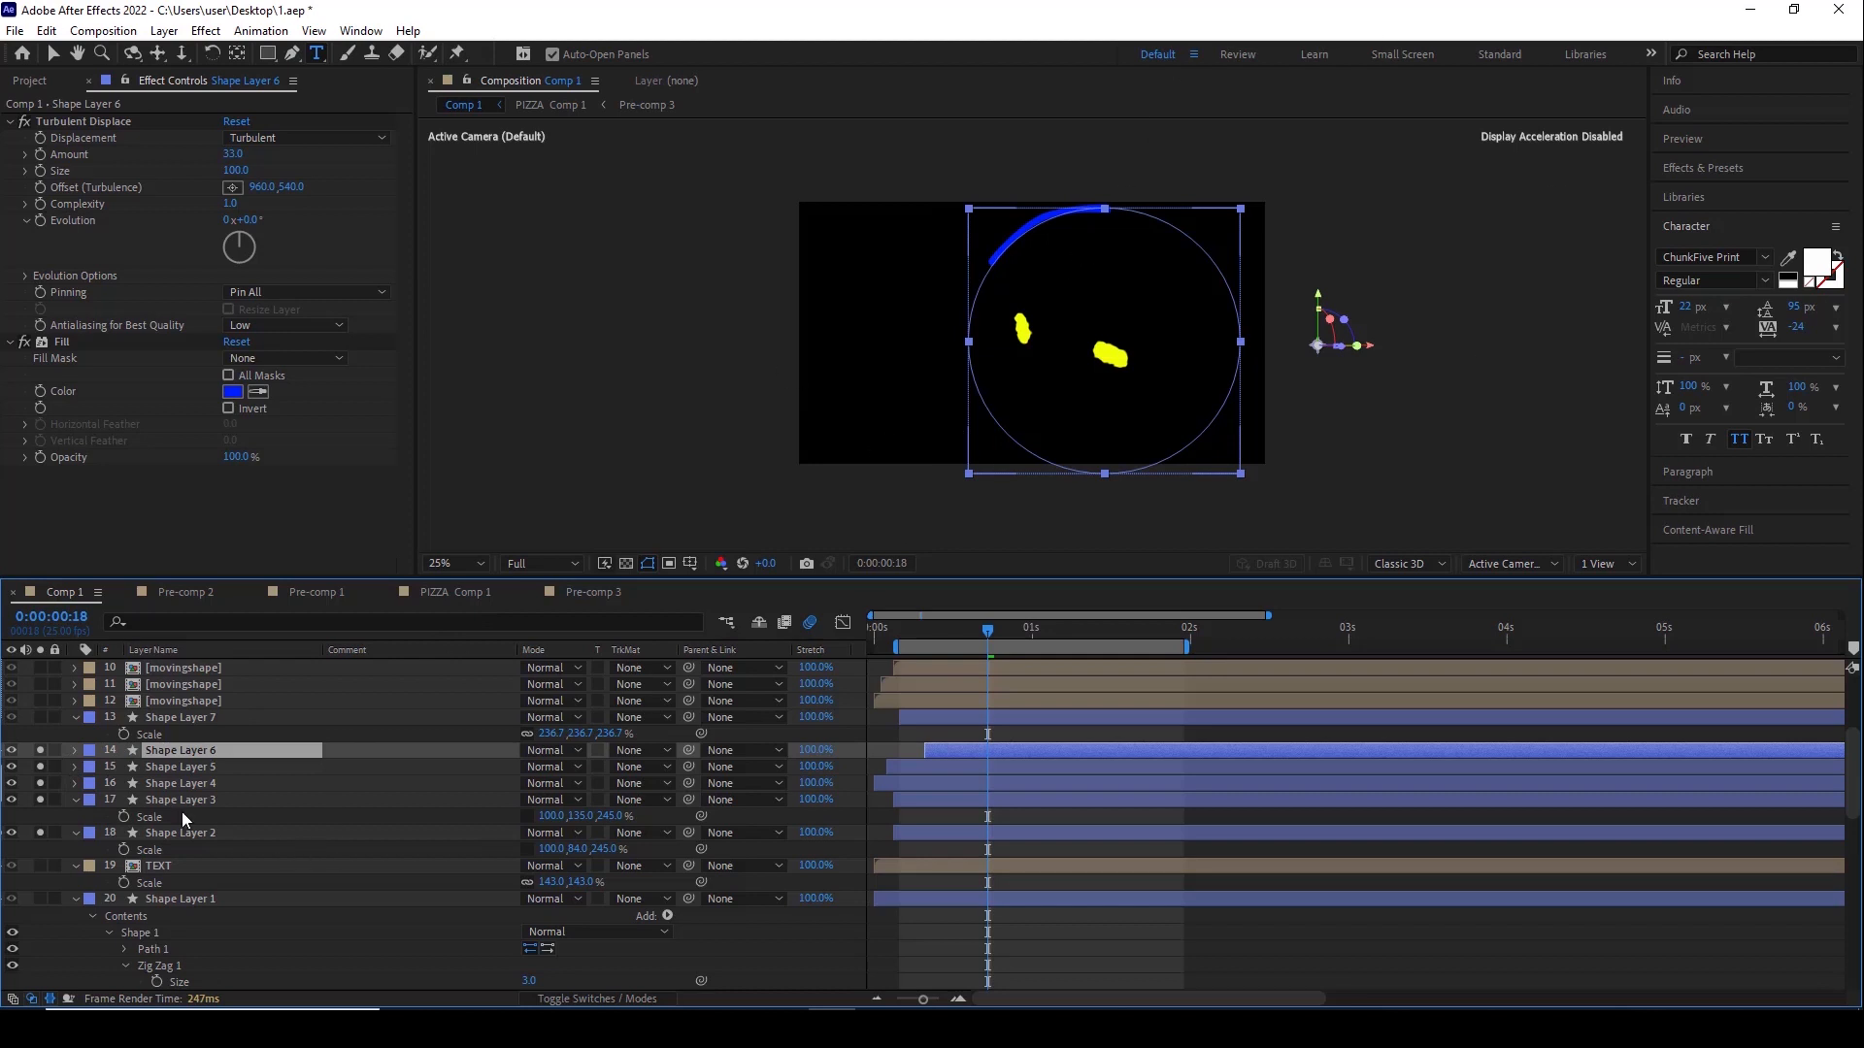
pyautogui.moveTo(951, 638); pyautogui.dragTo(1000, 637)
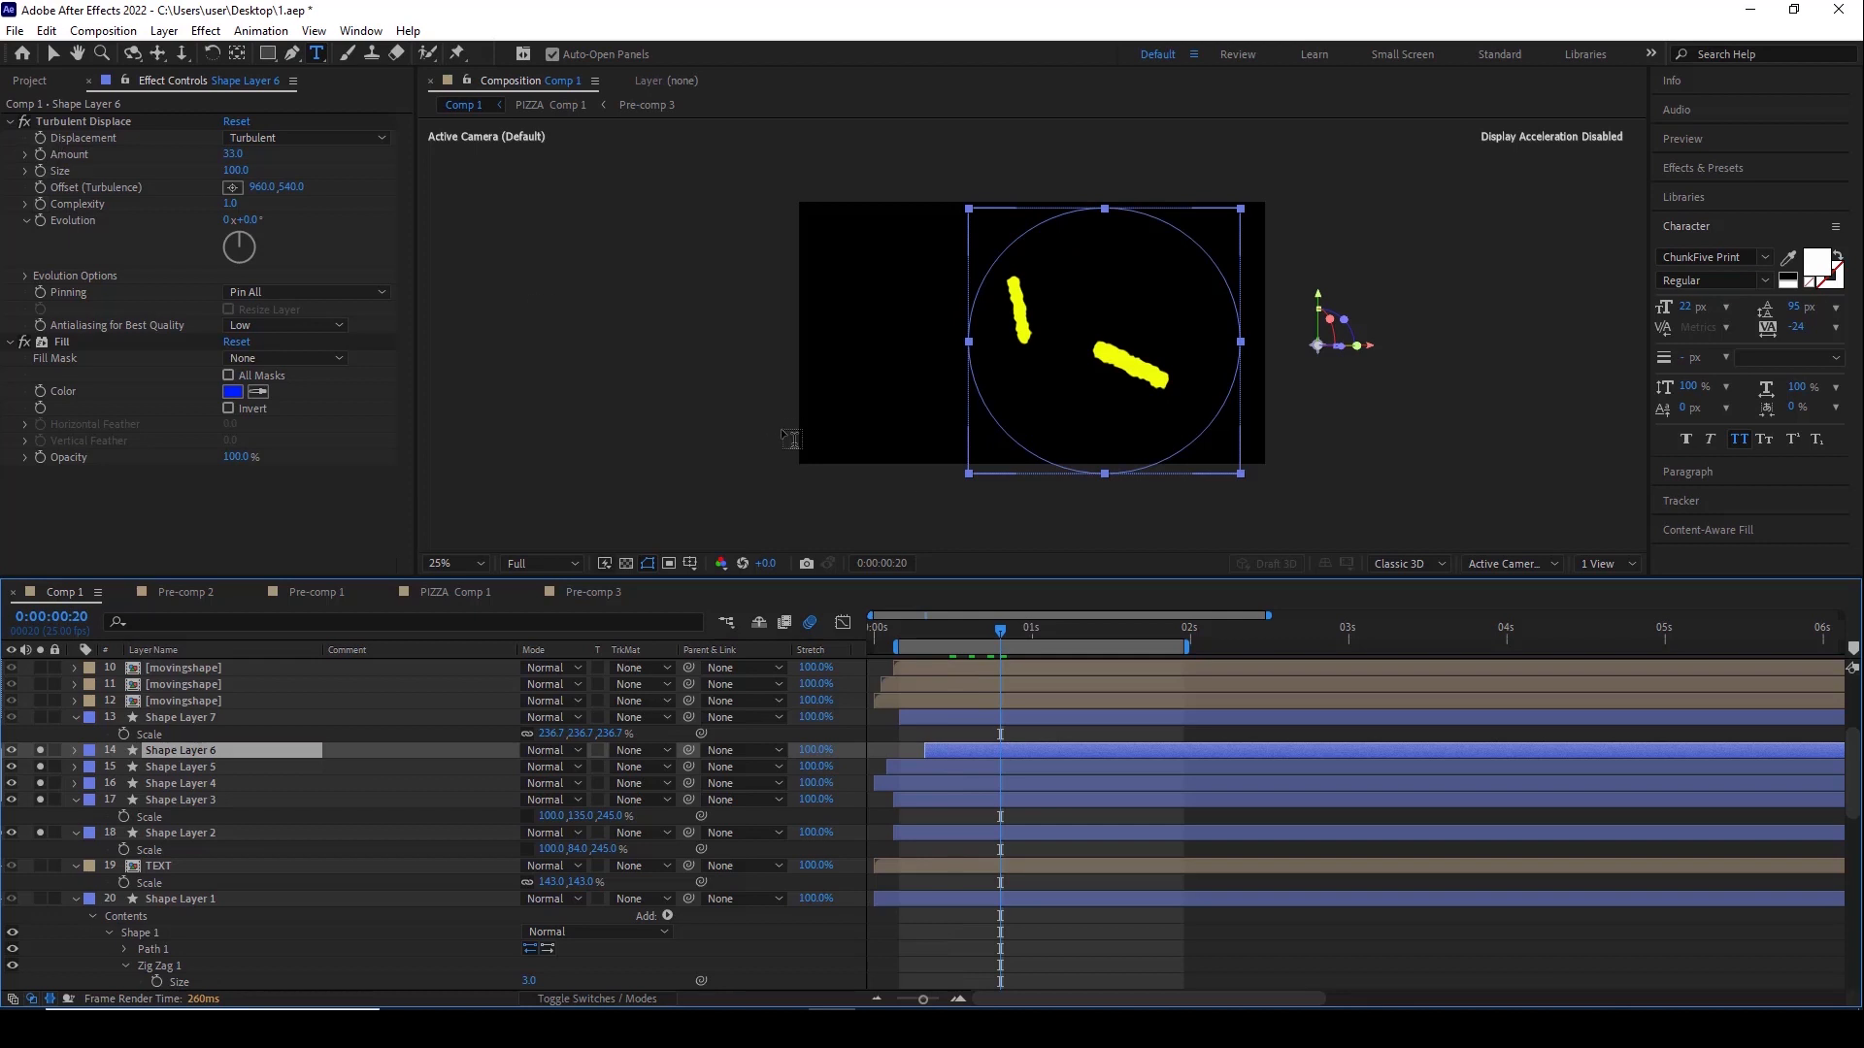
pyautogui.moveTo(1084, 633); pyautogui.dragTo(1033, 633)
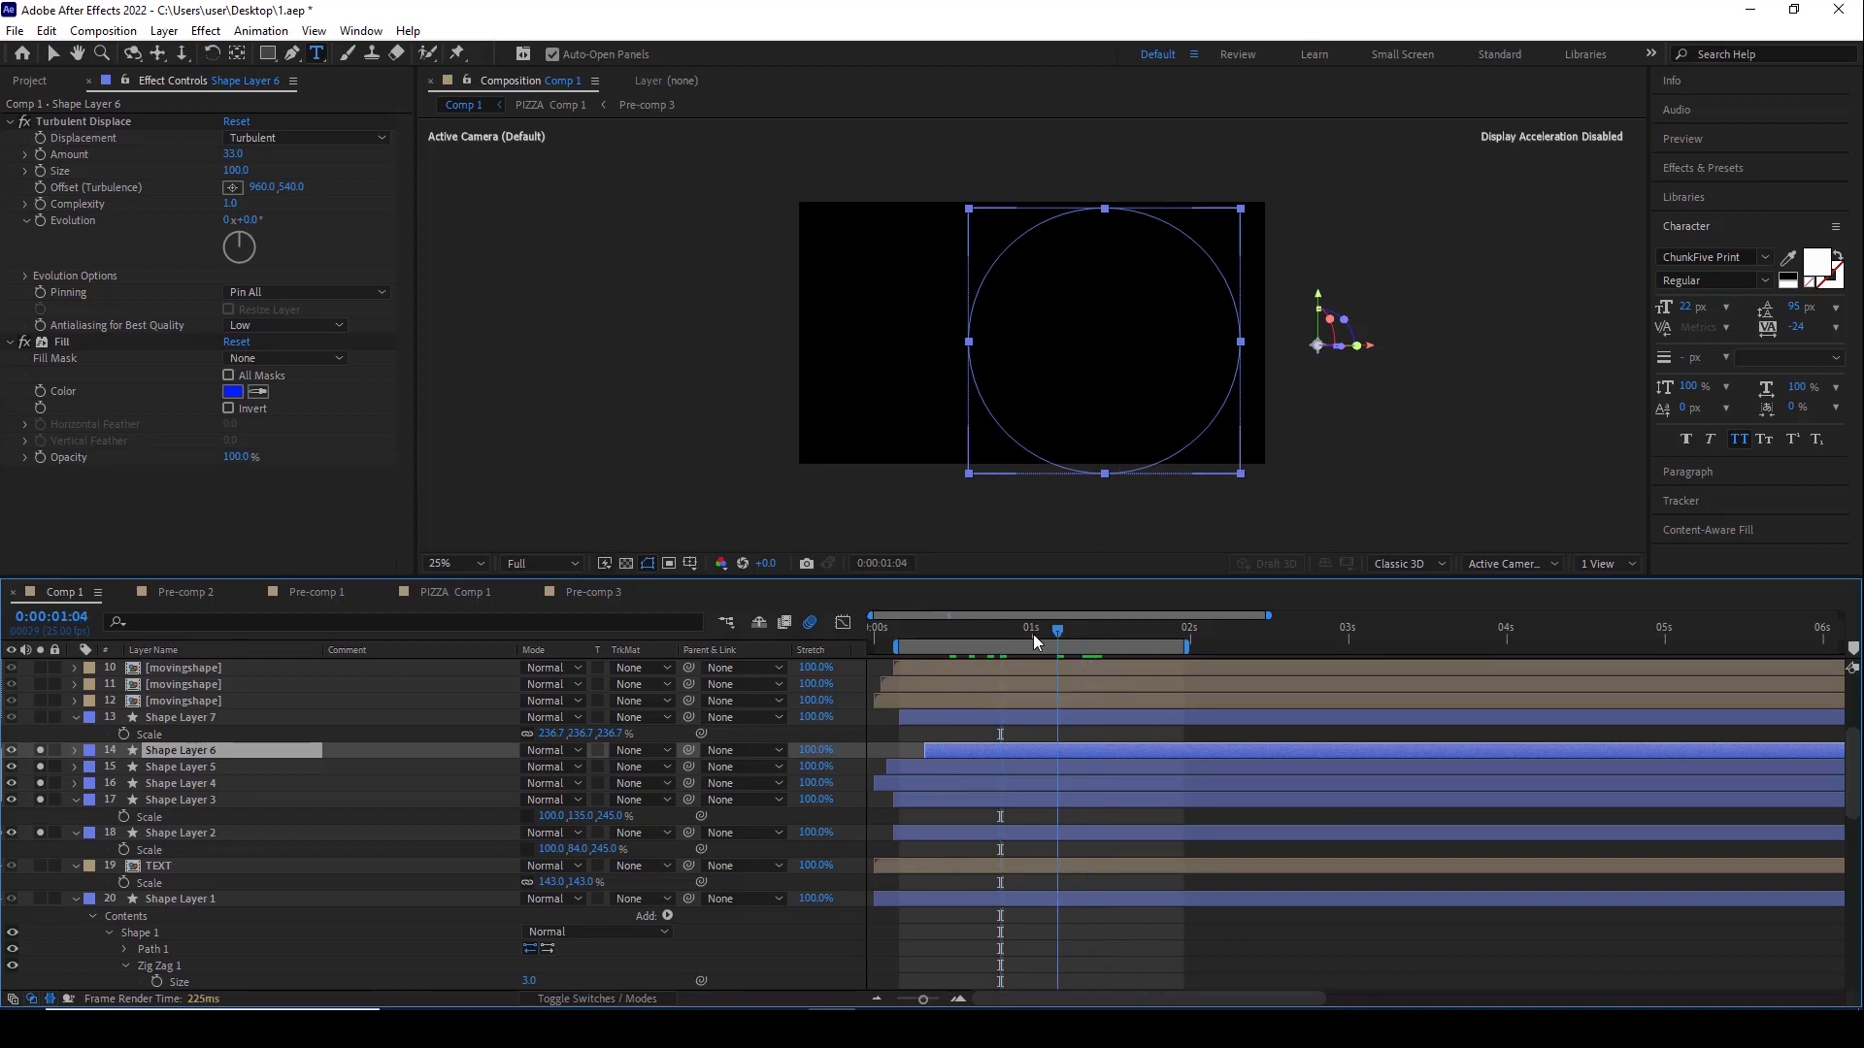
# Select the movingshape layer 12 and unsolo the shape layers to restore the full composition
pyautogui.click(182, 701)
pyautogui.keyDown('alt'); pyautogui.click(40, 799); pyautogui.keyUp('alt')
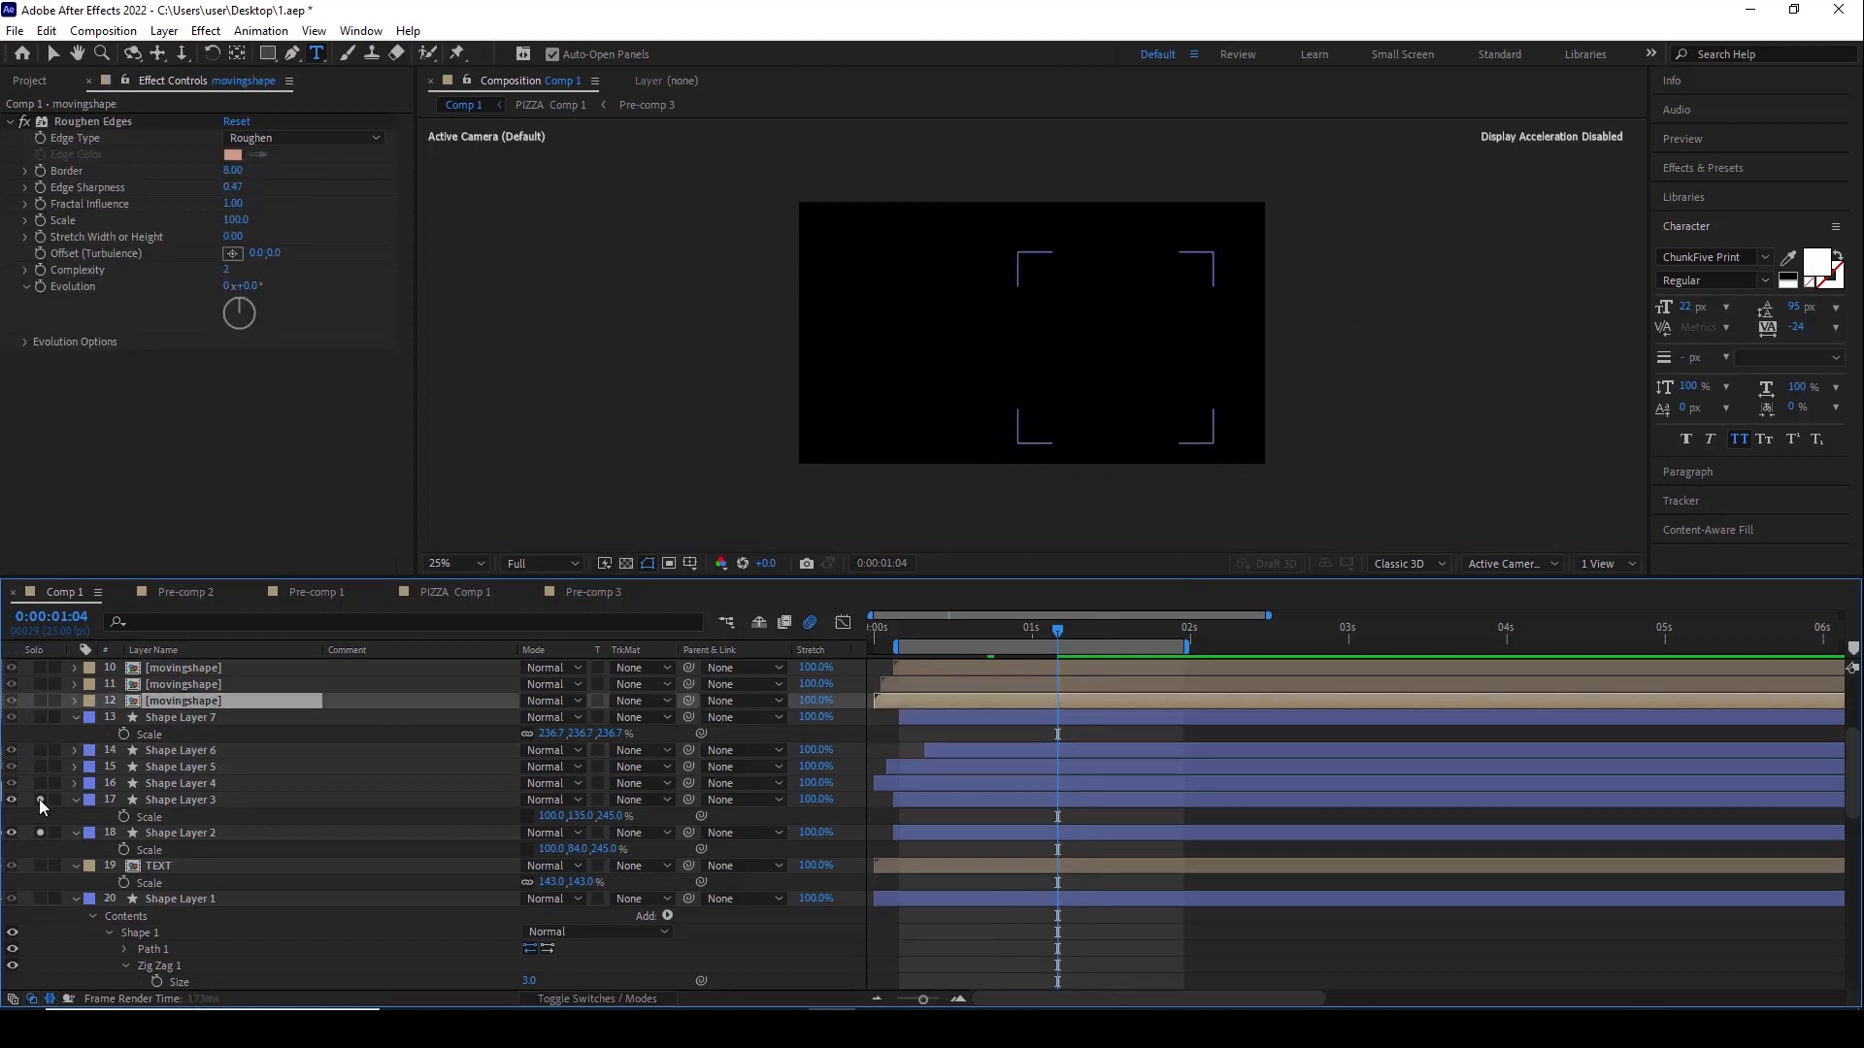
pyautogui.click(39, 701)
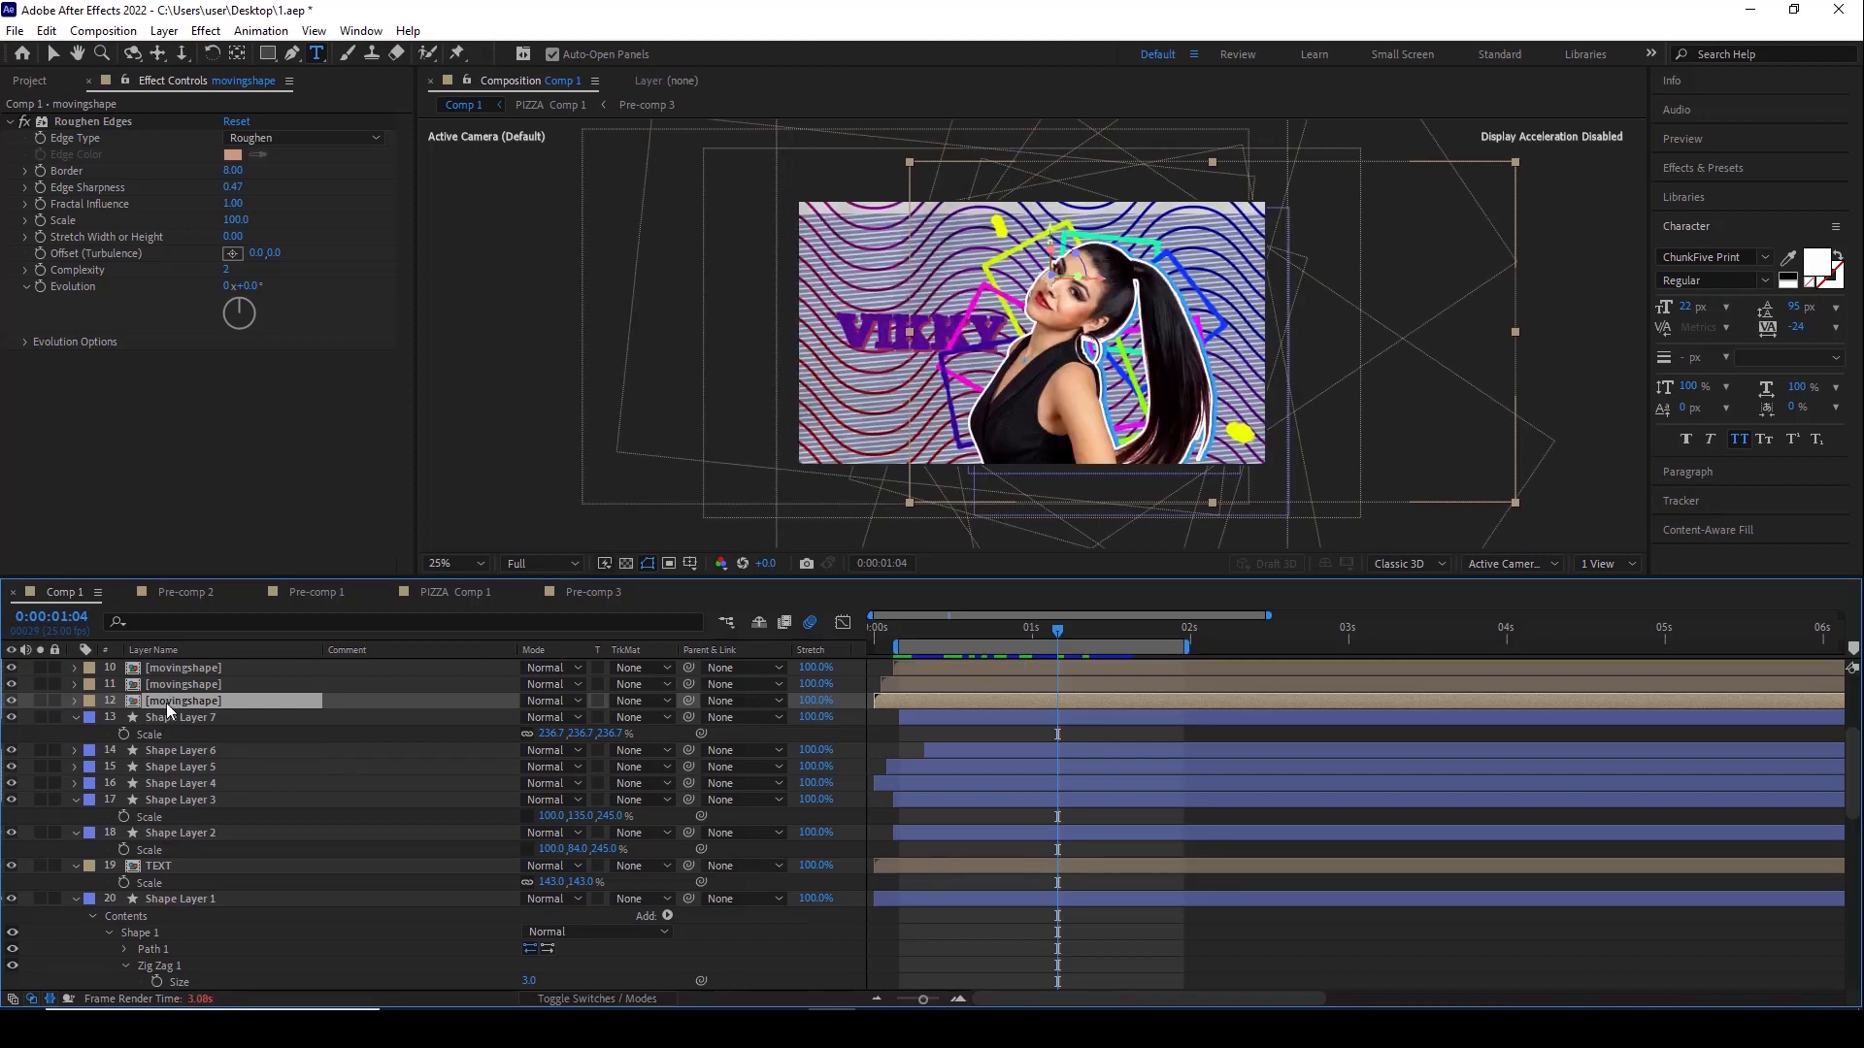
# Open the movingshape pre-comp, reveal Shape Layer 8's Position keyframes and scrub through the square's movement
pyautogui.doubleClick(166, 701)
pyautogui.moveTo(865, 633); pyautogui.dragTo(911, 629)
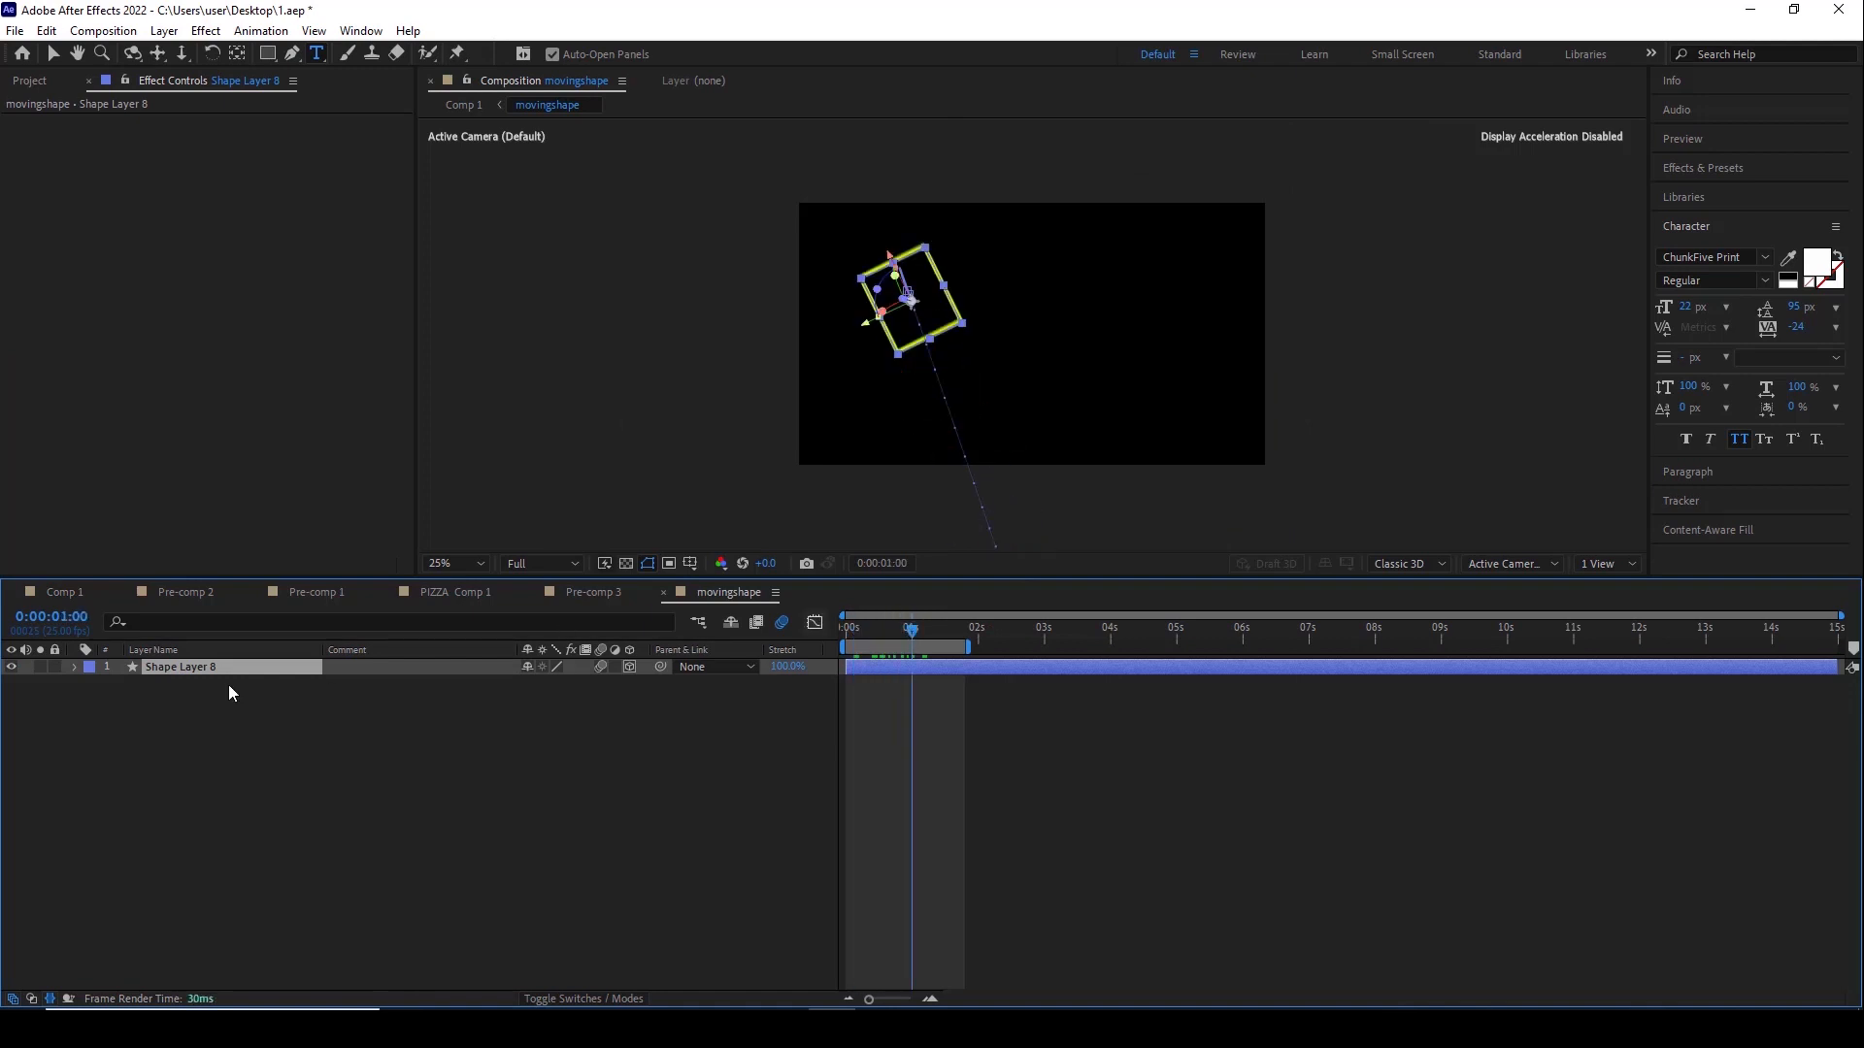
pyautogui.press('p')
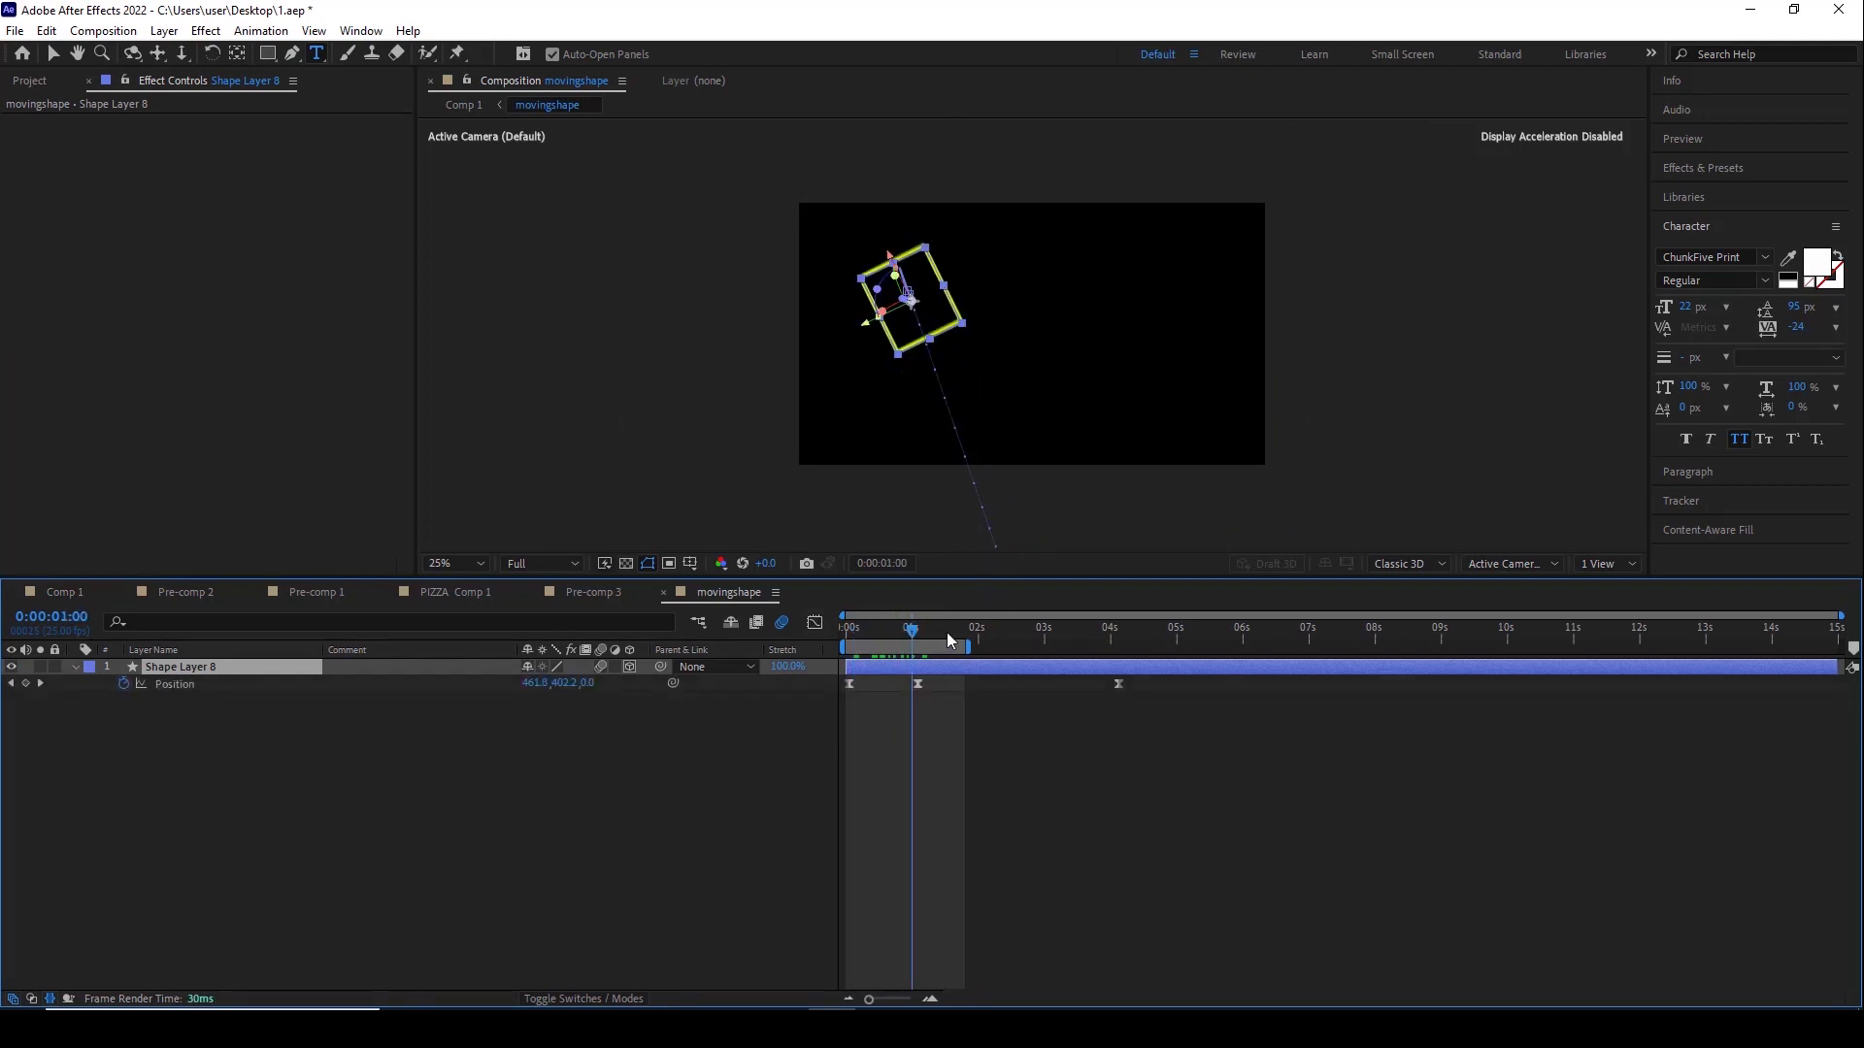
pyautogui.press(',')
pyautogui.click(898, 629)
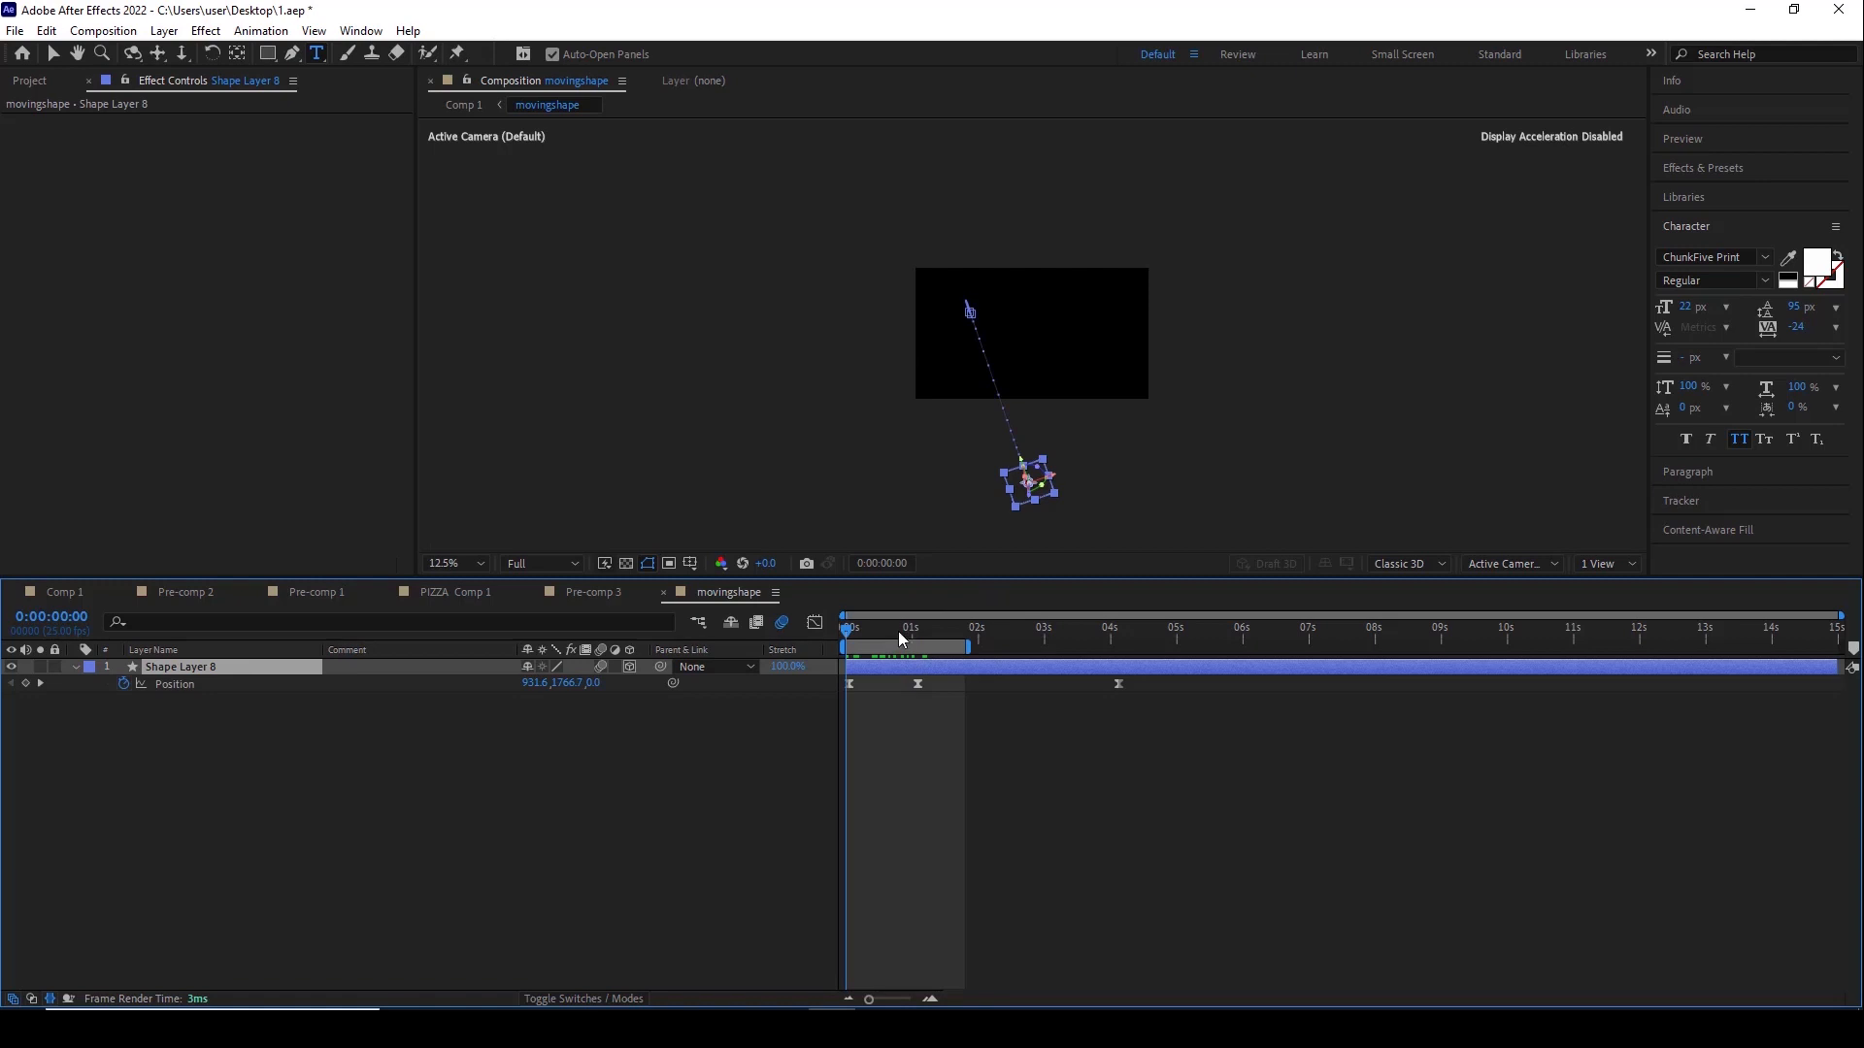
pyautogui.moveTo(940, 637); pyautogui.dragTo(851, 631)
pyautogui.click(917, 631)
# Go back to Comp 1 and select the movingshape layer 11 to review its Fill and Roughen Edges effects
pyautogui.click(596, 593)
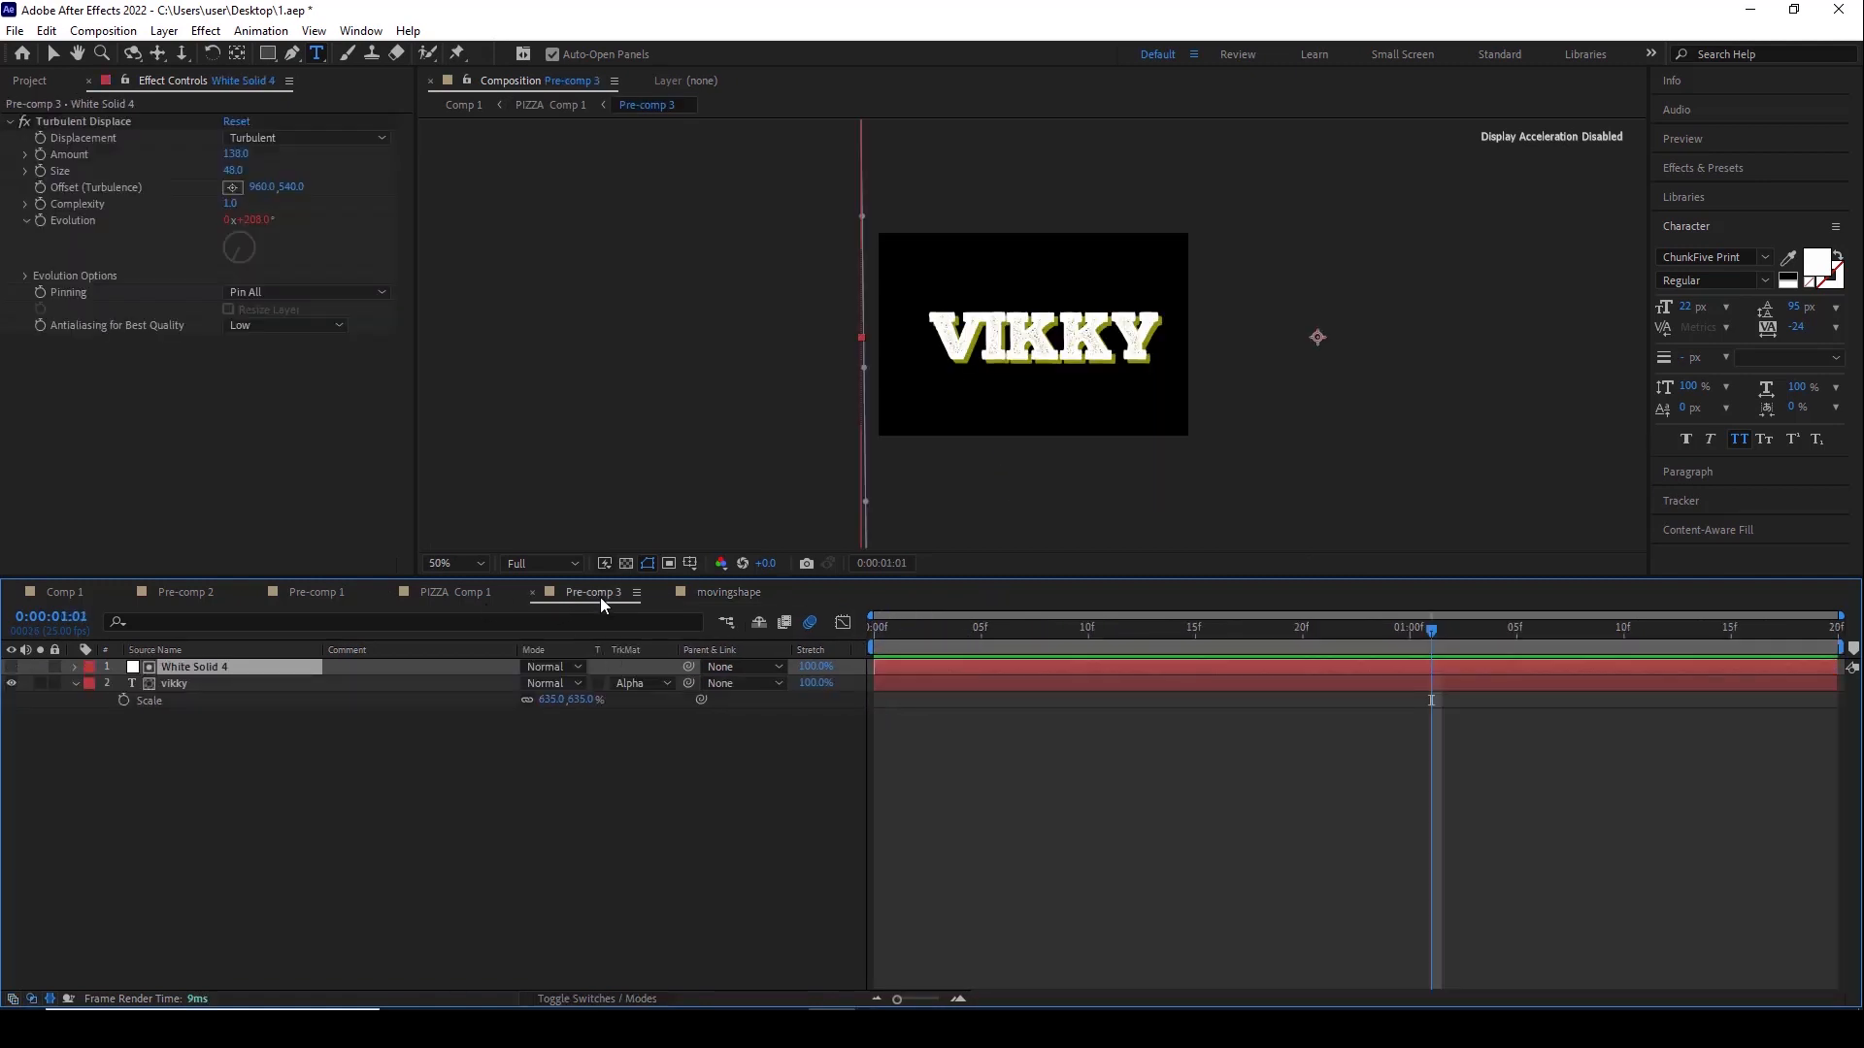
pyautogui.click(64, 593)
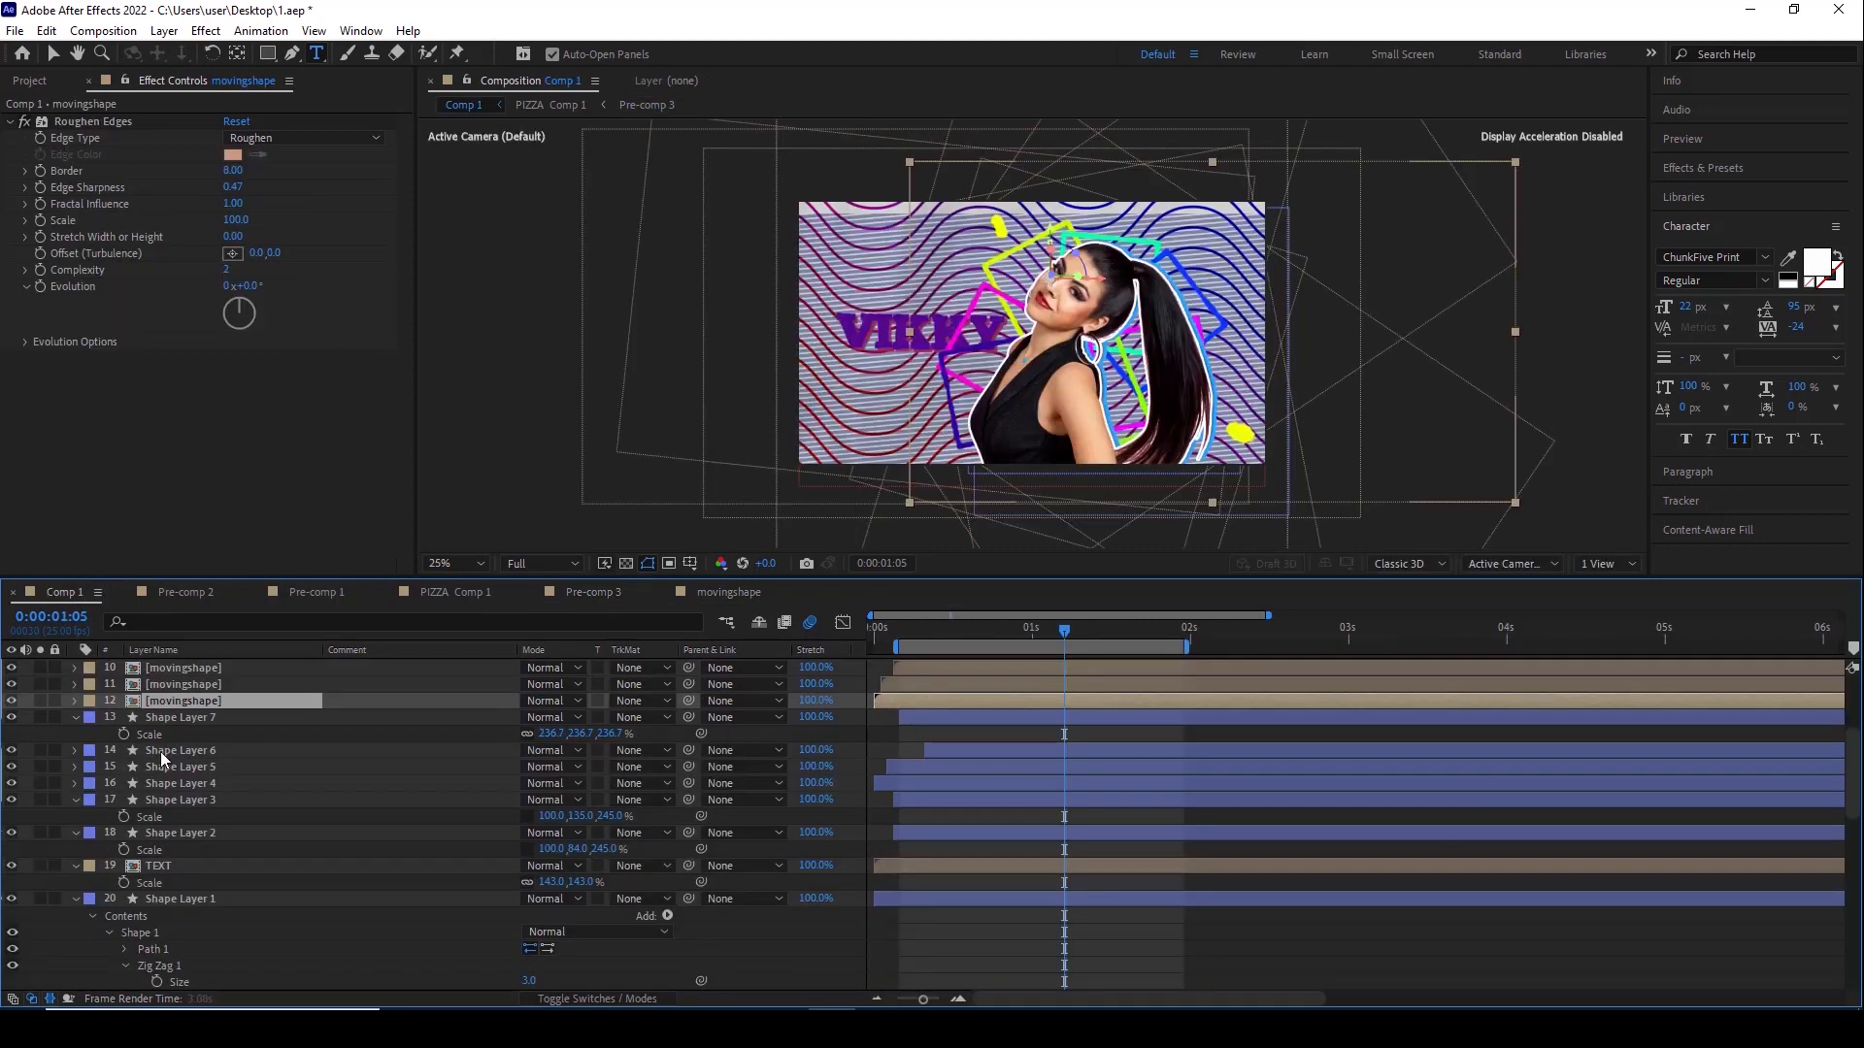
pyautogui.scroll(3, 162, 767)
pyautogui.click(172, 784)
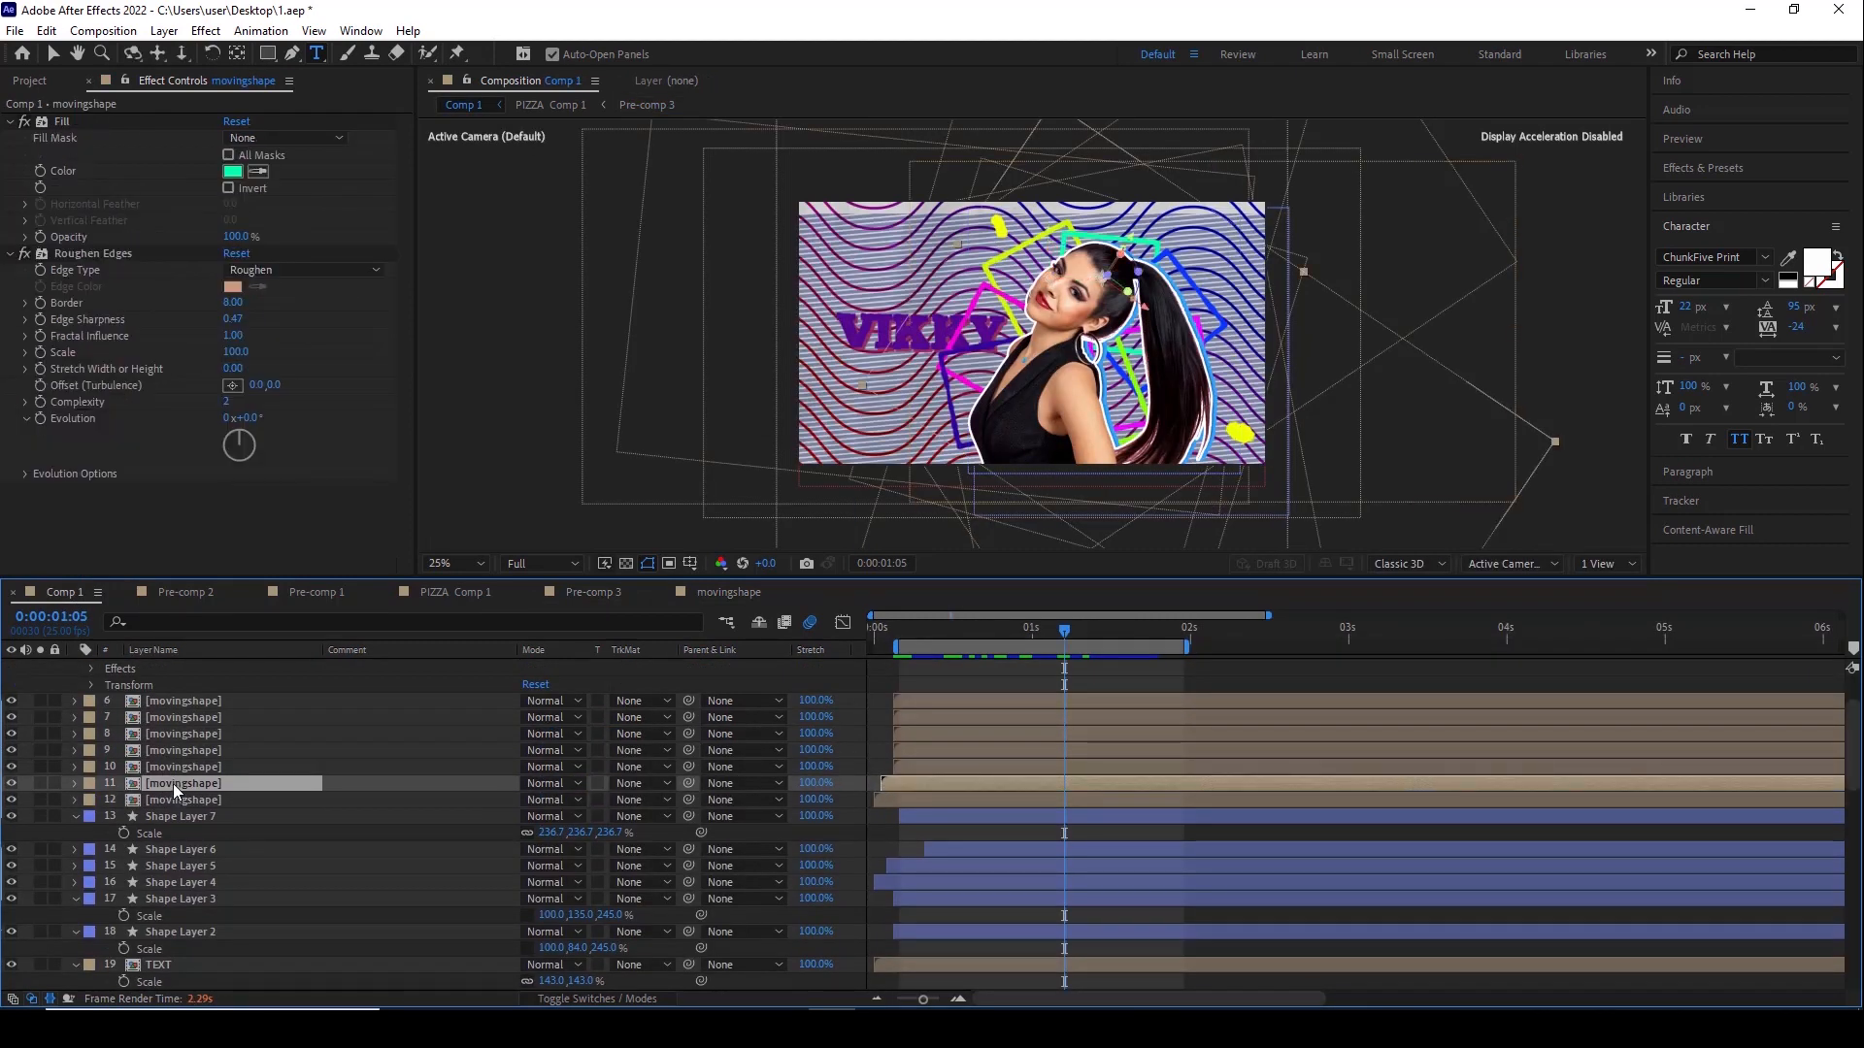
# Solo movingshape layers 6 to 12 plus Shape Layer 7, and compare the effects on layers 12 and 11
pyautogui.click(41, 783)
pyautogui.click(43, 765)
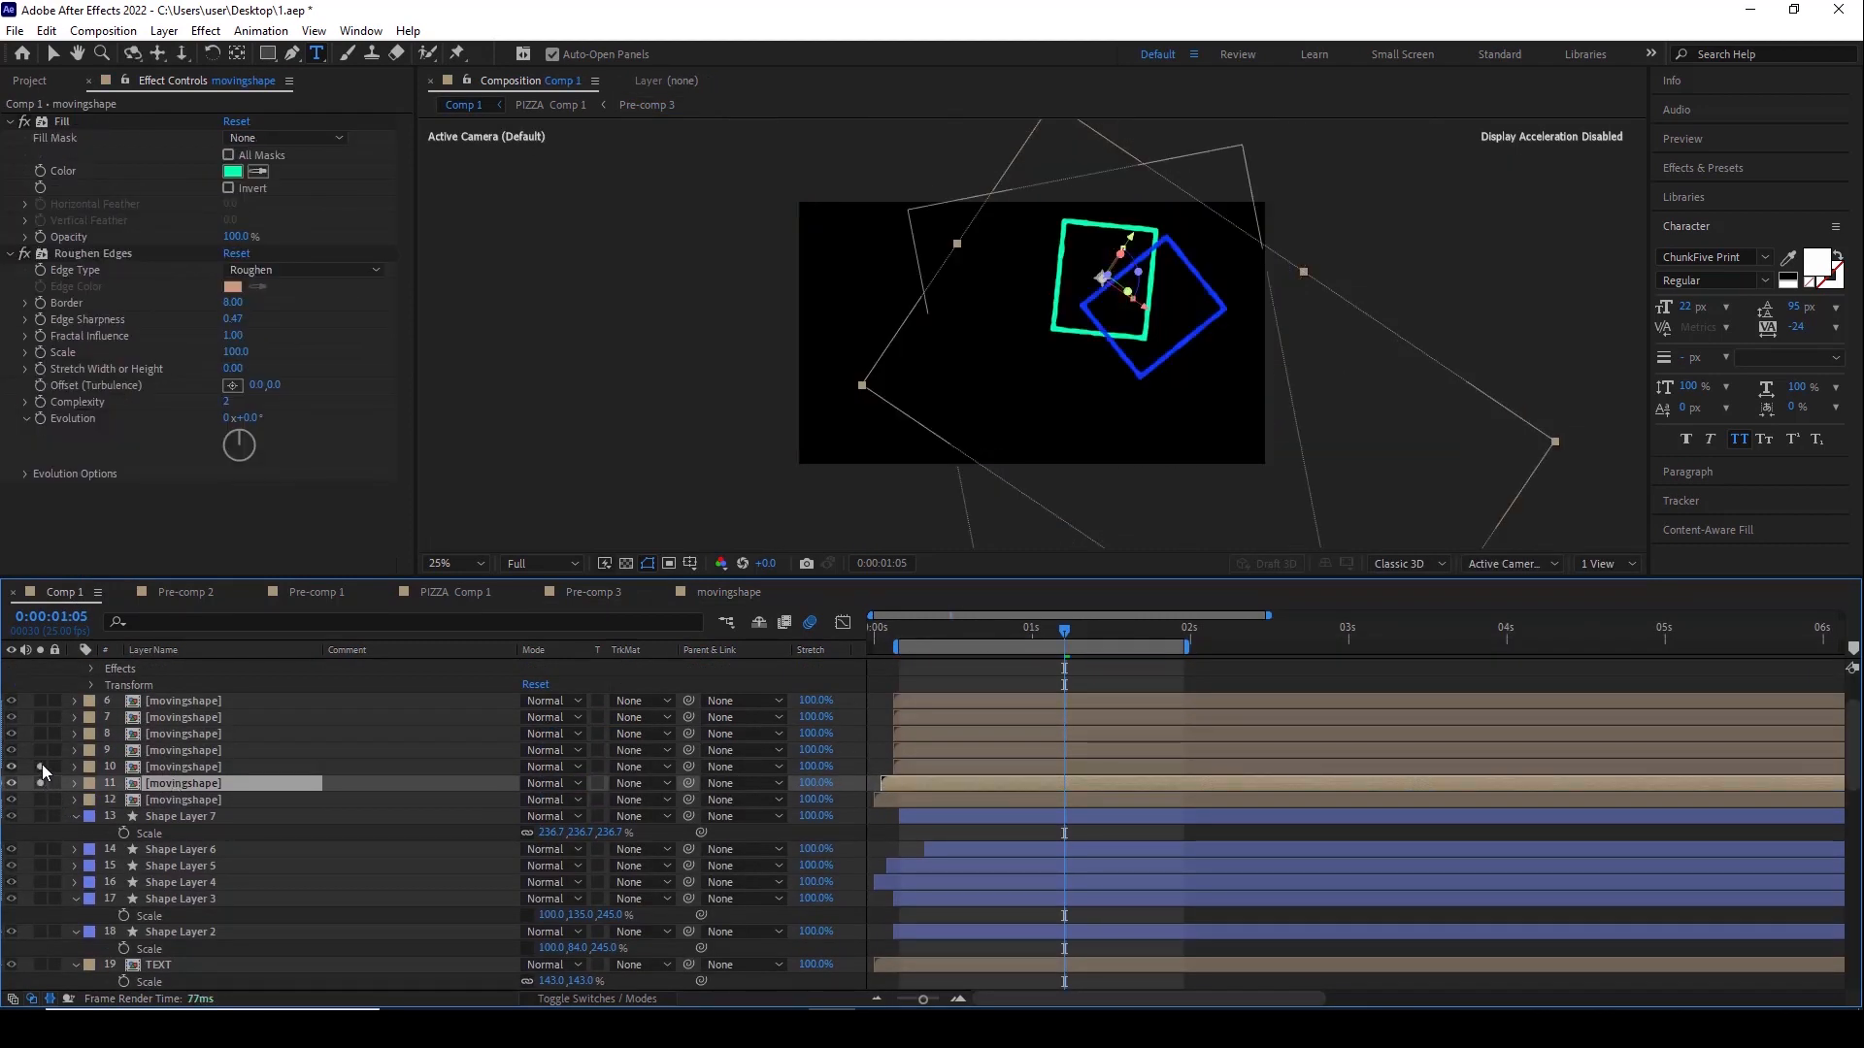
pyautogui.click(41, 749)
pyautogui.click(40, 734)
pyautogui.click(39, 717)
pyautogui.click(40, 701)
pyautogui.click(40, 799)
pyautogui.click(41, 815)
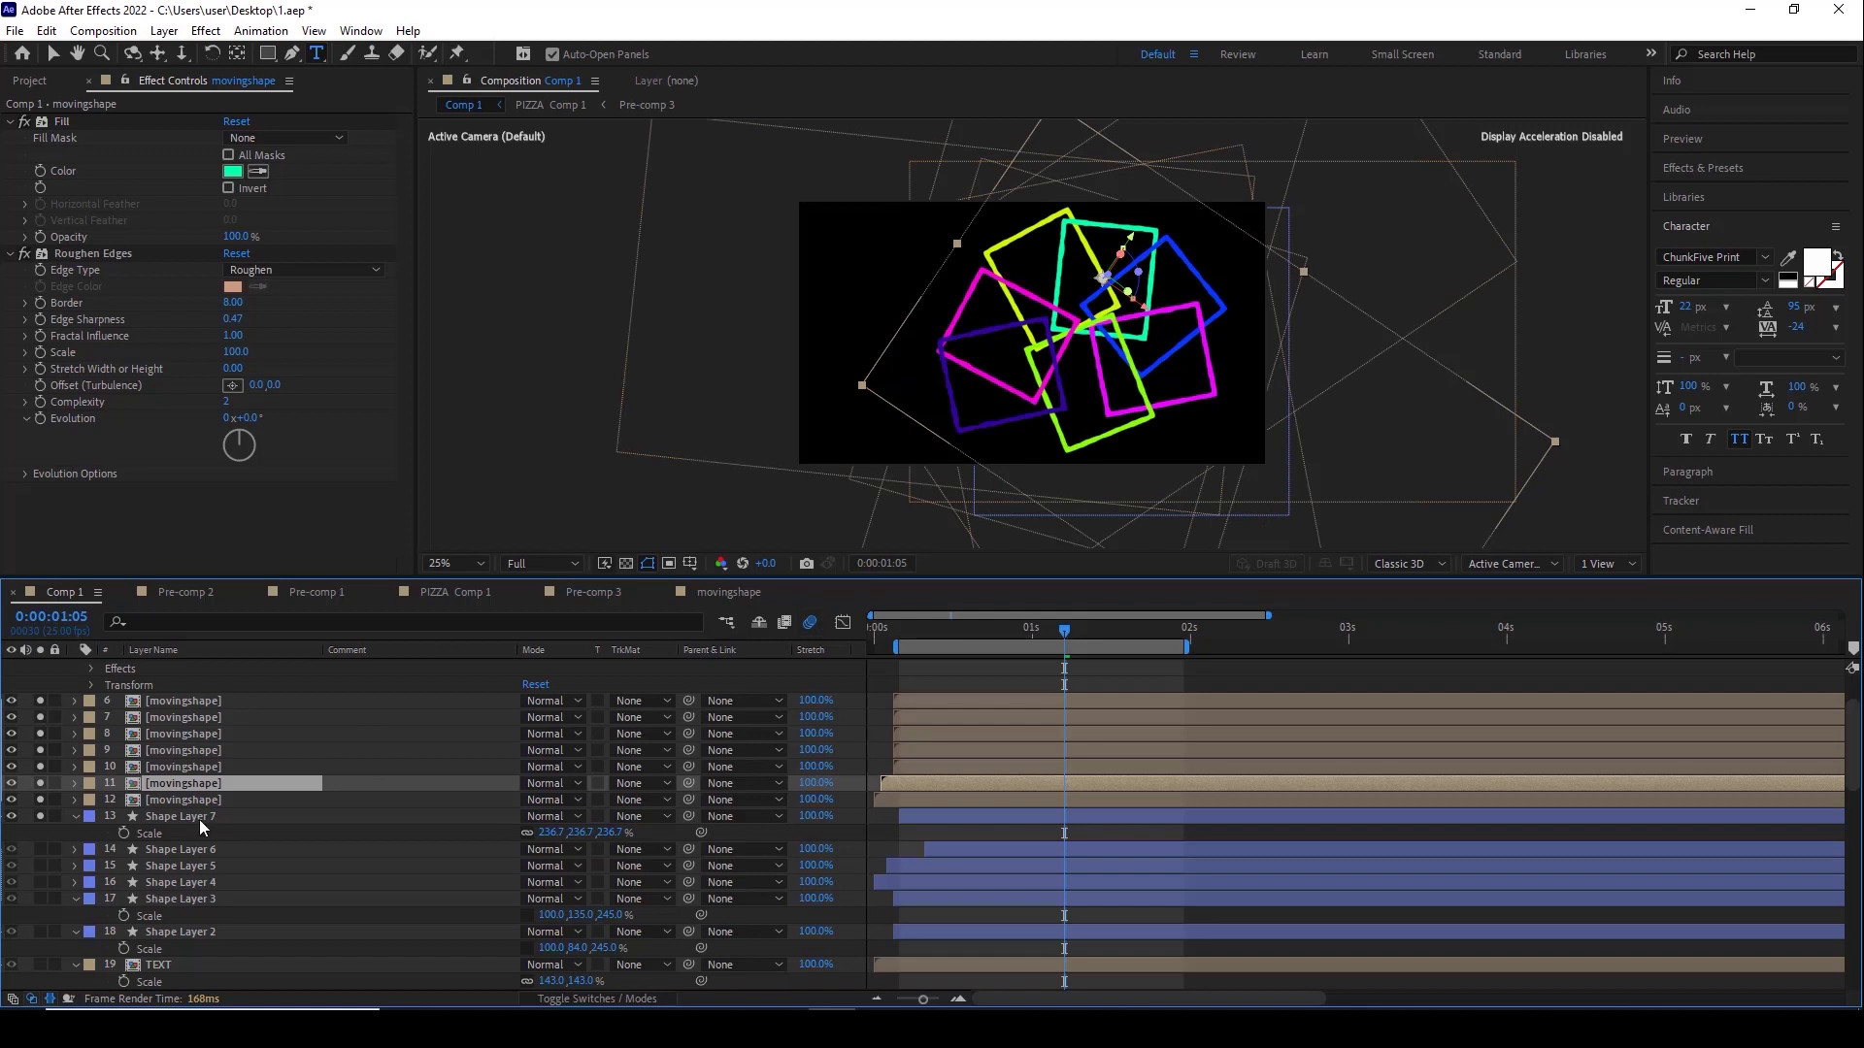
pyautogui.click(181, 800)
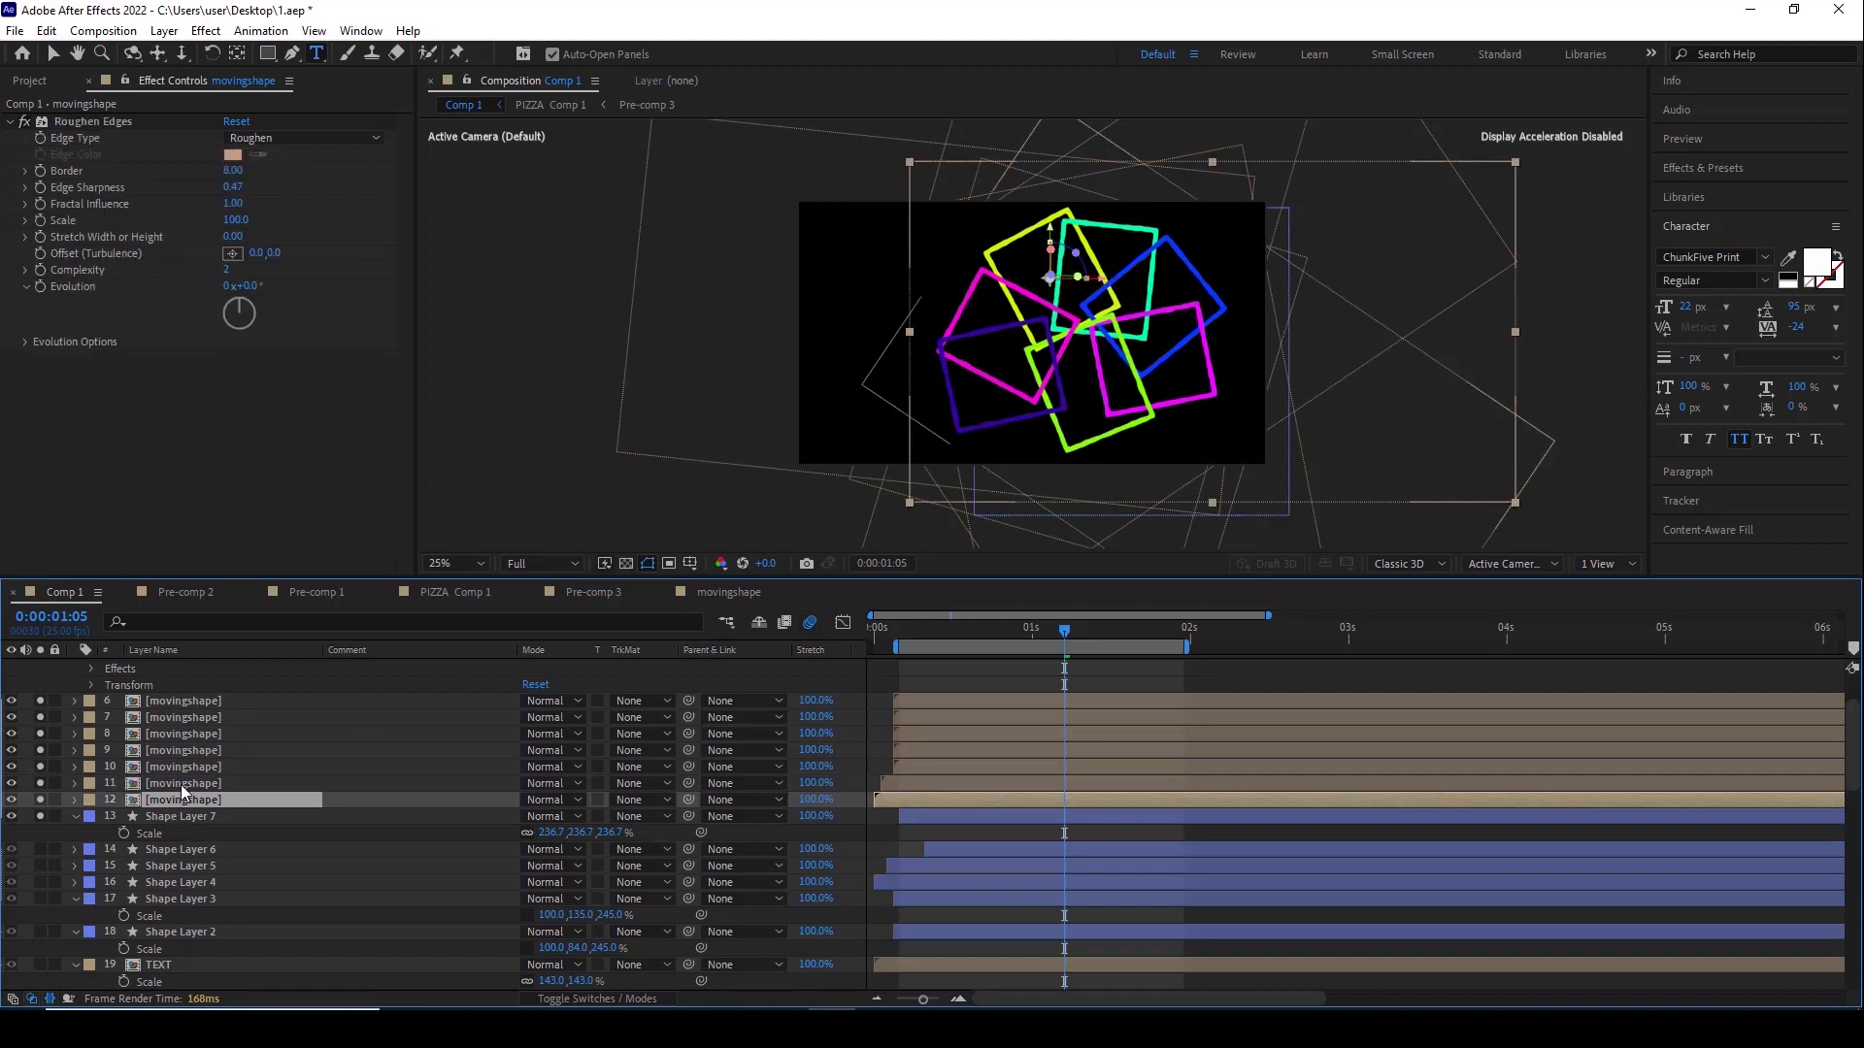
pyautogui.click(180, 785)
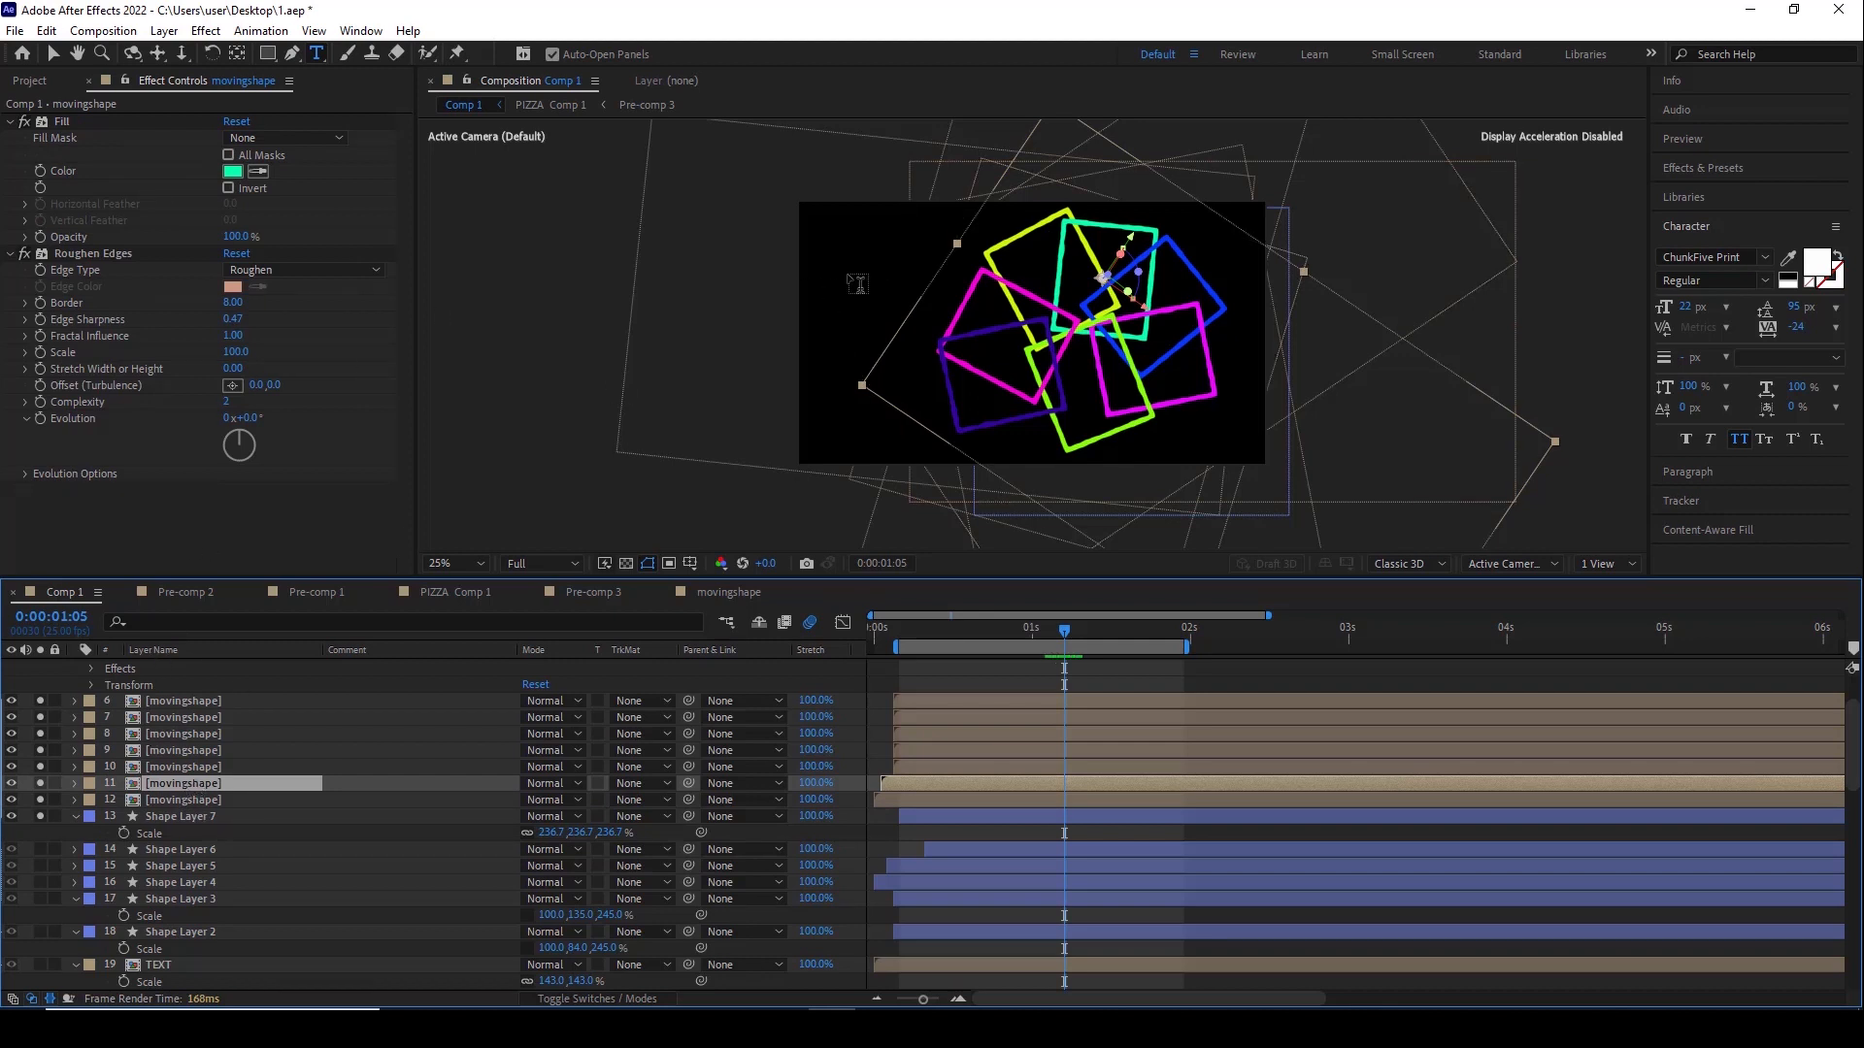
# Compare the Fill colours of movingshape layers 10 and 9, and unsolo the layers to restore the full composition
pyautogui.click(178, 770)
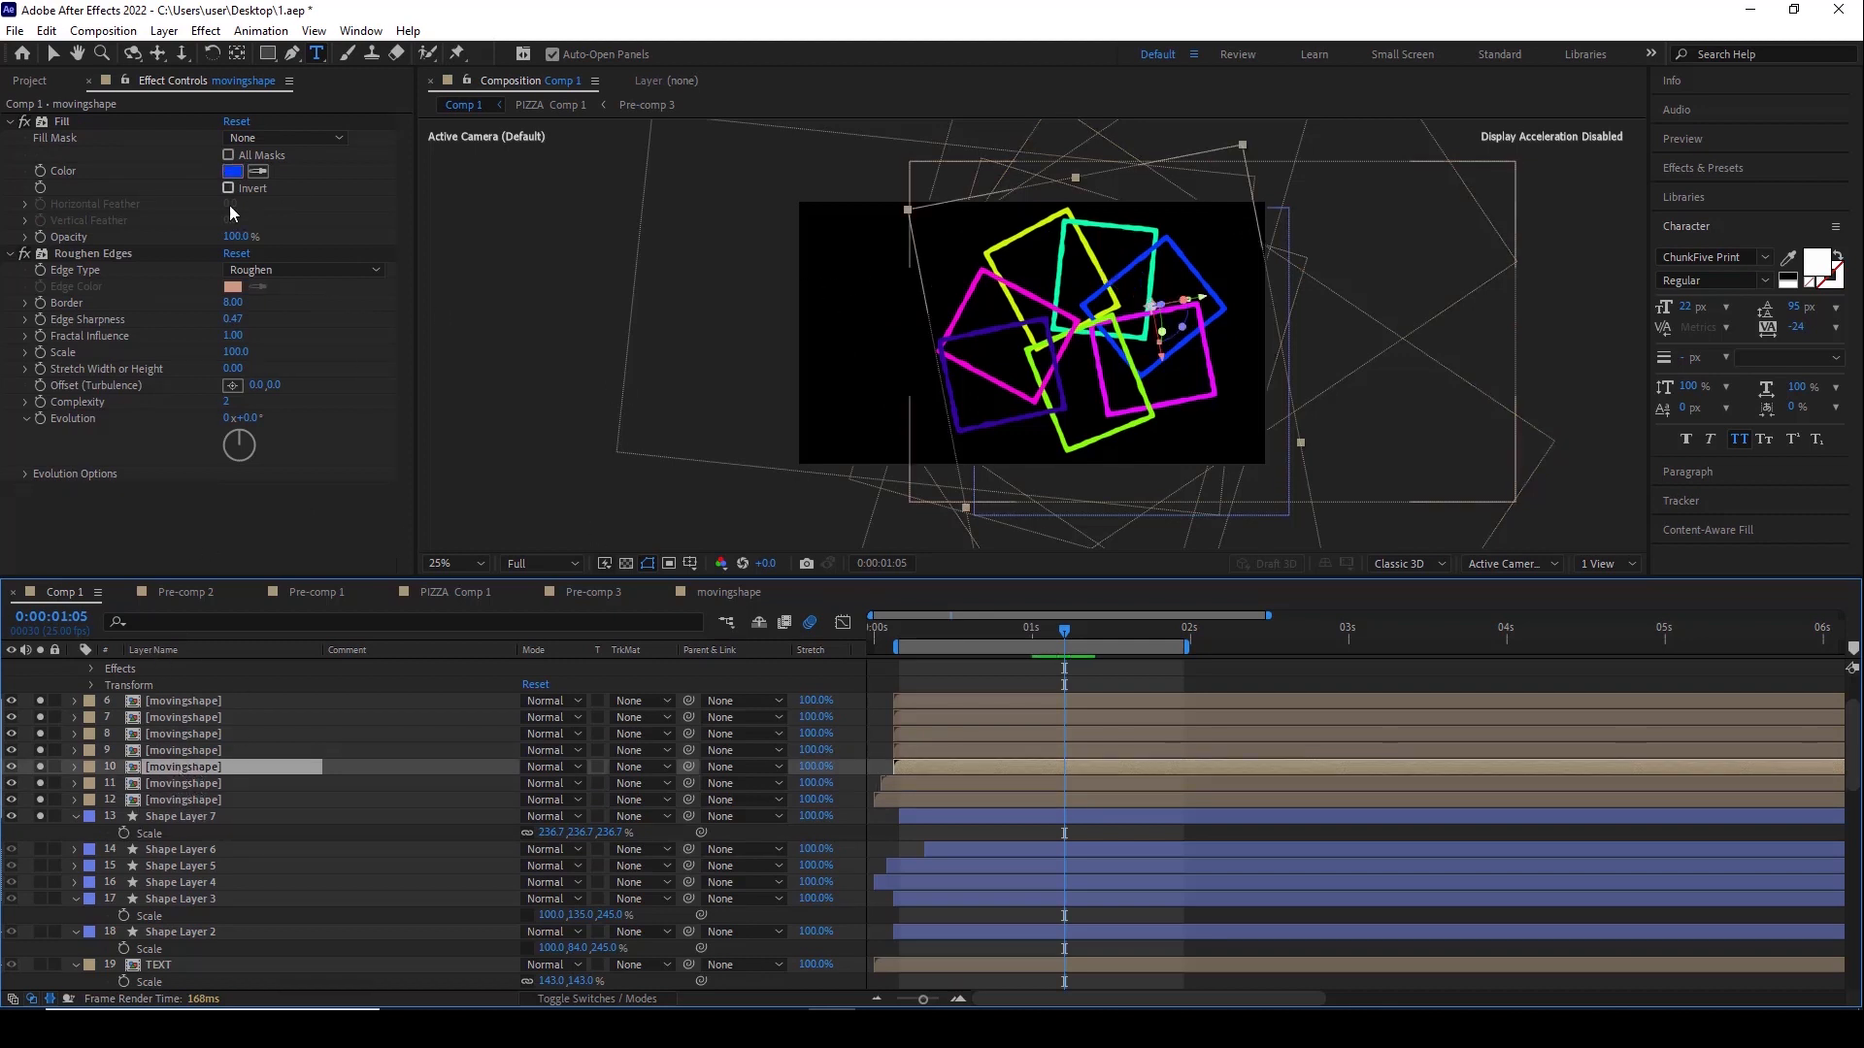
pyautogui.click(208, 749)
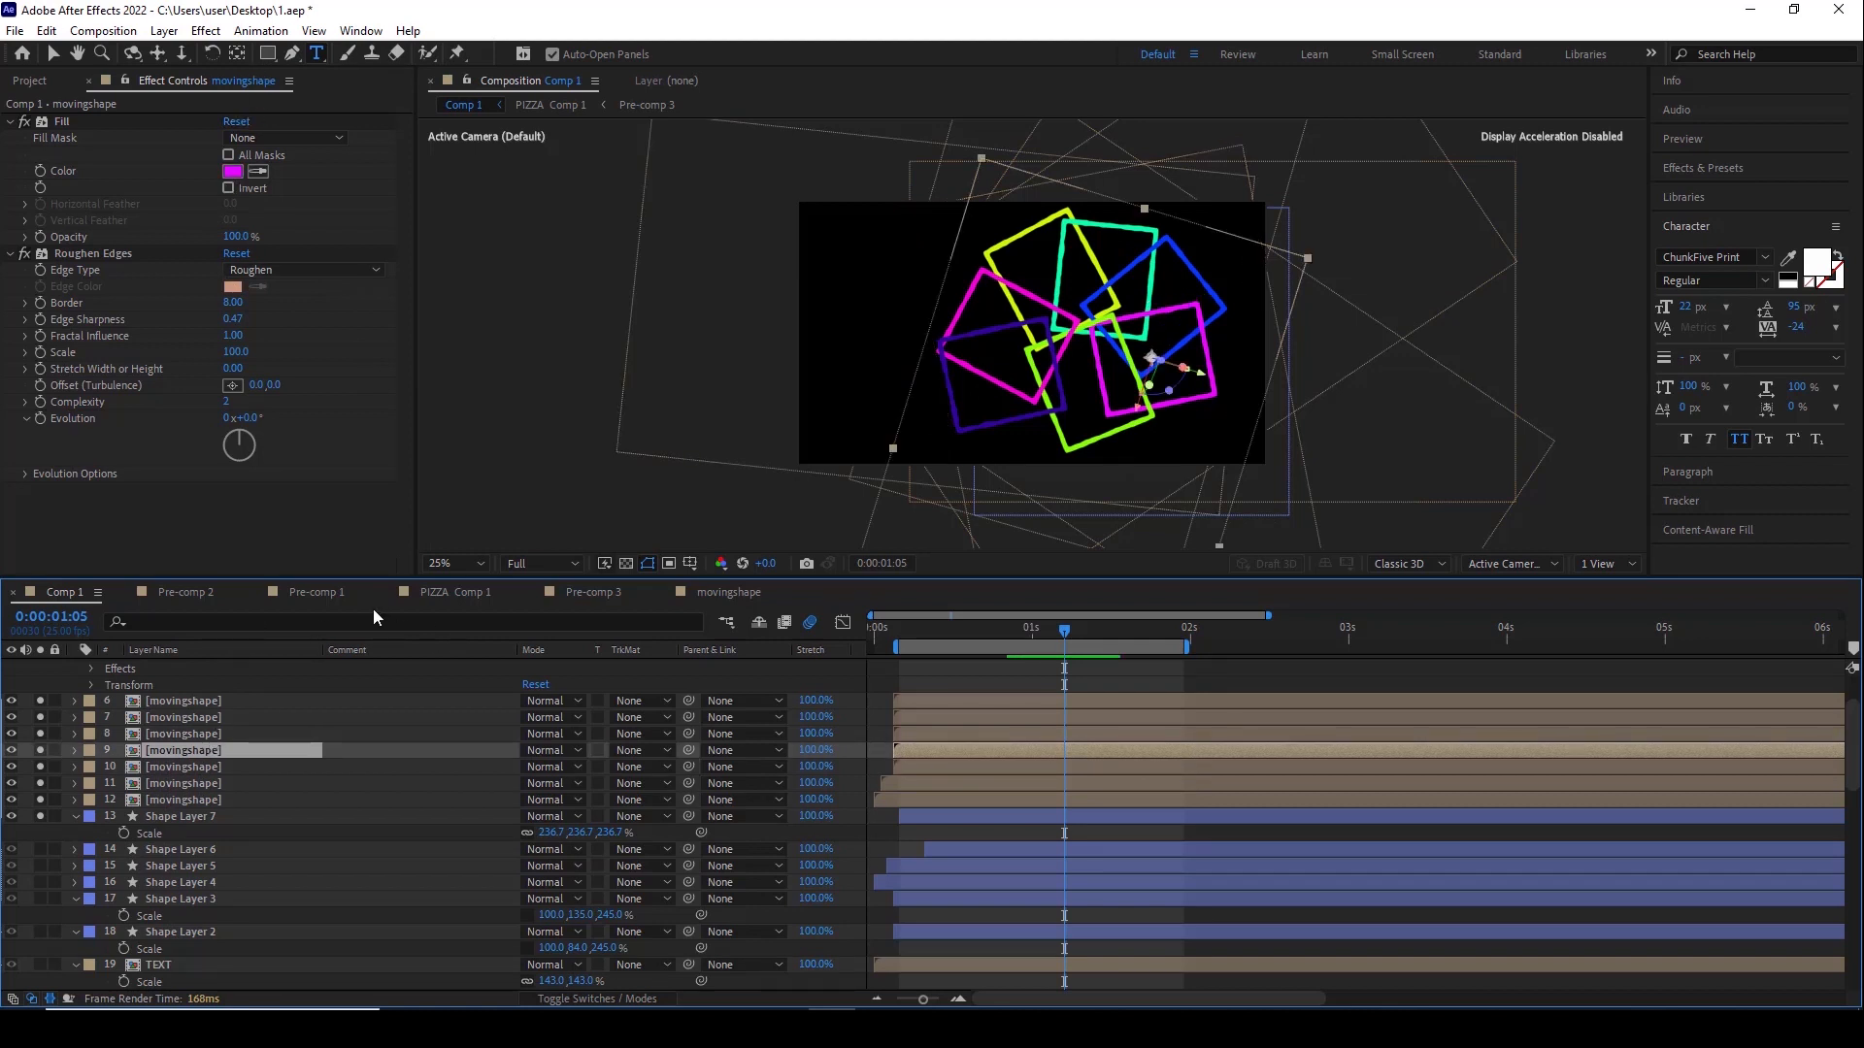
pyautogui.moveTo(40, 816); pyautogui.dragTo(37, 705)
pyautogui.scroll(3, 157, 742)
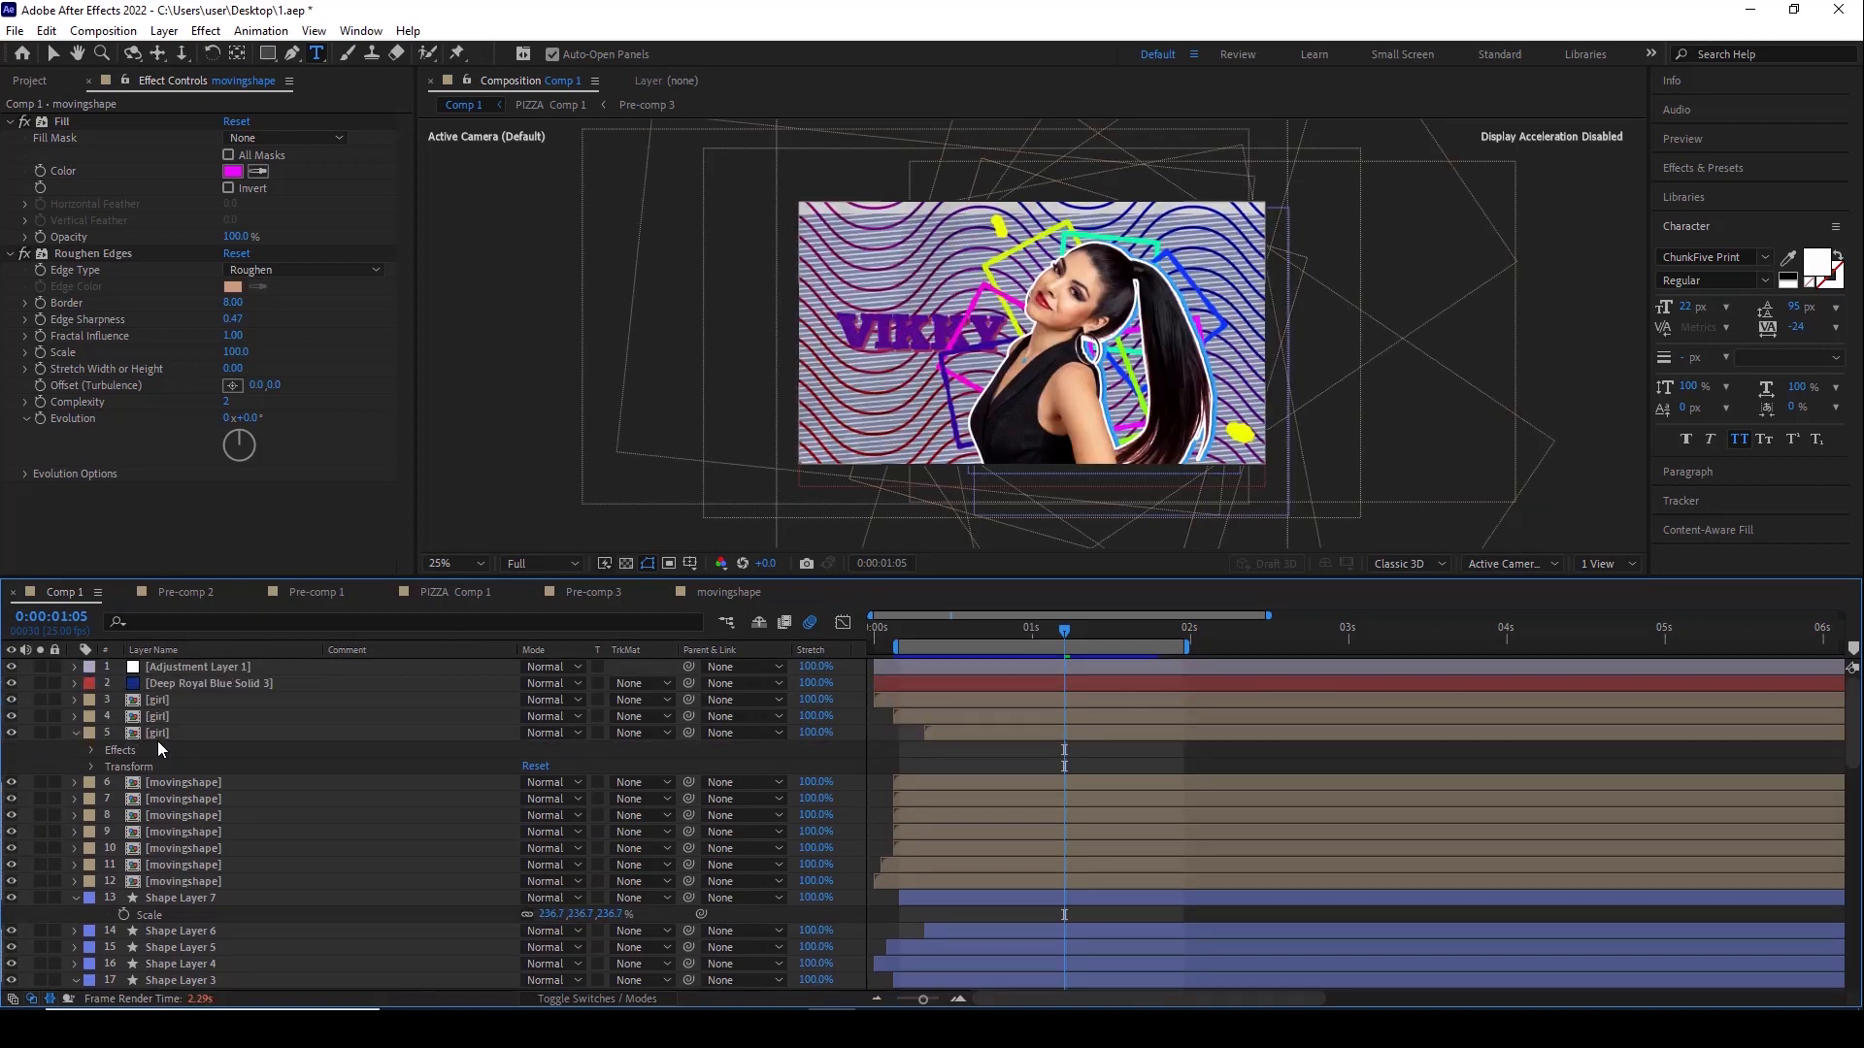
# Solo and unsolo girl layer 5 to check it in isolation, and open the girl pre-comp
pyautogui.click(159, 735)
pyautogui.click(43, 732)
pyautogui.click(43, 732)
pyautogui.doubleClick(159, 733)
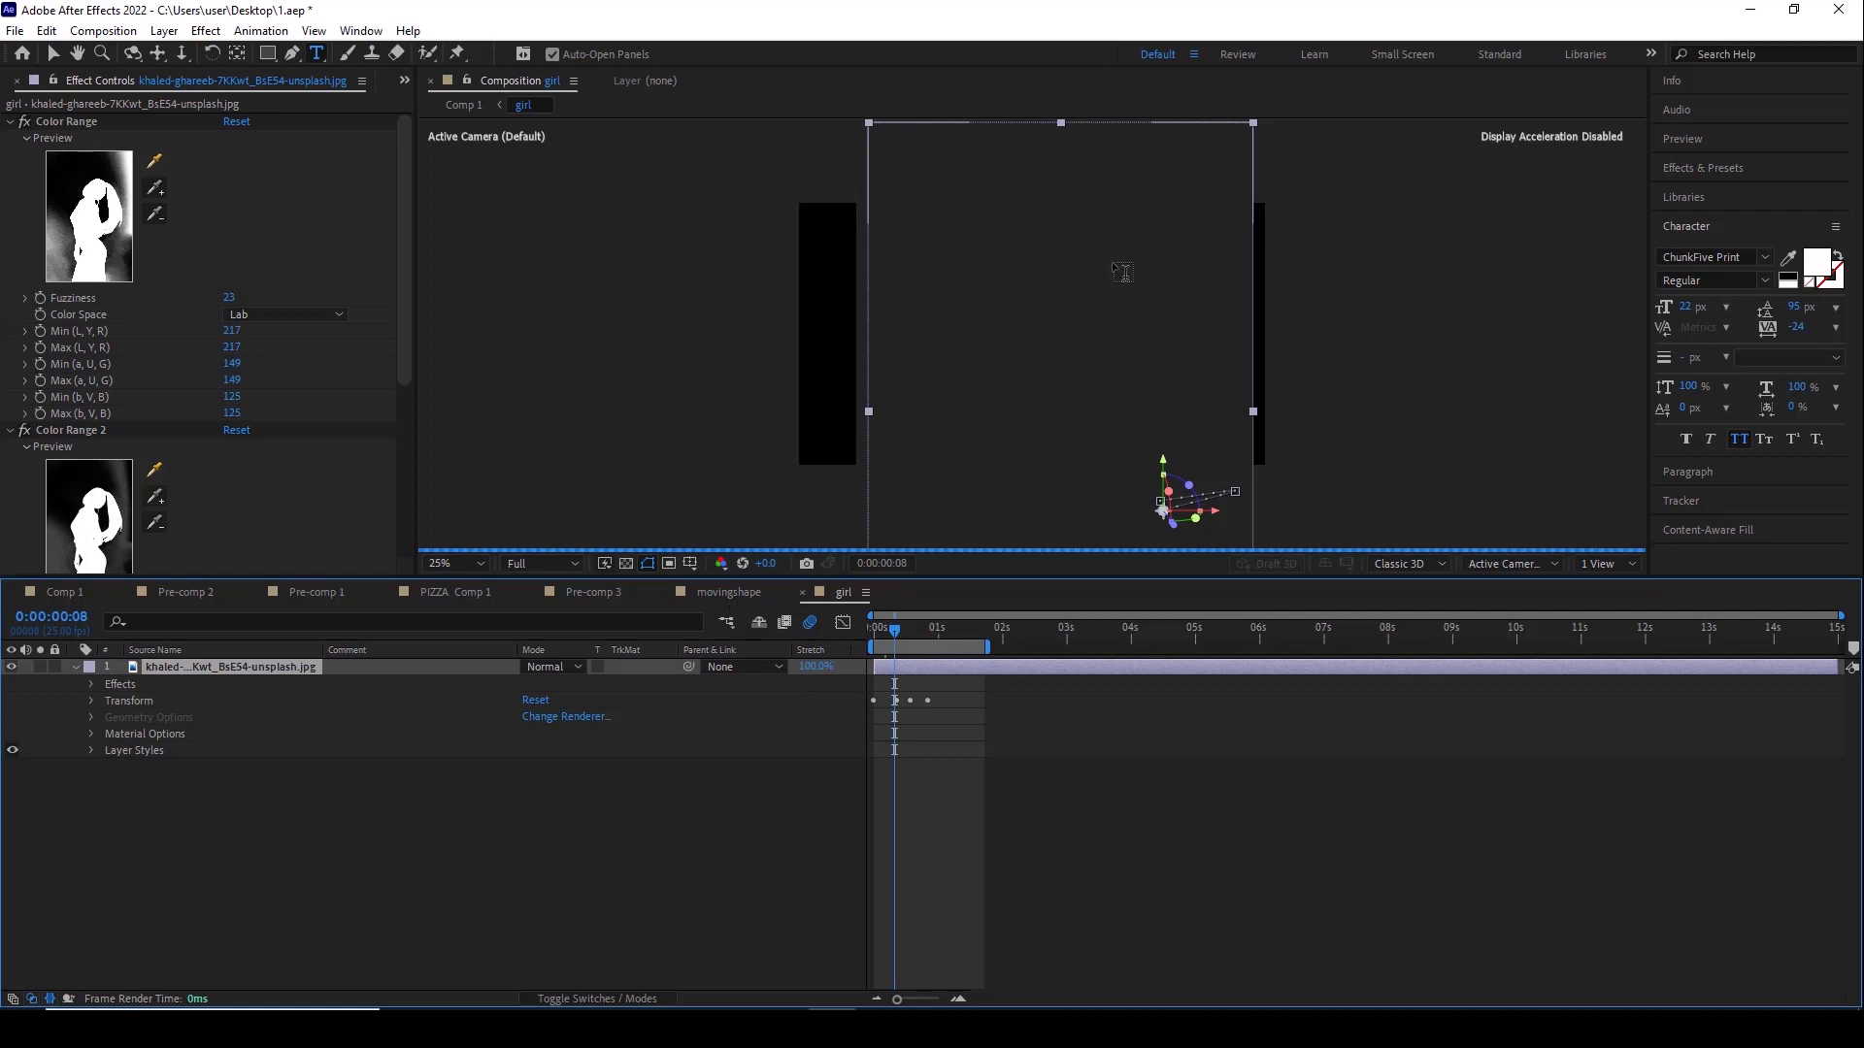
# Scrub through the start of the girl pre-comp and review the photo's Color Range and Matte Choker effects
pyautogui.press(',')
pyautogui.moveTo(894, 629); pyautogui.dragTo(911, 635)
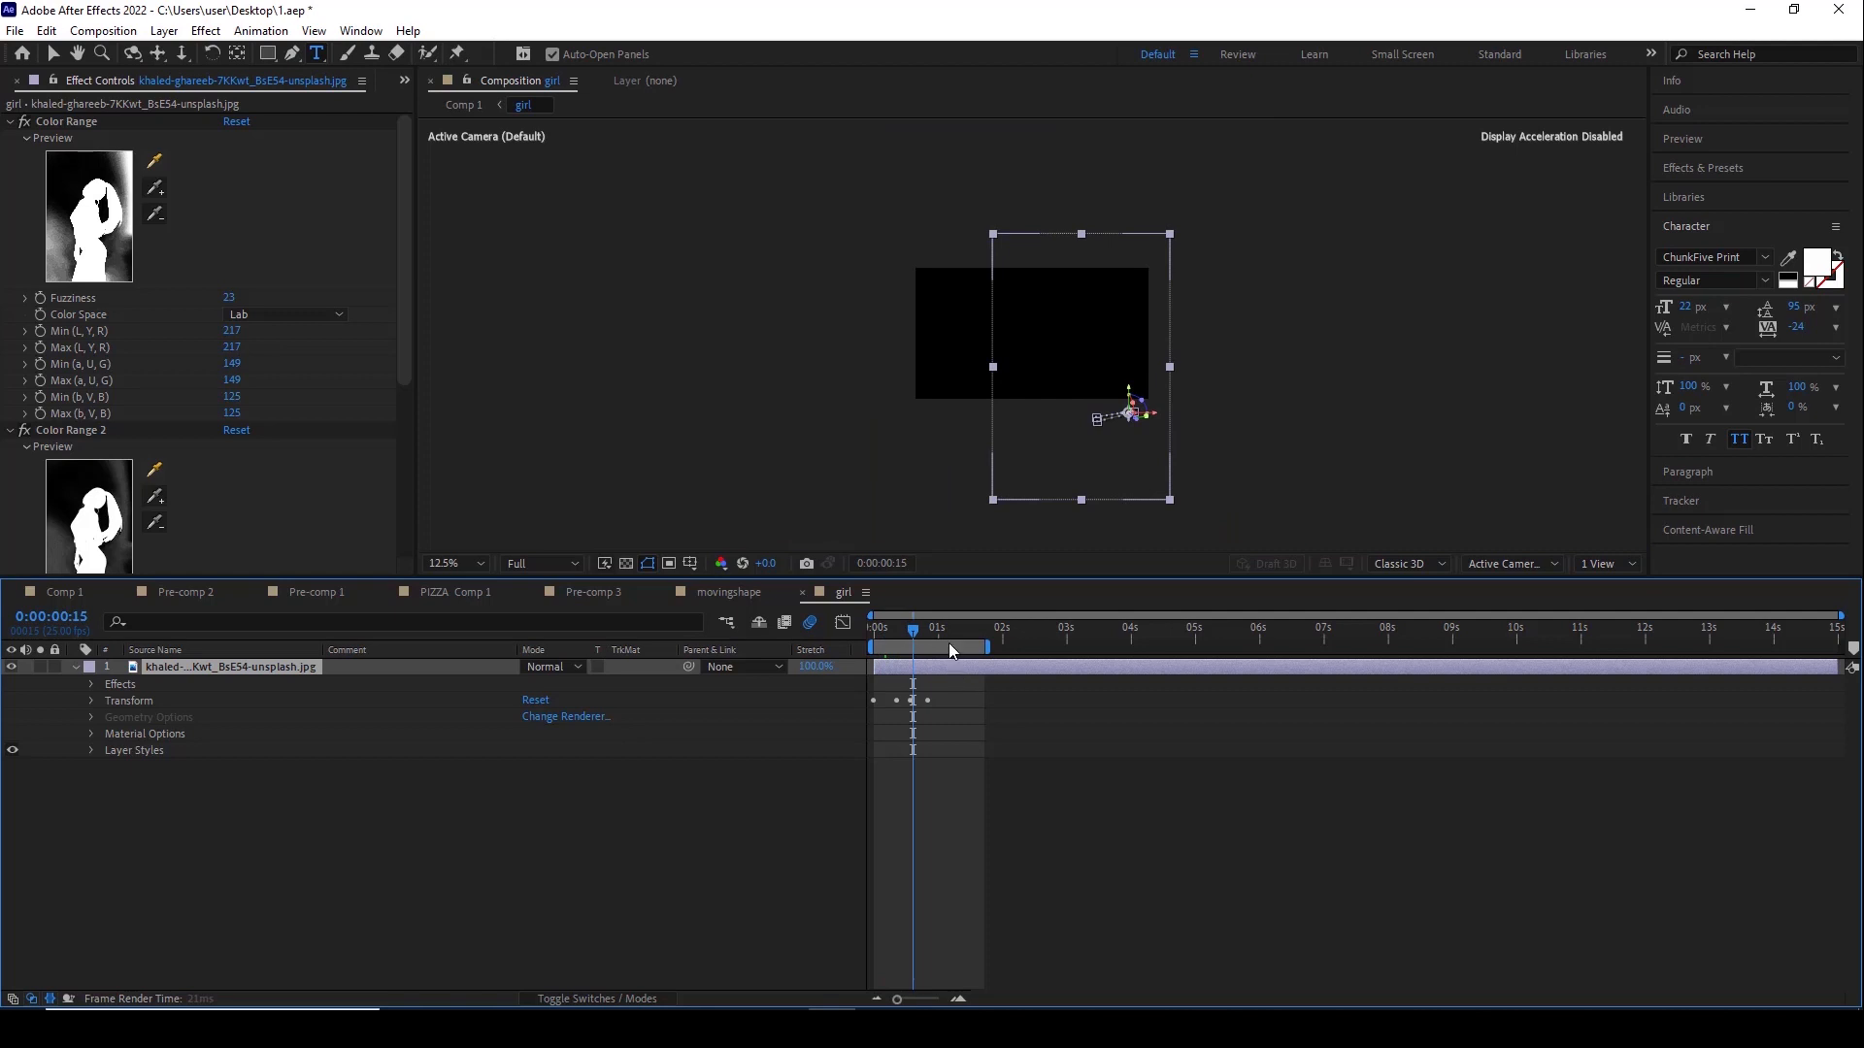
pyautogui.scroll(-3, 96, 414)
pyautogui.scroll(3, 26, 250)
pyautogui.scroll(-3, 30, 506)
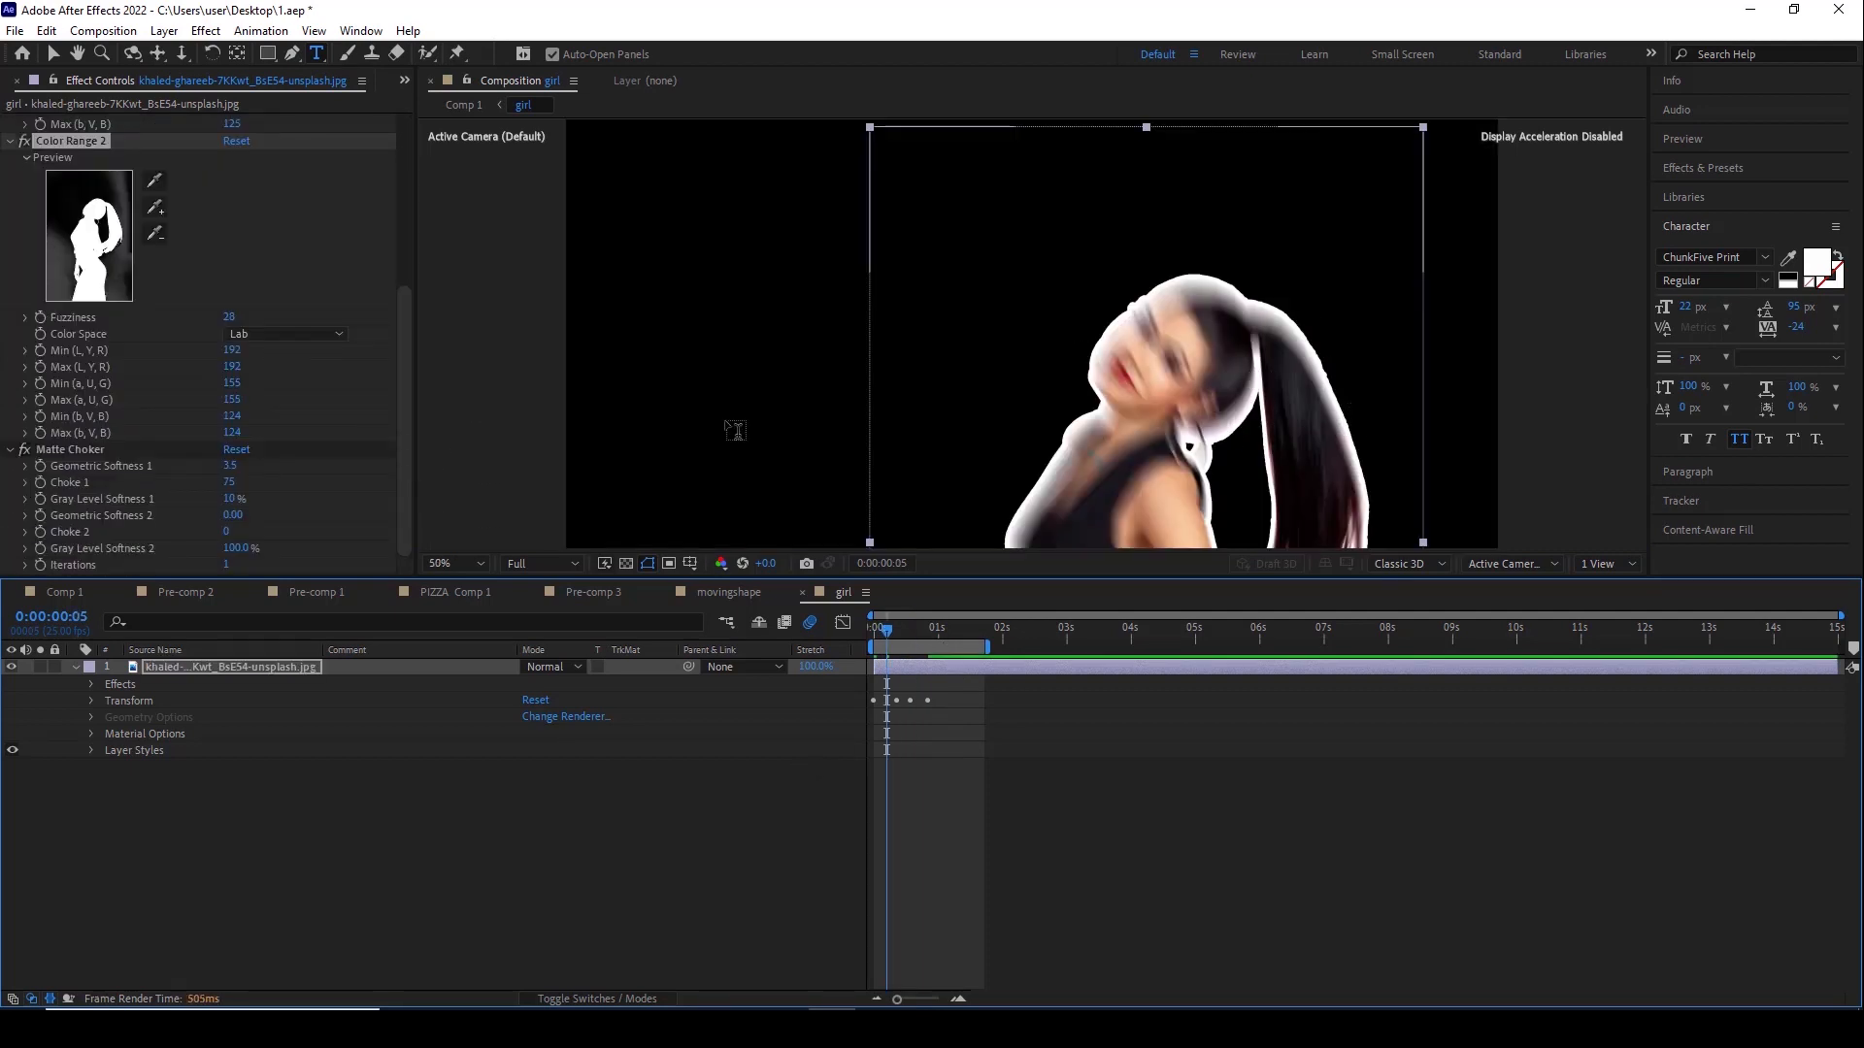
# Reveal the photo's Stroke layer style and its Position and Scale keyframes, and preview the animation
pyautogui.click(91, 751)
pyautogui.click(107, 783)
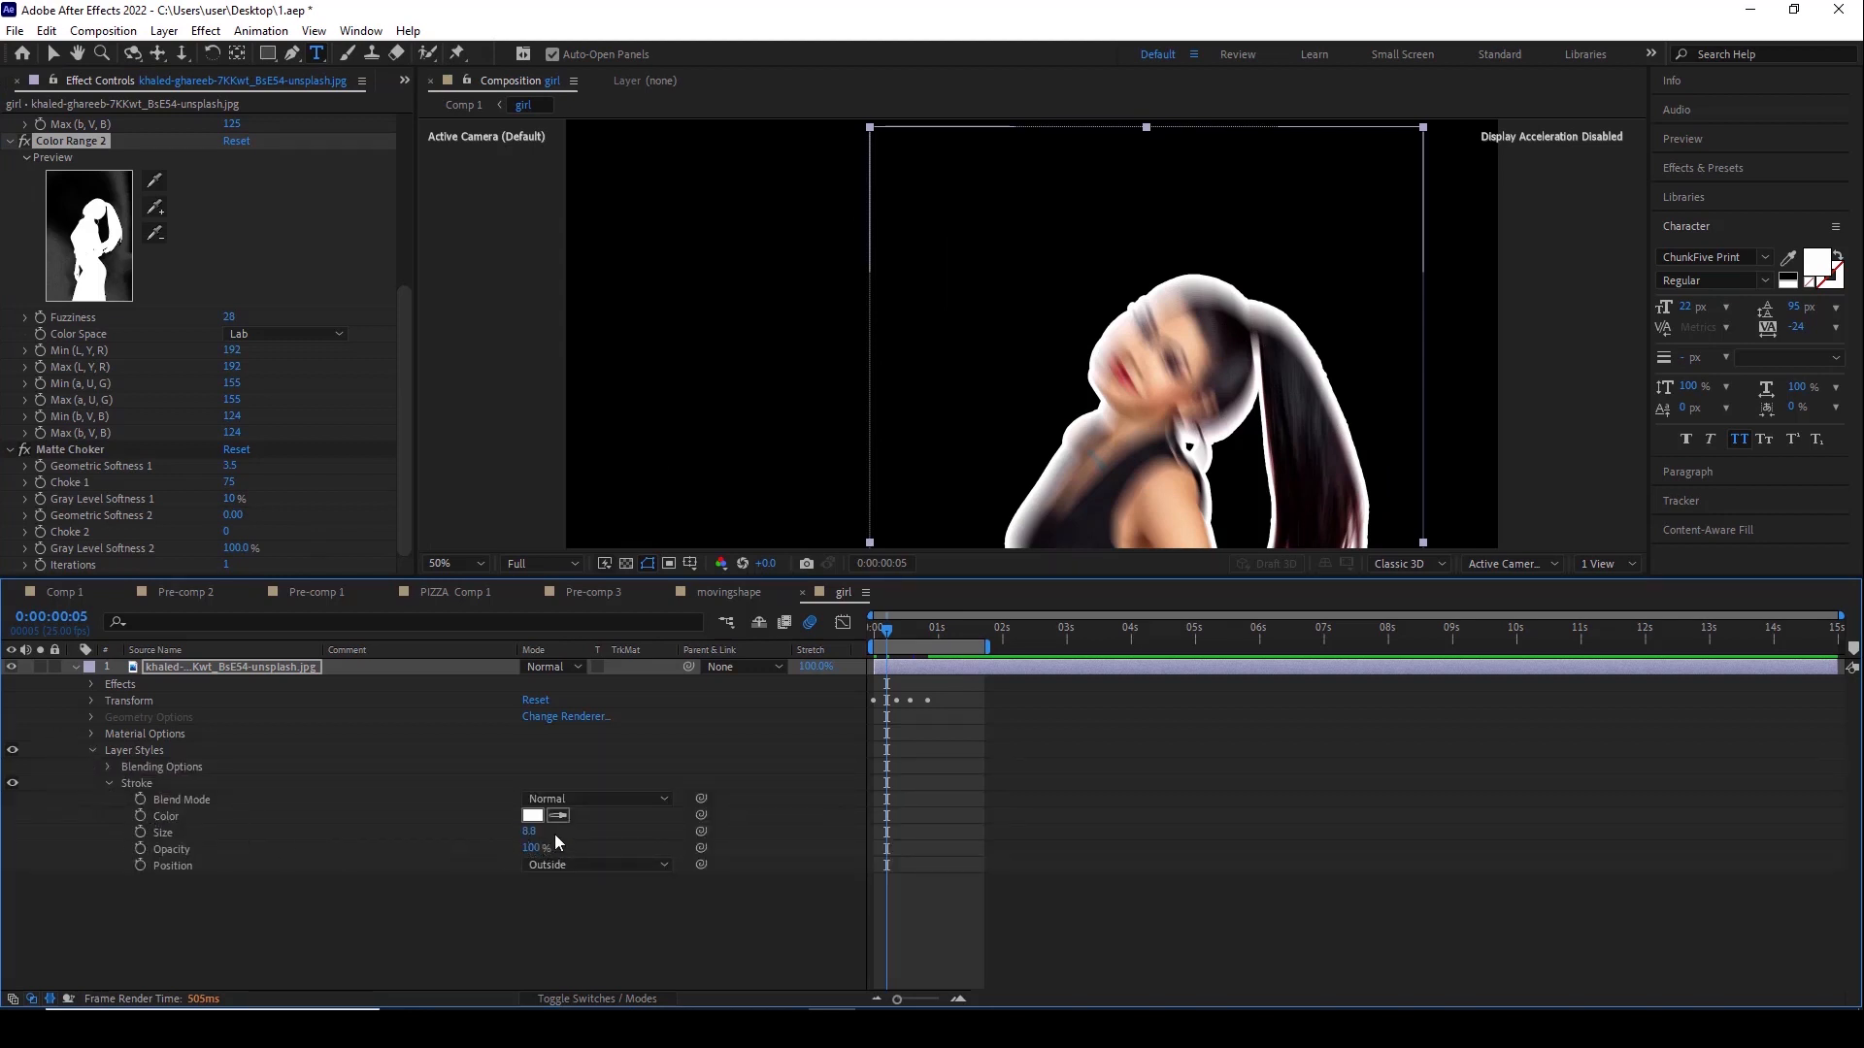
pyautogui.click(92, 701)
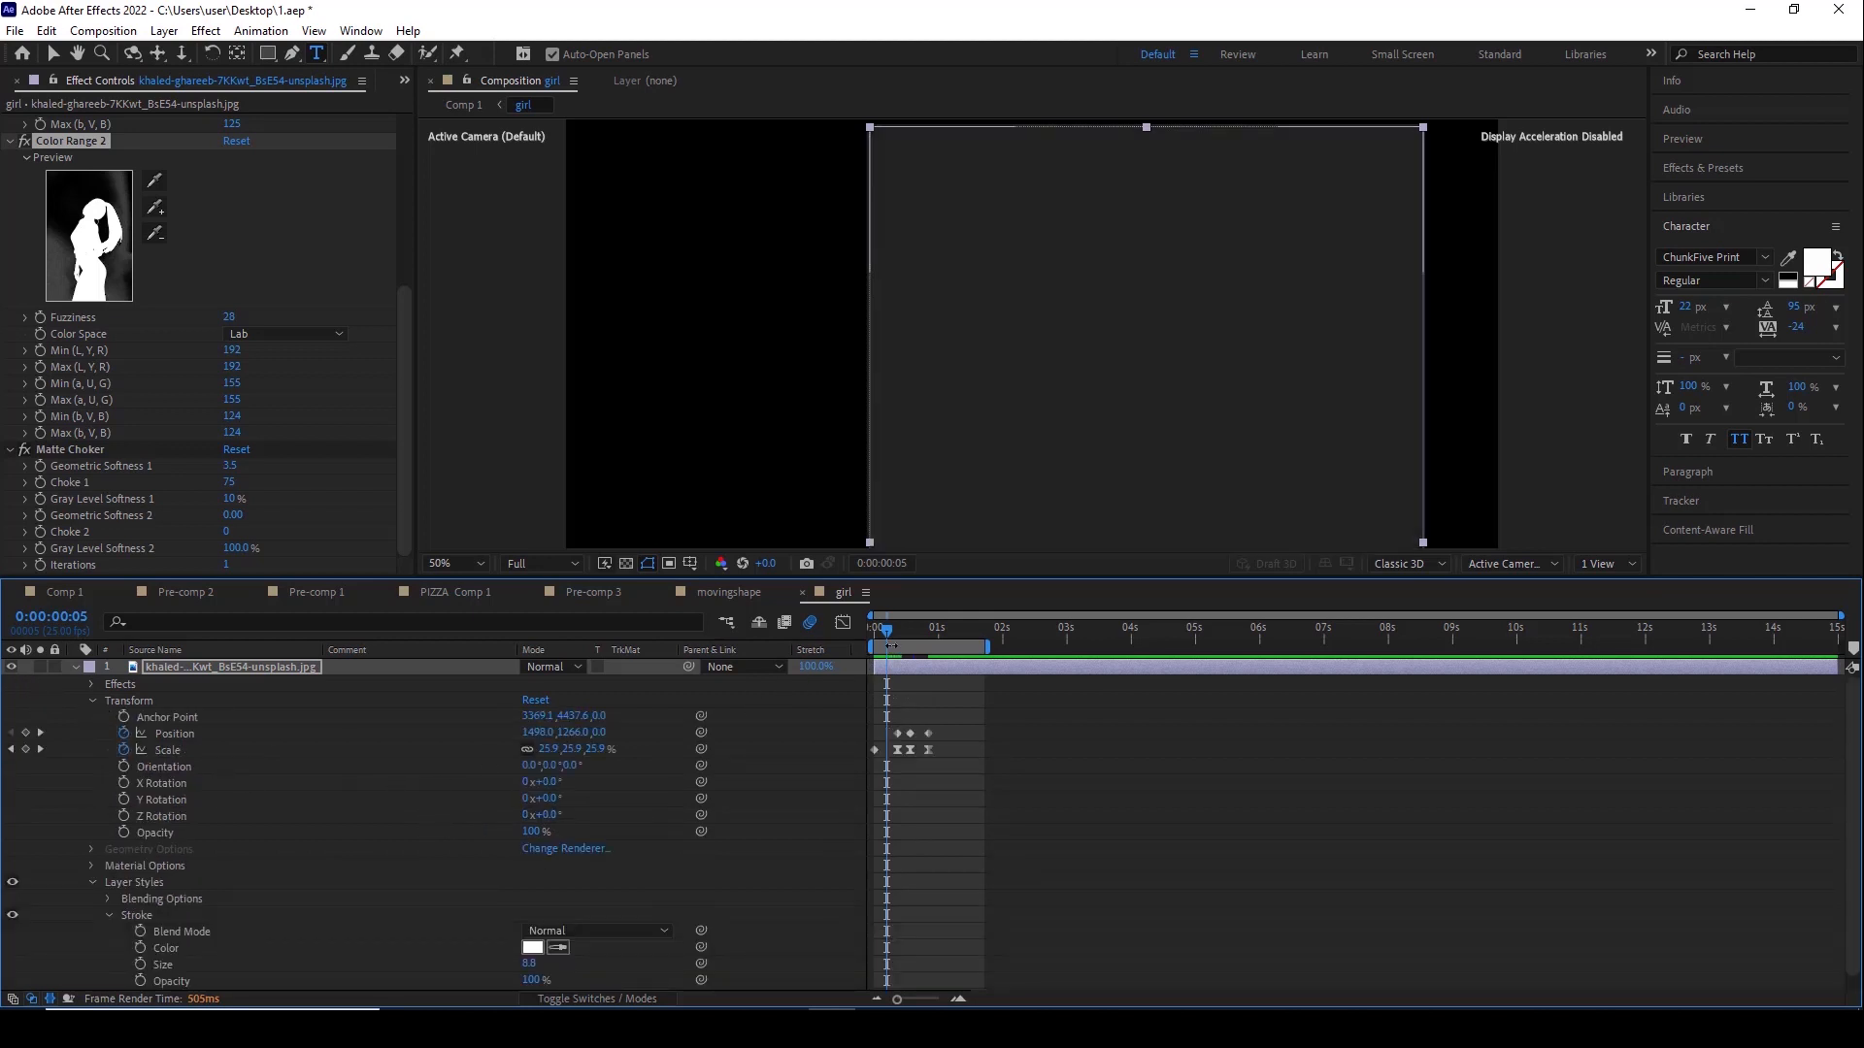
pyautogui.moveTo(908, 639); pyautogui.dragTo(938, 640)
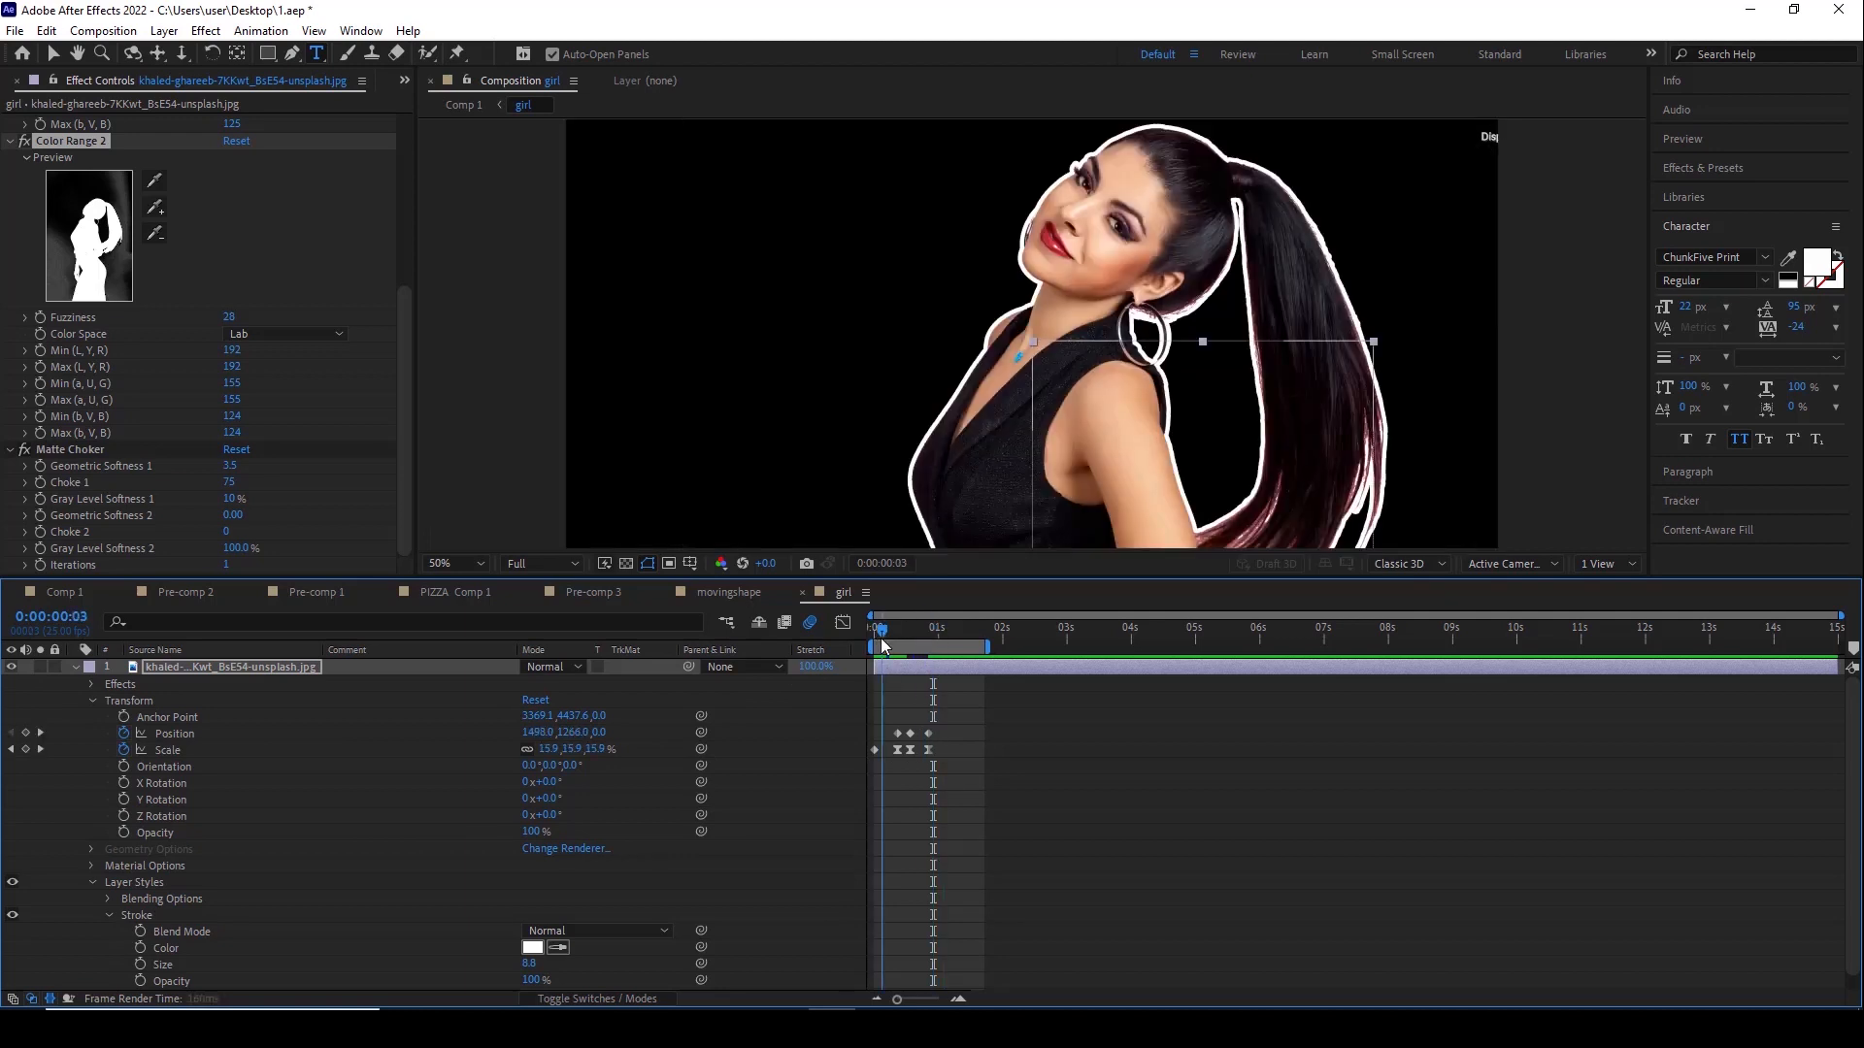
pyautogui.click(881, 632)
pyautogui.press('space')
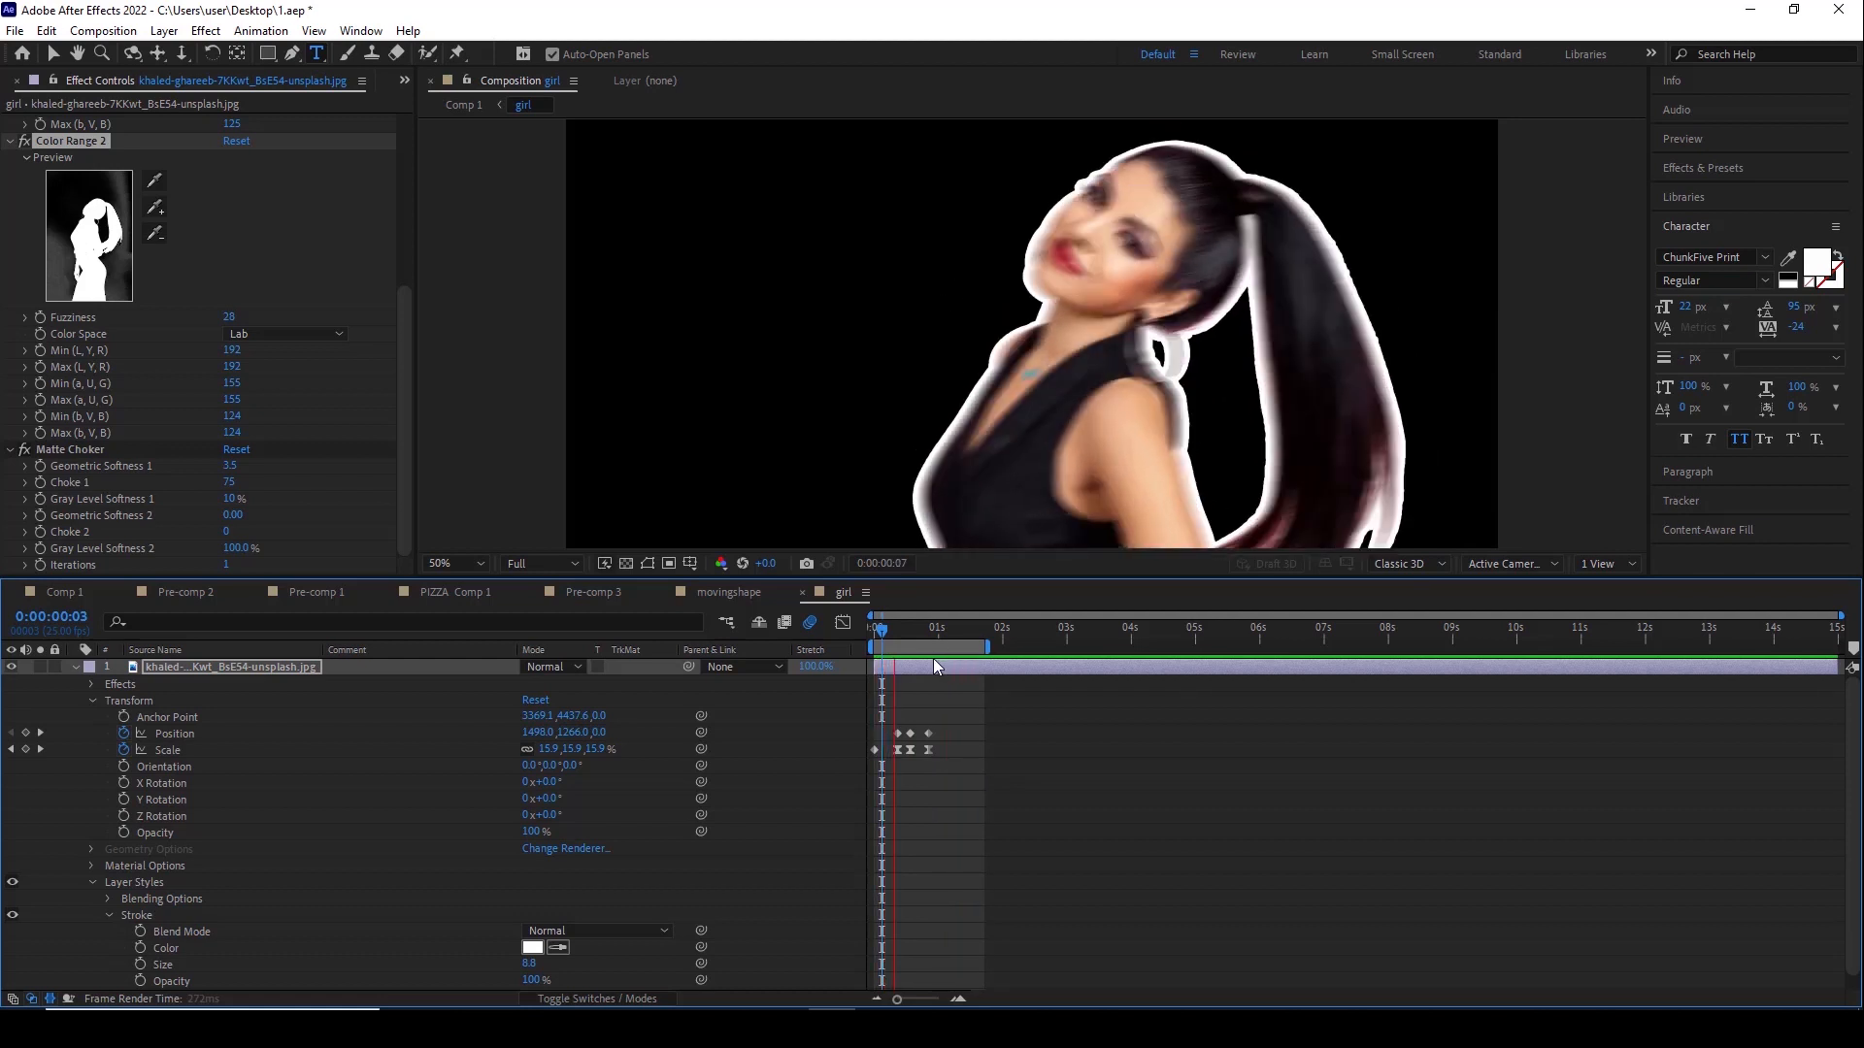
pyautogui.click(894, 627)
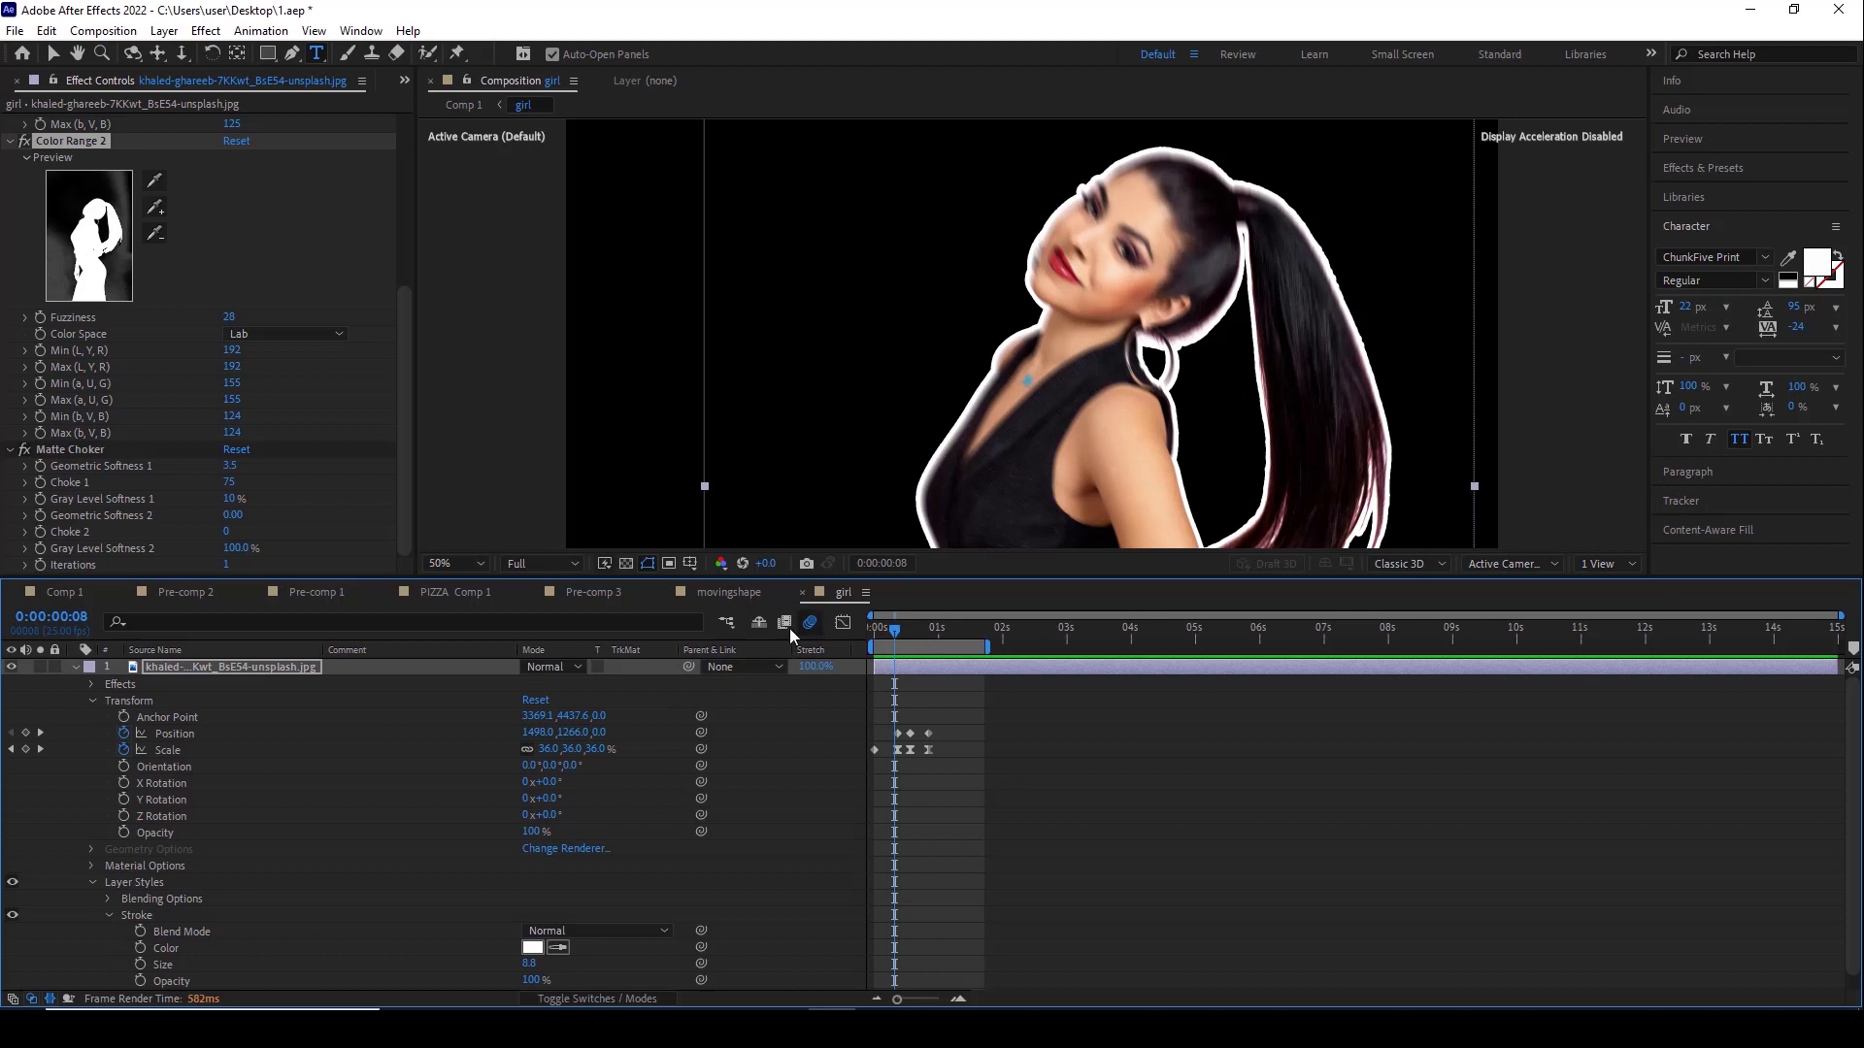
# Go back to Comp 1, select girl layer 4 and step through the opening frames to see its entrance
pyautogui.click(66, 594)
pyautogui.click(158, 718)
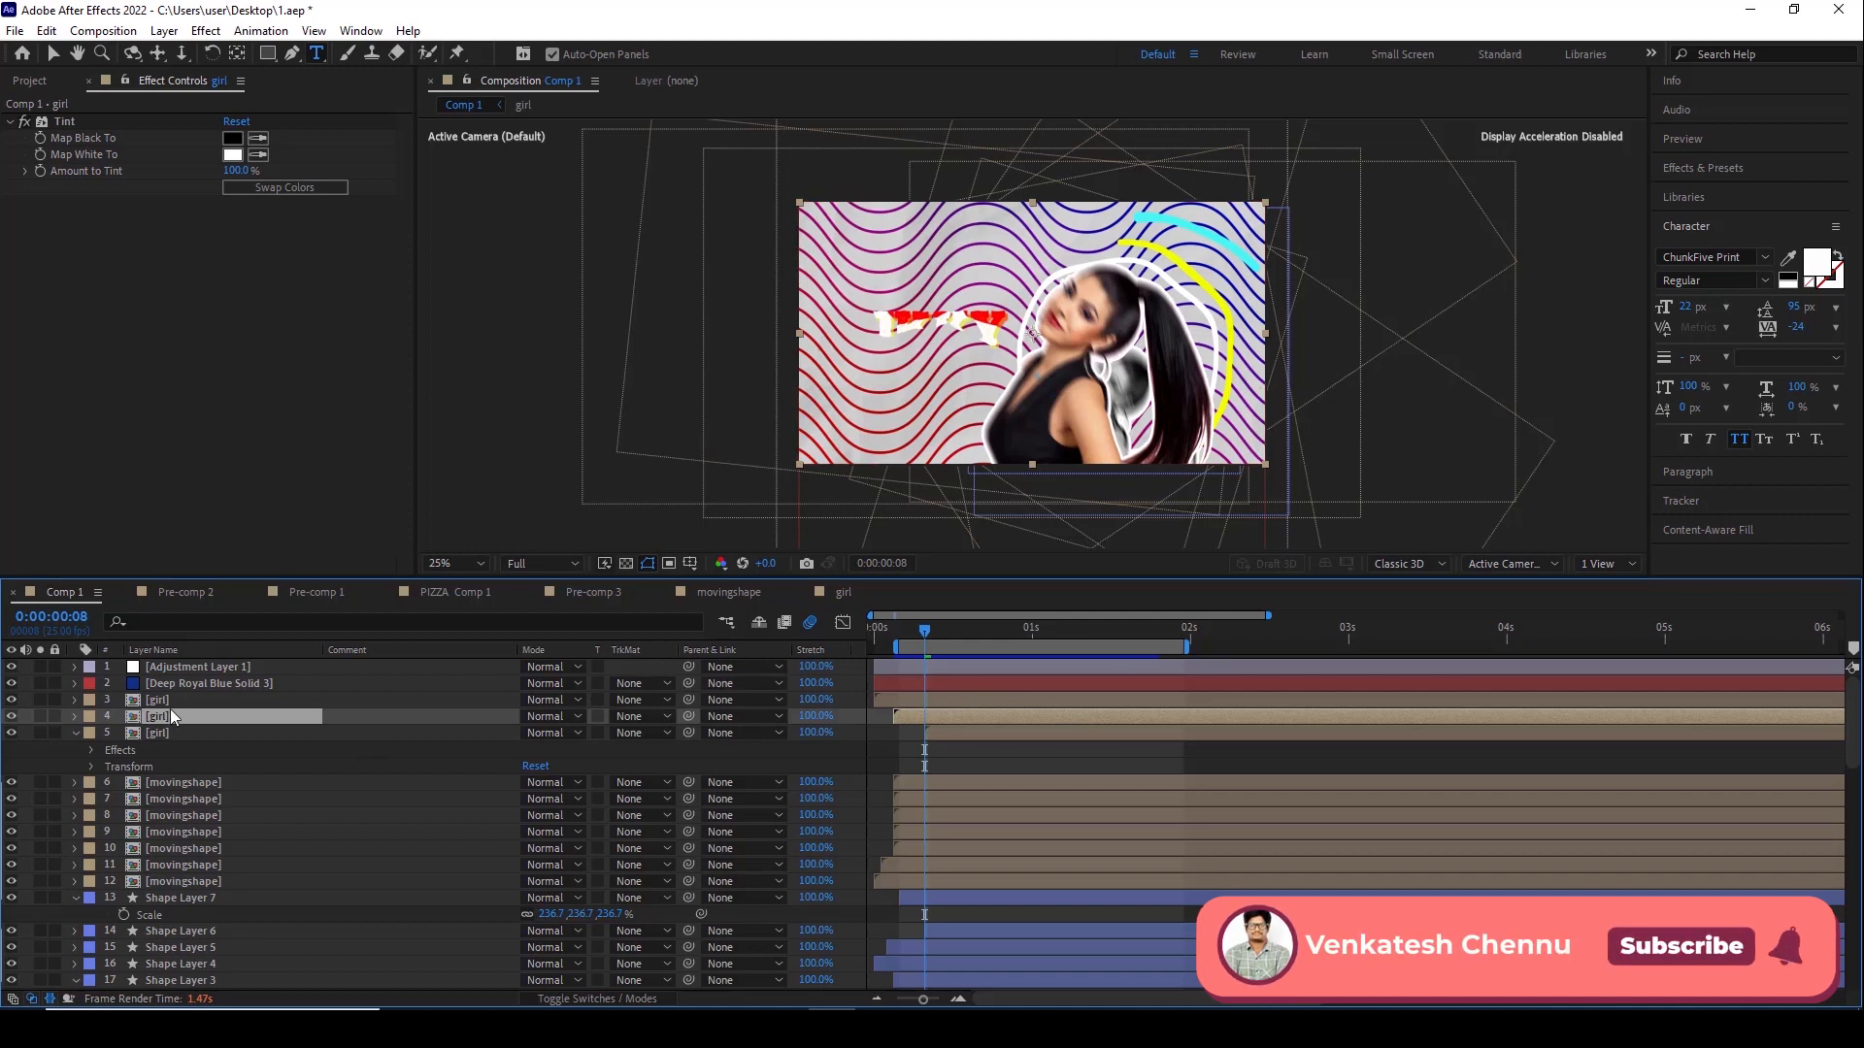
pyautogui.click(909, 637)
pyautogui.press('pagedown')
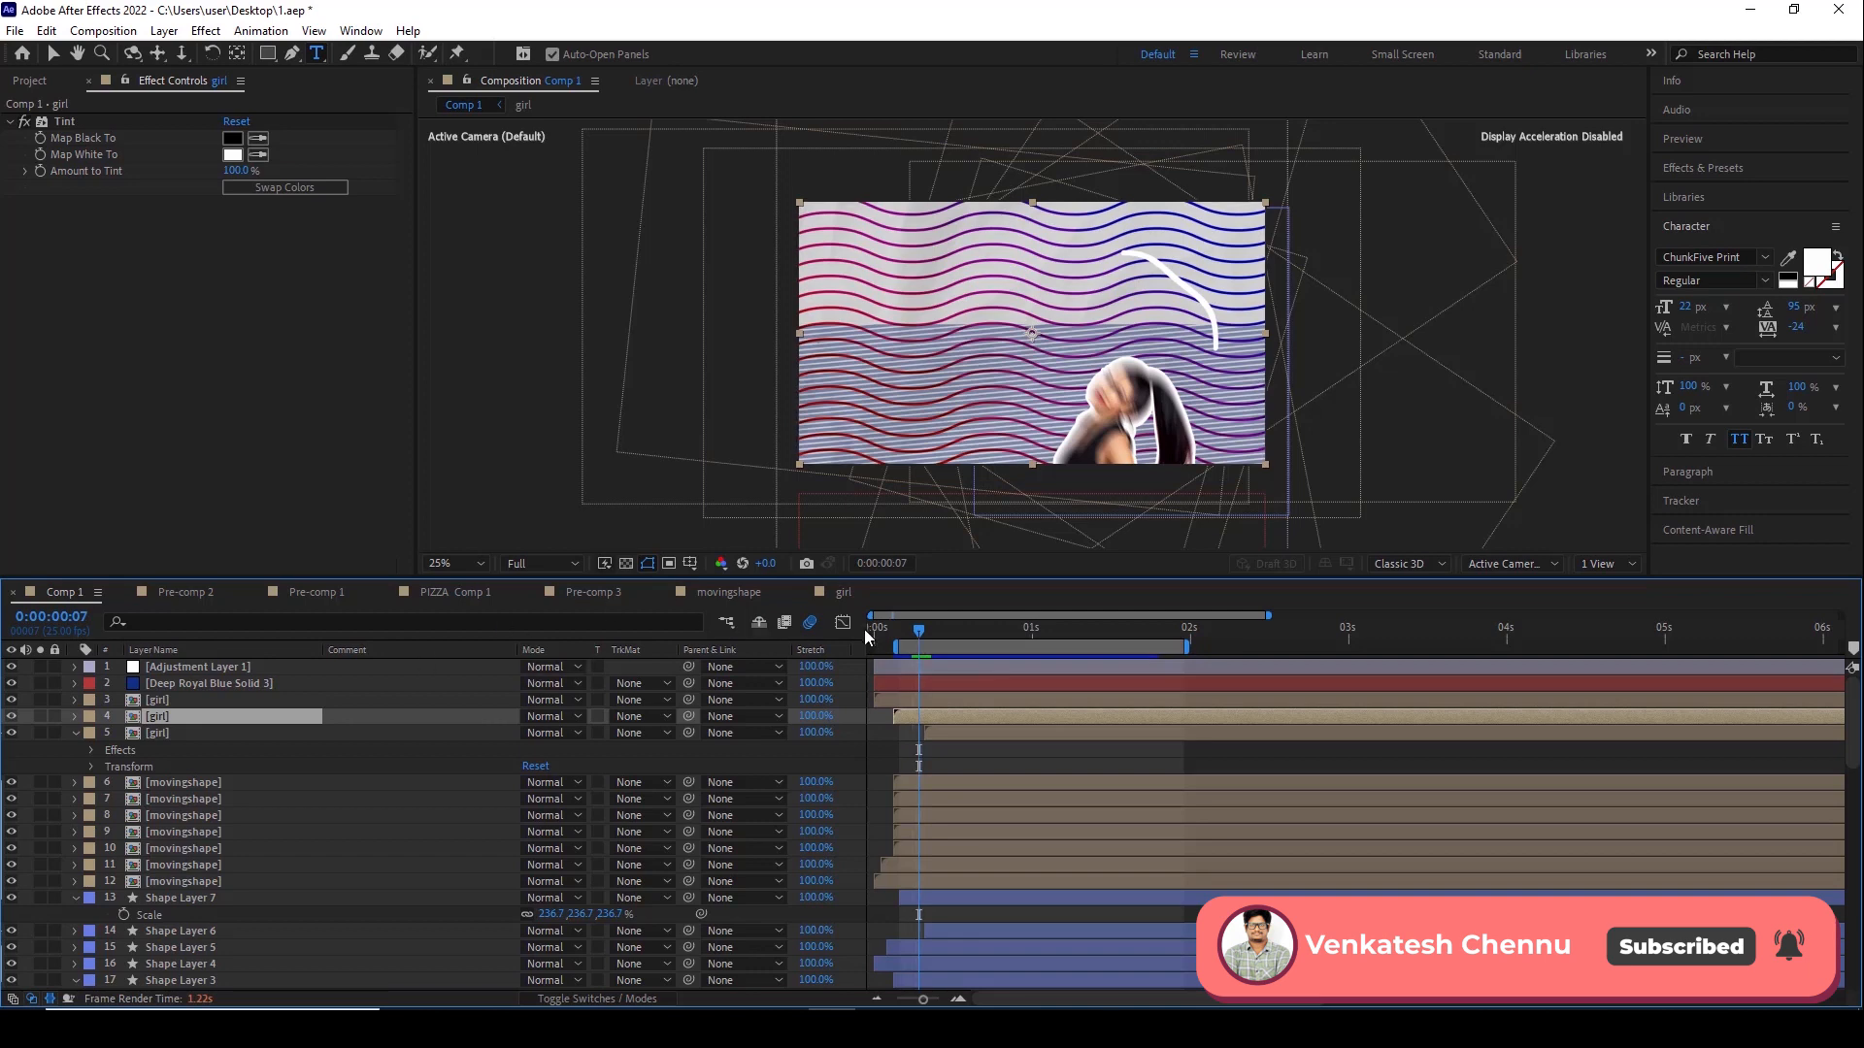
pyautogui.click(946, 633)
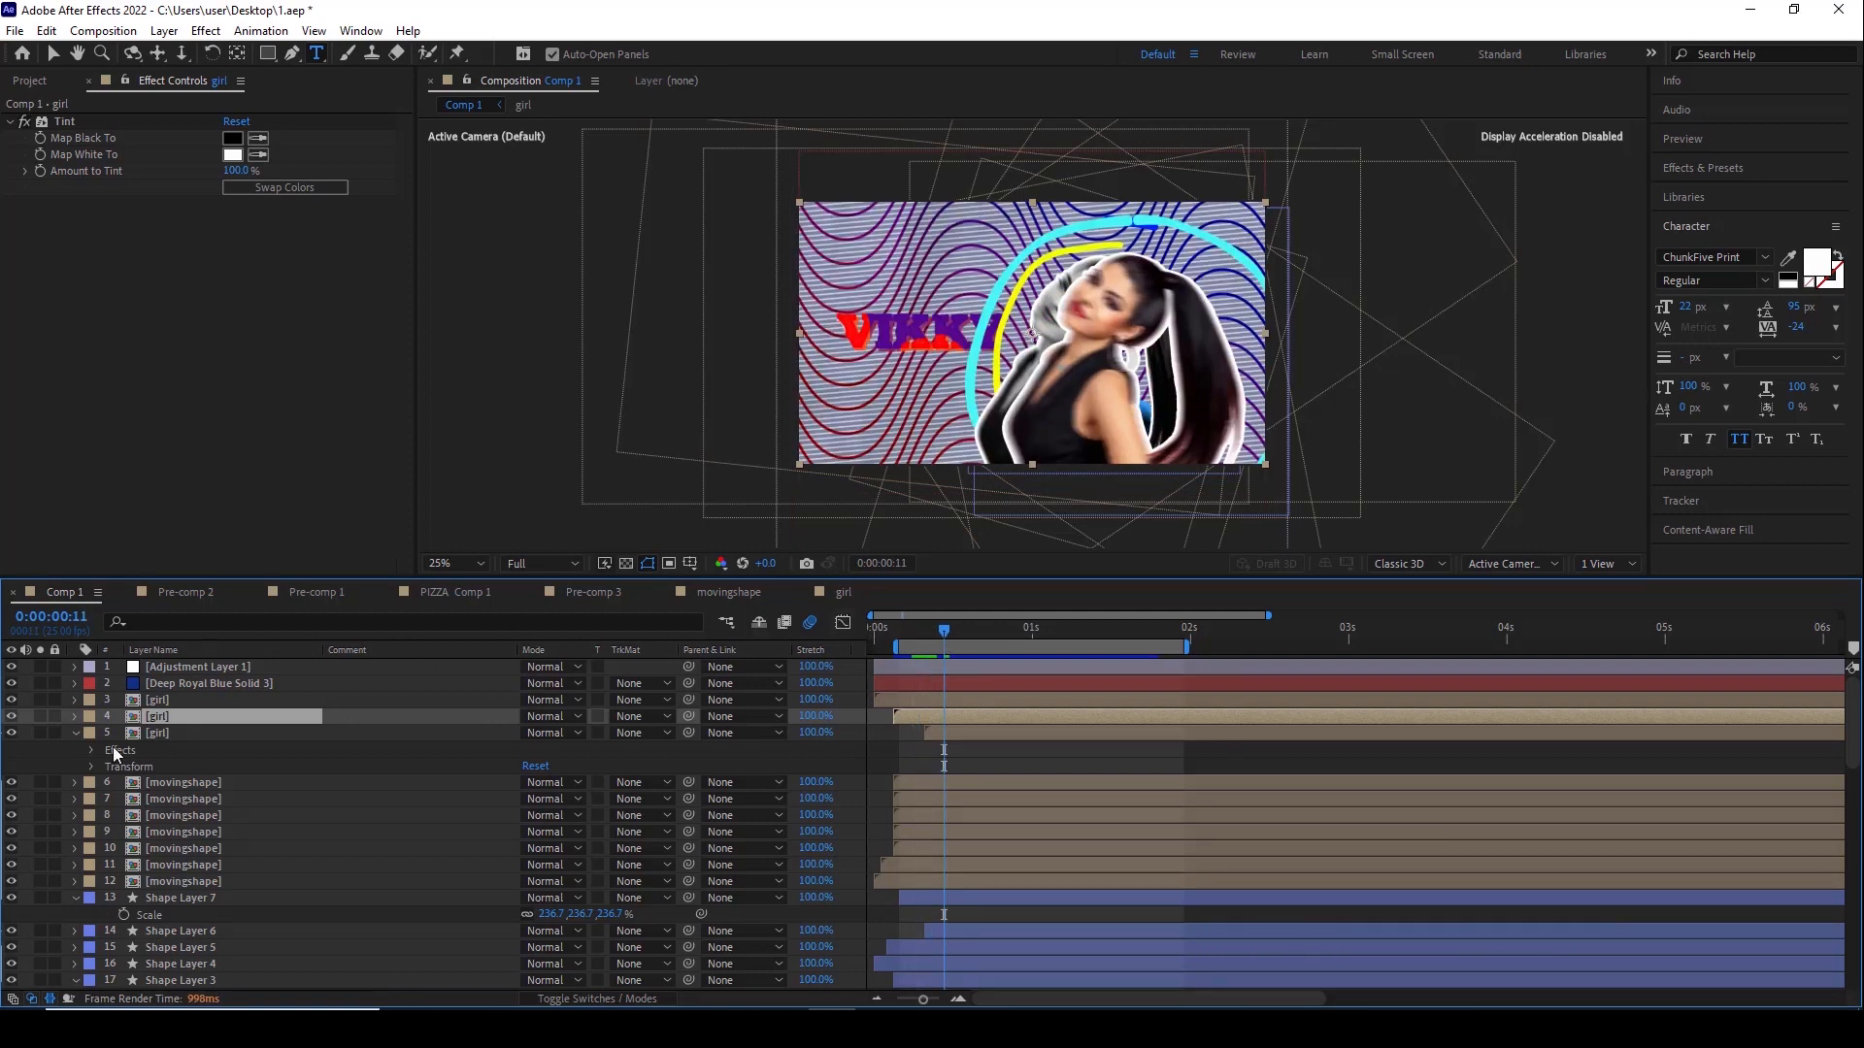
# Solo and unsolo girl layer 4, select girl layer 3, and solo and unsolo it at frame 13
pyautogui.click(37, 717)
pyautogui.click(36, 718)
pyautogui.click(155, 701)
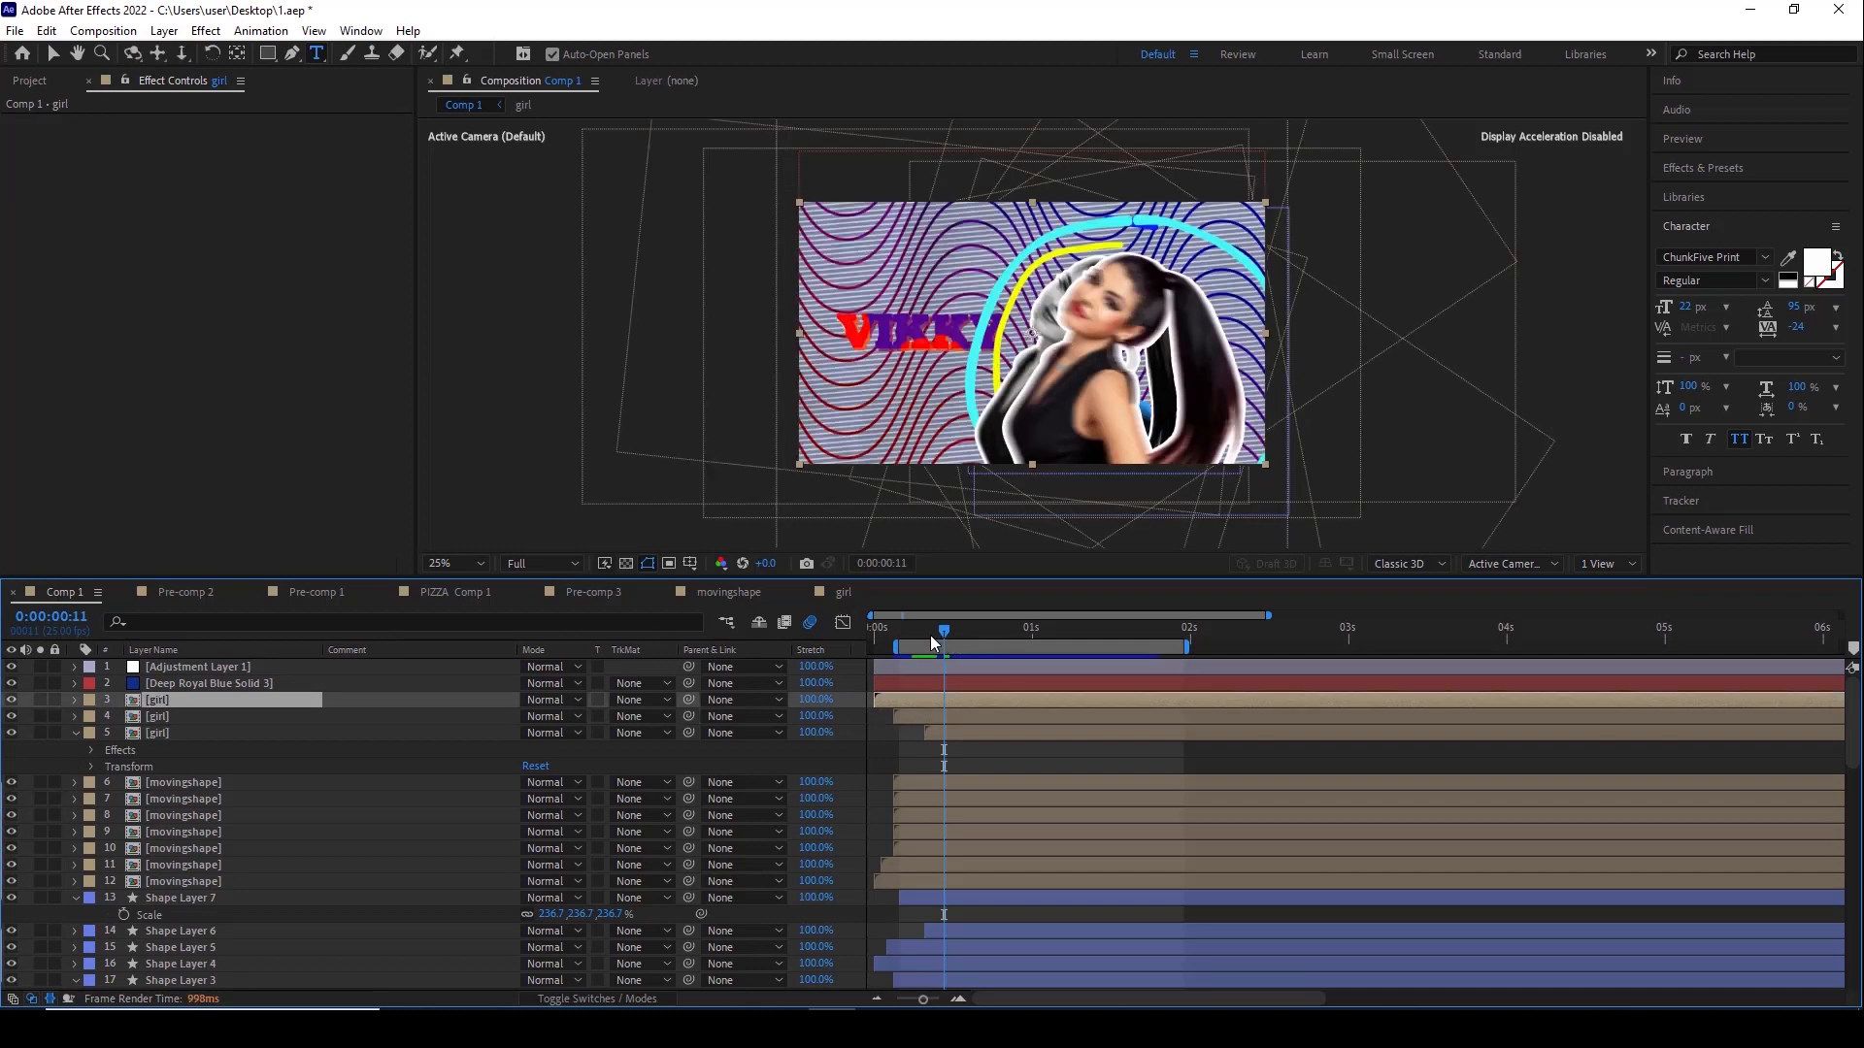
pyautogui.click(957, 633)
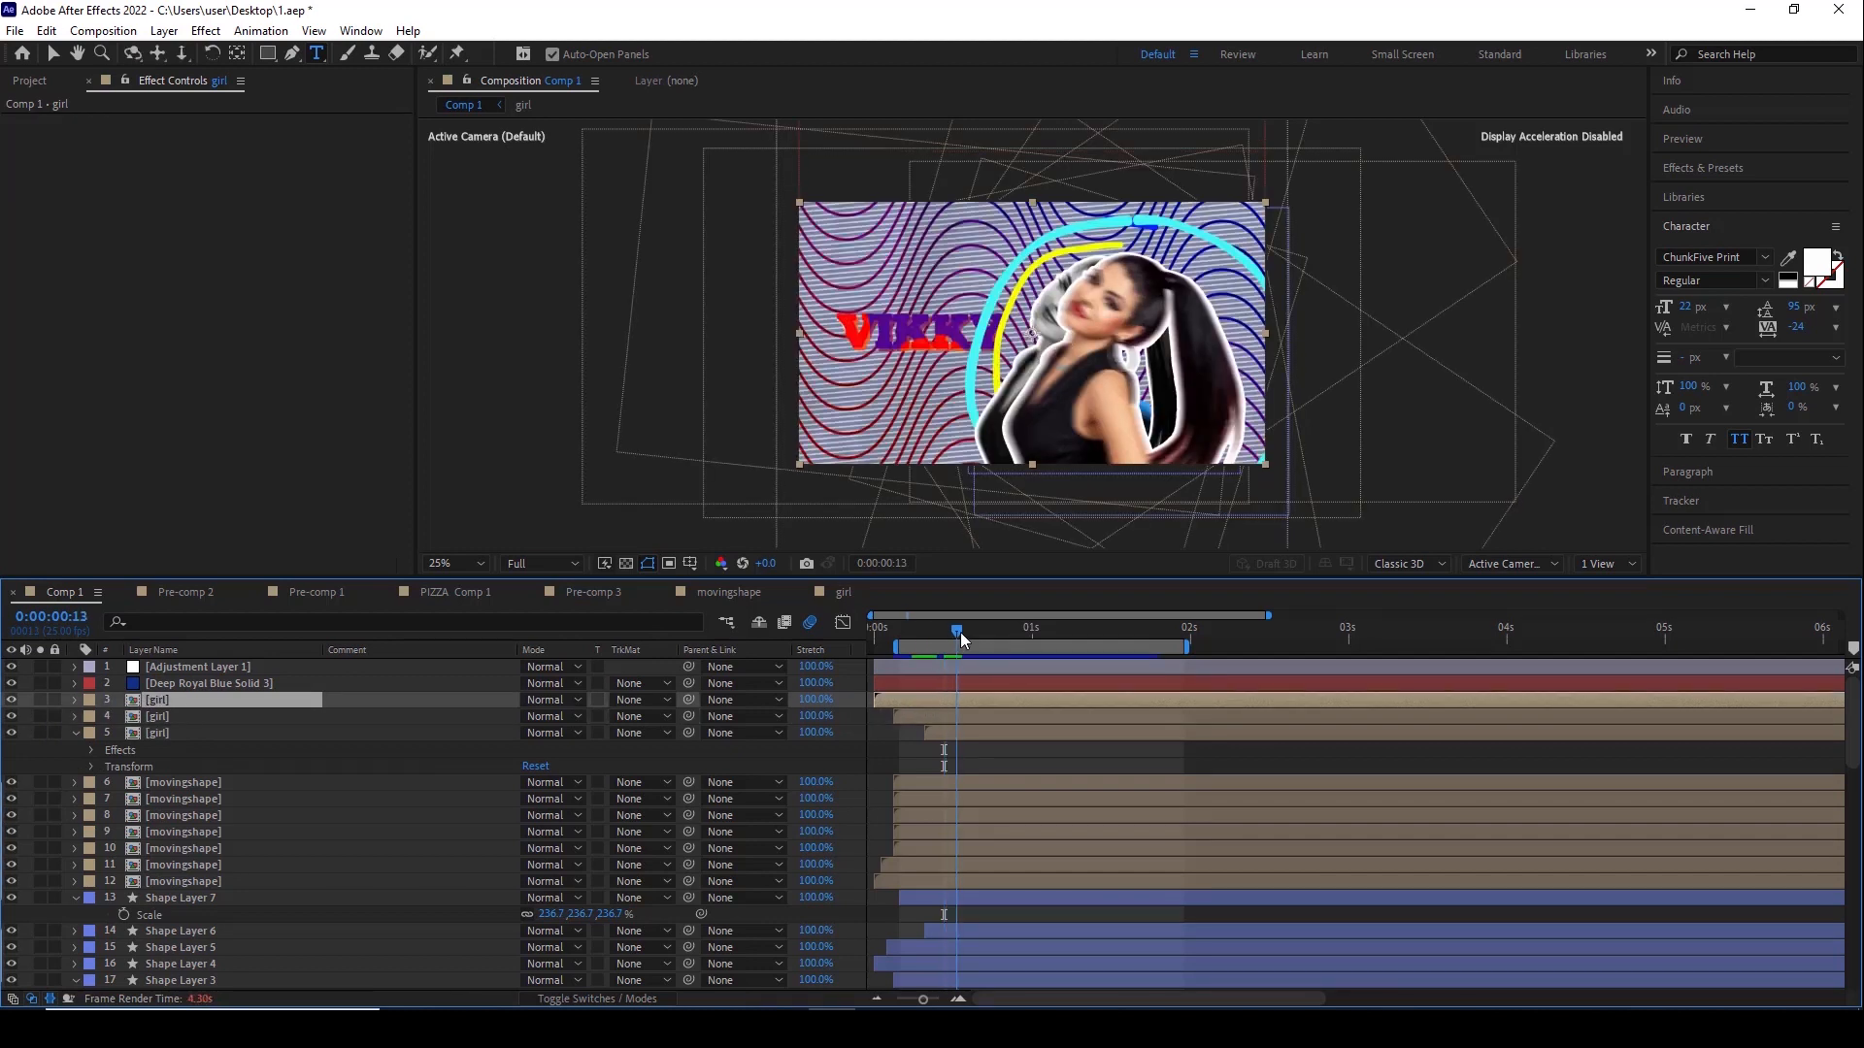
pyautogui.click(40, 700)
pyautogui.click(40, 701)
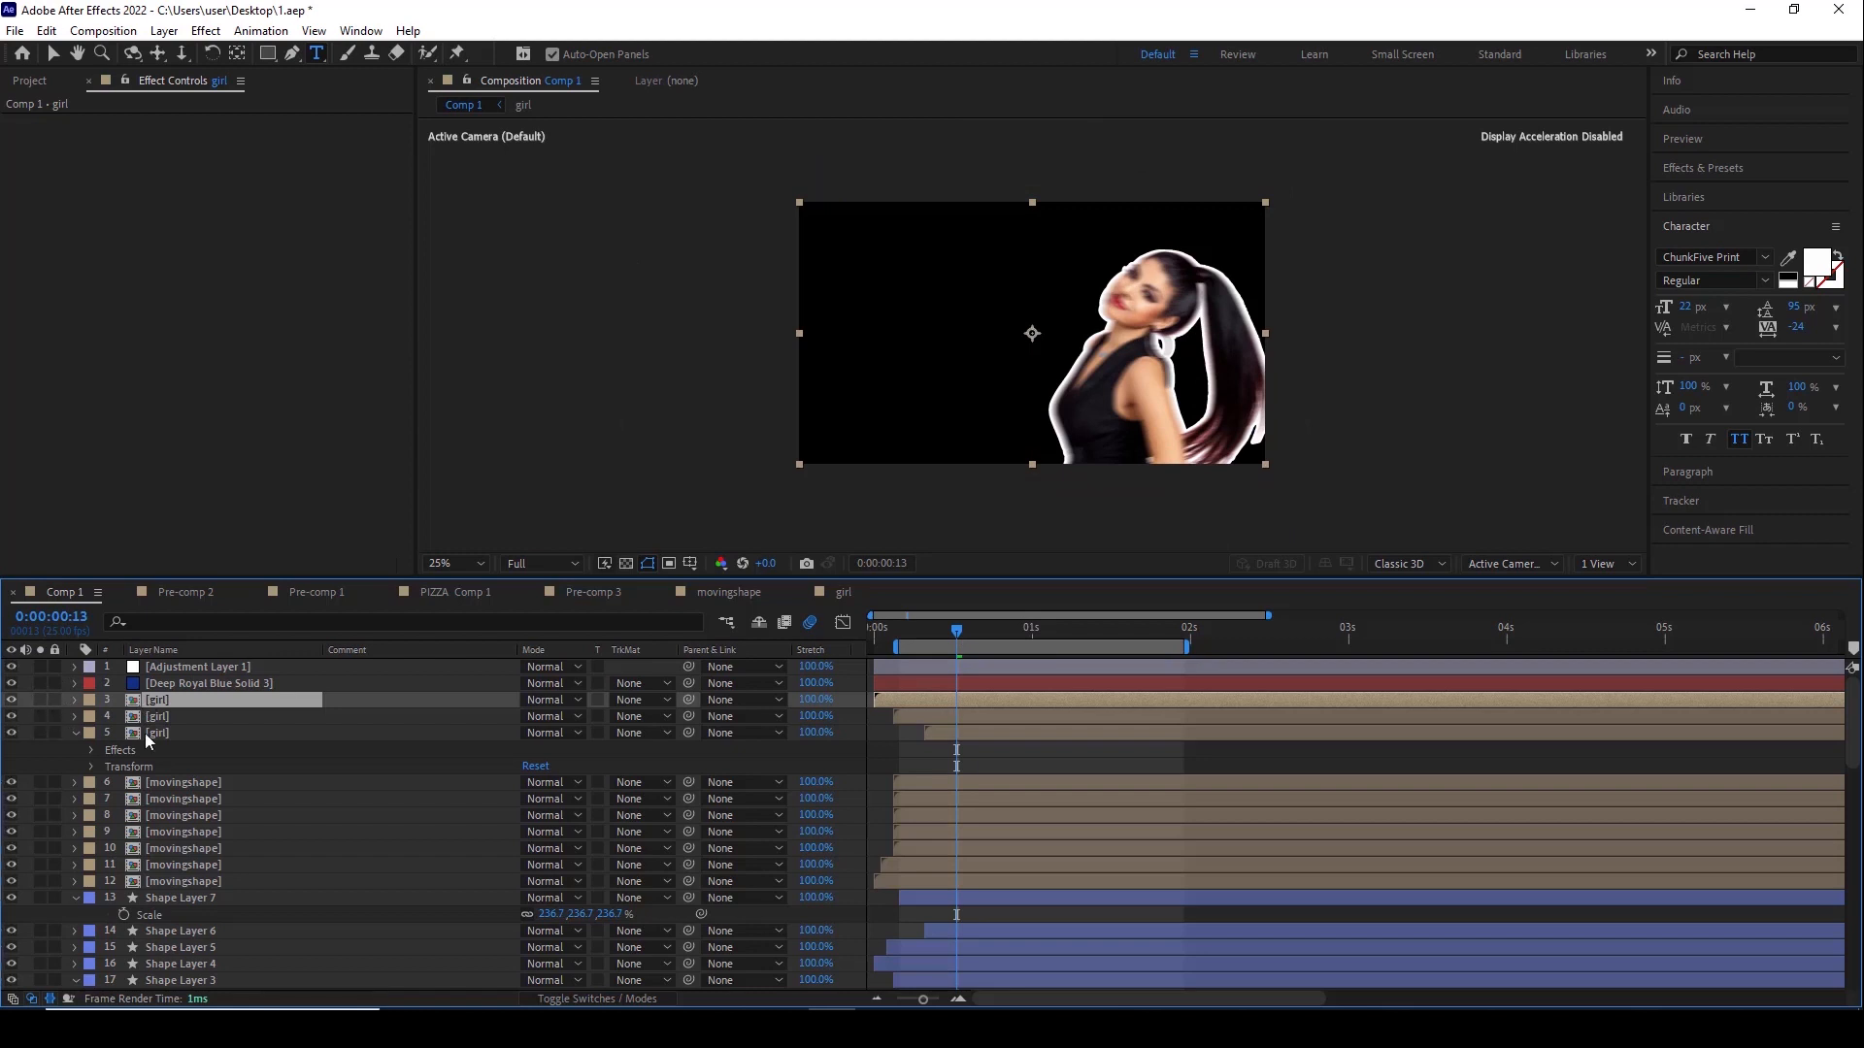
# Compare the Tint effects of girl layers 5 and 4 with each soloed in turn, and reselect girl layer 3
pyautogui.click(155, 733)
pyautogui.click(40, 735)
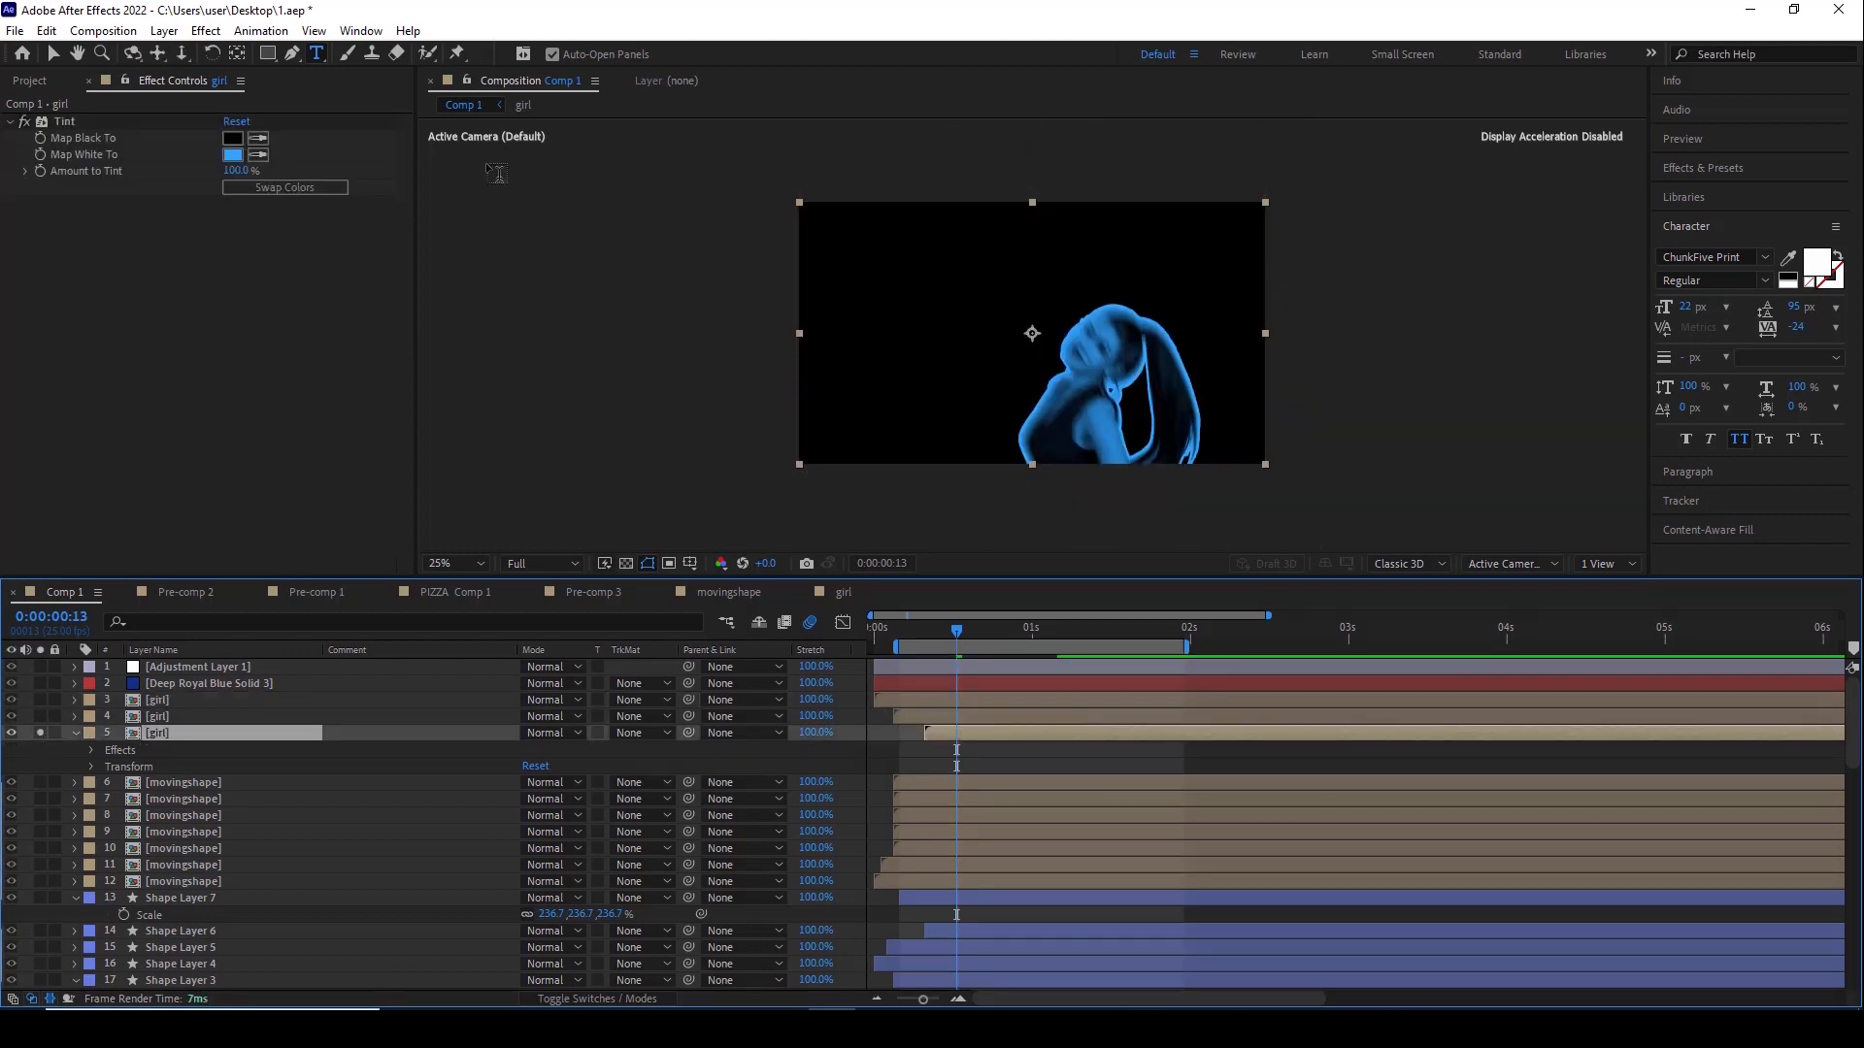
pyautogui.click(40, 733)
pyautogui.click(40, 716)
pyautogui.click(157, 717)
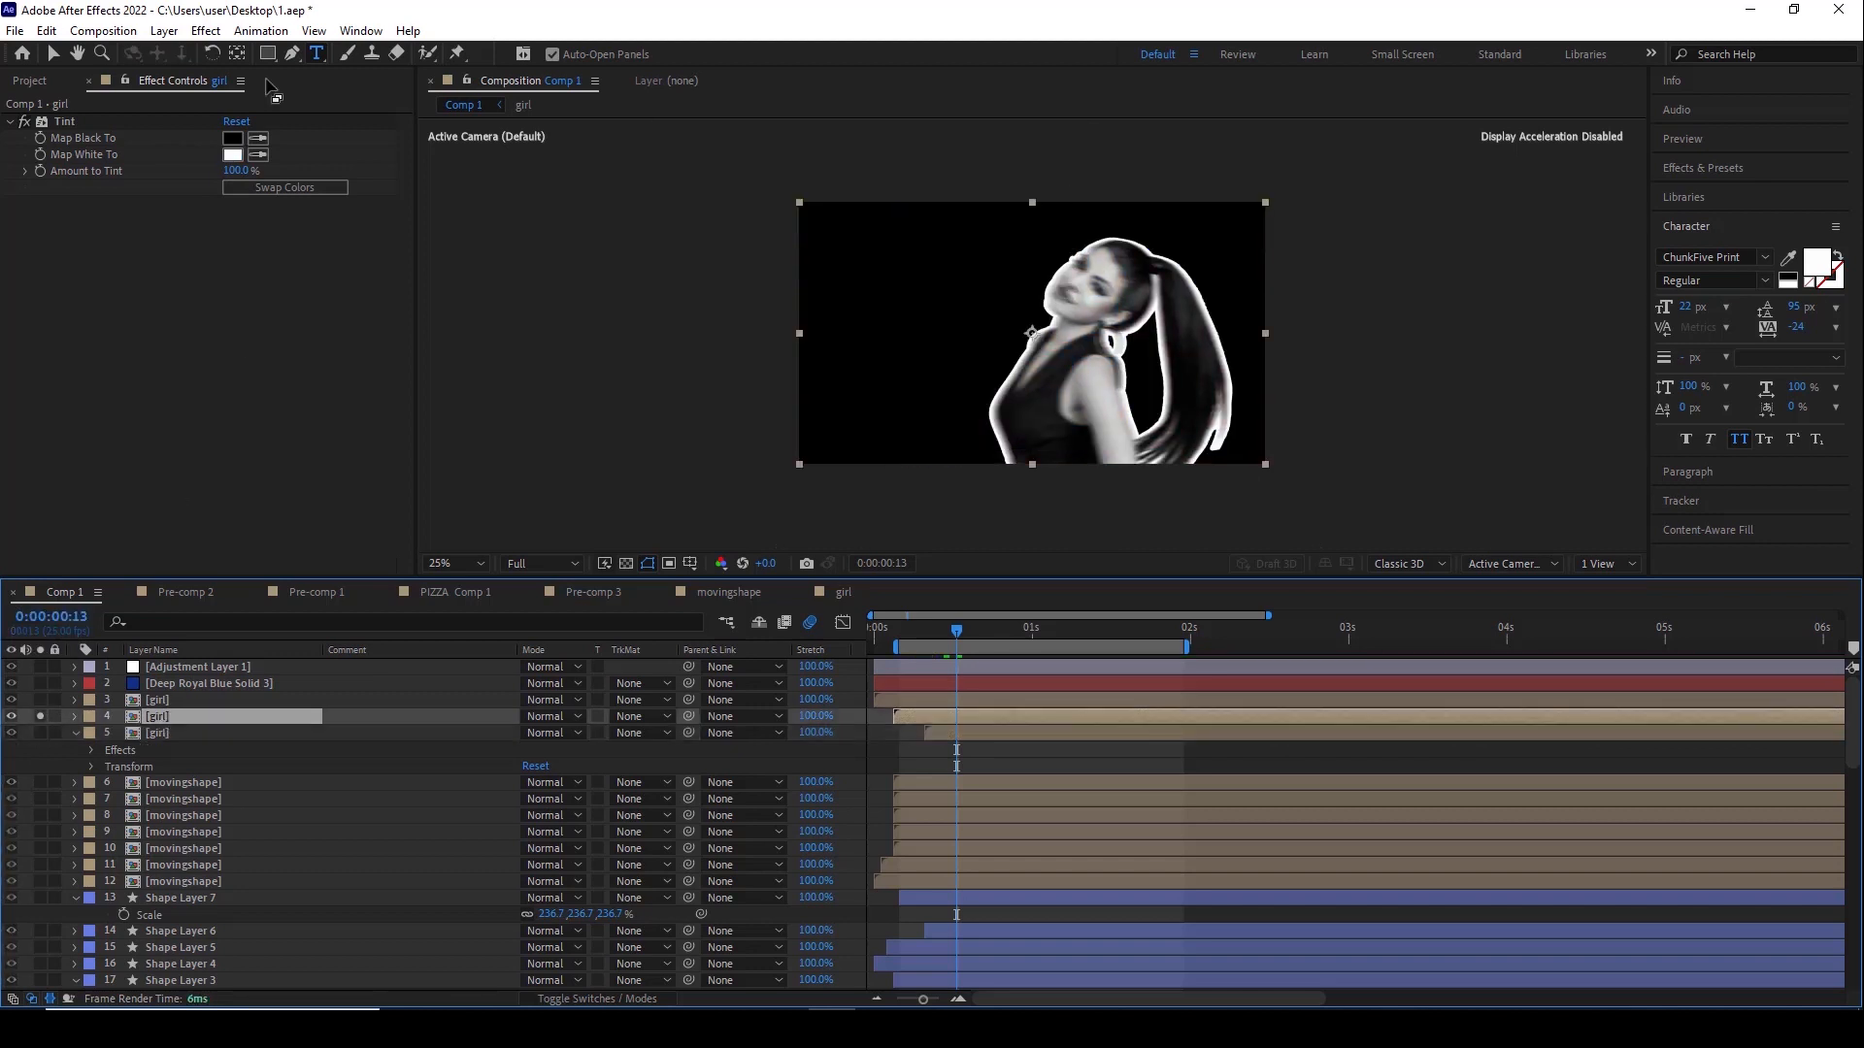
pyautogui.click(40, 716)
pyautogui.click(153, 699)
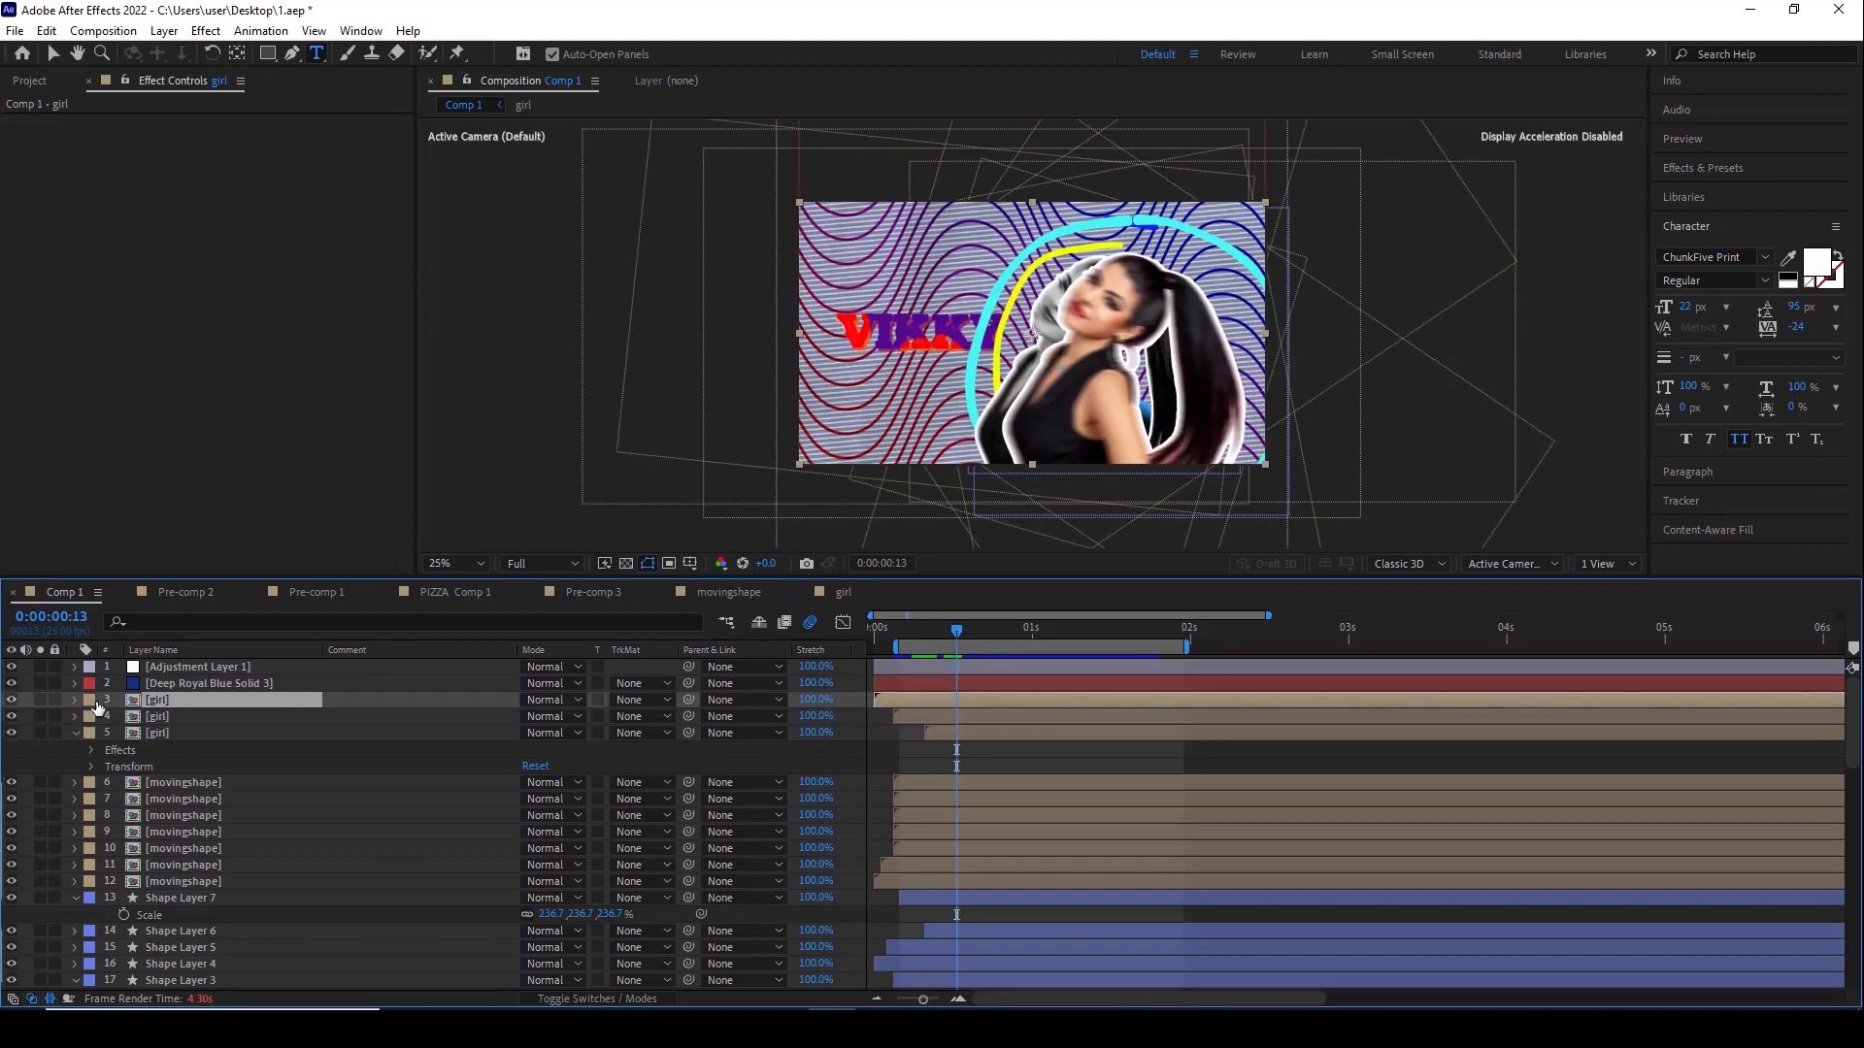
# Extend the work area's start to the beginning of Comp 1 and move the current time to frame 0
pyautogui.click(903, 638)
pyautogui.moveTo(896, 646); pyautogui.dragTo(866, 643)
pyautogui.click(876, 636)
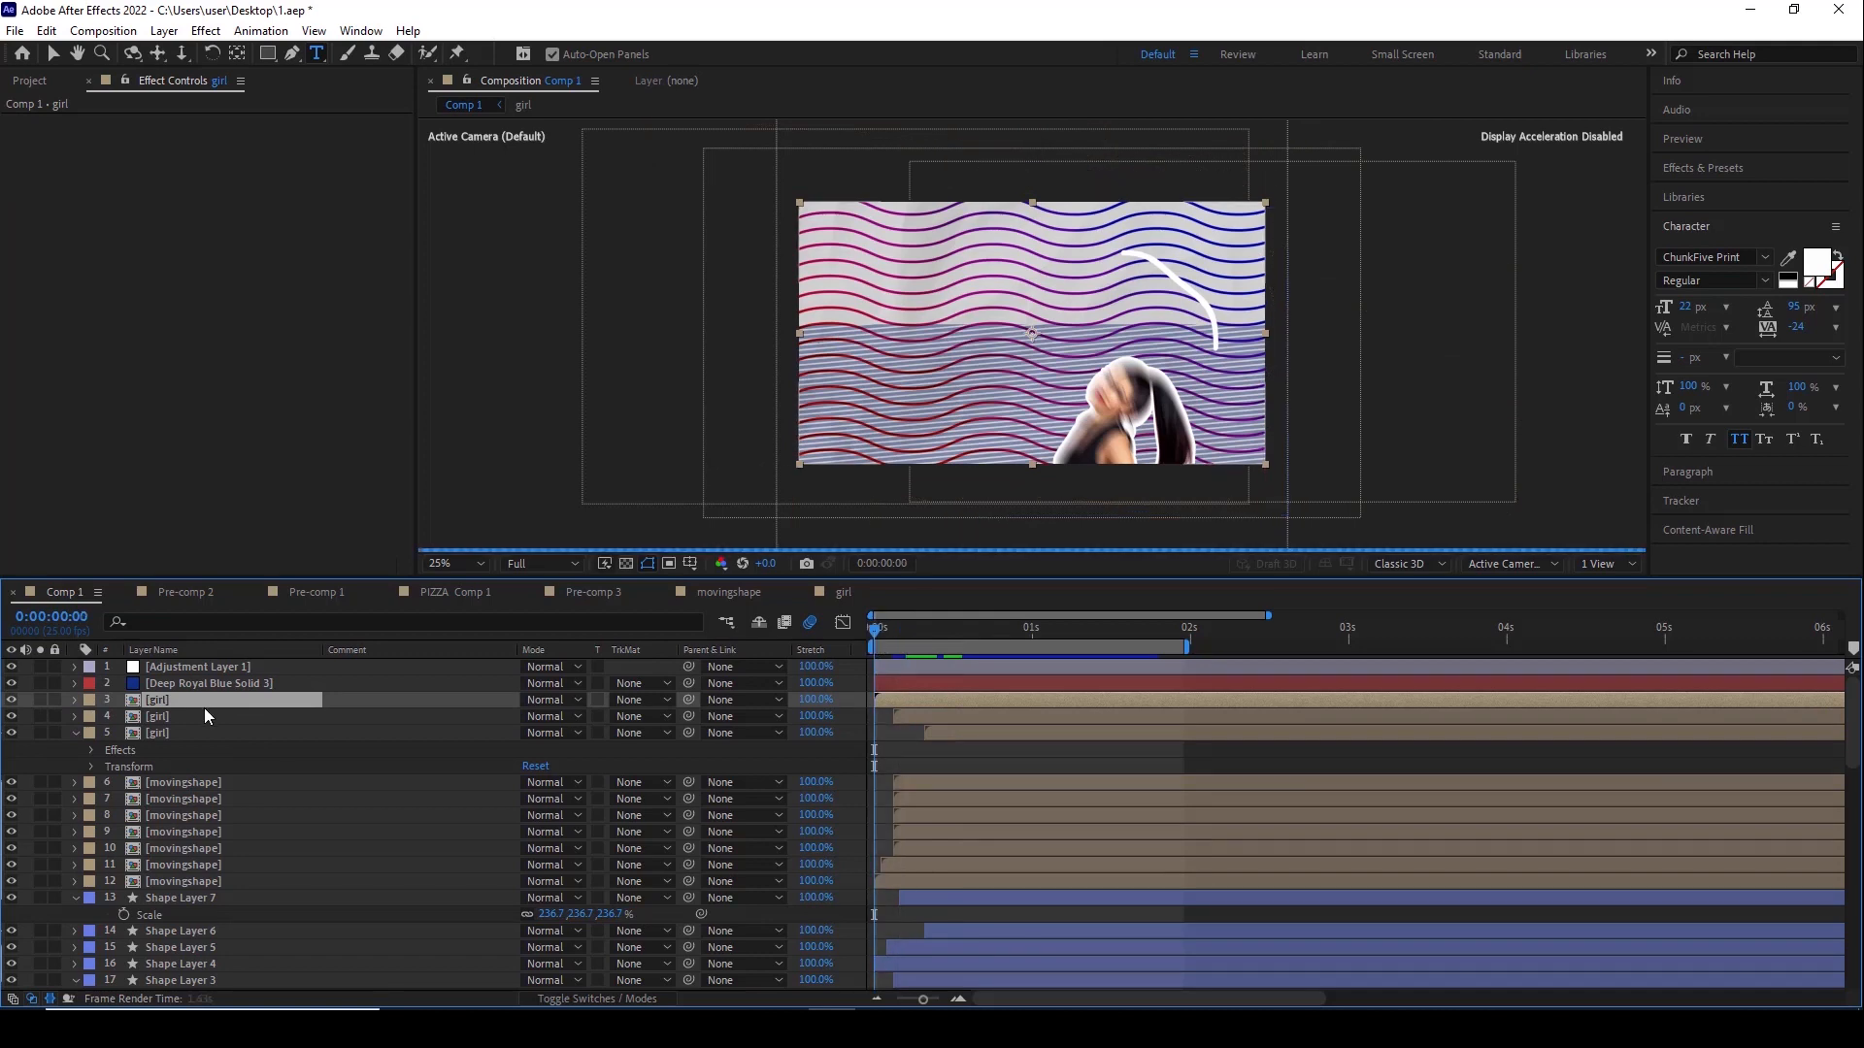
# Select Deep Royal Blue Solid 3, review its Transform effect, and briefly solo it at frame 8
pyautogui.click(189, 684)
pyautogui.click(924, 637)
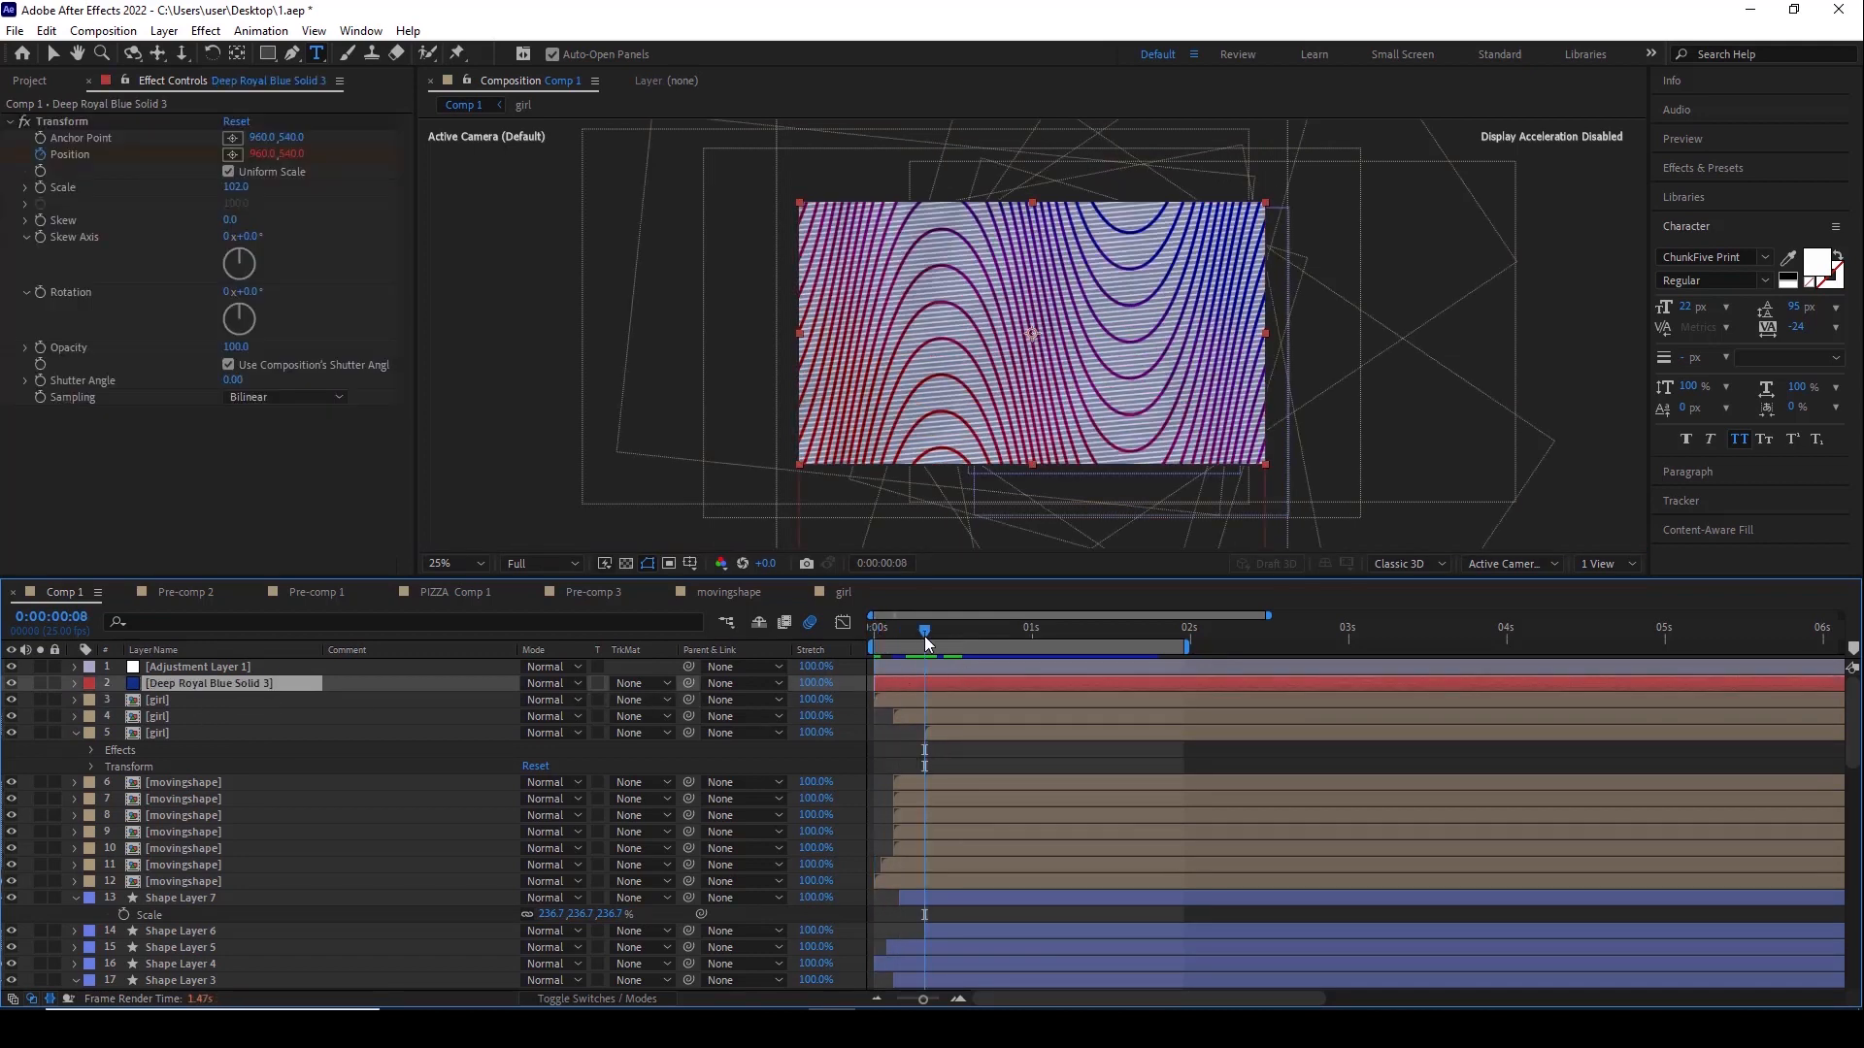
pyautogui.click(40, 684)
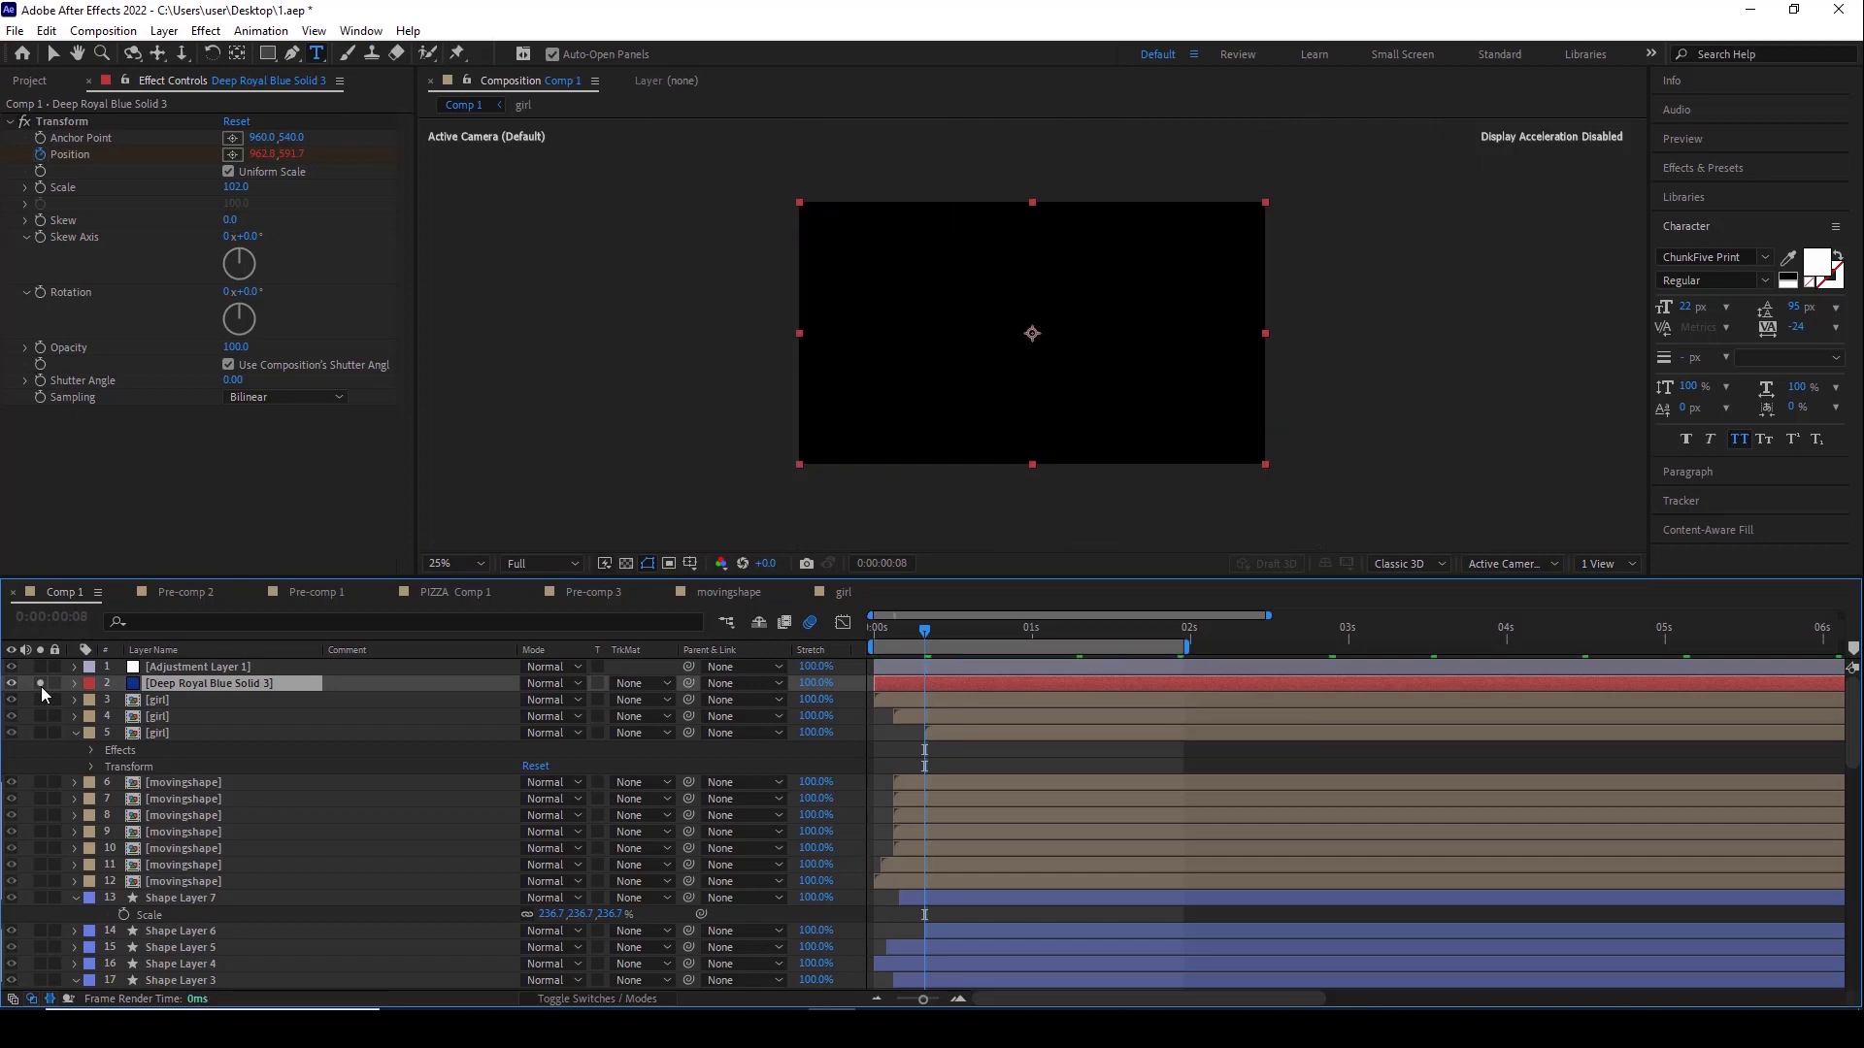
pyautogui.click(40, 685)
pyautogui.click(885, 629)
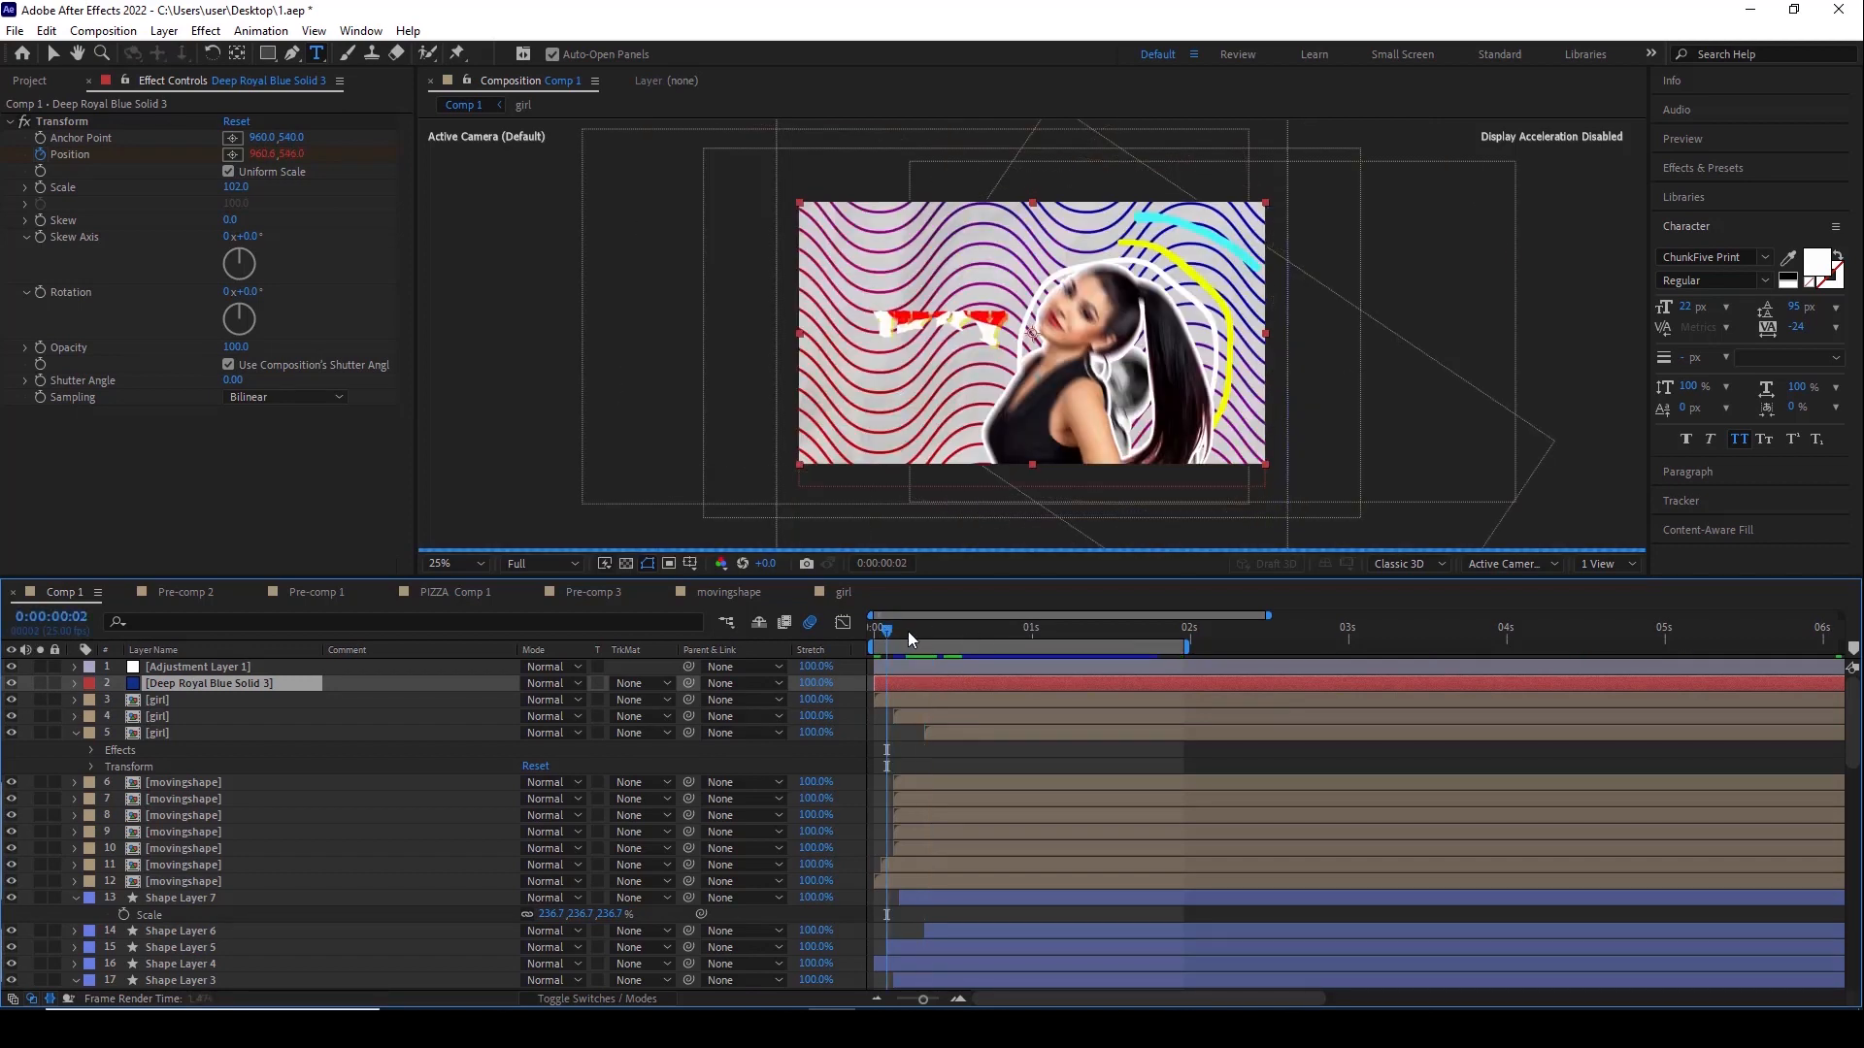
# Reveal the solid's Transform effect Position keyframes and loopOut("pingpong") expression, and preview and scrub the resulting movement
pyautogui.click(78, 683)
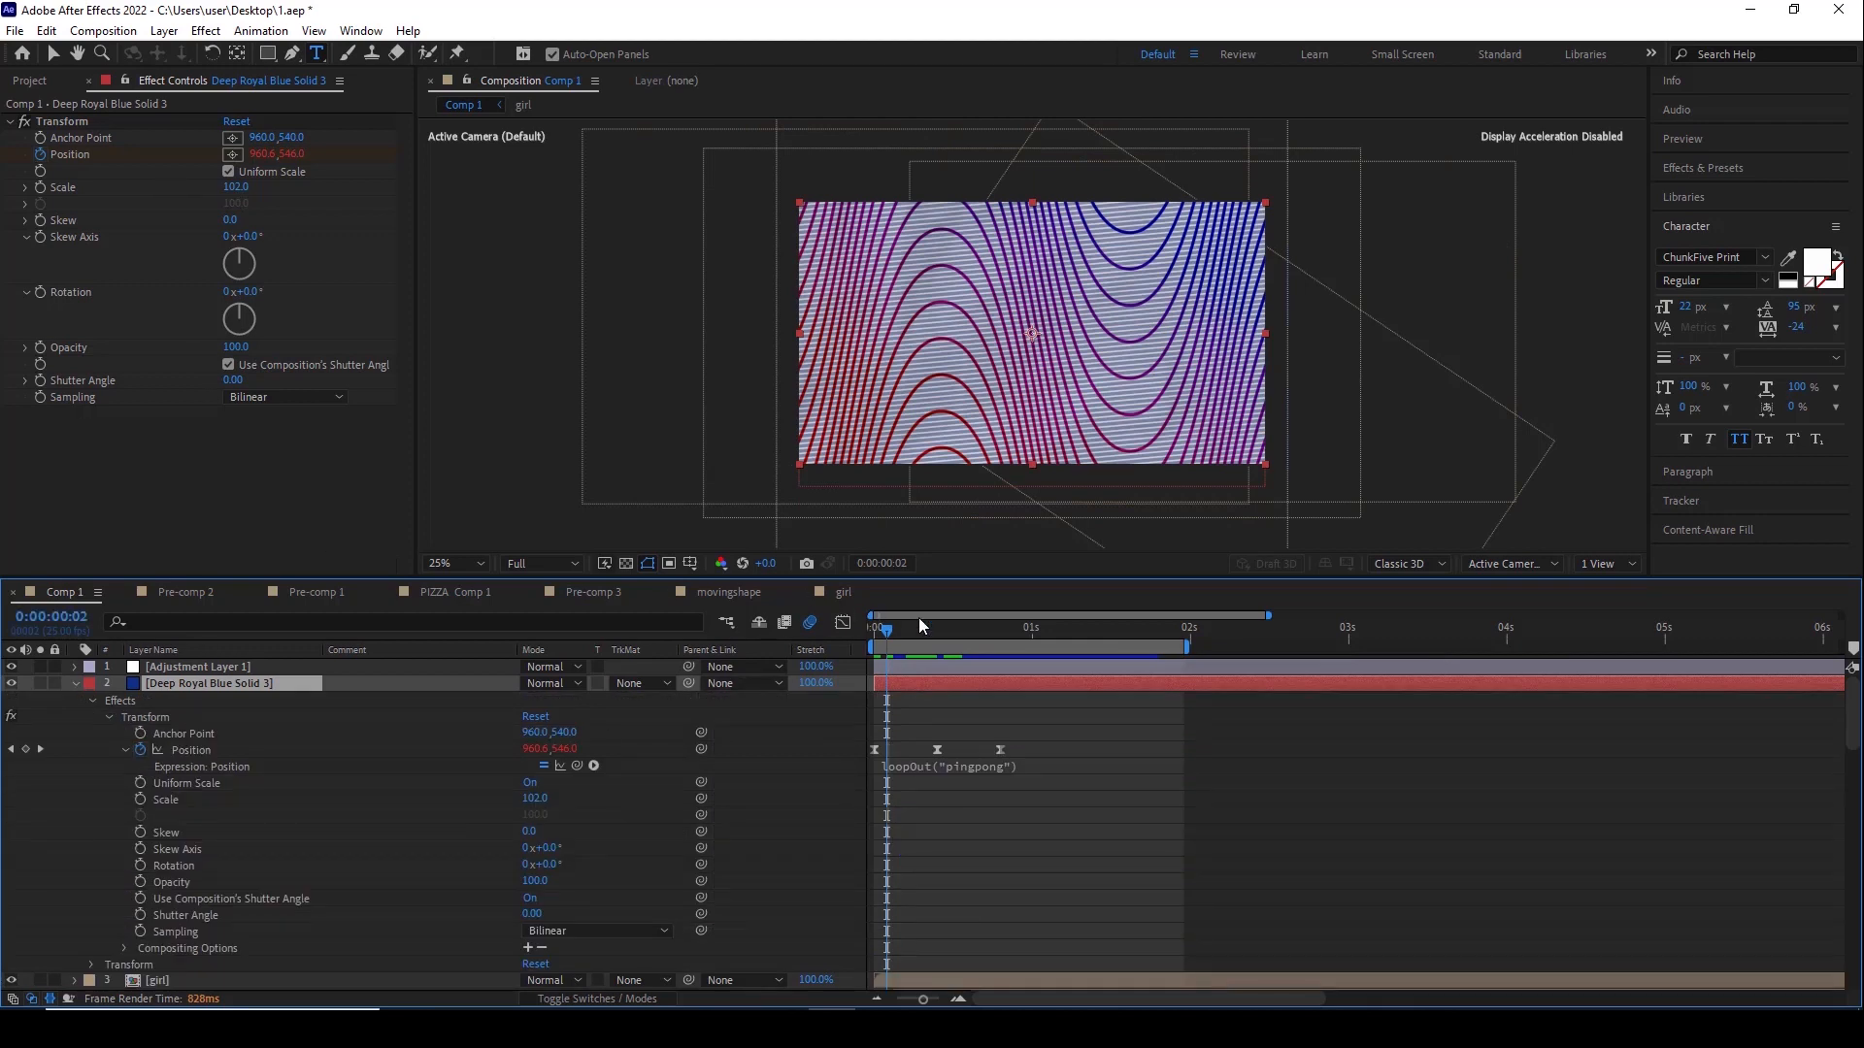
pyautogui.press('space')
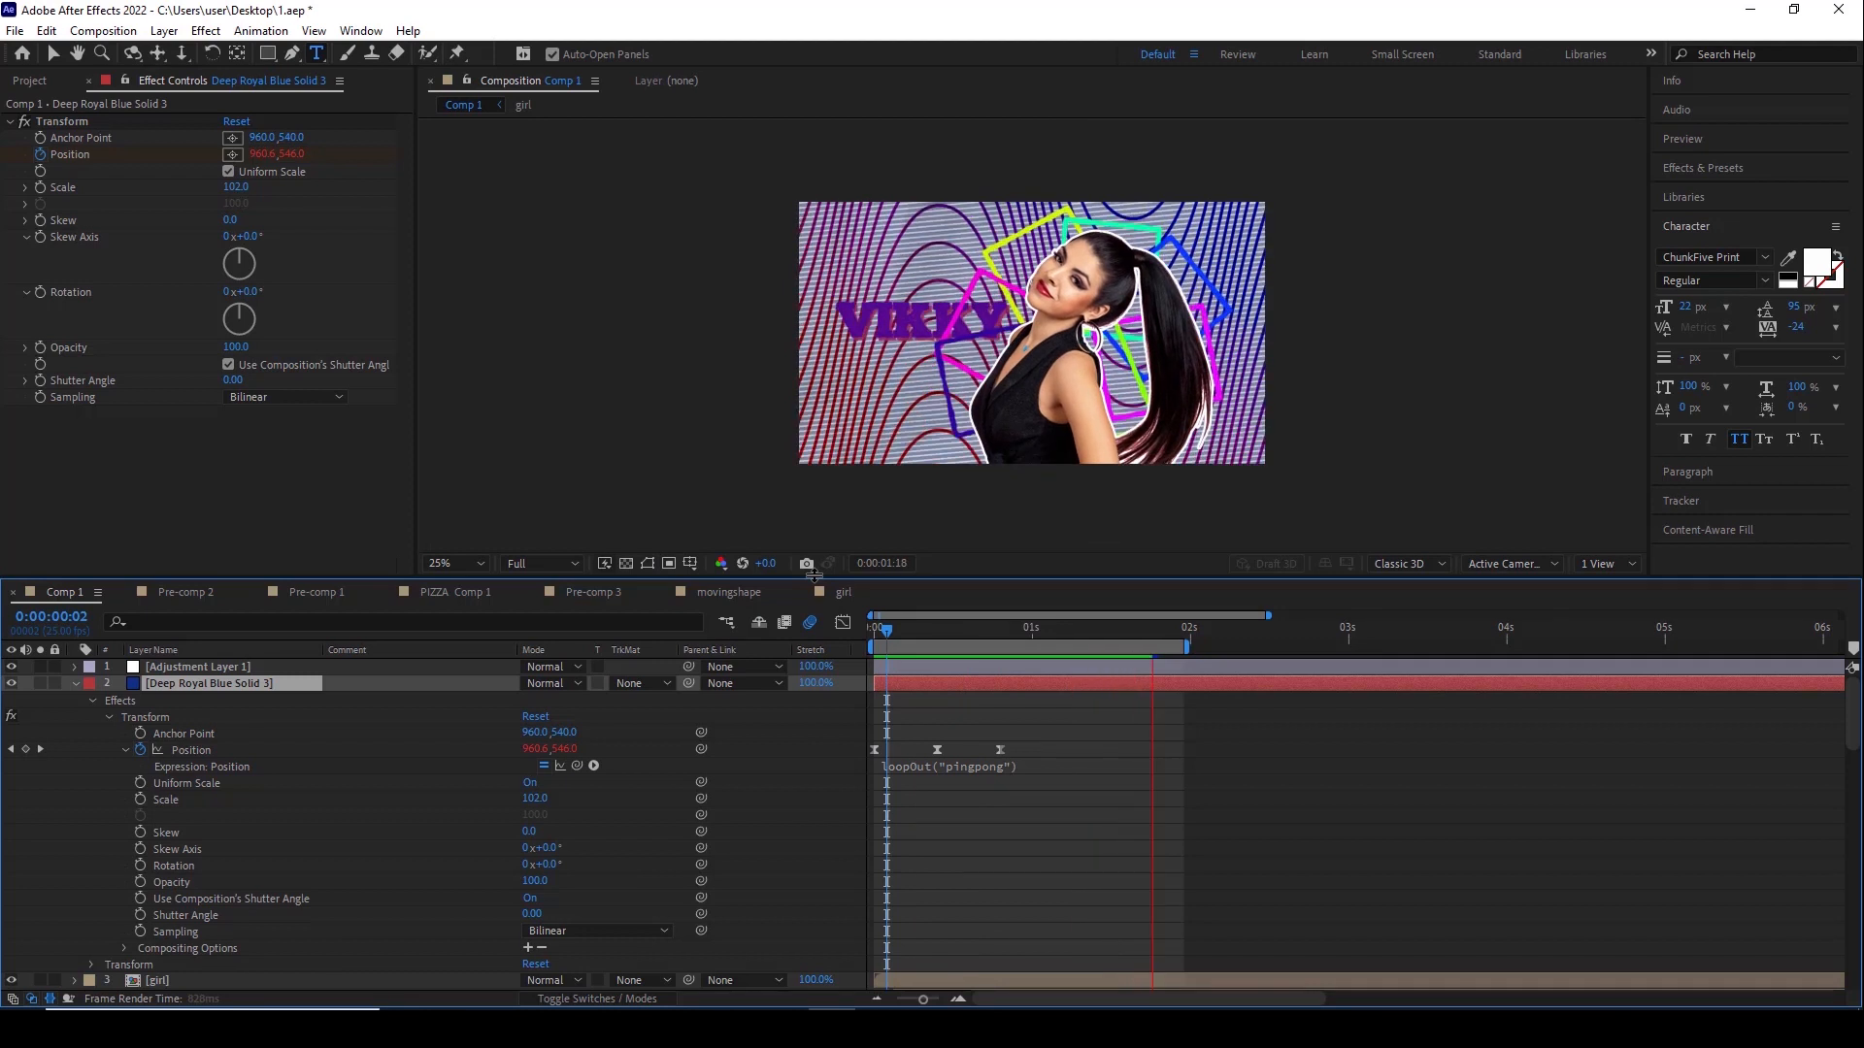
pyautogui.click(961, 631)
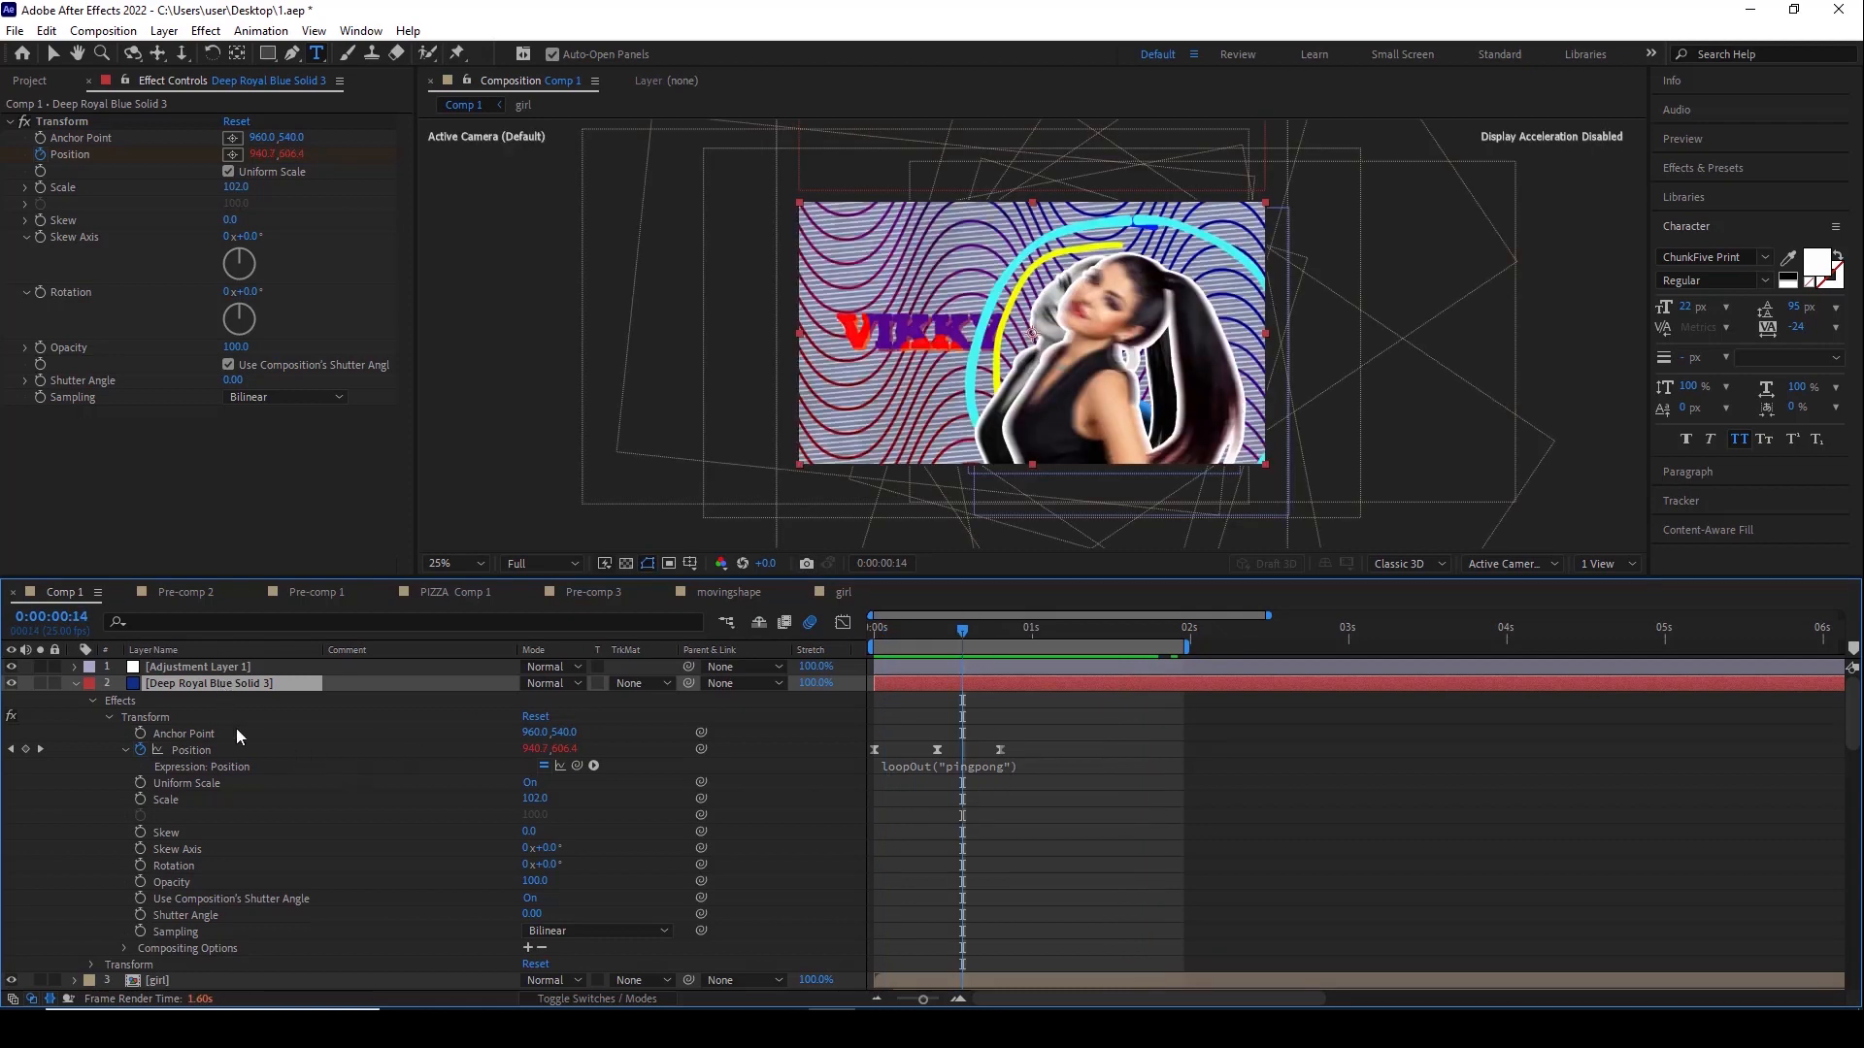
pyautogui.click(73, 119)
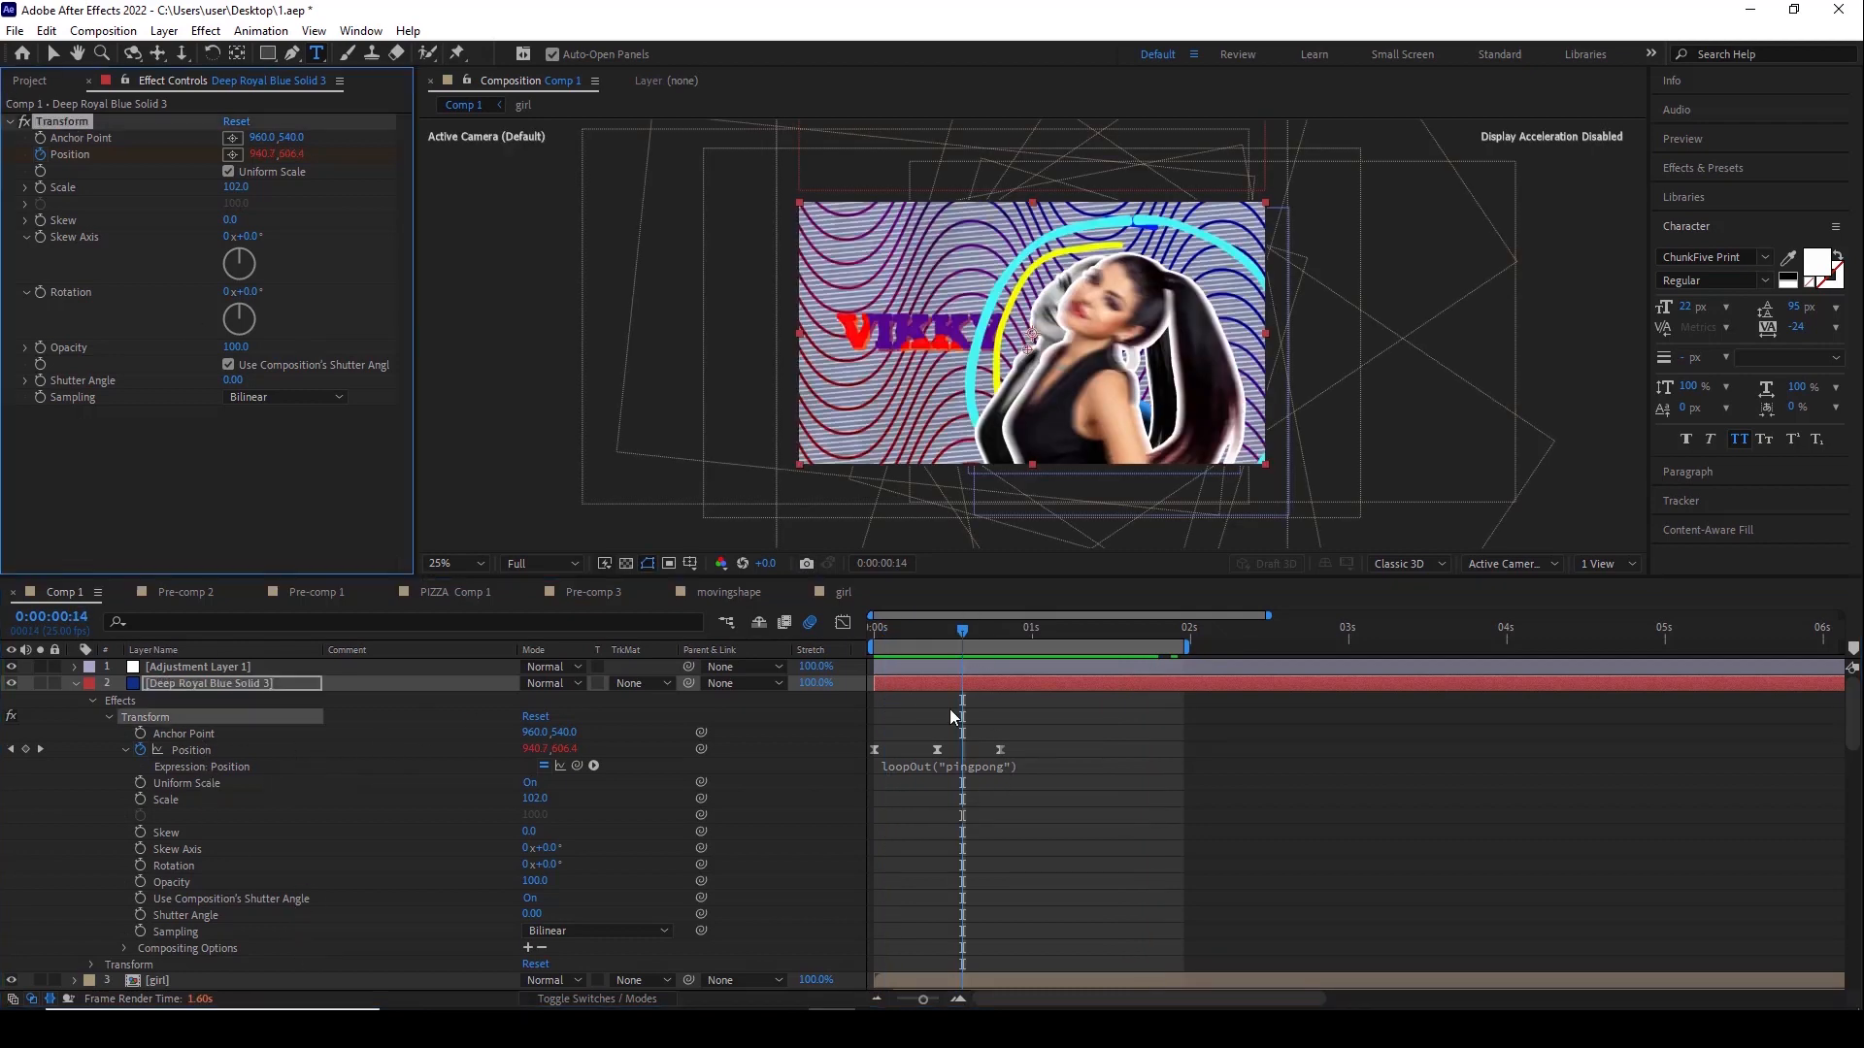
pyautogui.moveTo(876, 636); pyautogui.dragTo(999, 619)
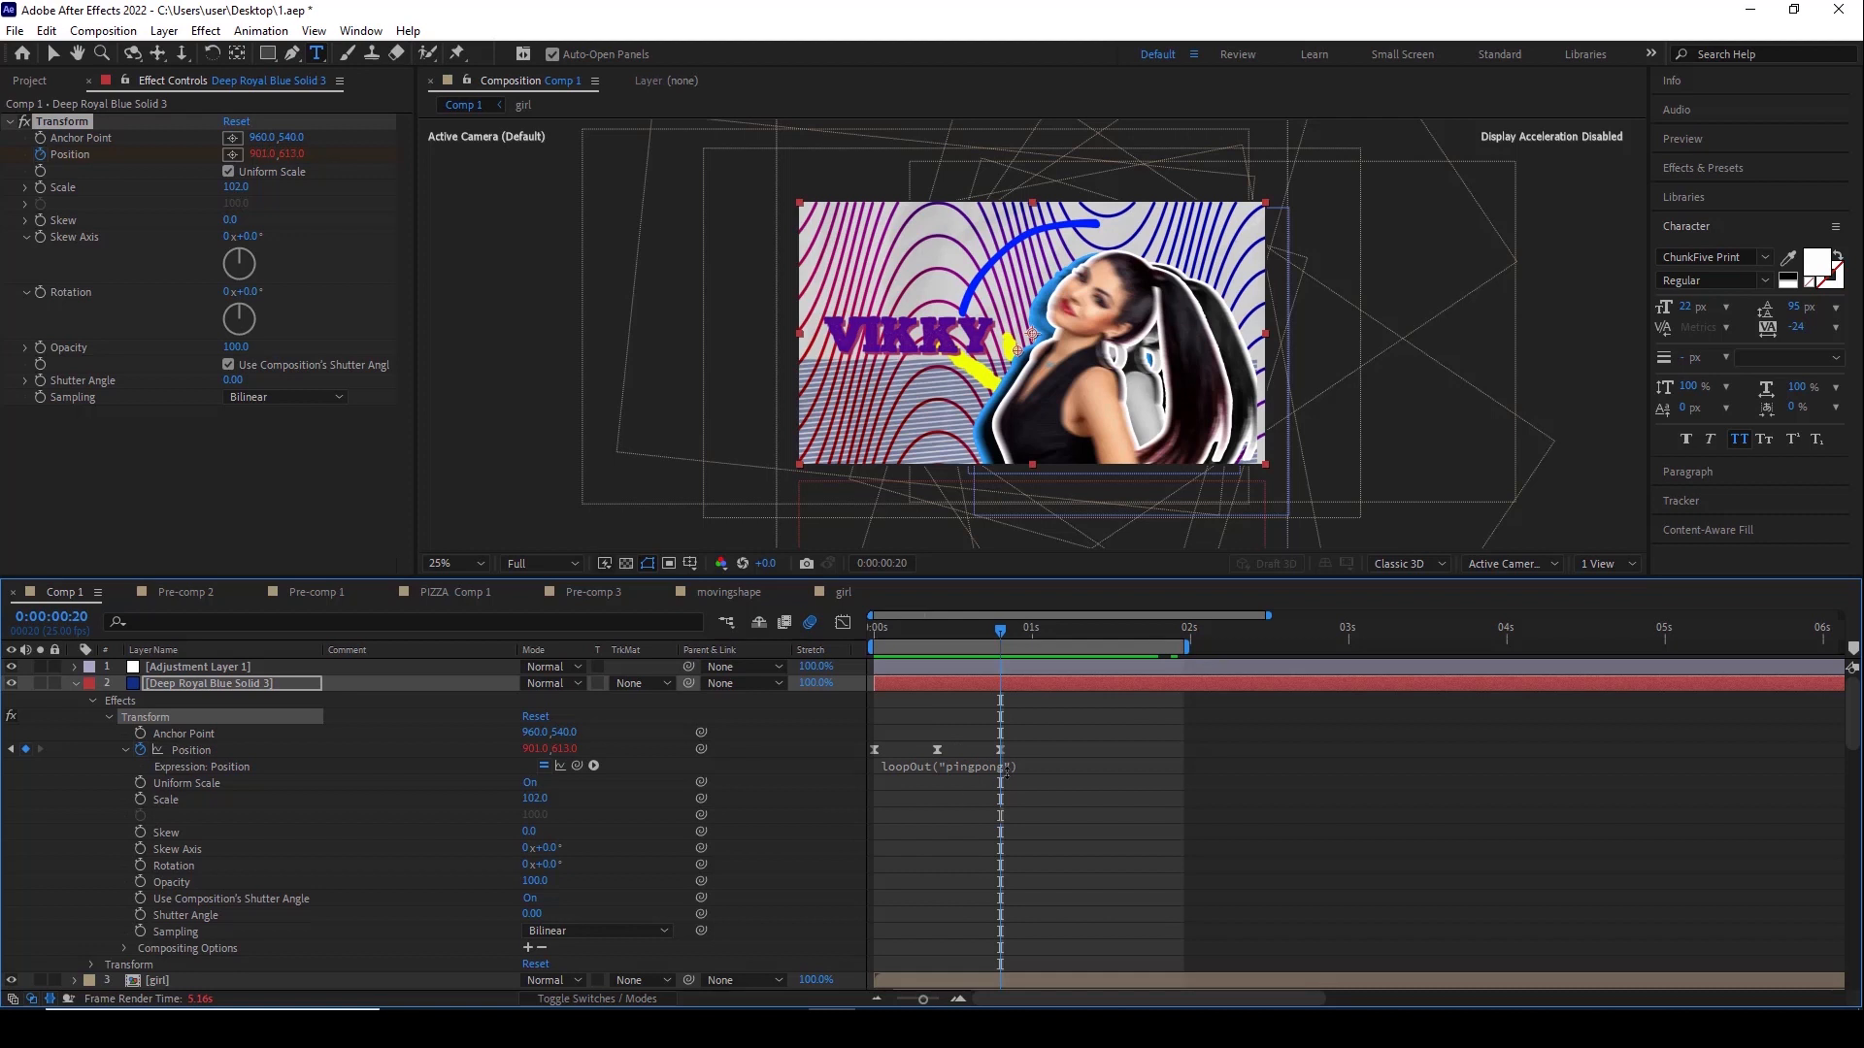
# Review Adjustment Layer 1's Posterize Time effect, collapse the solid's properties and preview the composition from frame 1
pyautogui.click(179, 666)
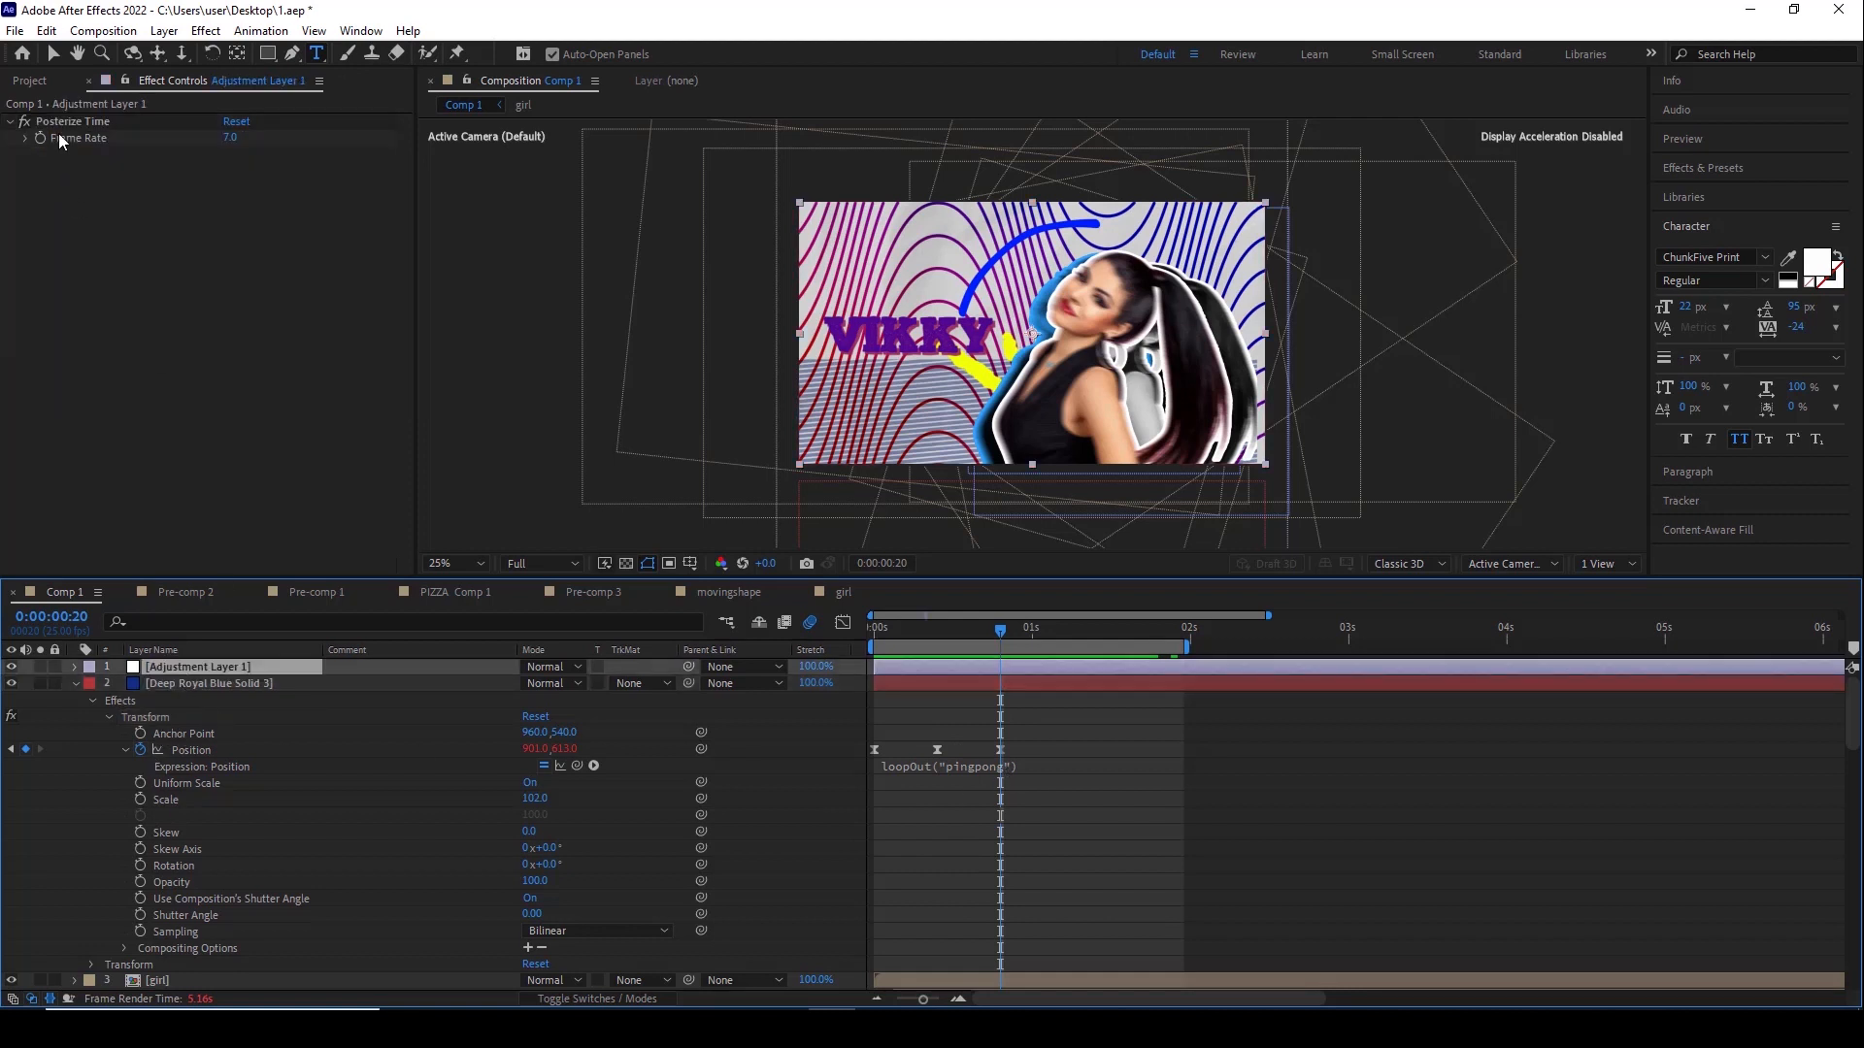
pyautogui.click(76, 685)
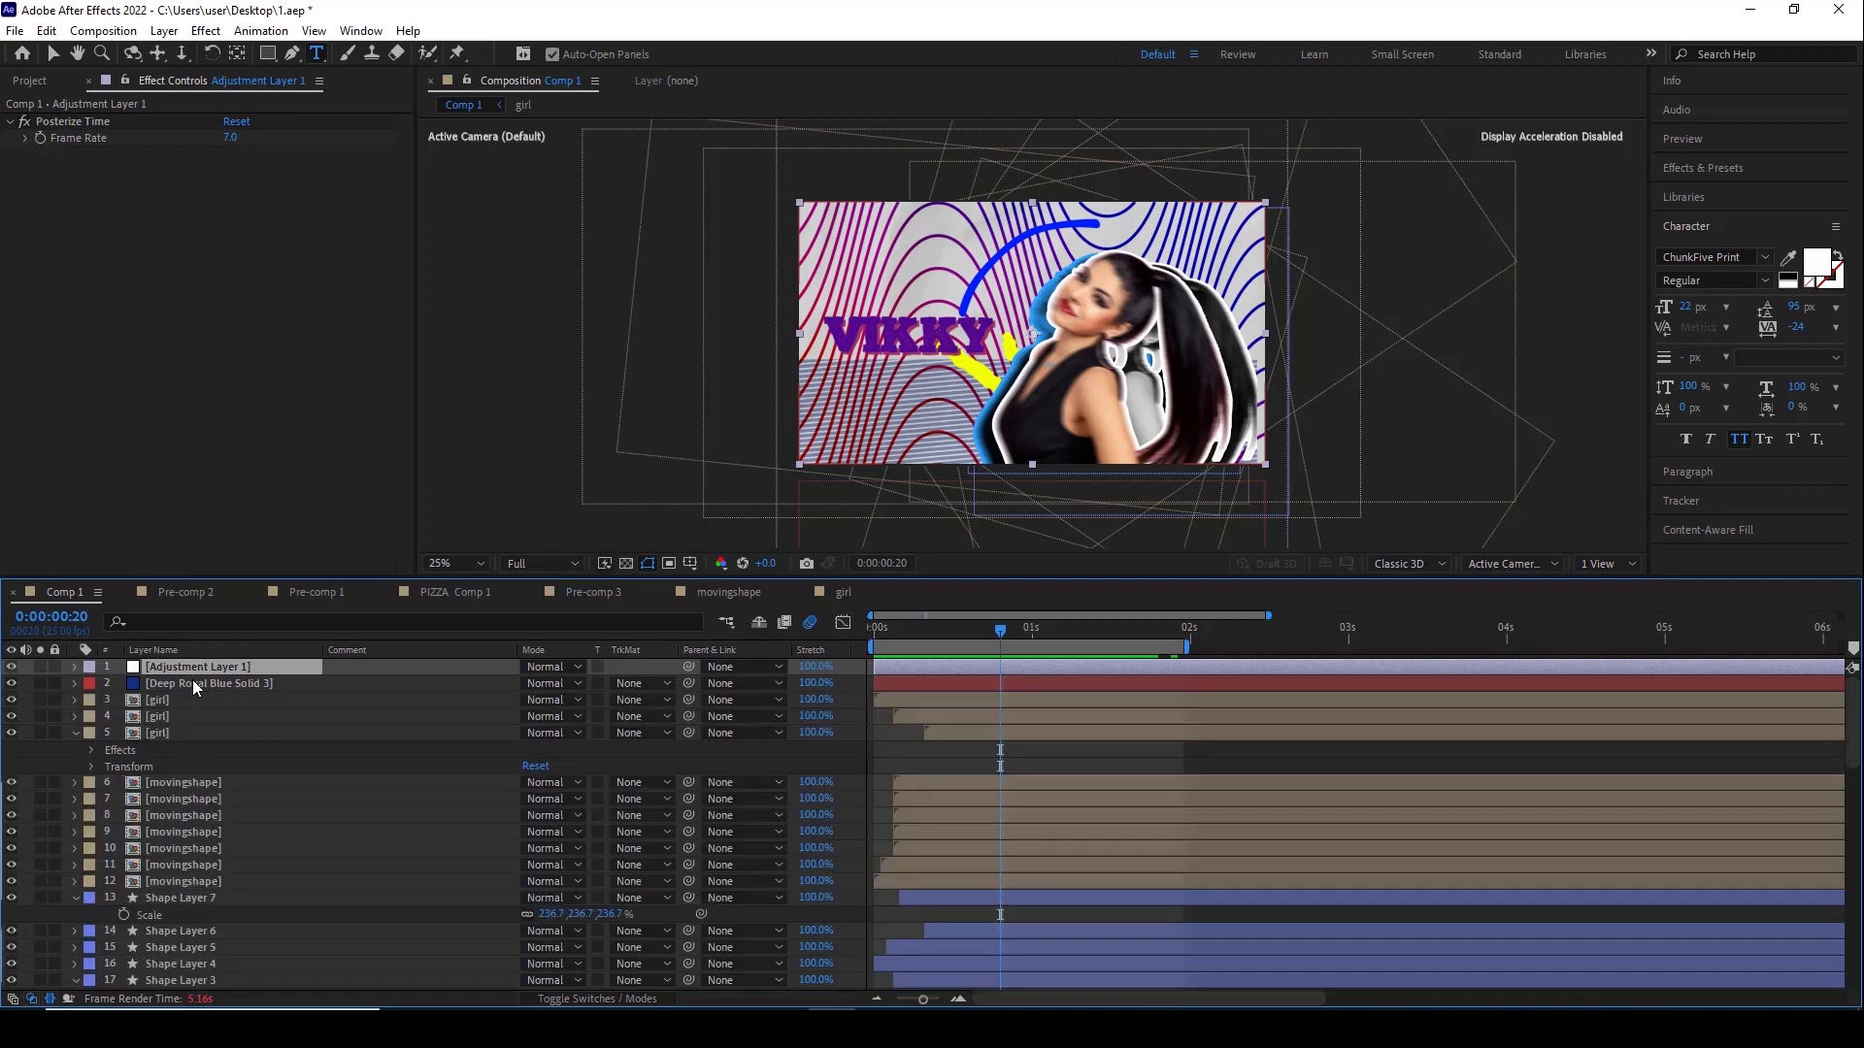
pyautogui.click(879, 629)
pyautogui.press('space')
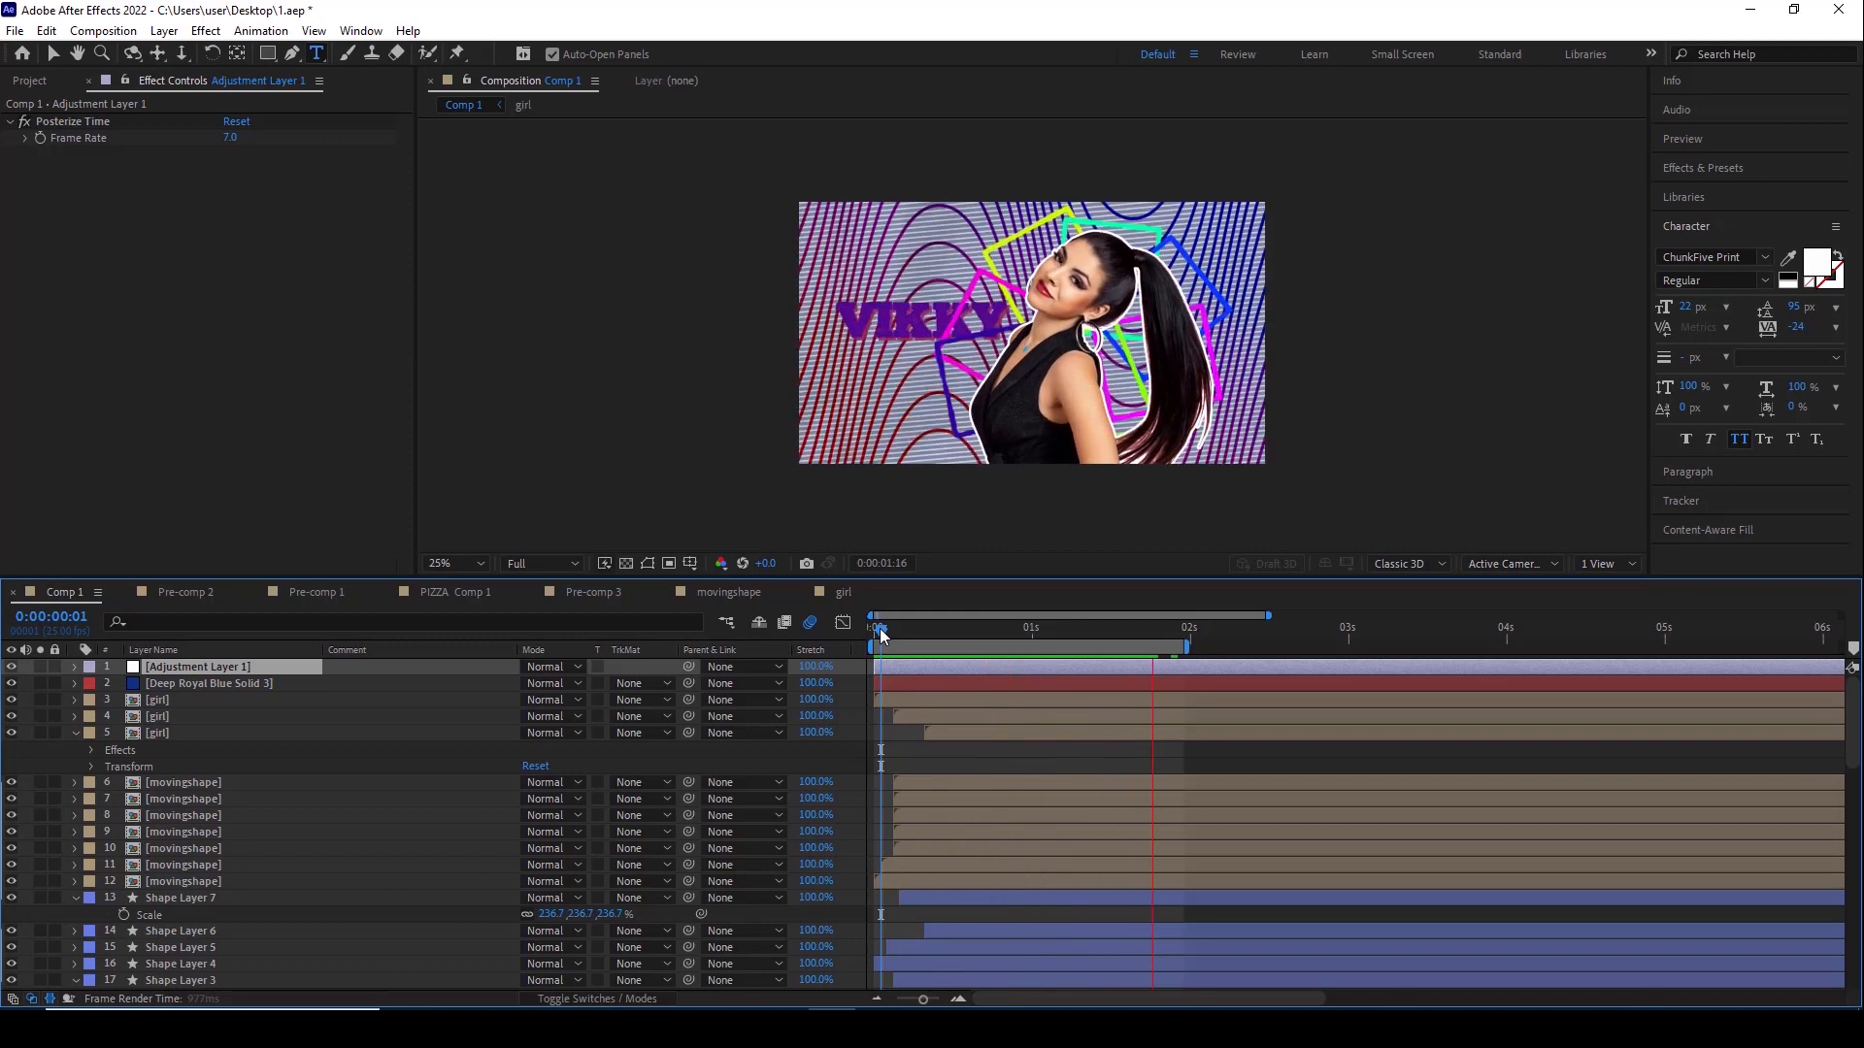
# Disable the Posterize Time effect on Adjustment Layer 1 and preview the composition from frame 1 without it
pyautogui.click(982, 626)
pyautogui.click(25, 124)
pyautogui.click(880, 633)
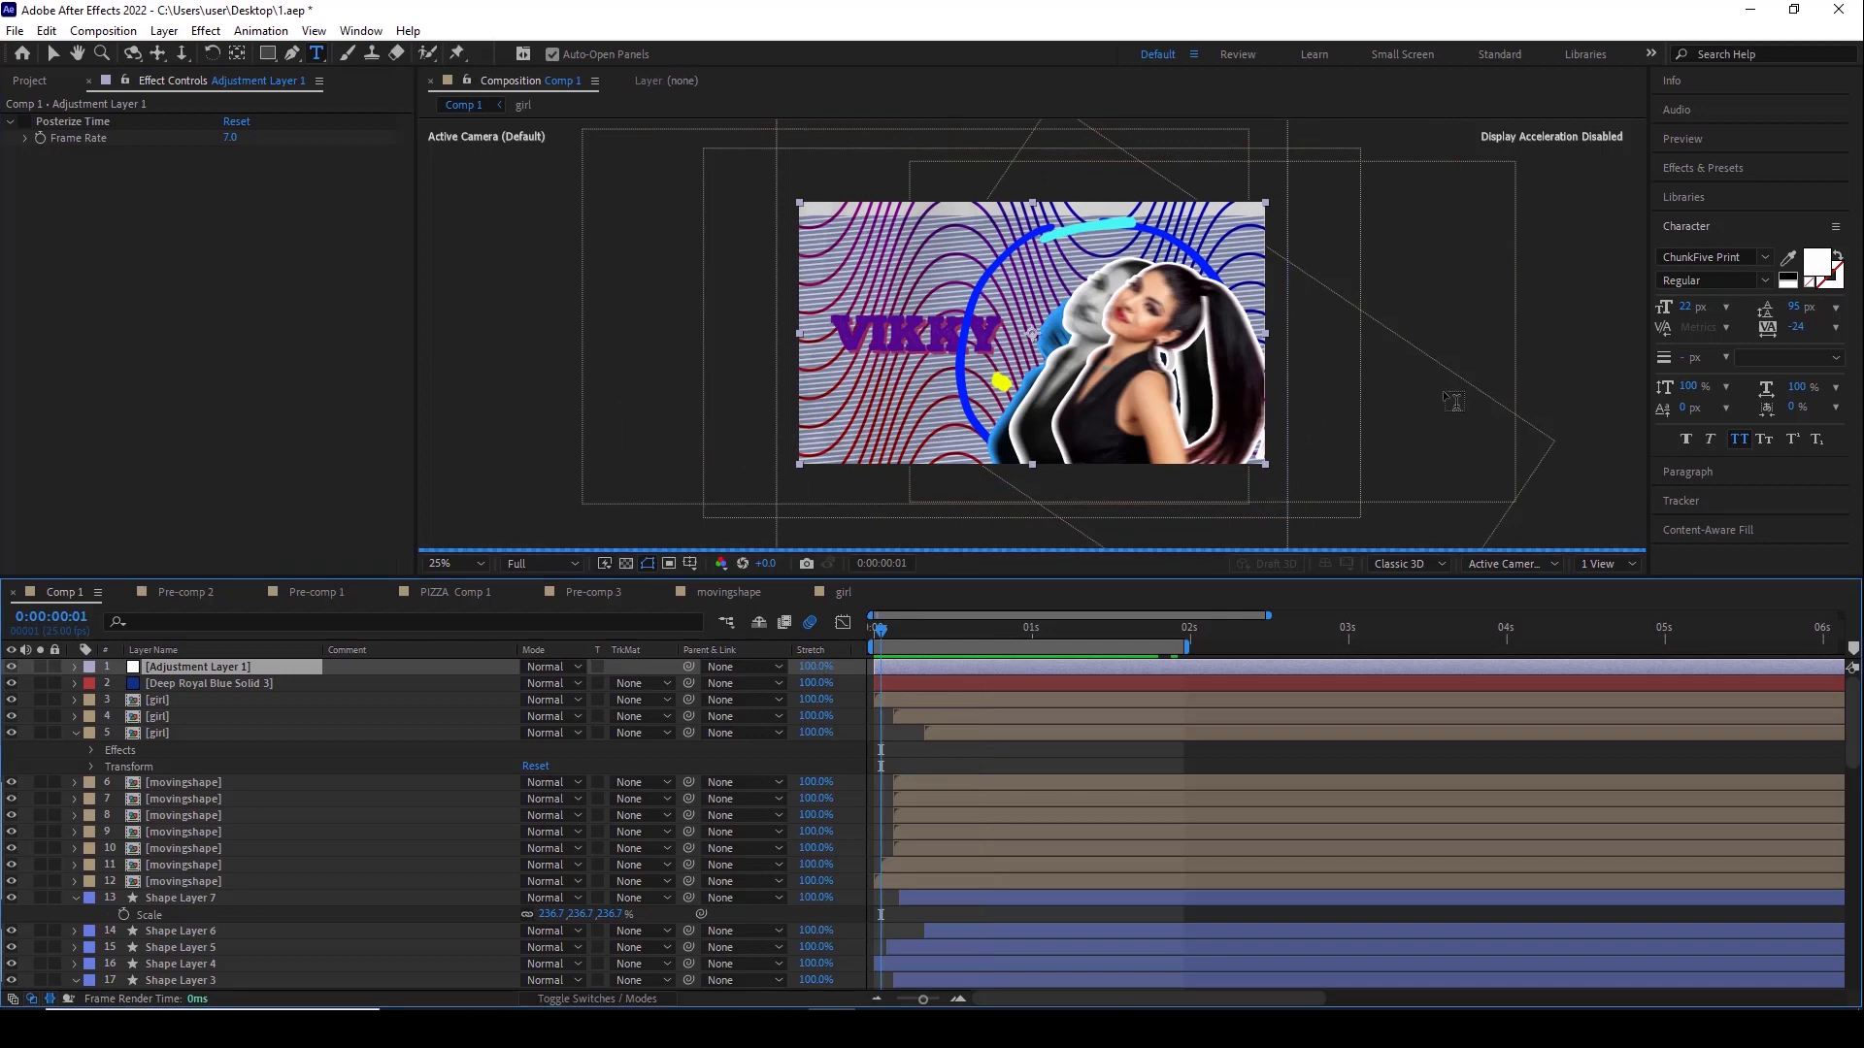
pyautogui.click(1698, 138)
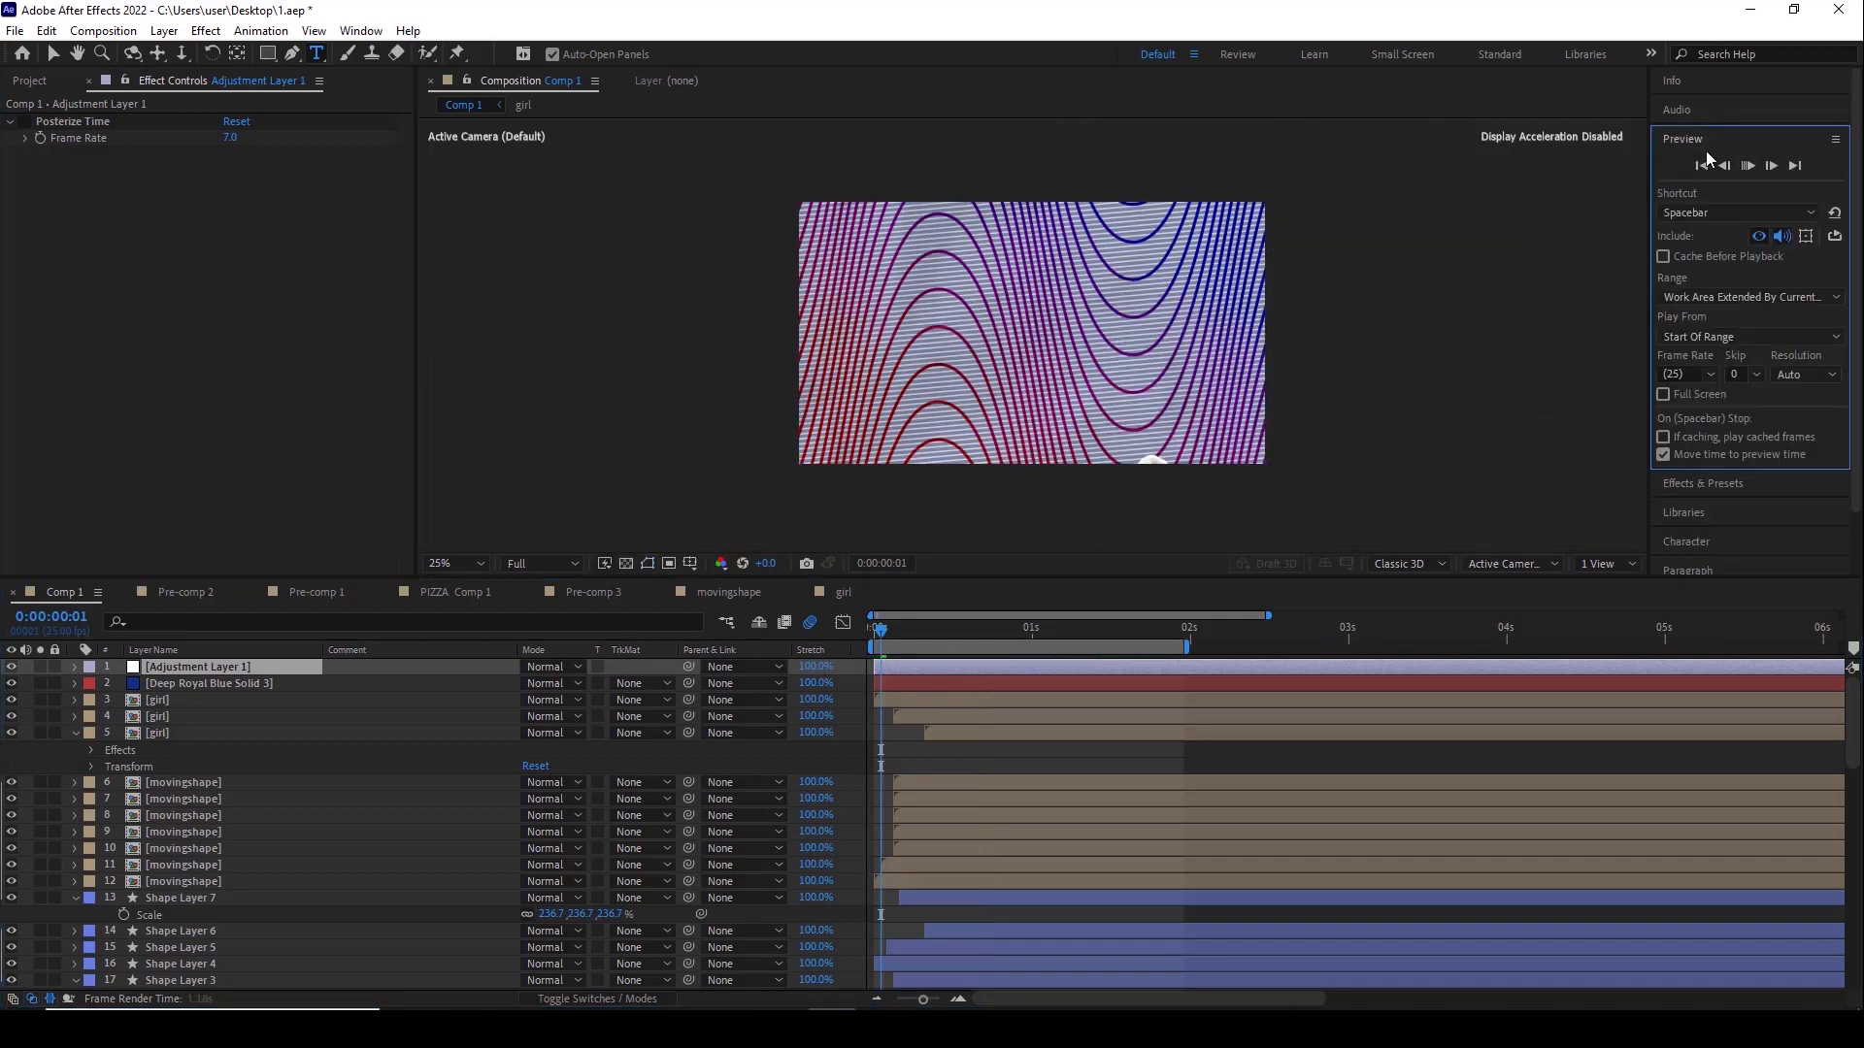
pyautogui.press('space')
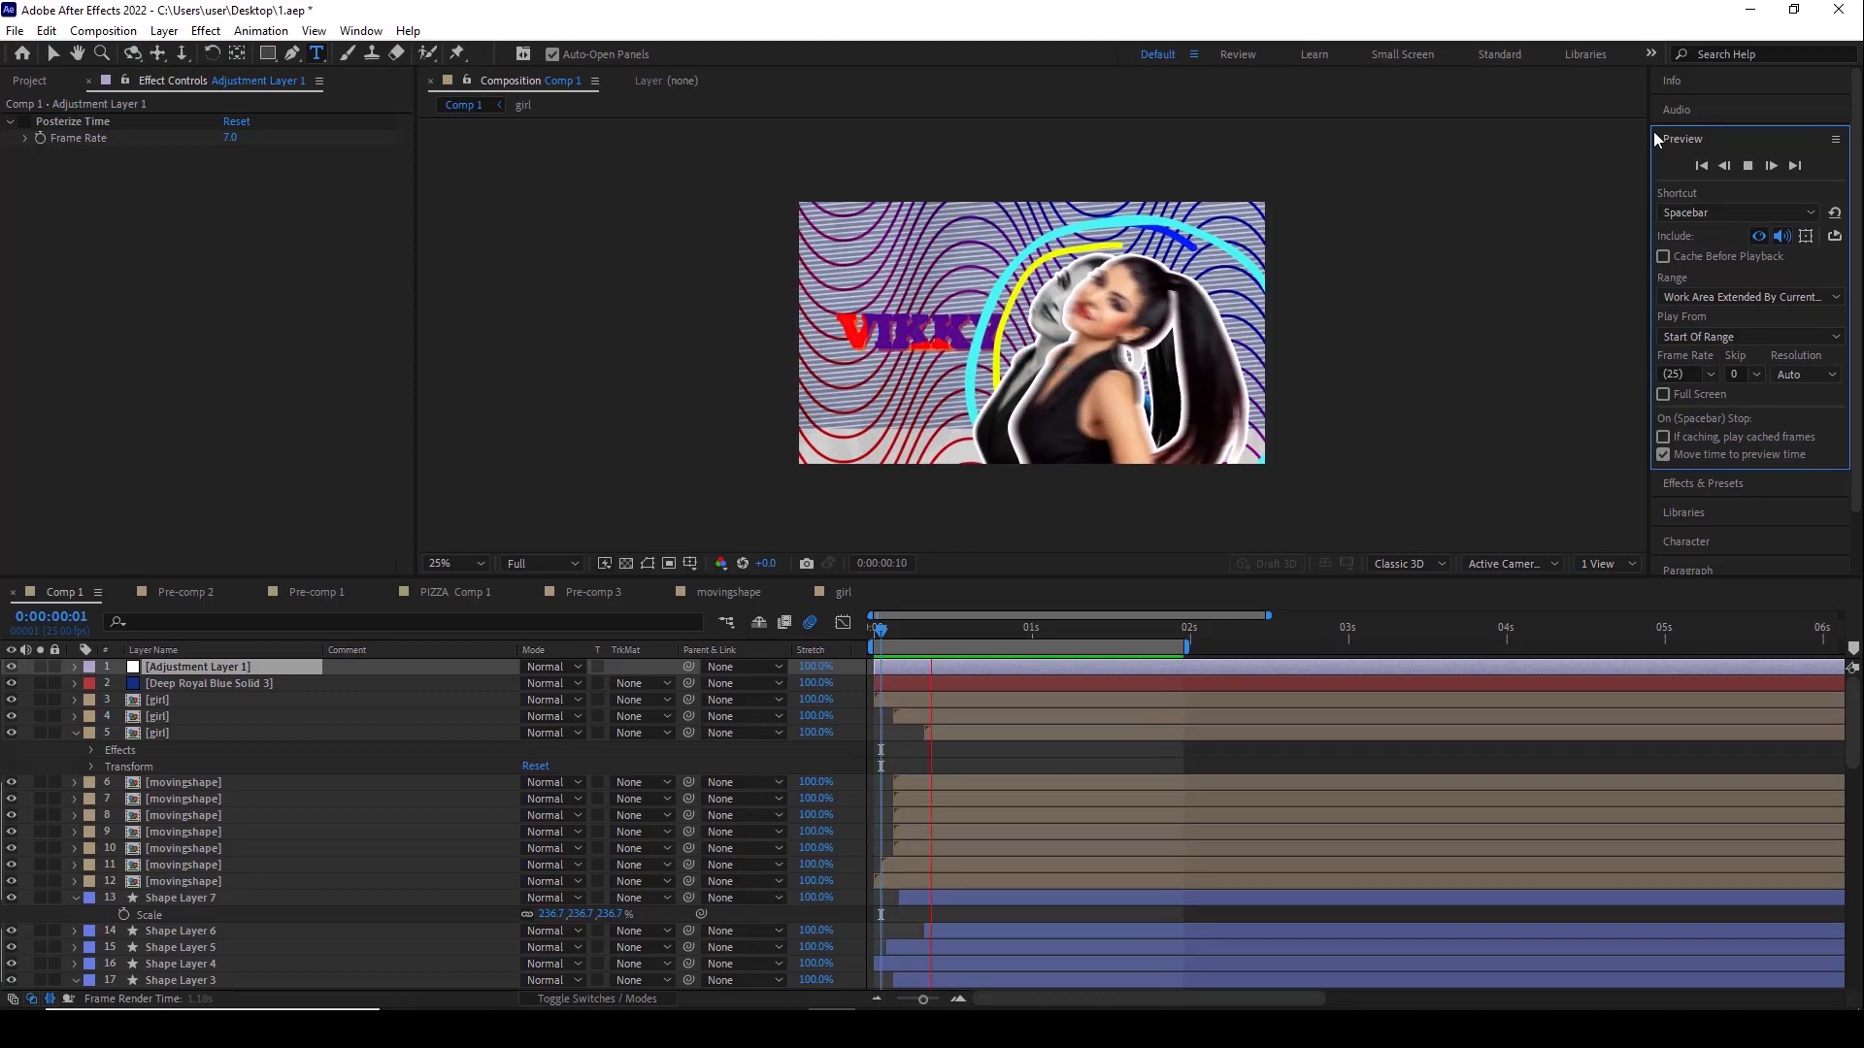
# Stop the preview and re-enable the Posterize Time effect on Adjustment Layer 1
pyautogui.click(1748, 165)
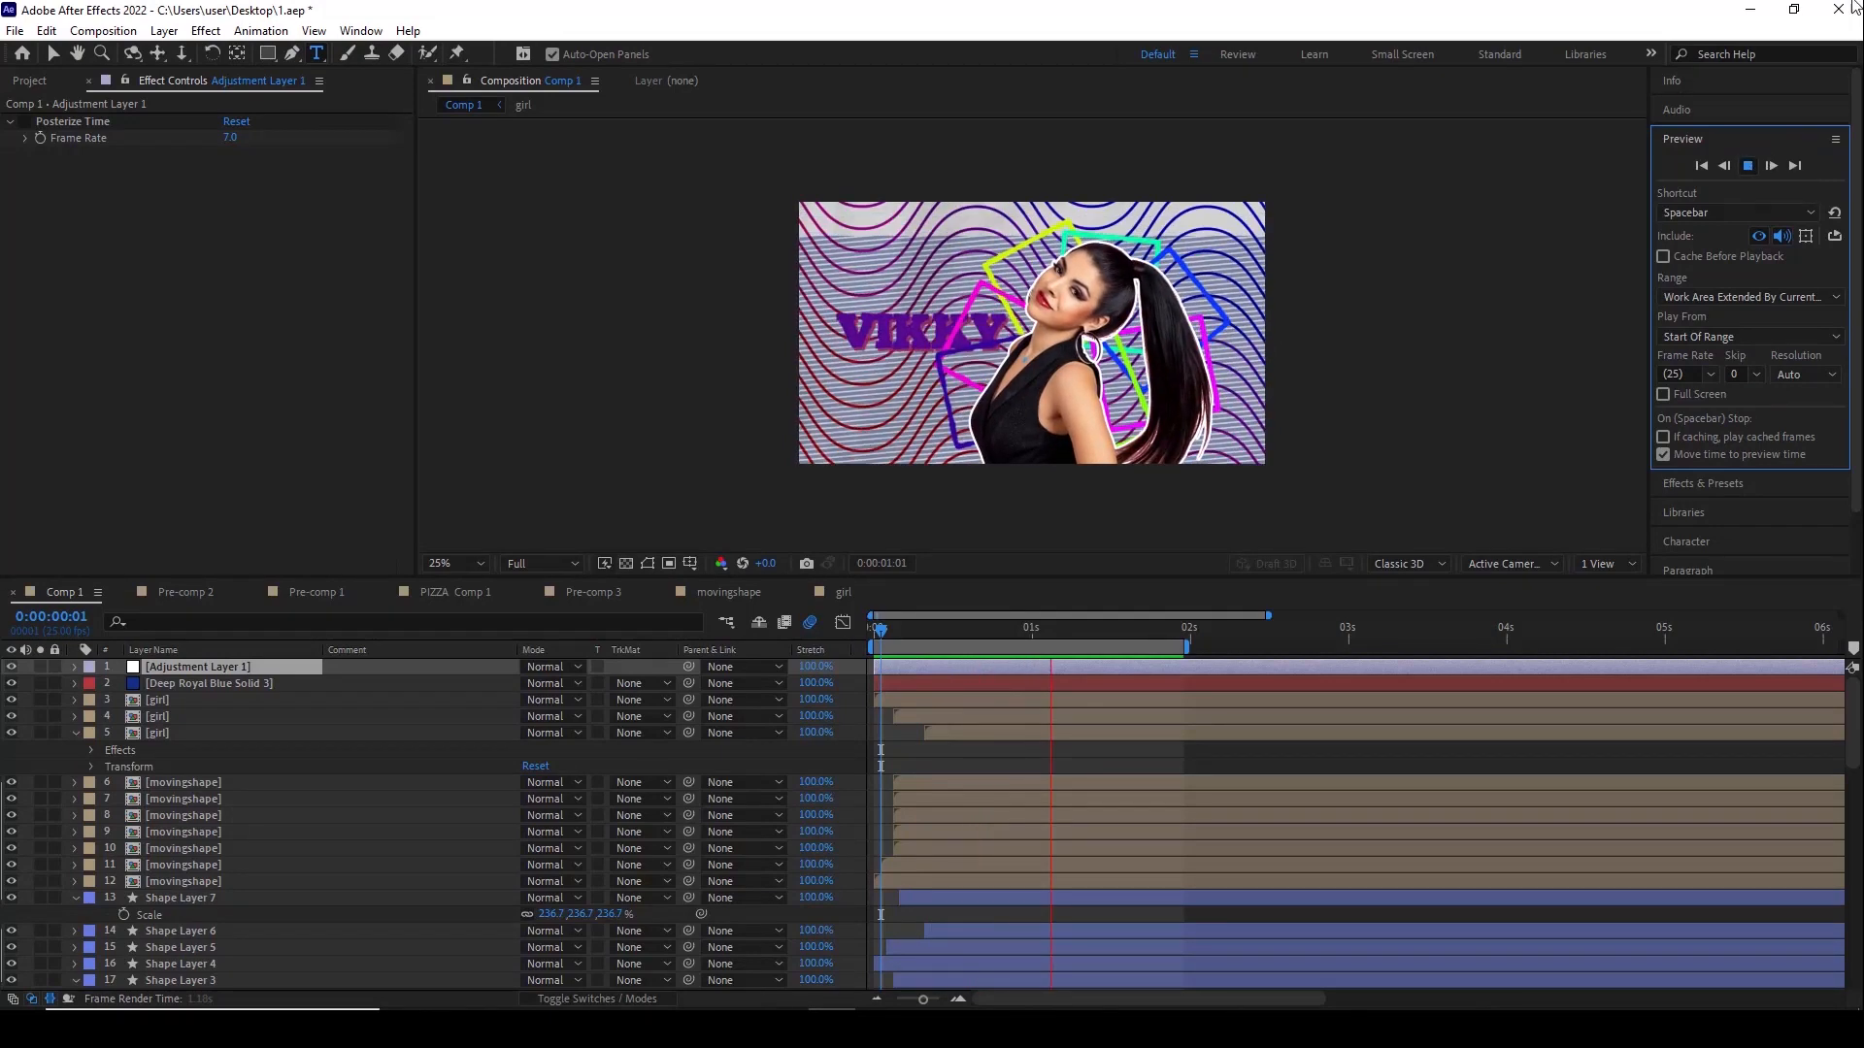
pyautogui.click(74, 121)
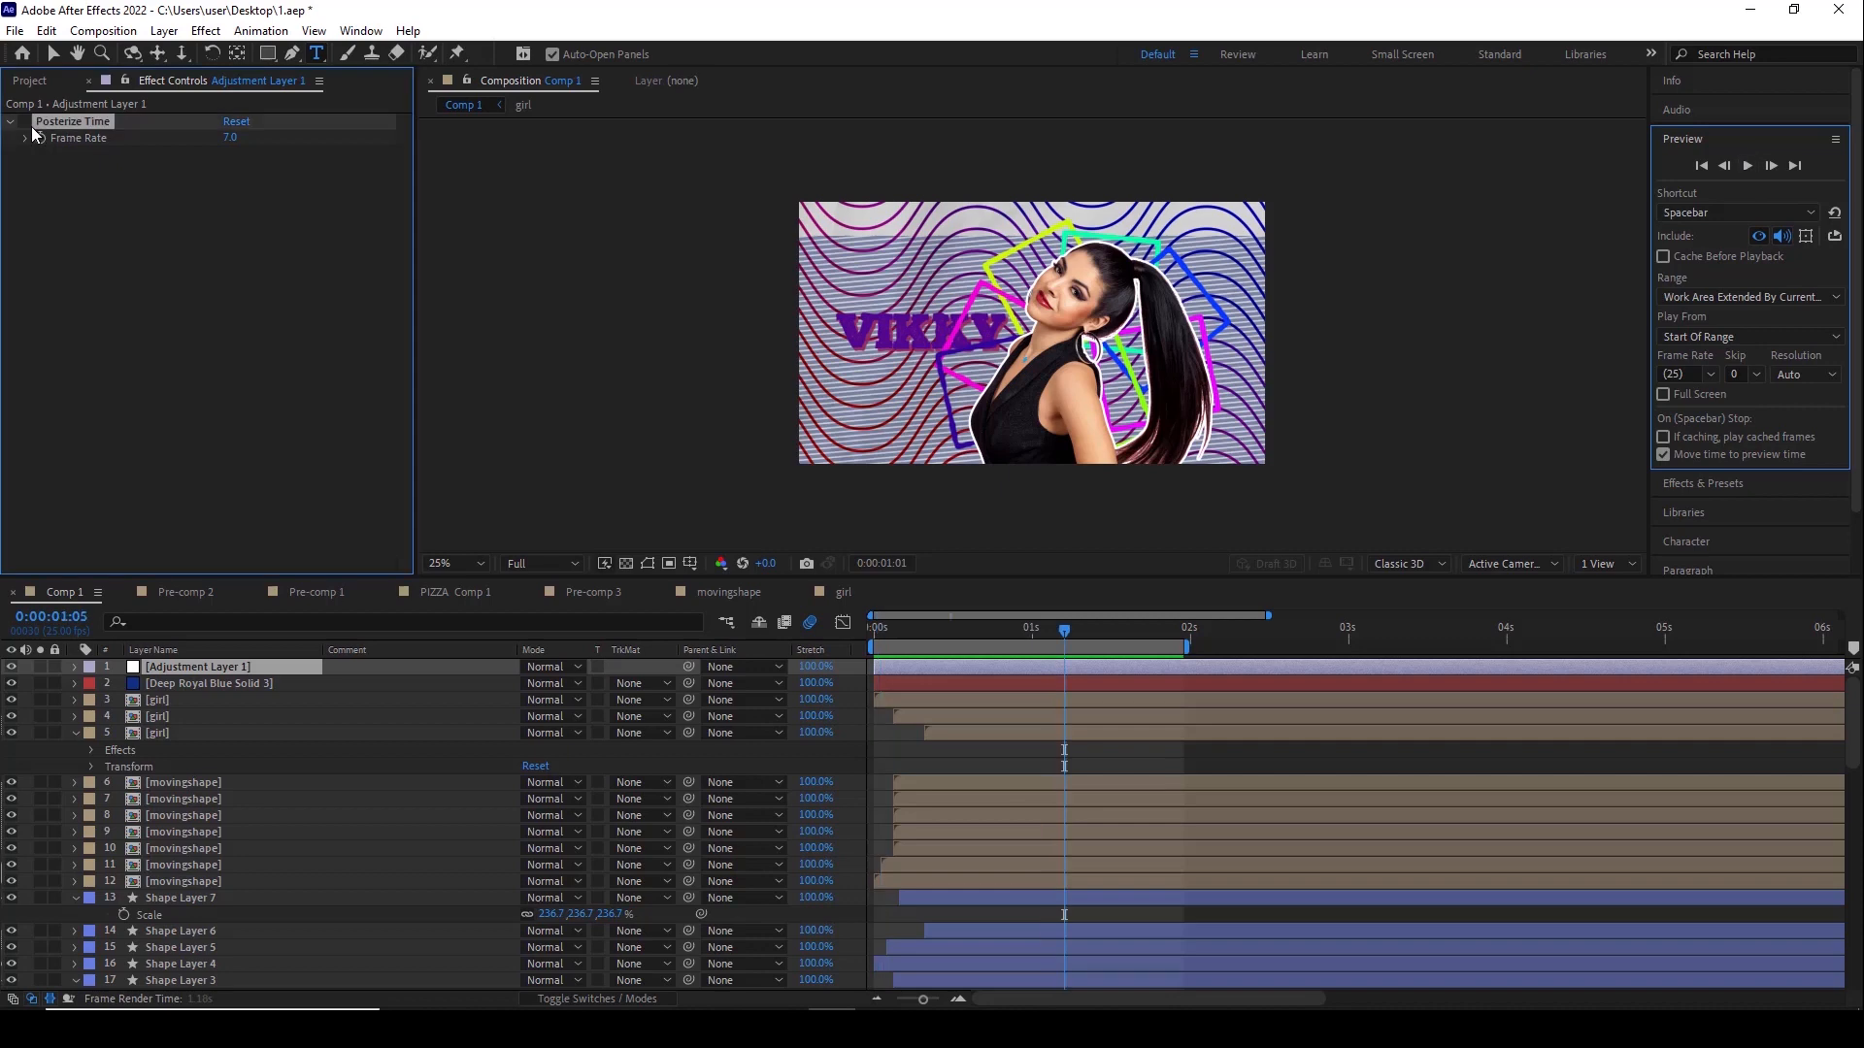
pyautogui.click(25, 123)
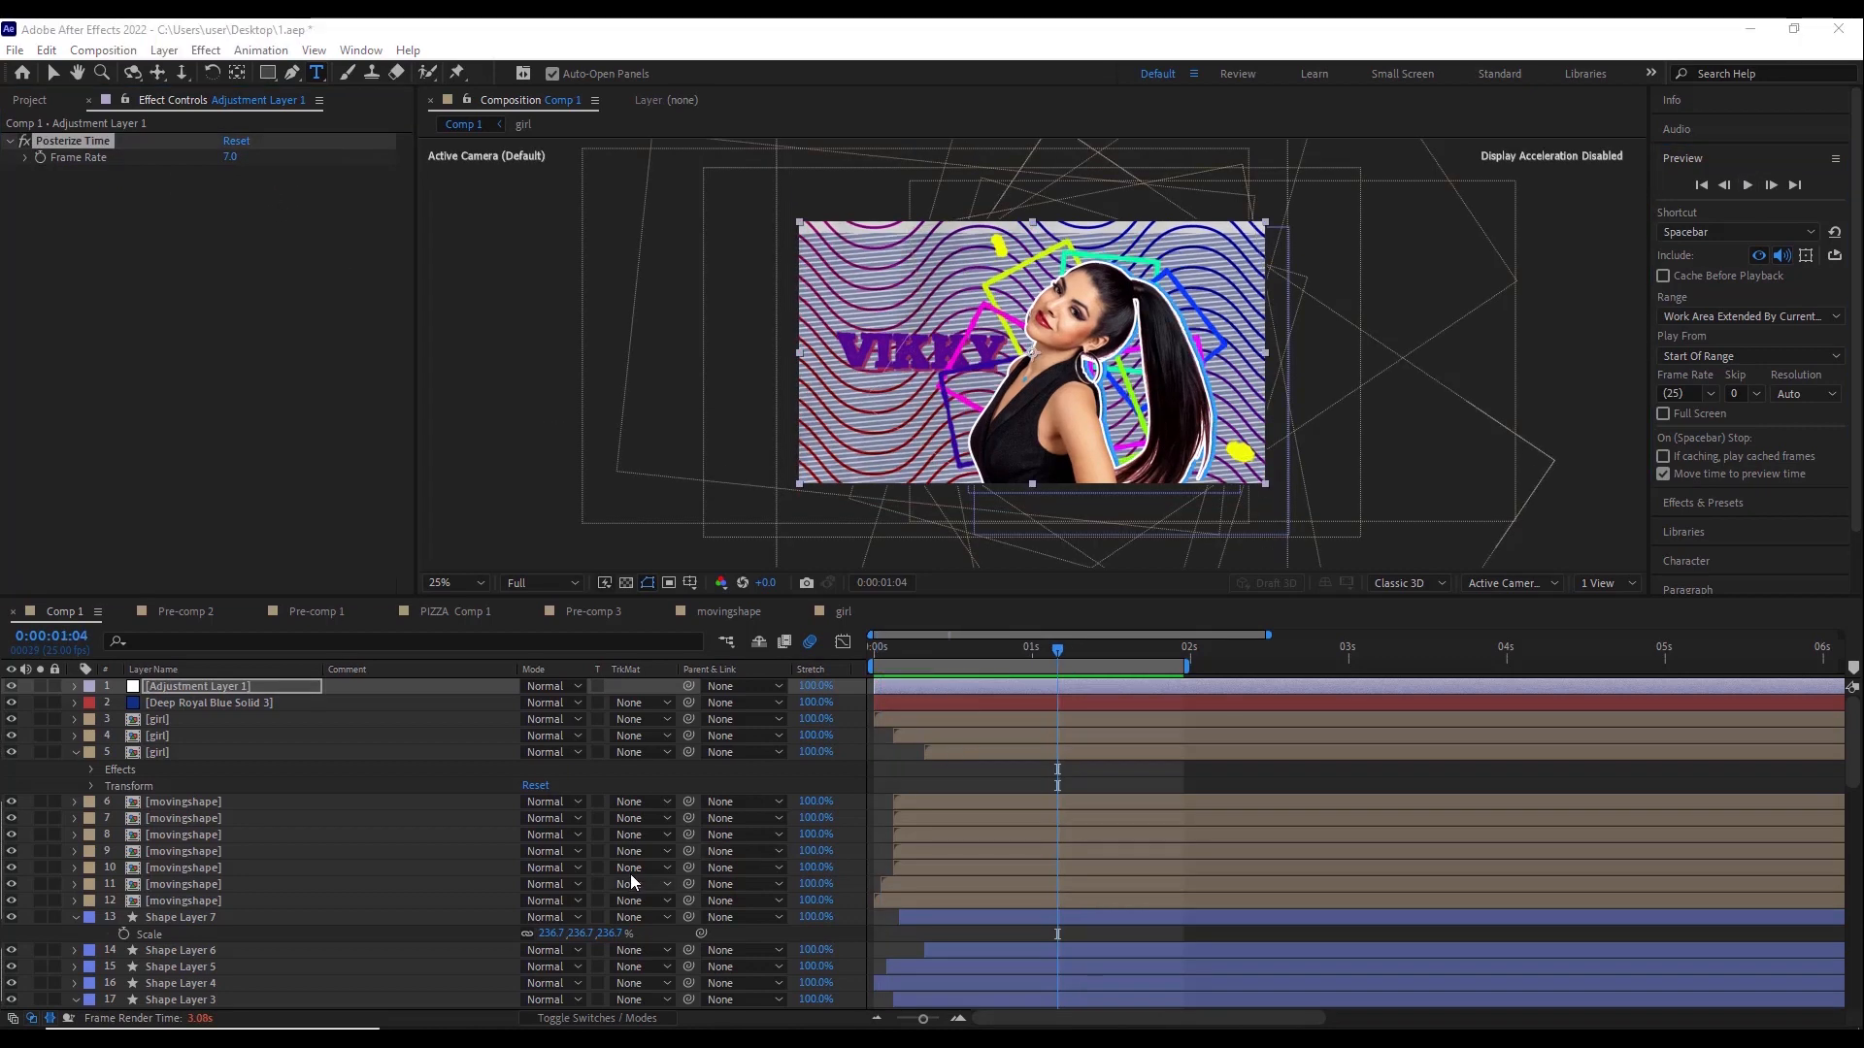
# Open the girl precomp from layer 5, view the whole stroked cut-out, and return to Comp 1
pyautogui.scroll(-12, 633, 868)
pyautogui.scroll(12, 633, 866)
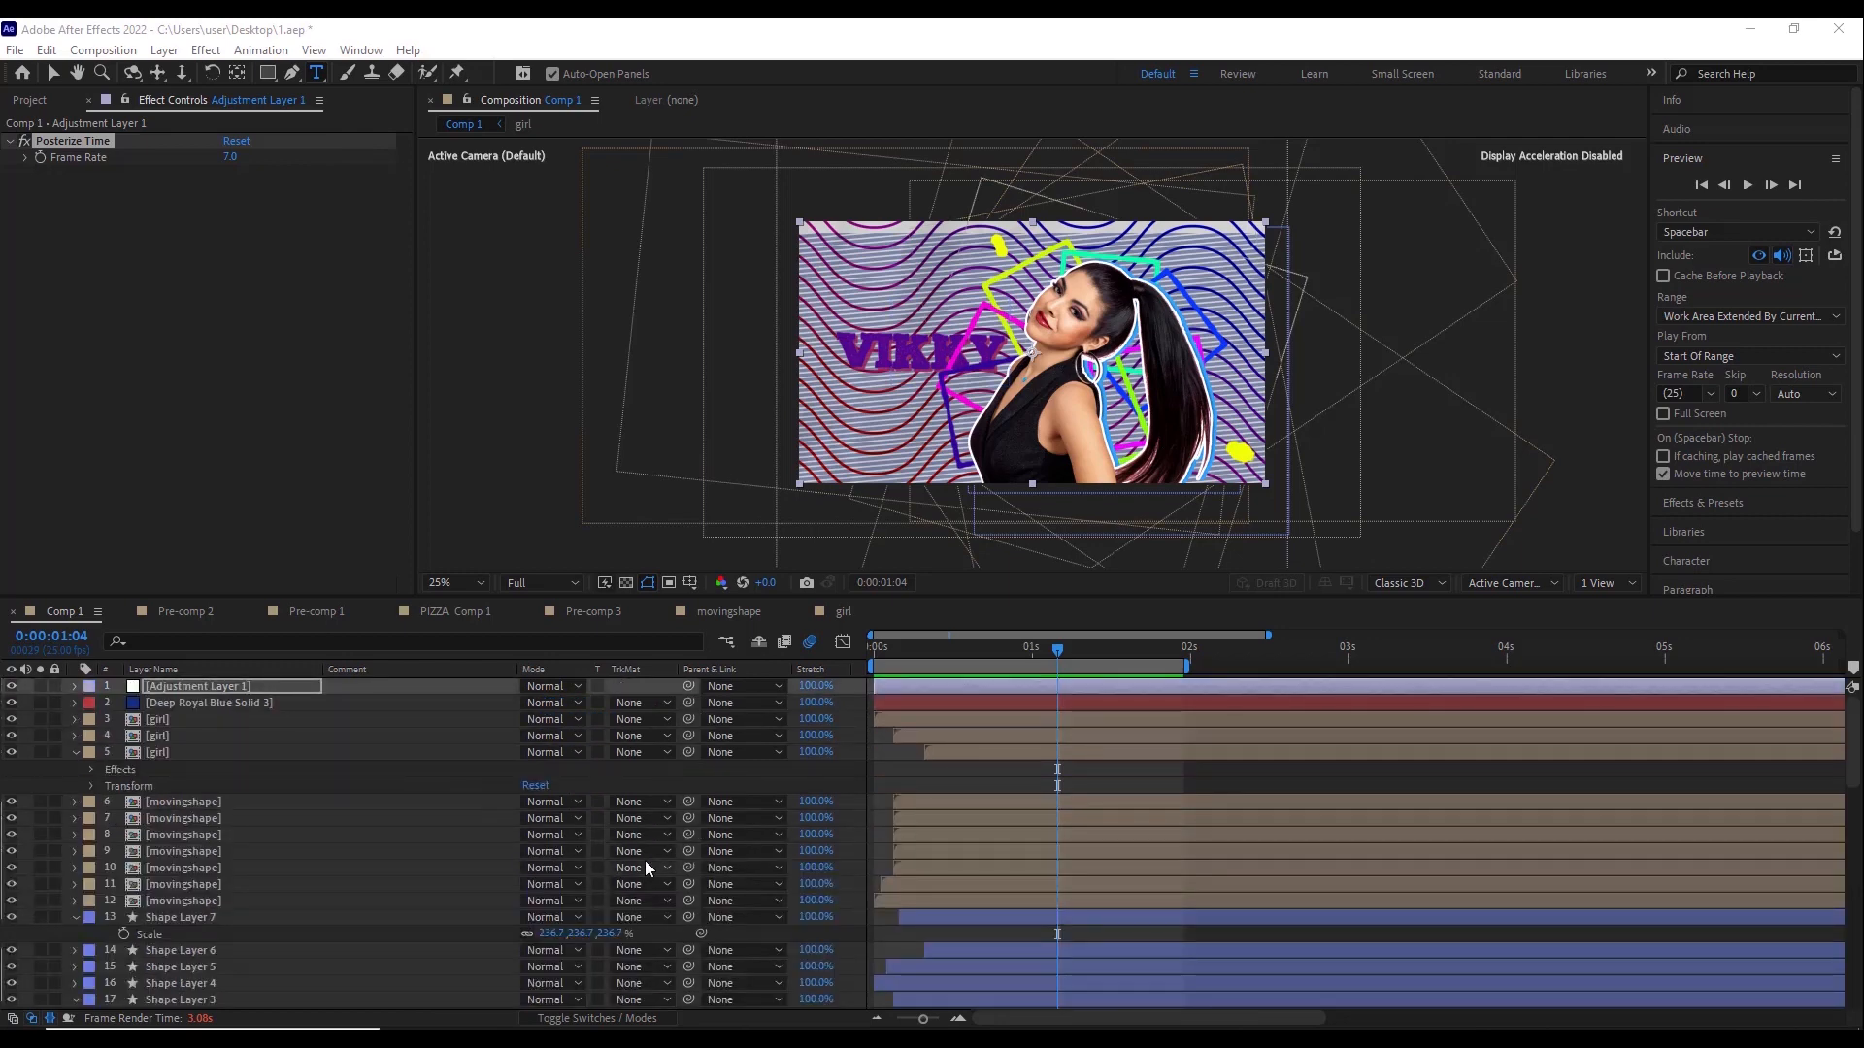
pyautogui.doubleClick(166, 751)
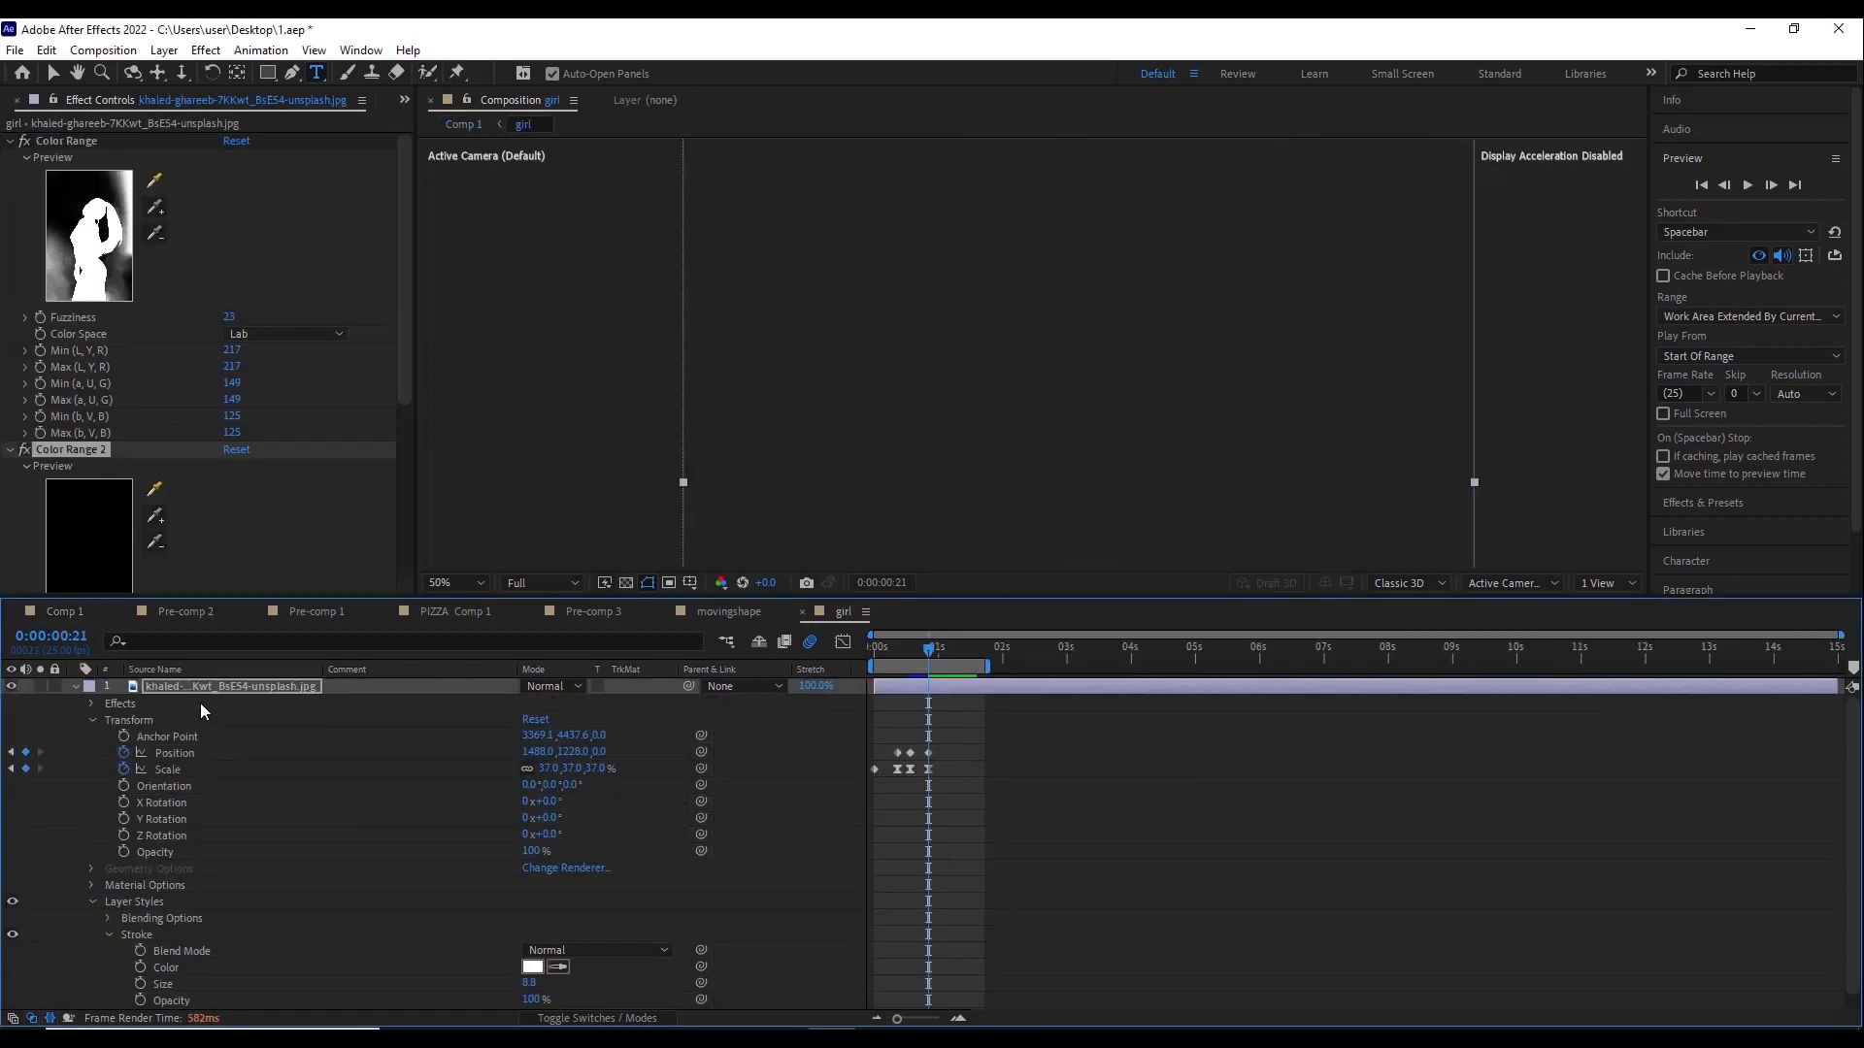
pyautogui.scroll(-3, 1085, 346)
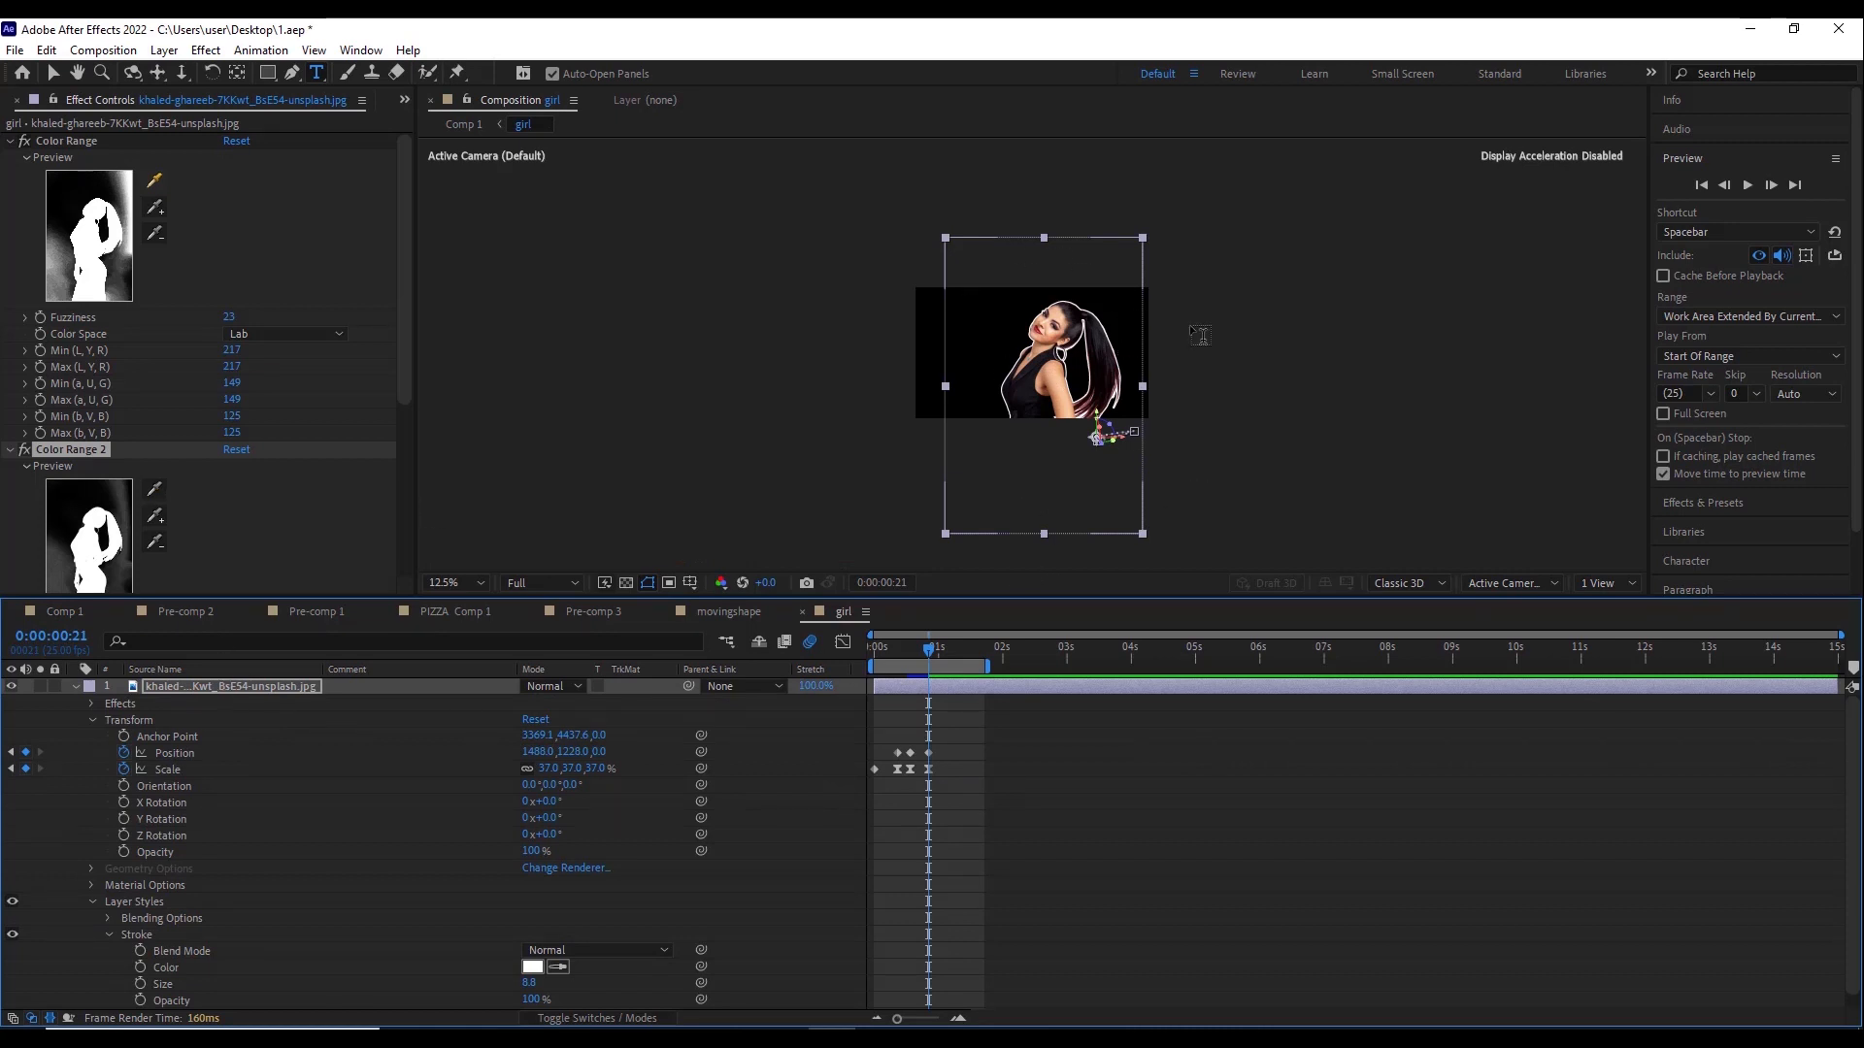
pyautogui.click(51, 612)
pyautogui.click(48, 611)
pyautogui.scroll(-2, 251, 864)
pyautogui.scroll(2, 231, 862)
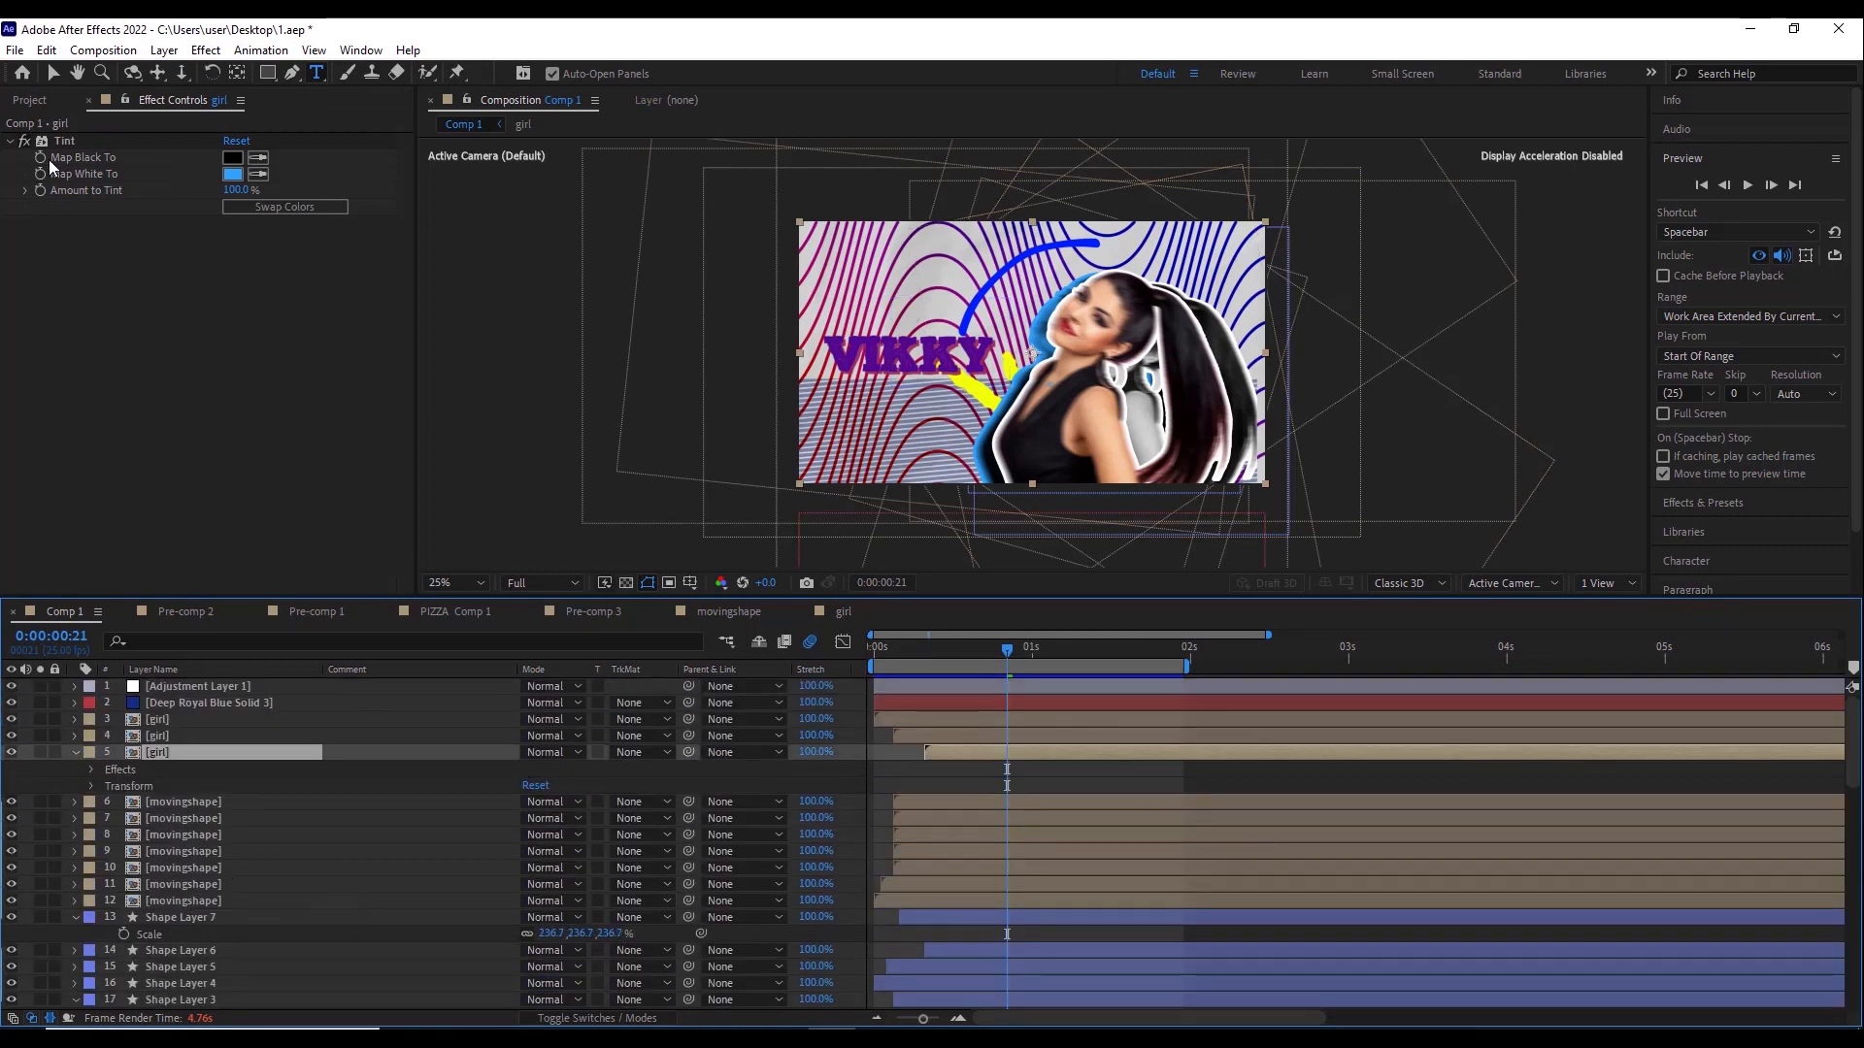
# Duplicate Comp 1 in the project and open the copy to look through its layer stack
pyautogui.click(35, 100)
pyautogui.click(46, 278)
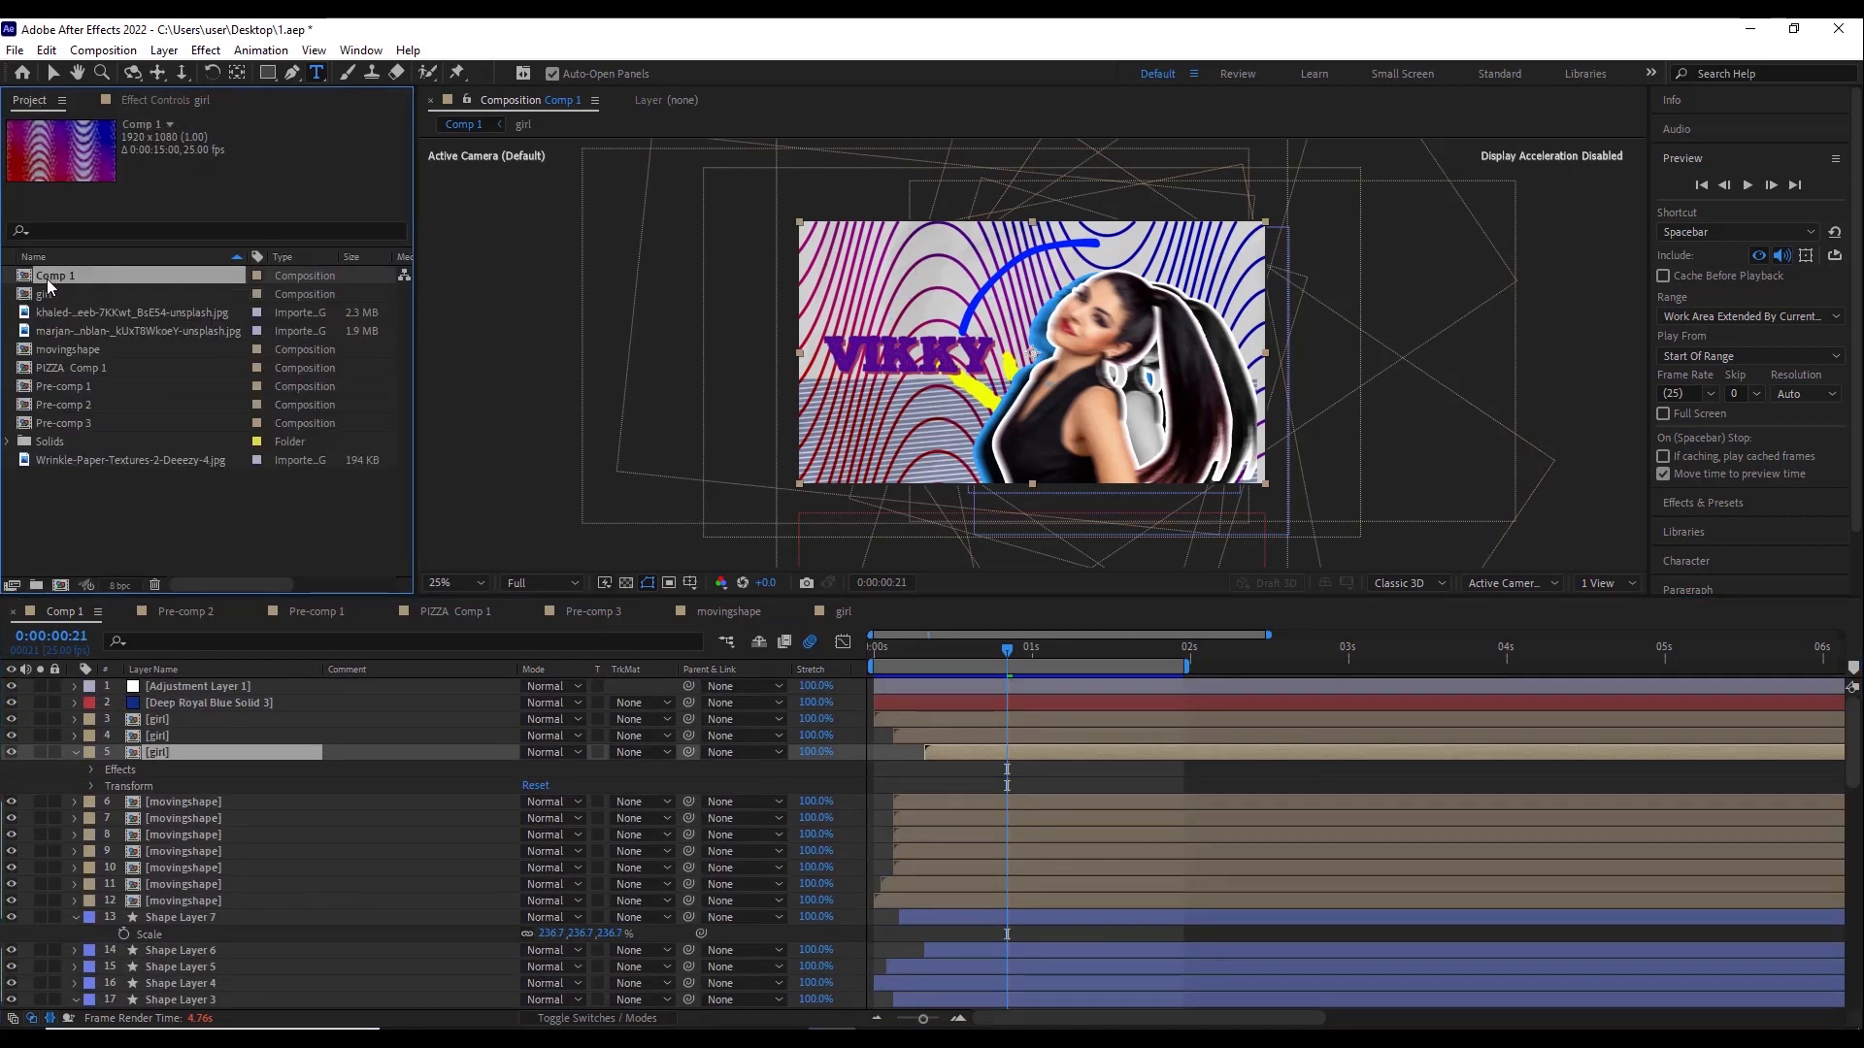
pyautogui.hotkey('ctrl', 'd')
pyautogui.doubleClick(72, 299)
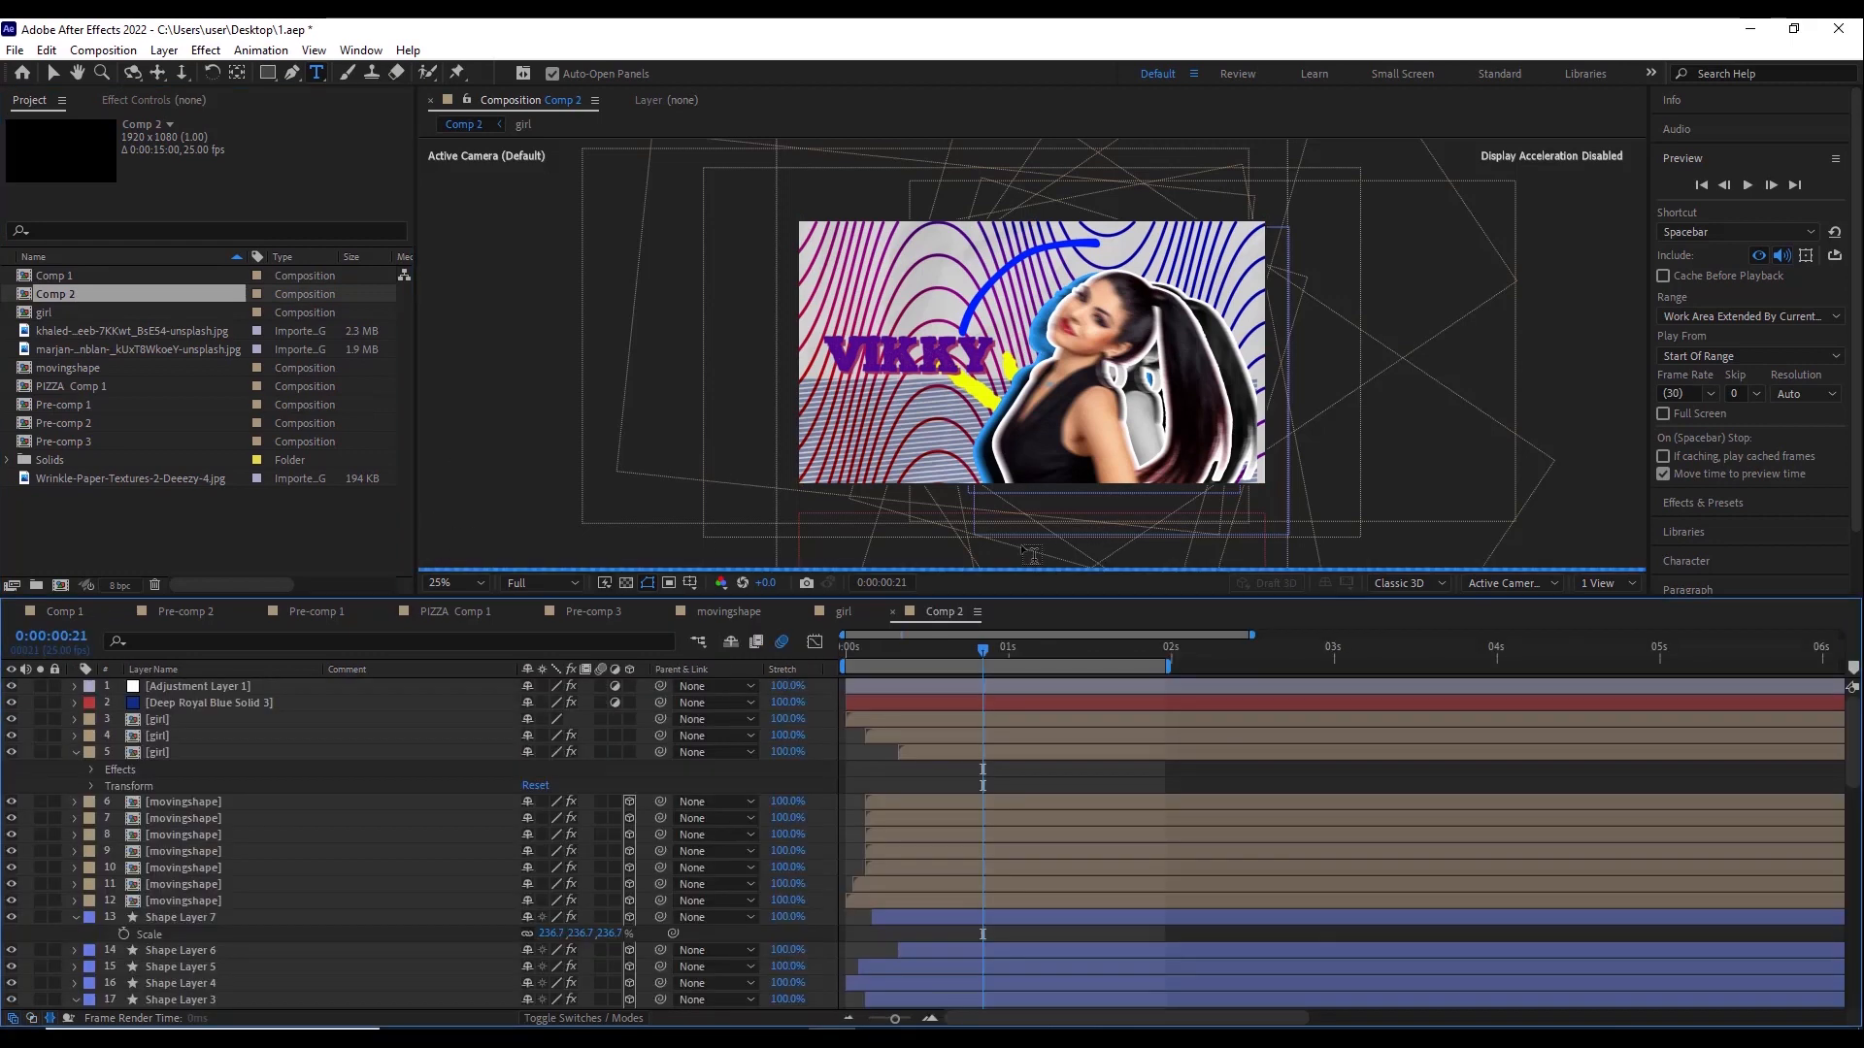
pyautogui.scroll(-1, 213, 824)
pyautogui.scroll(-5, 218, 827)
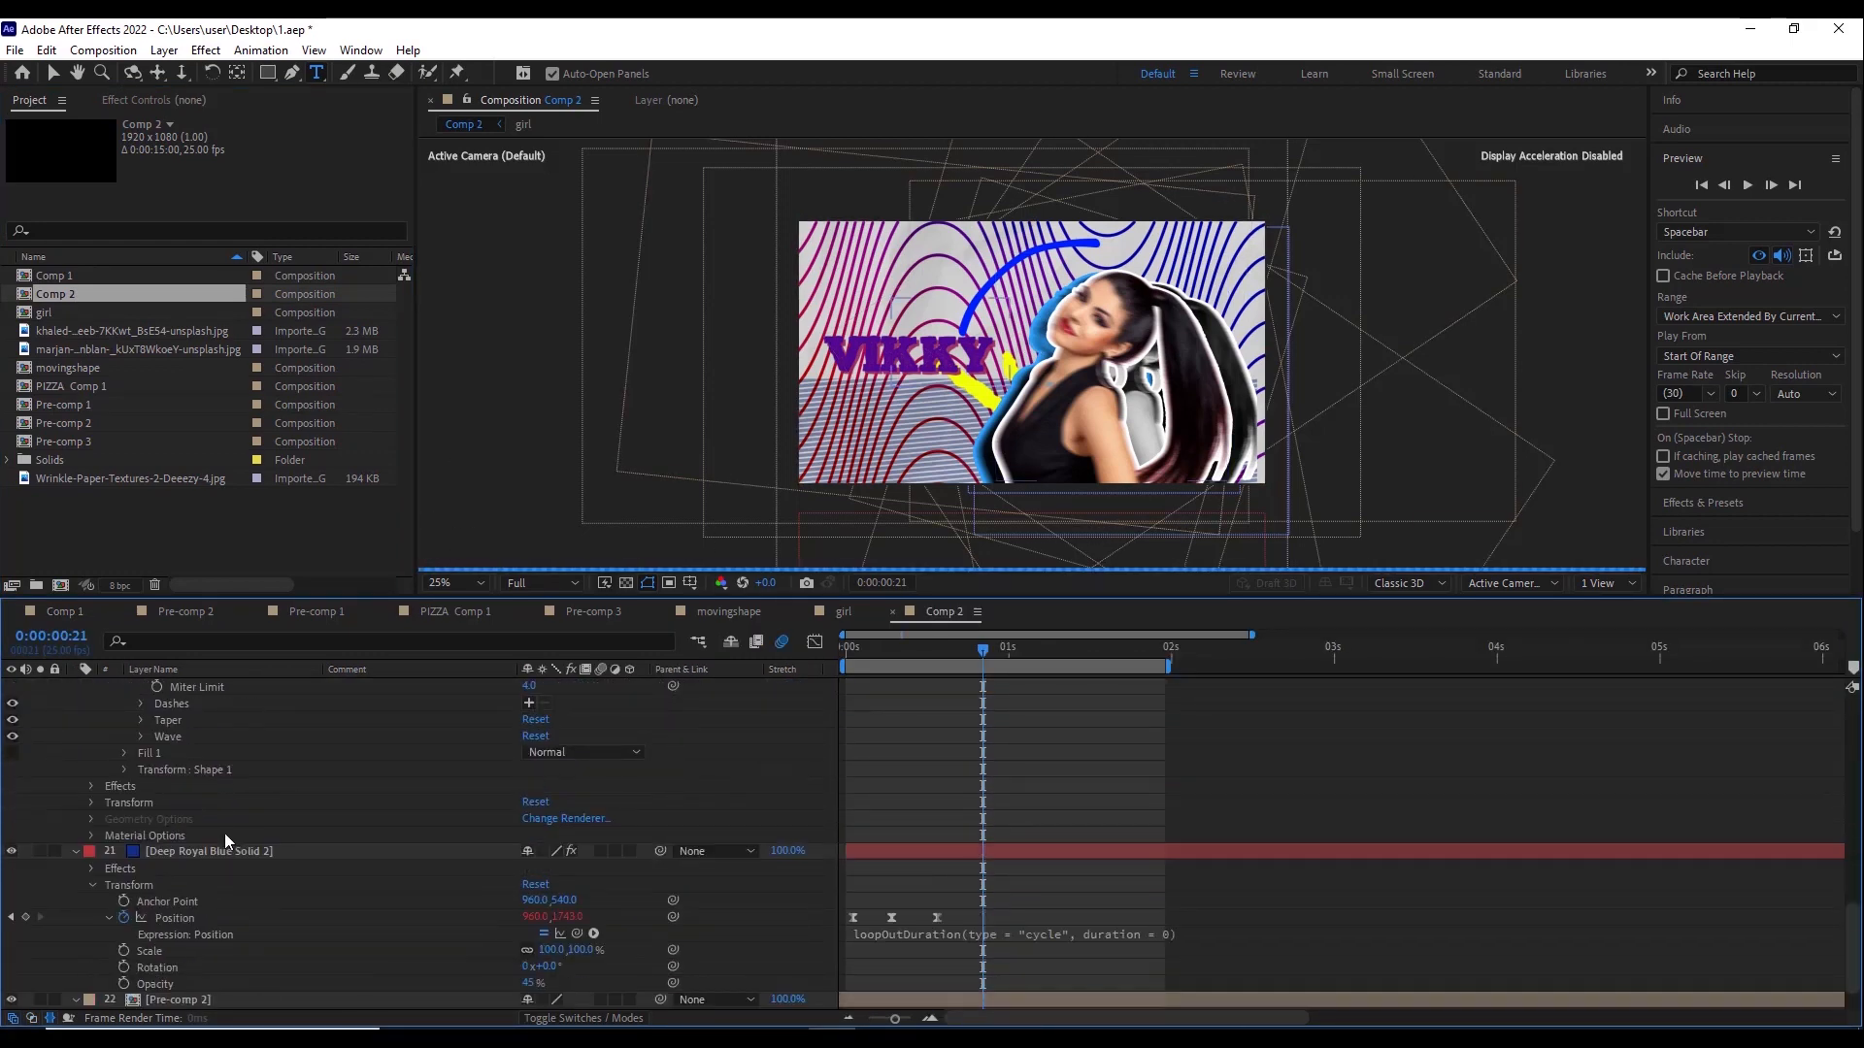
pyautogui.scroll(6, 225, 831)
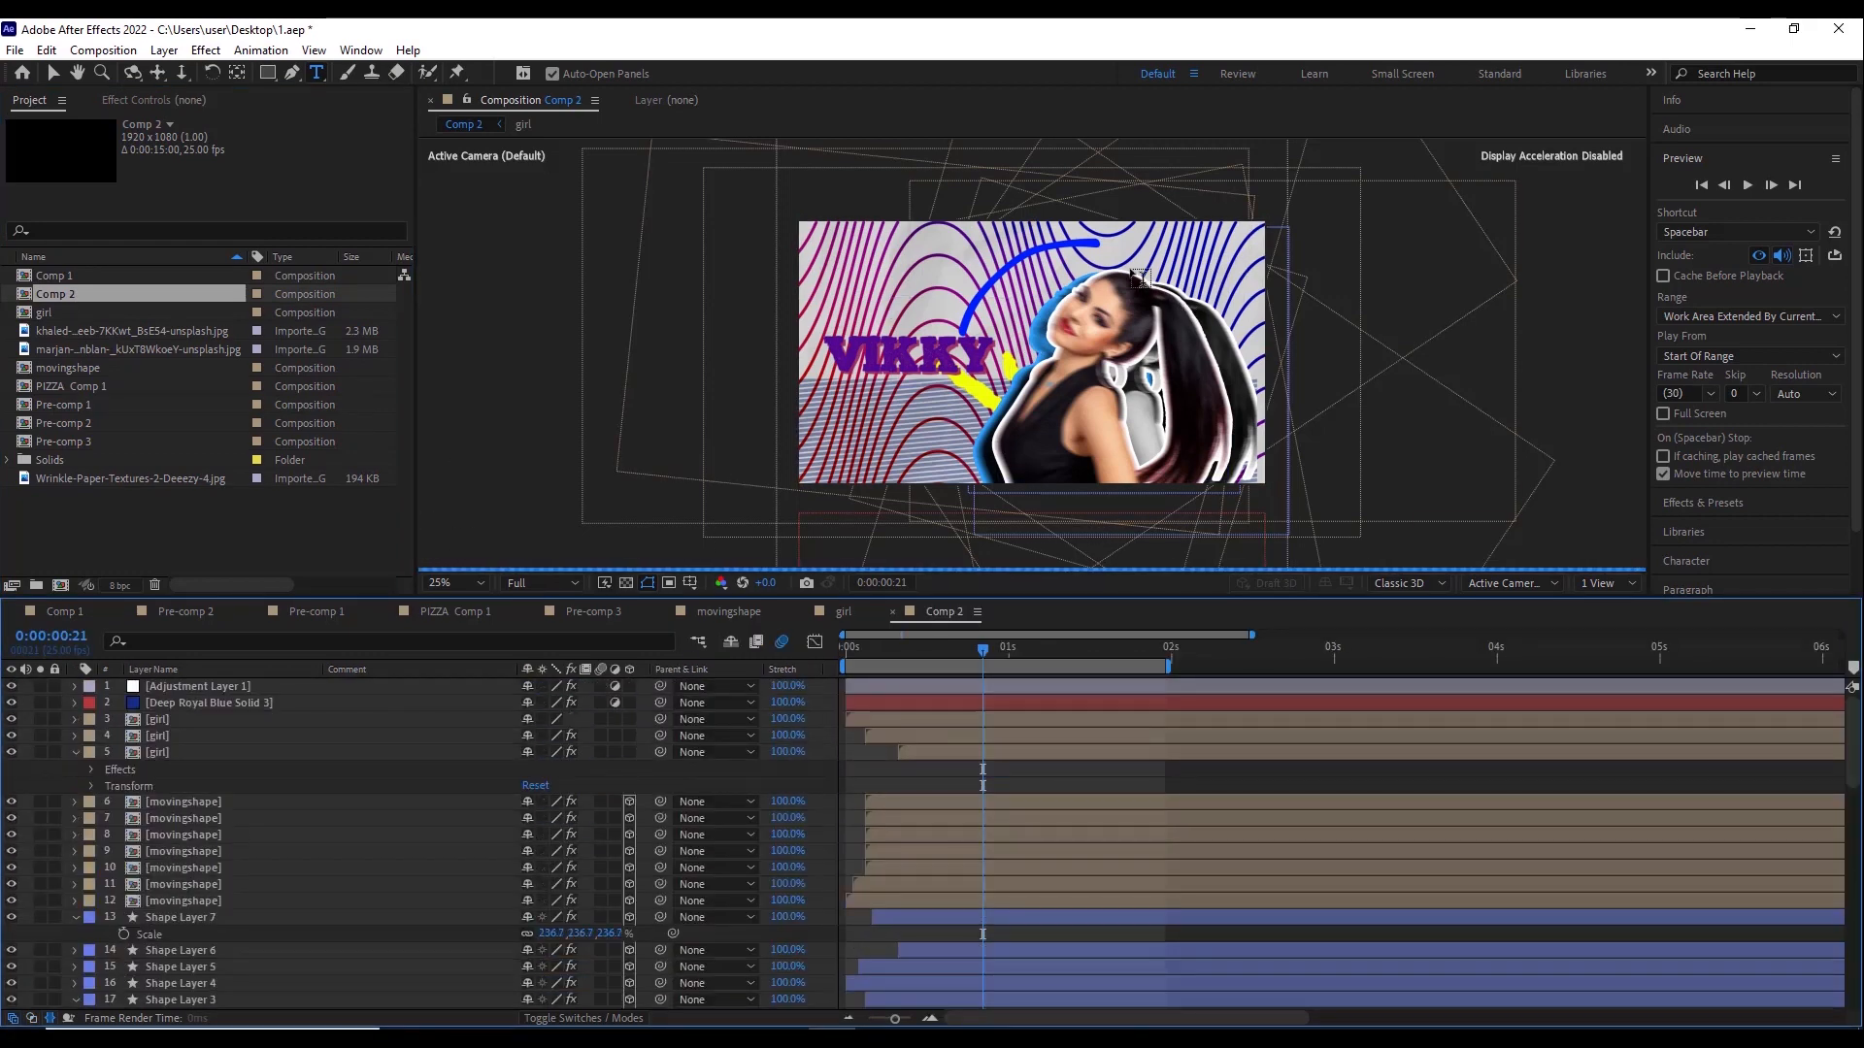
# Open the girl precomp from layer 5 of Comp 2 to view its contents, and return to Comp 1
pyautogui.click(1221, 457)
pyautogui.click(125, 228)
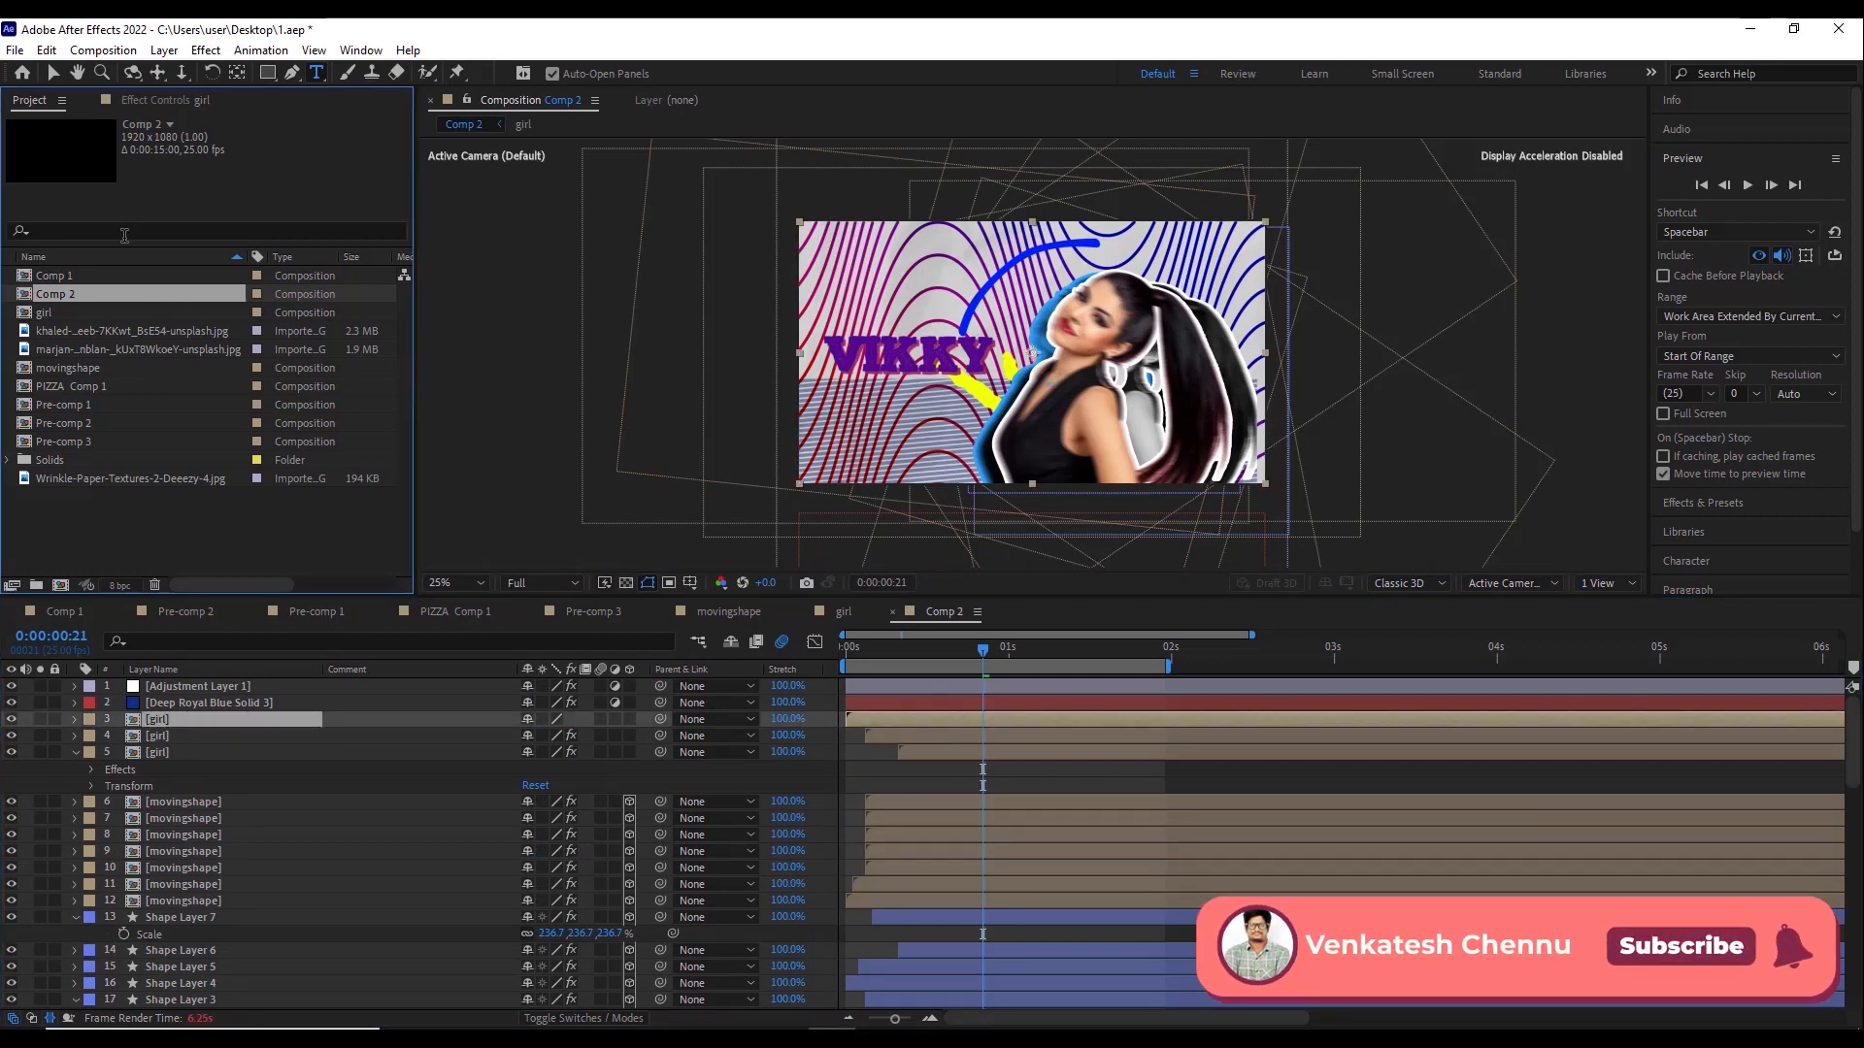
pyautogui.doubleClick(165, 753)
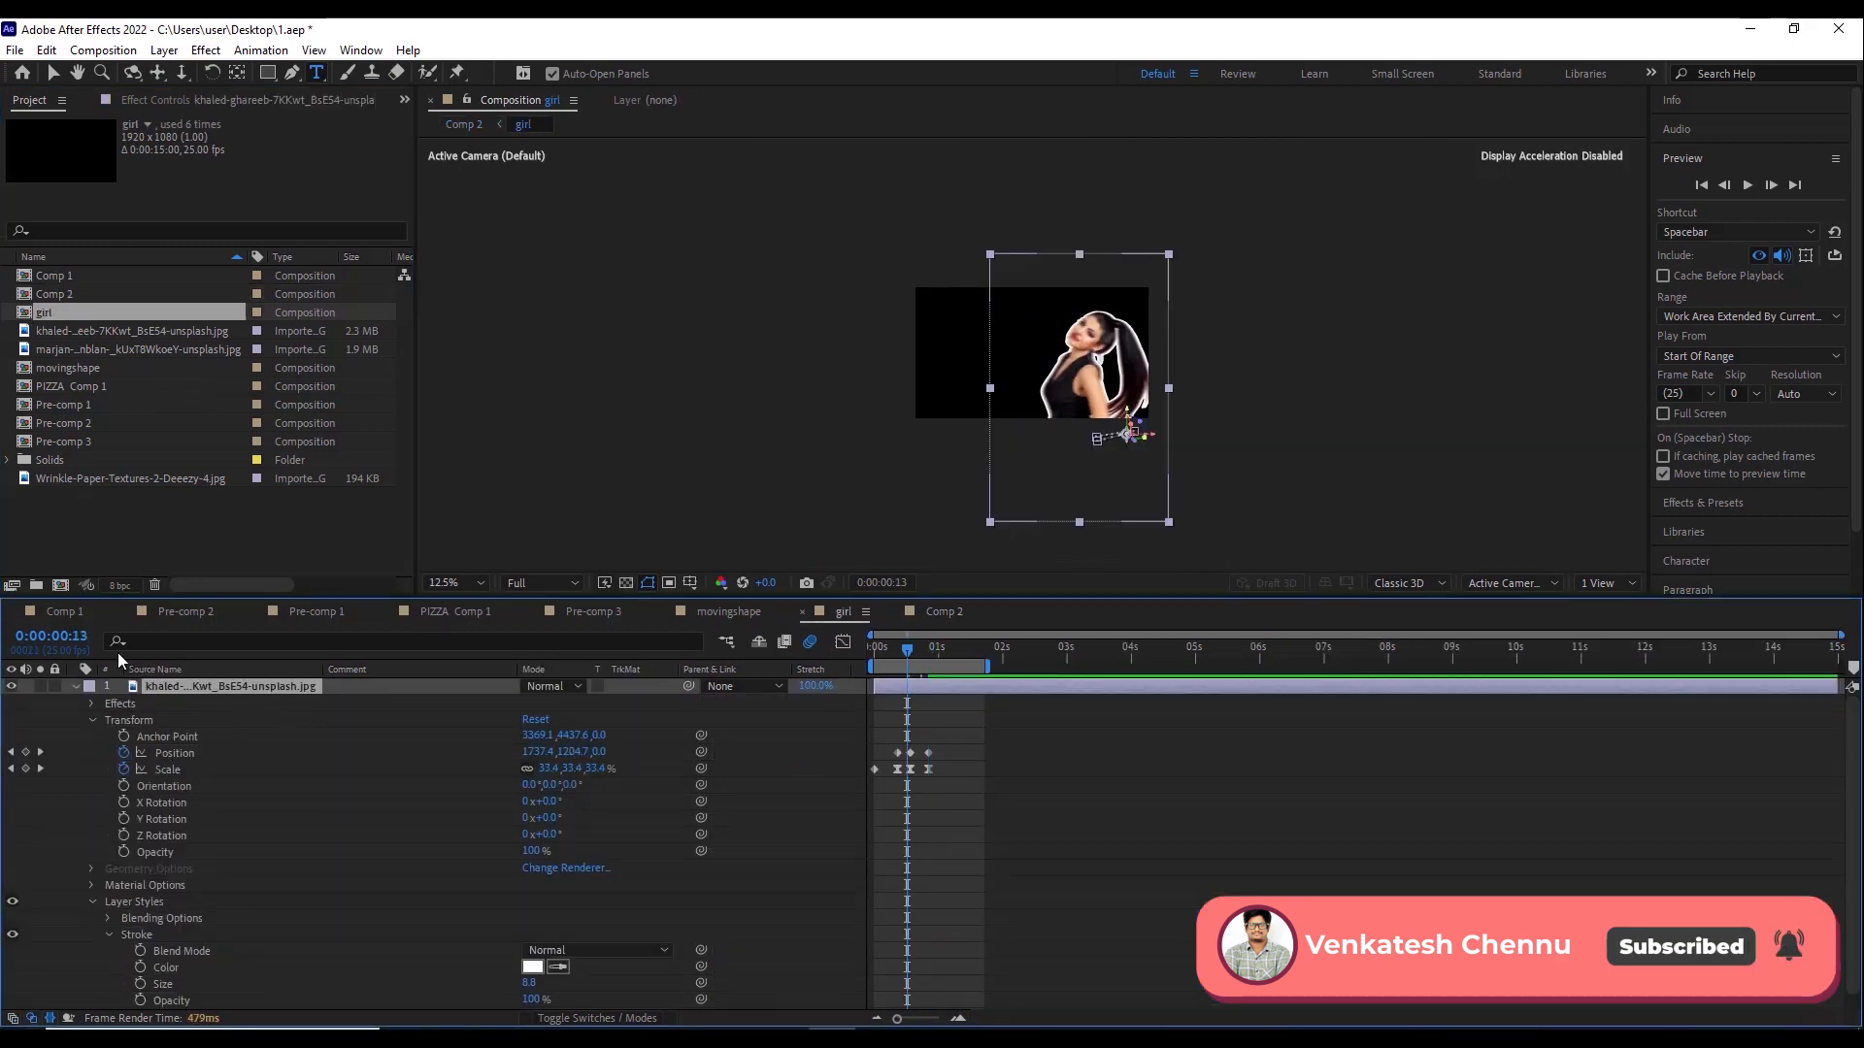
pyautogui.click(74, 609)
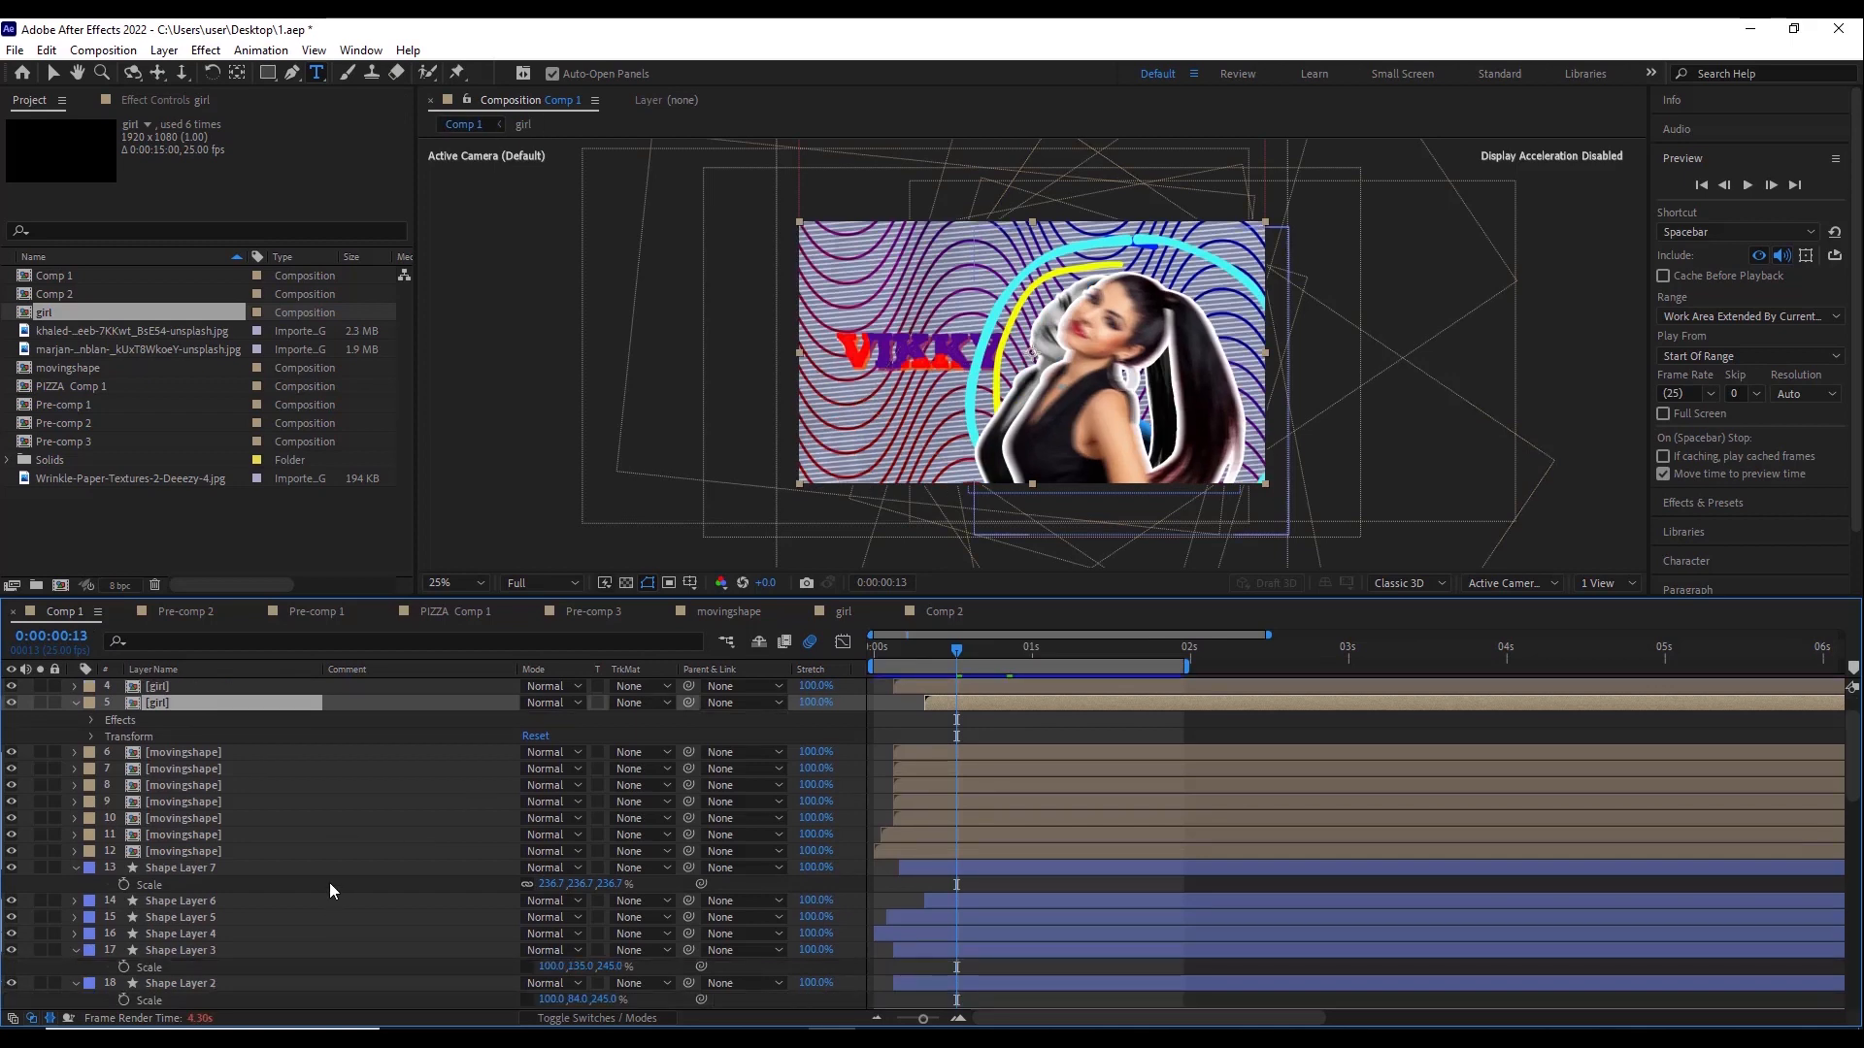
# Open the TEXT precomp from Comp 1 and the lowest Pre-comp 3 inside it to examine the source text layer
pyautogui.scroll(-10, 329, 882)
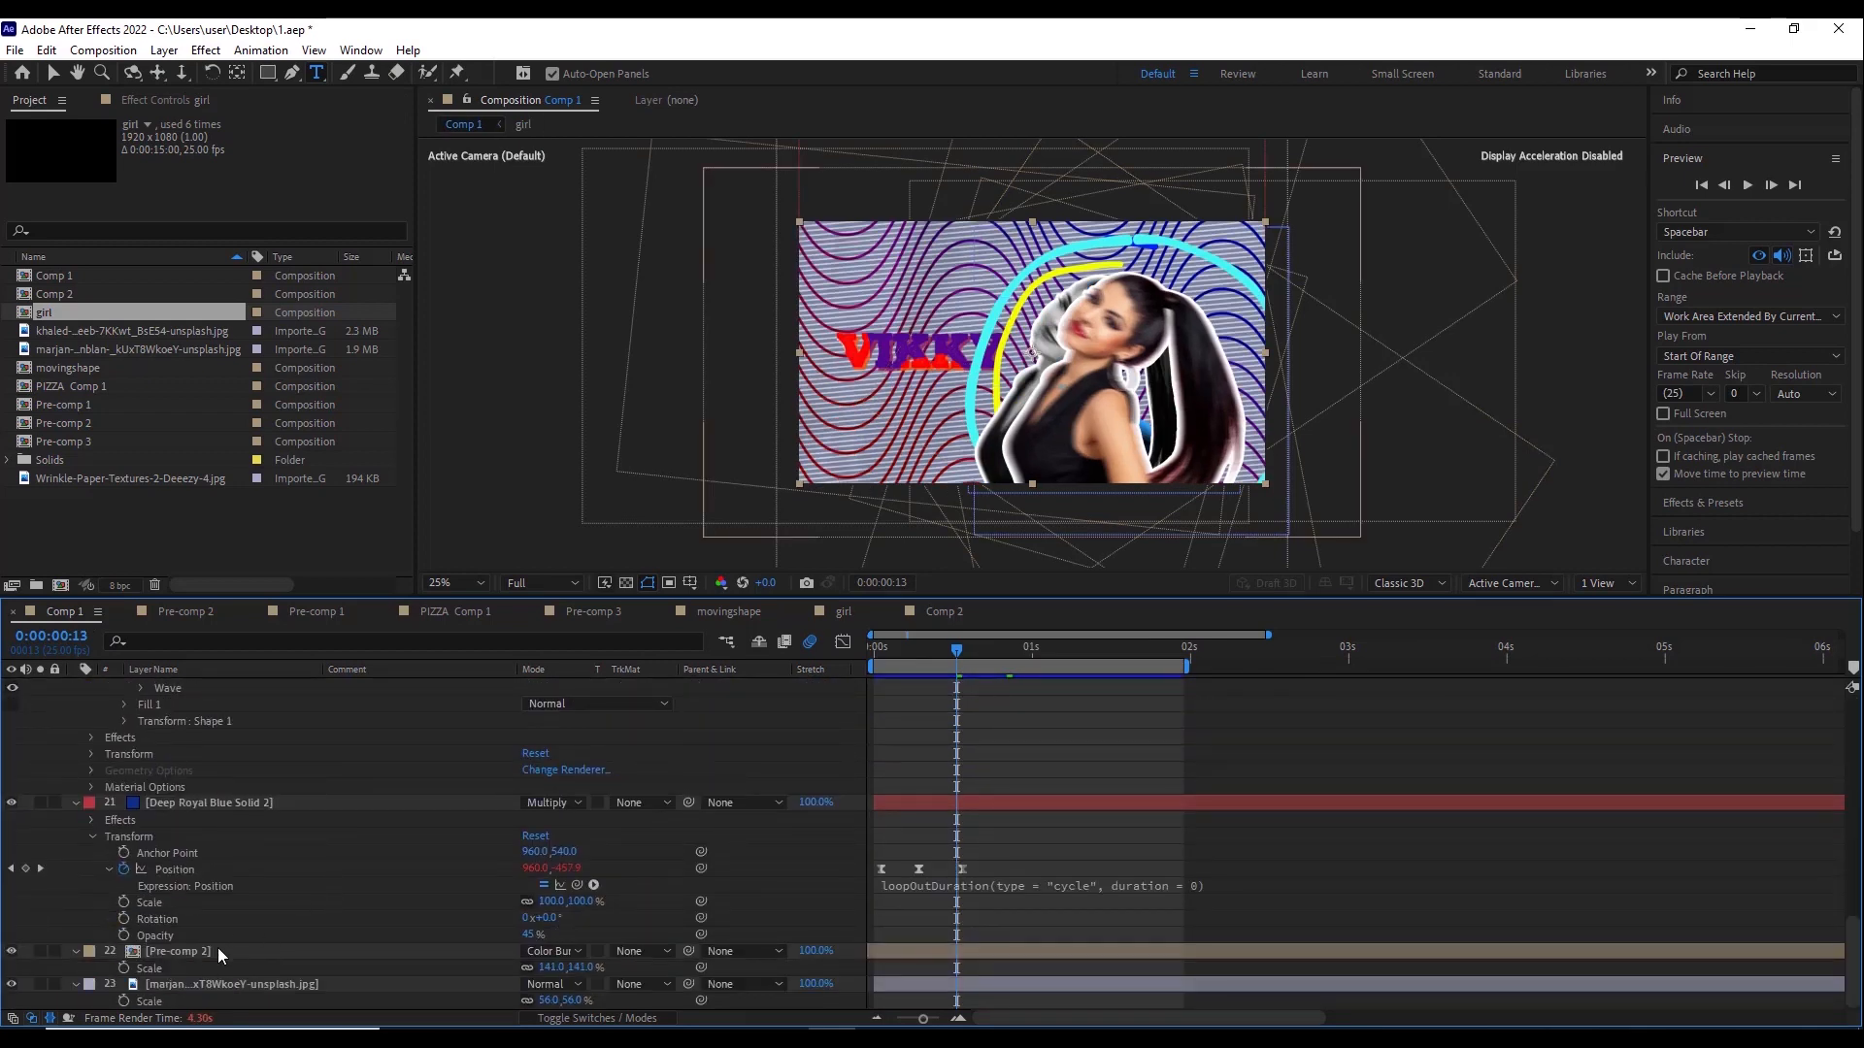
pyautogui.scroll(5, 217, 888)
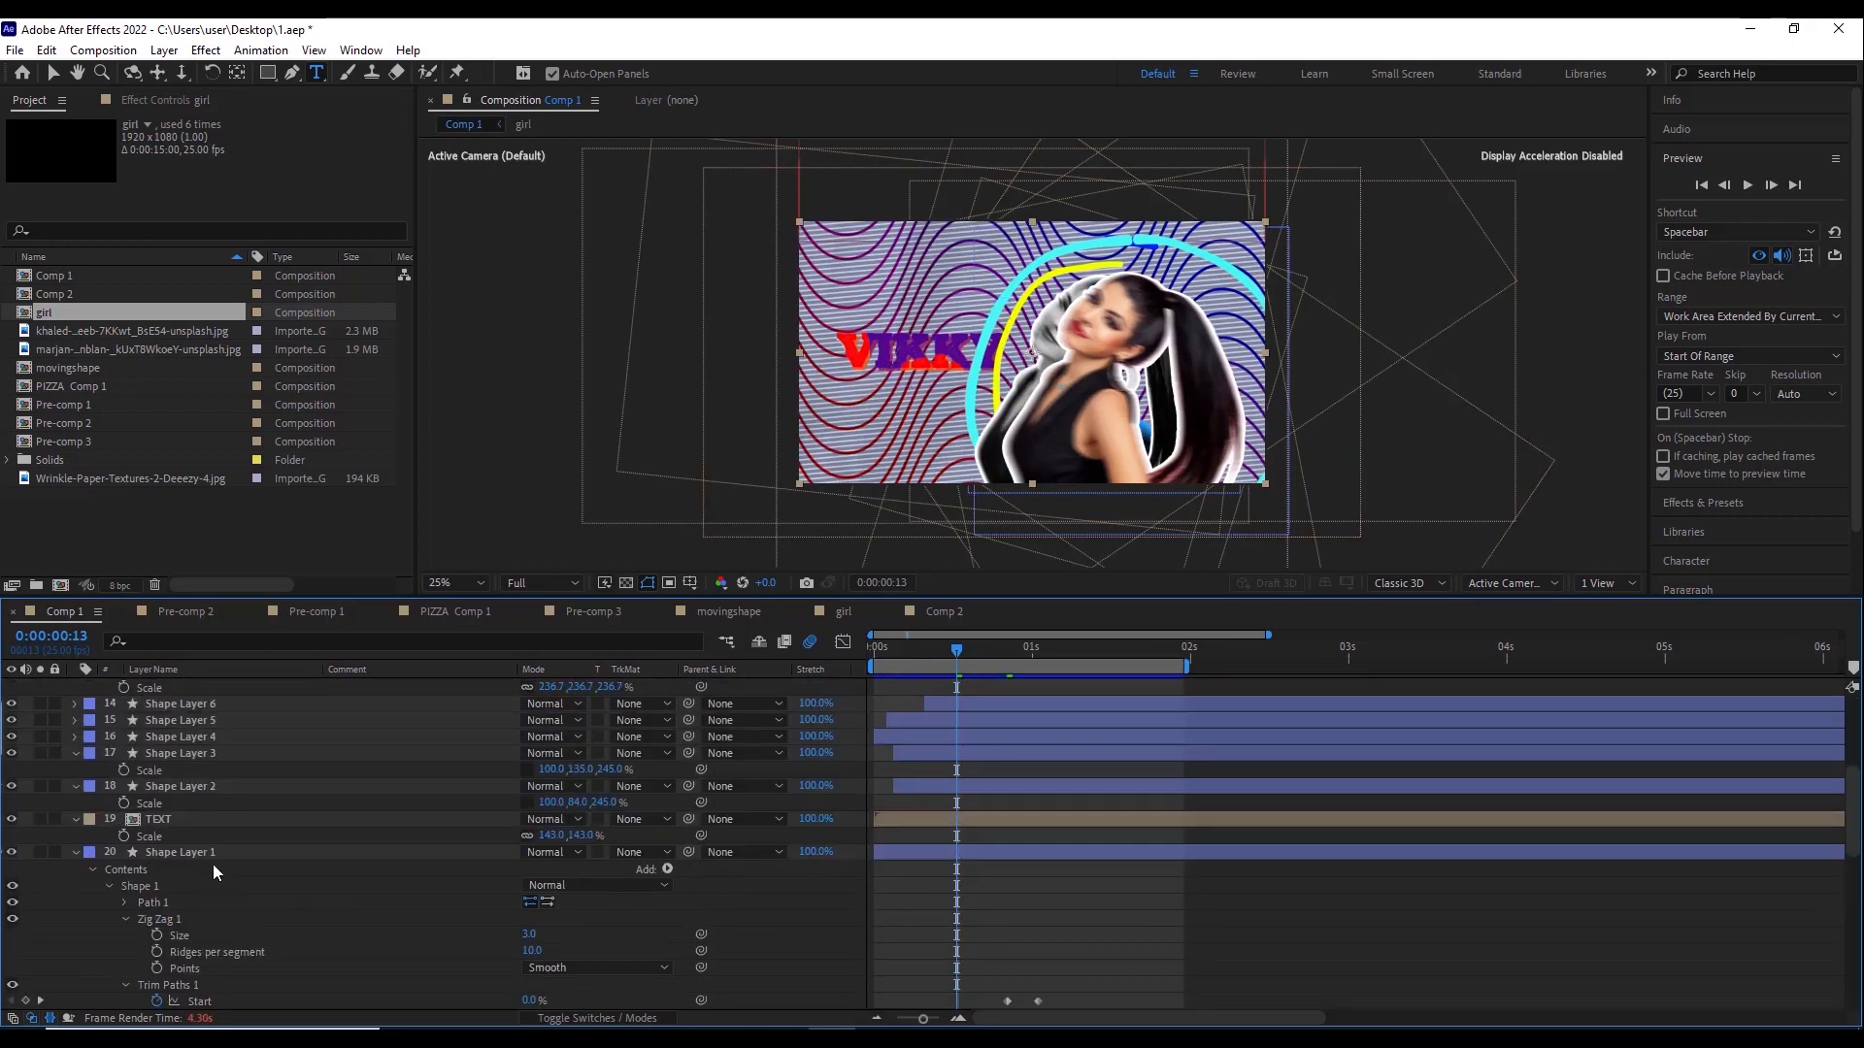
pyautogui.click(182, 819)
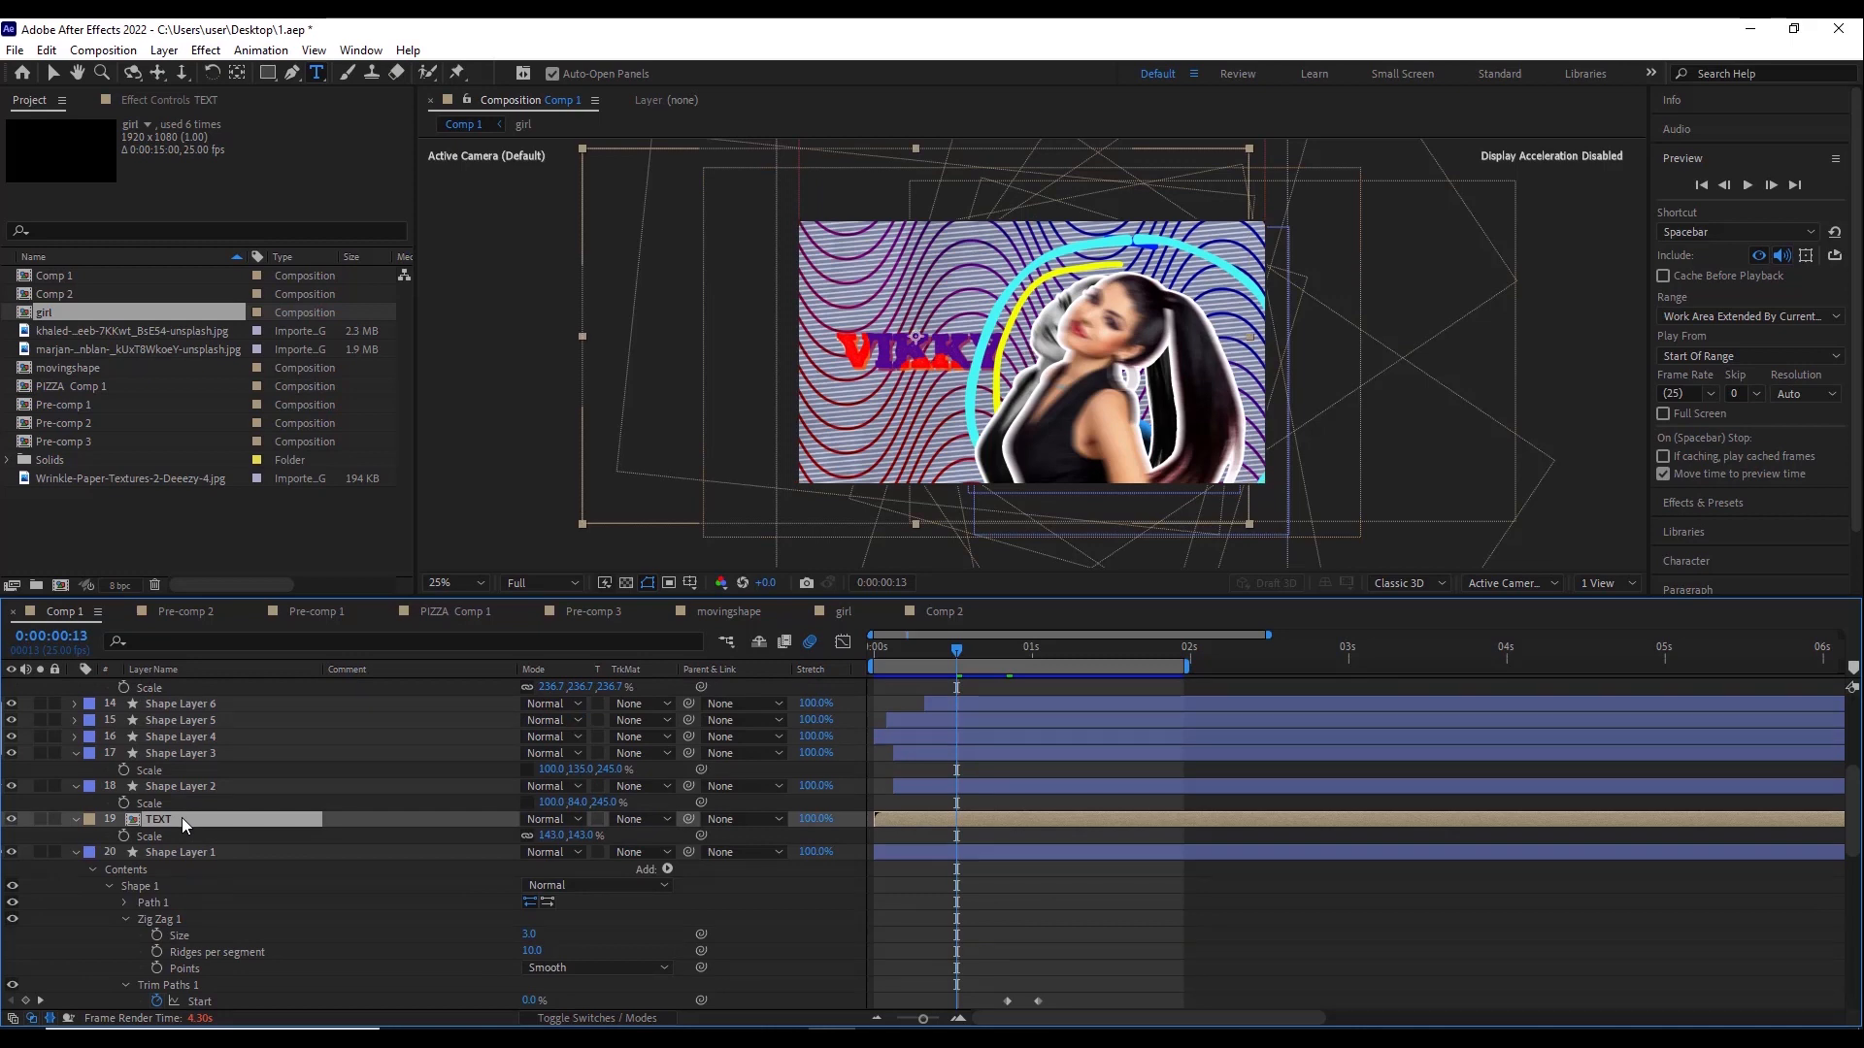
pyautogui.doubleClick(180, 823)
pyautogui.scroll(-2, 193, 970)
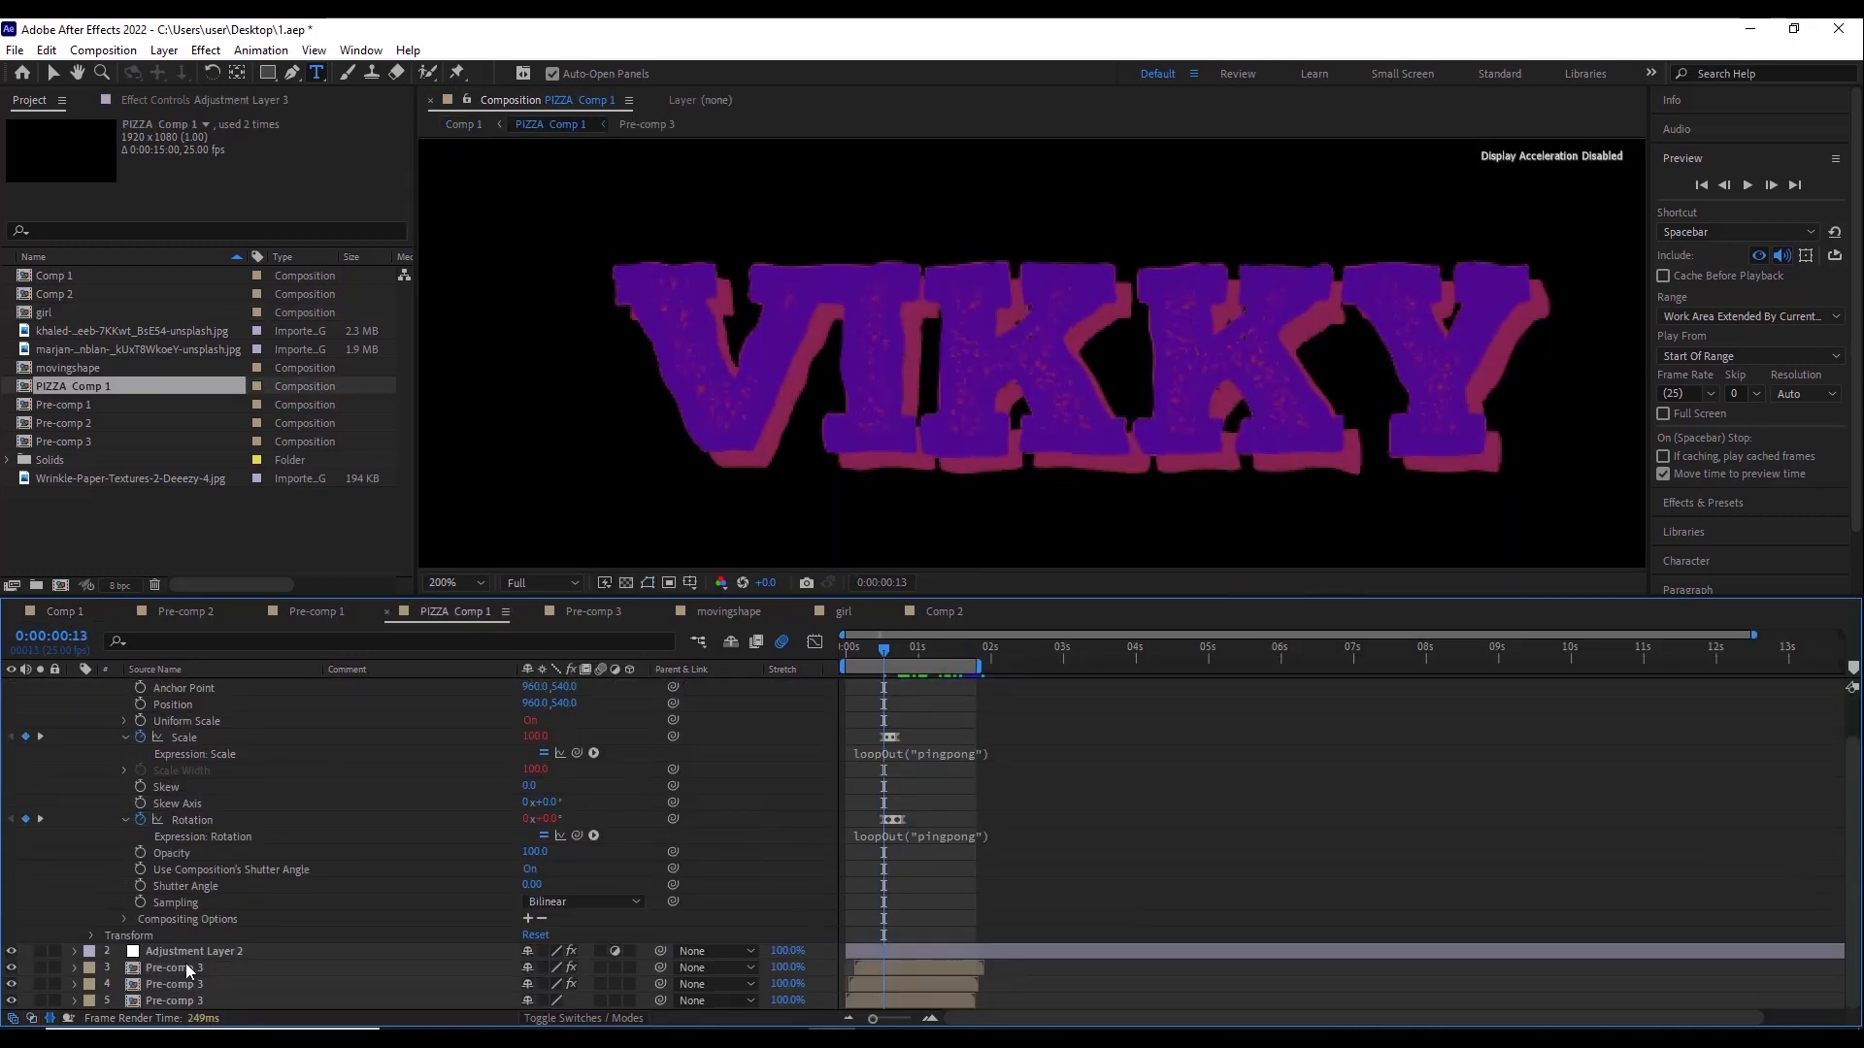
pyautogui.click(193, 1001)
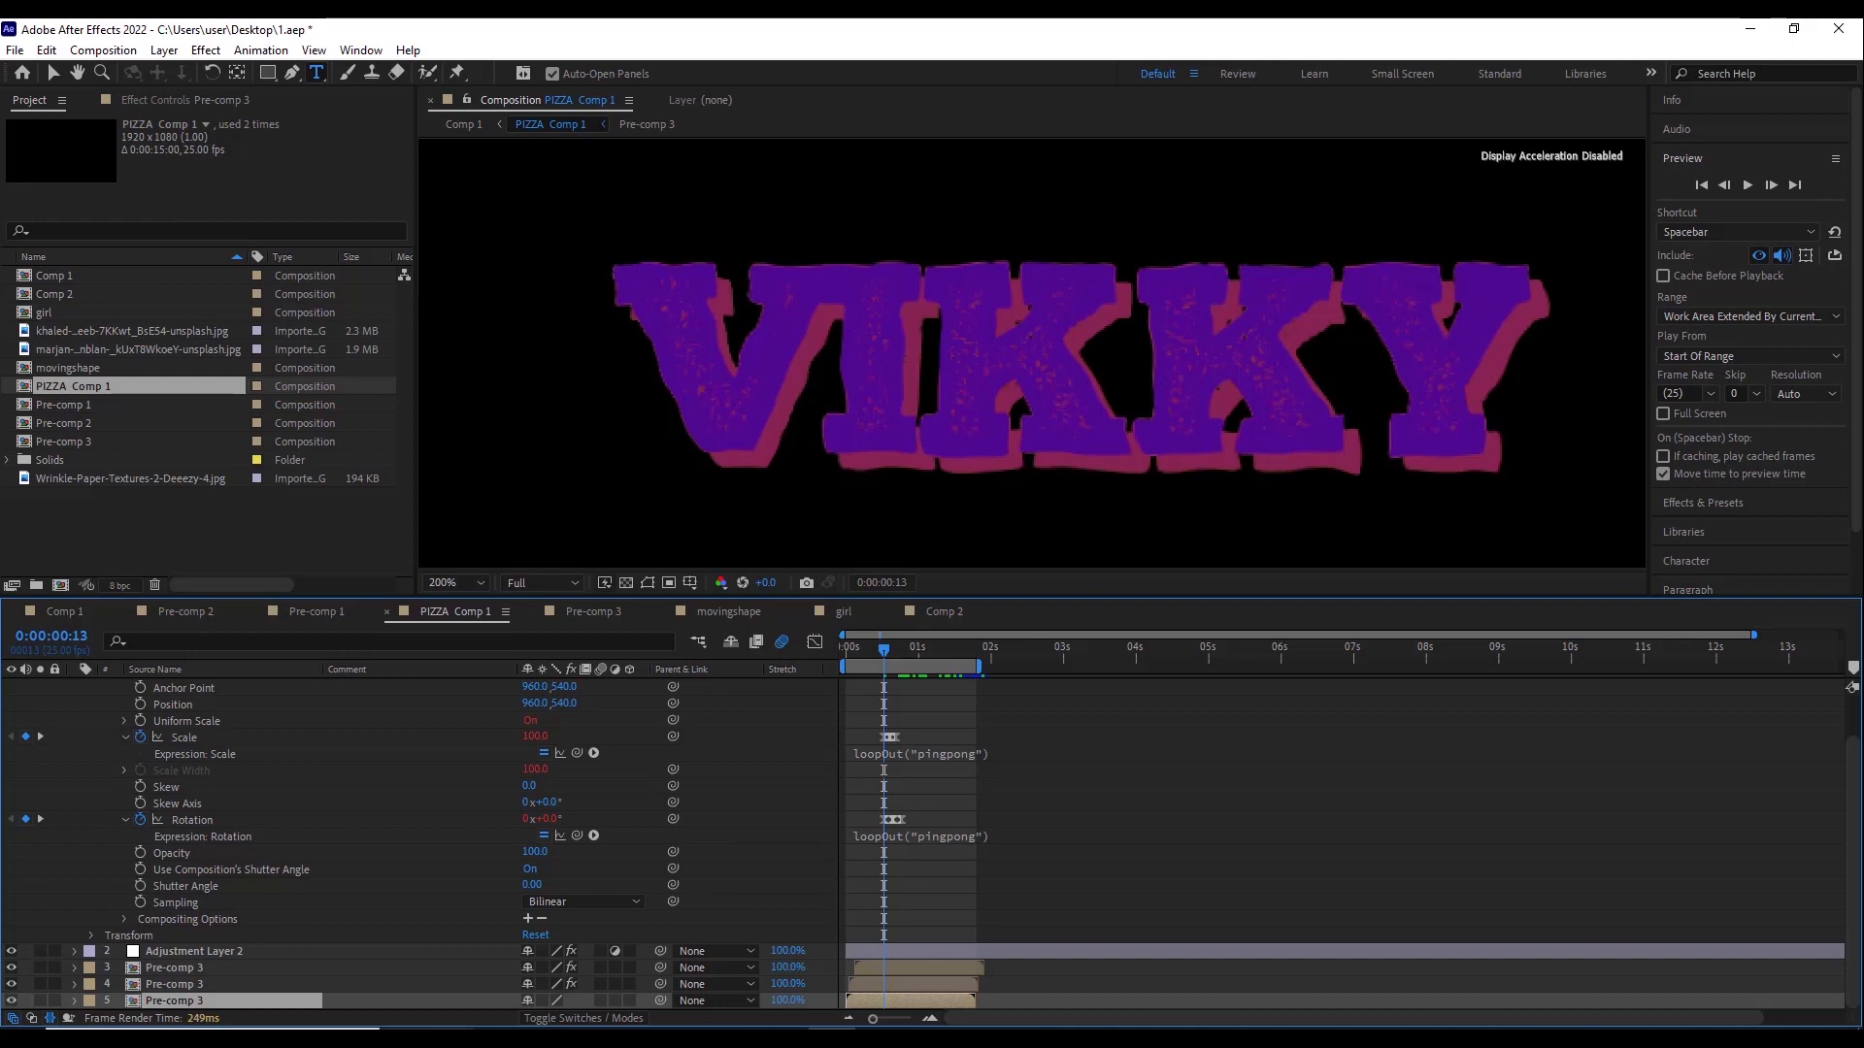
pyautogui.doubleClick(206, 1003)
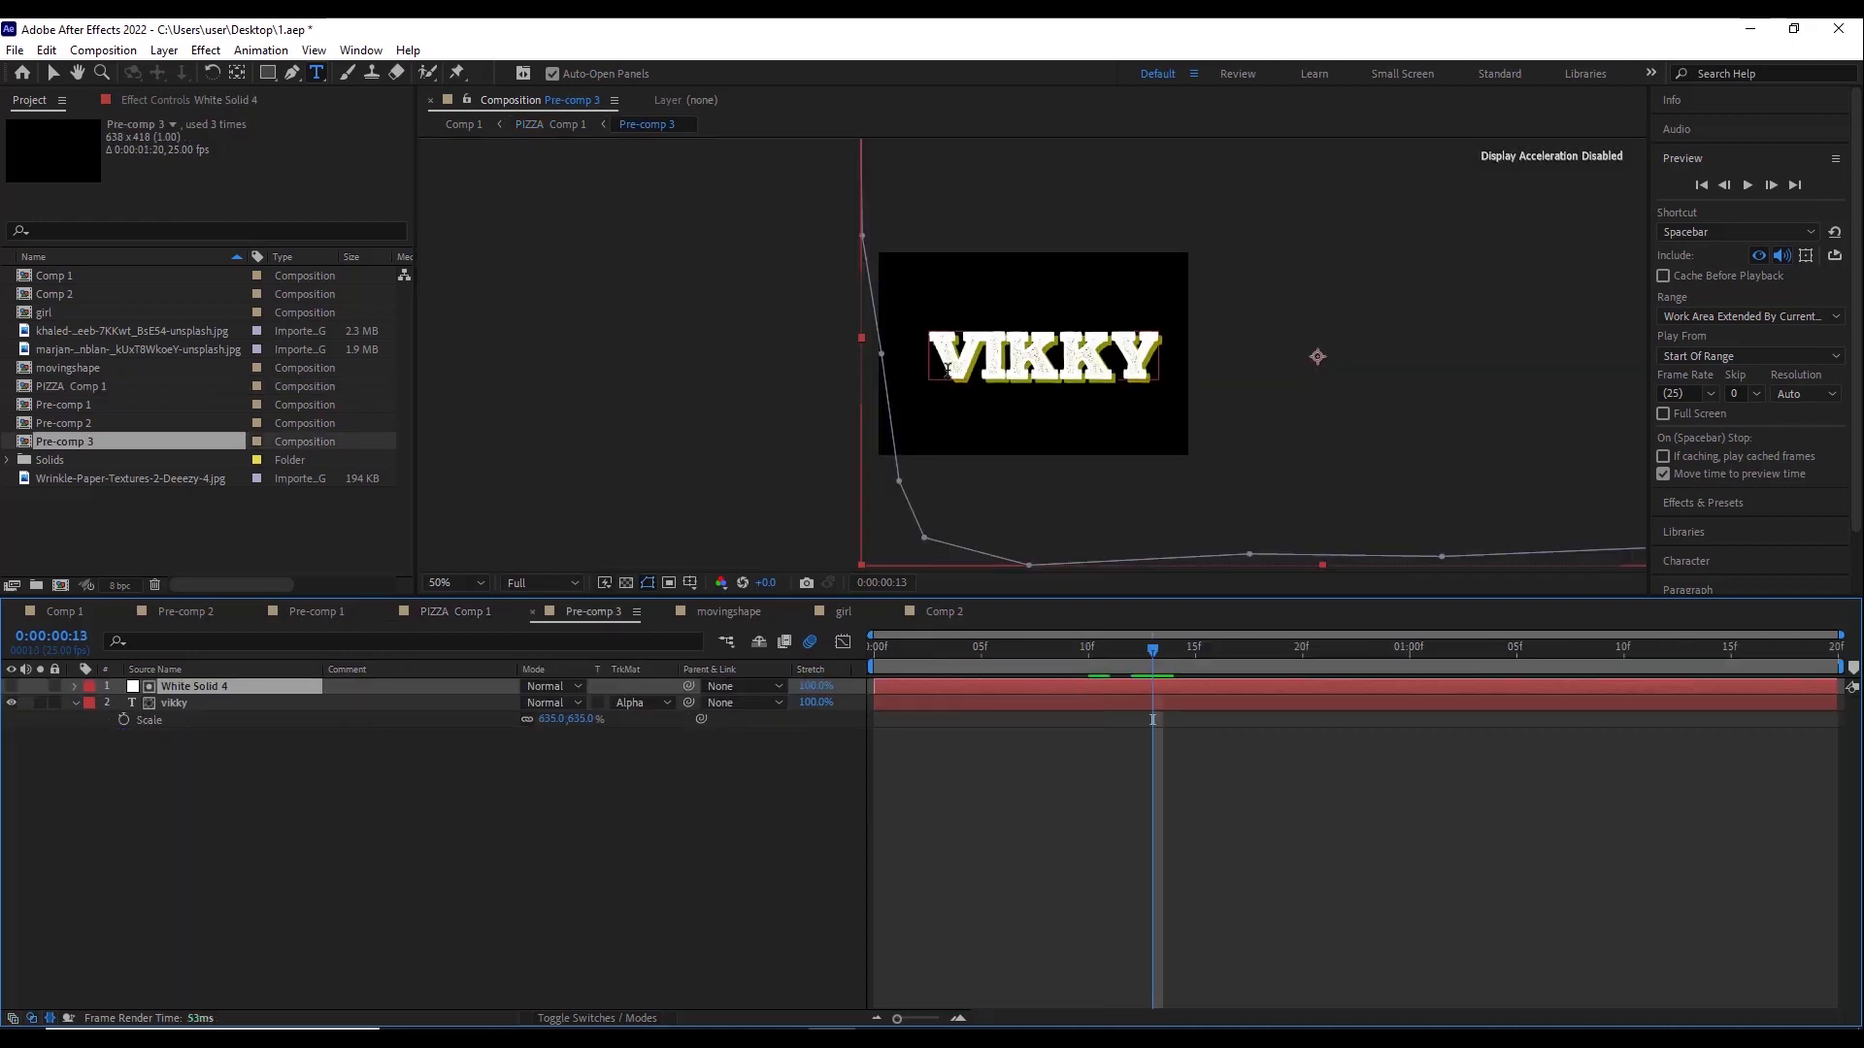
# Go back through Comp 1 to Comp 2 and select its TEXT layer
pyautogui.click(64, 613)
pyautogui.doubleClick(62, 296)
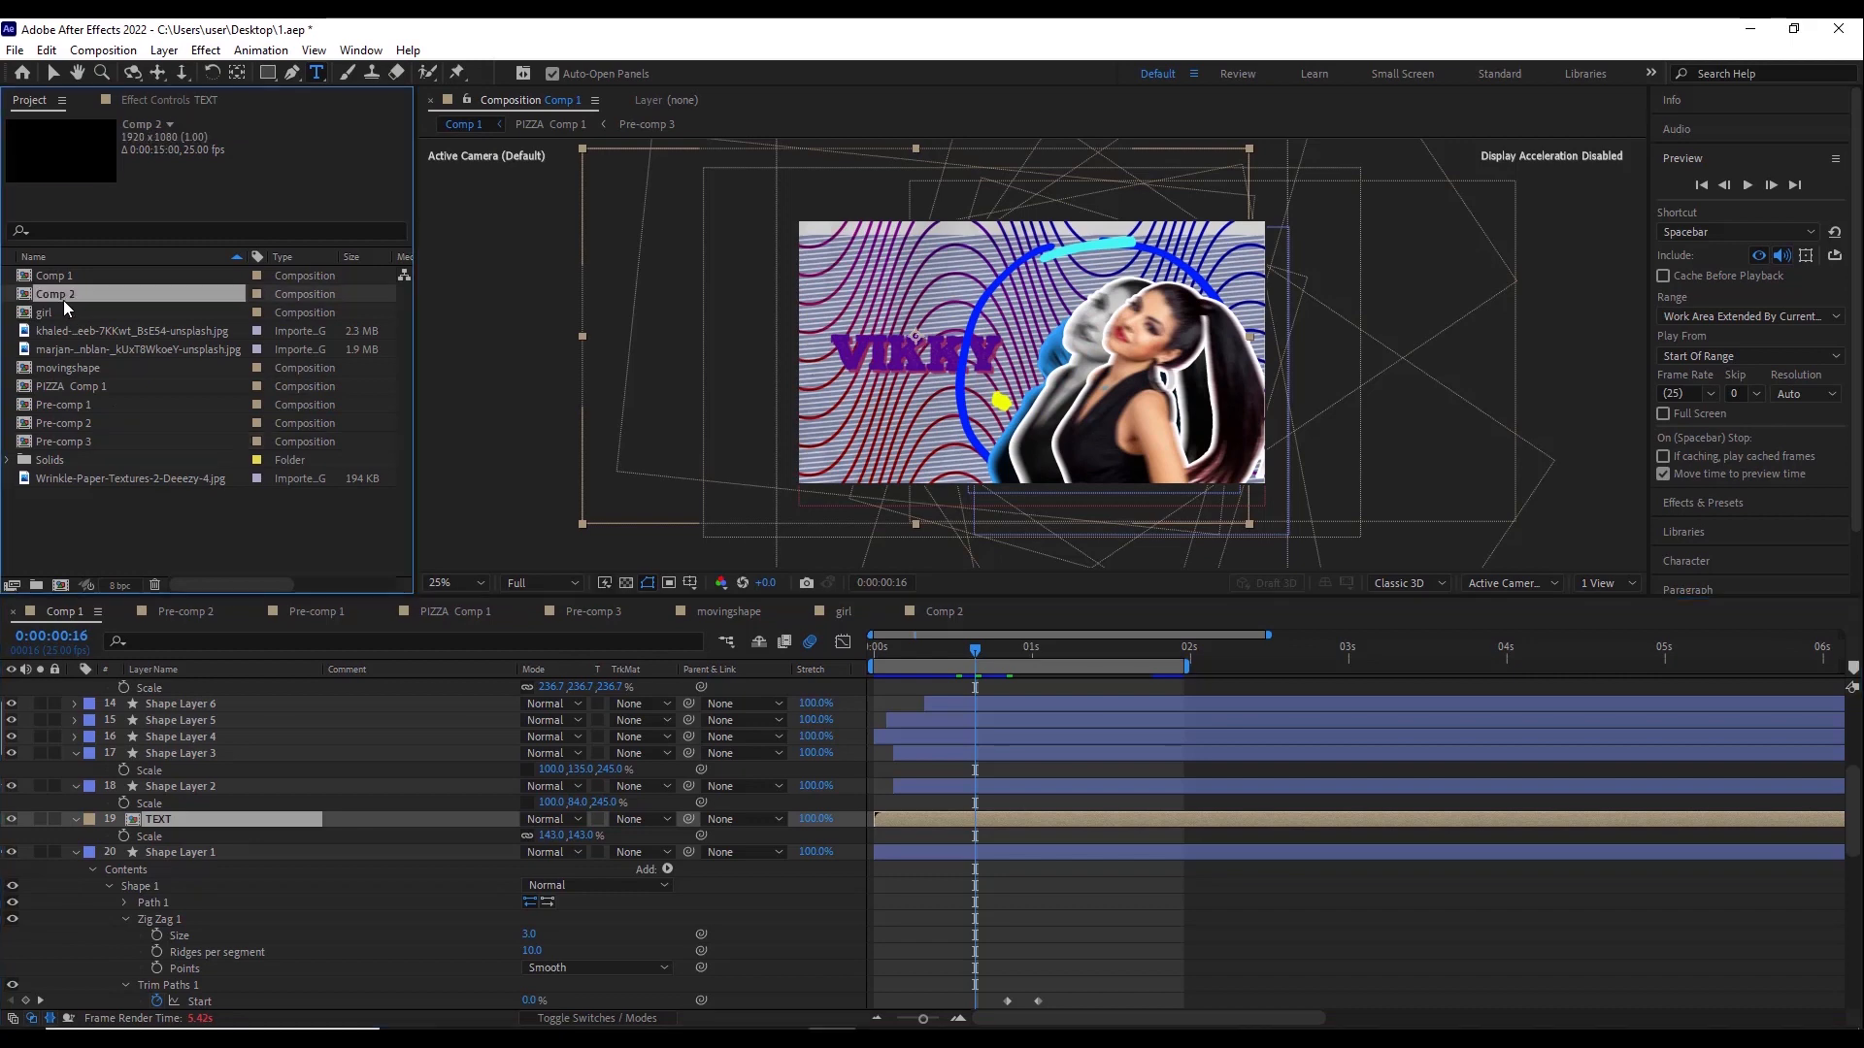
pyautogui.scroll(-2, 292, 879)
pyautogui.scroll(-5, 303, 873)
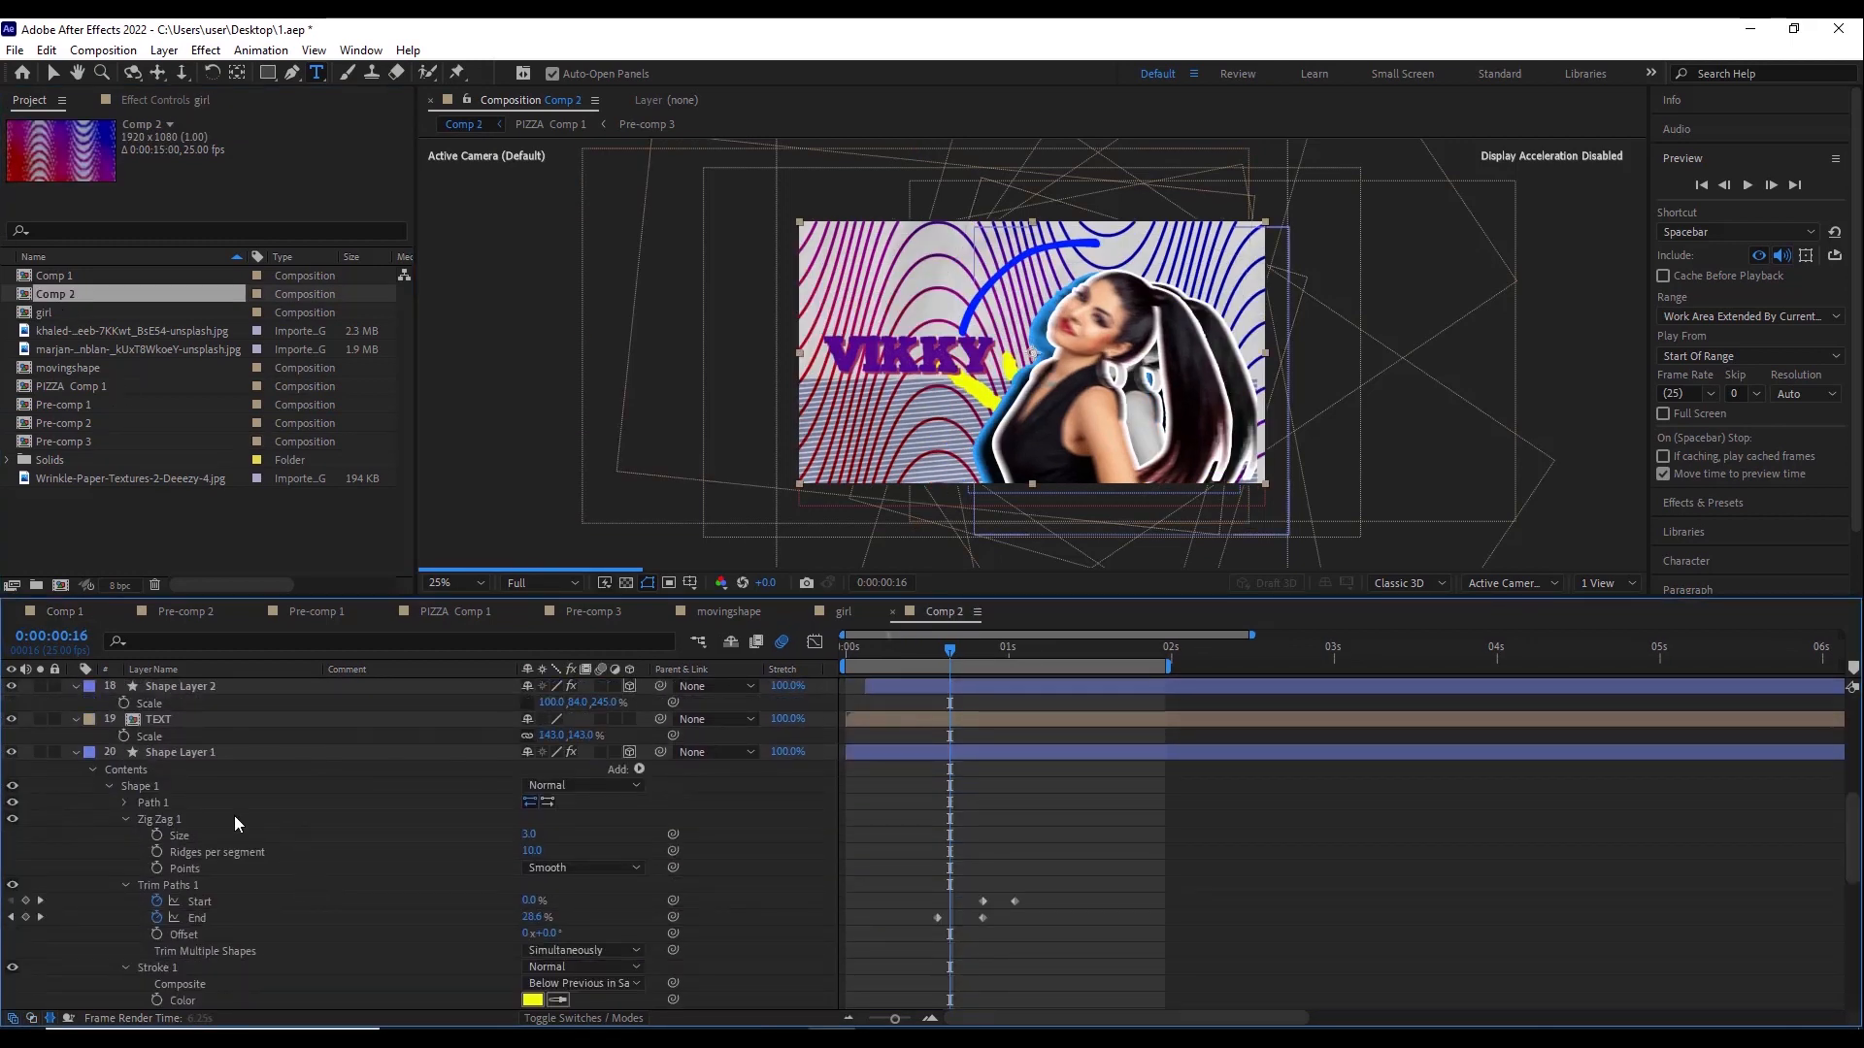
pyautogui.click(167, 718)
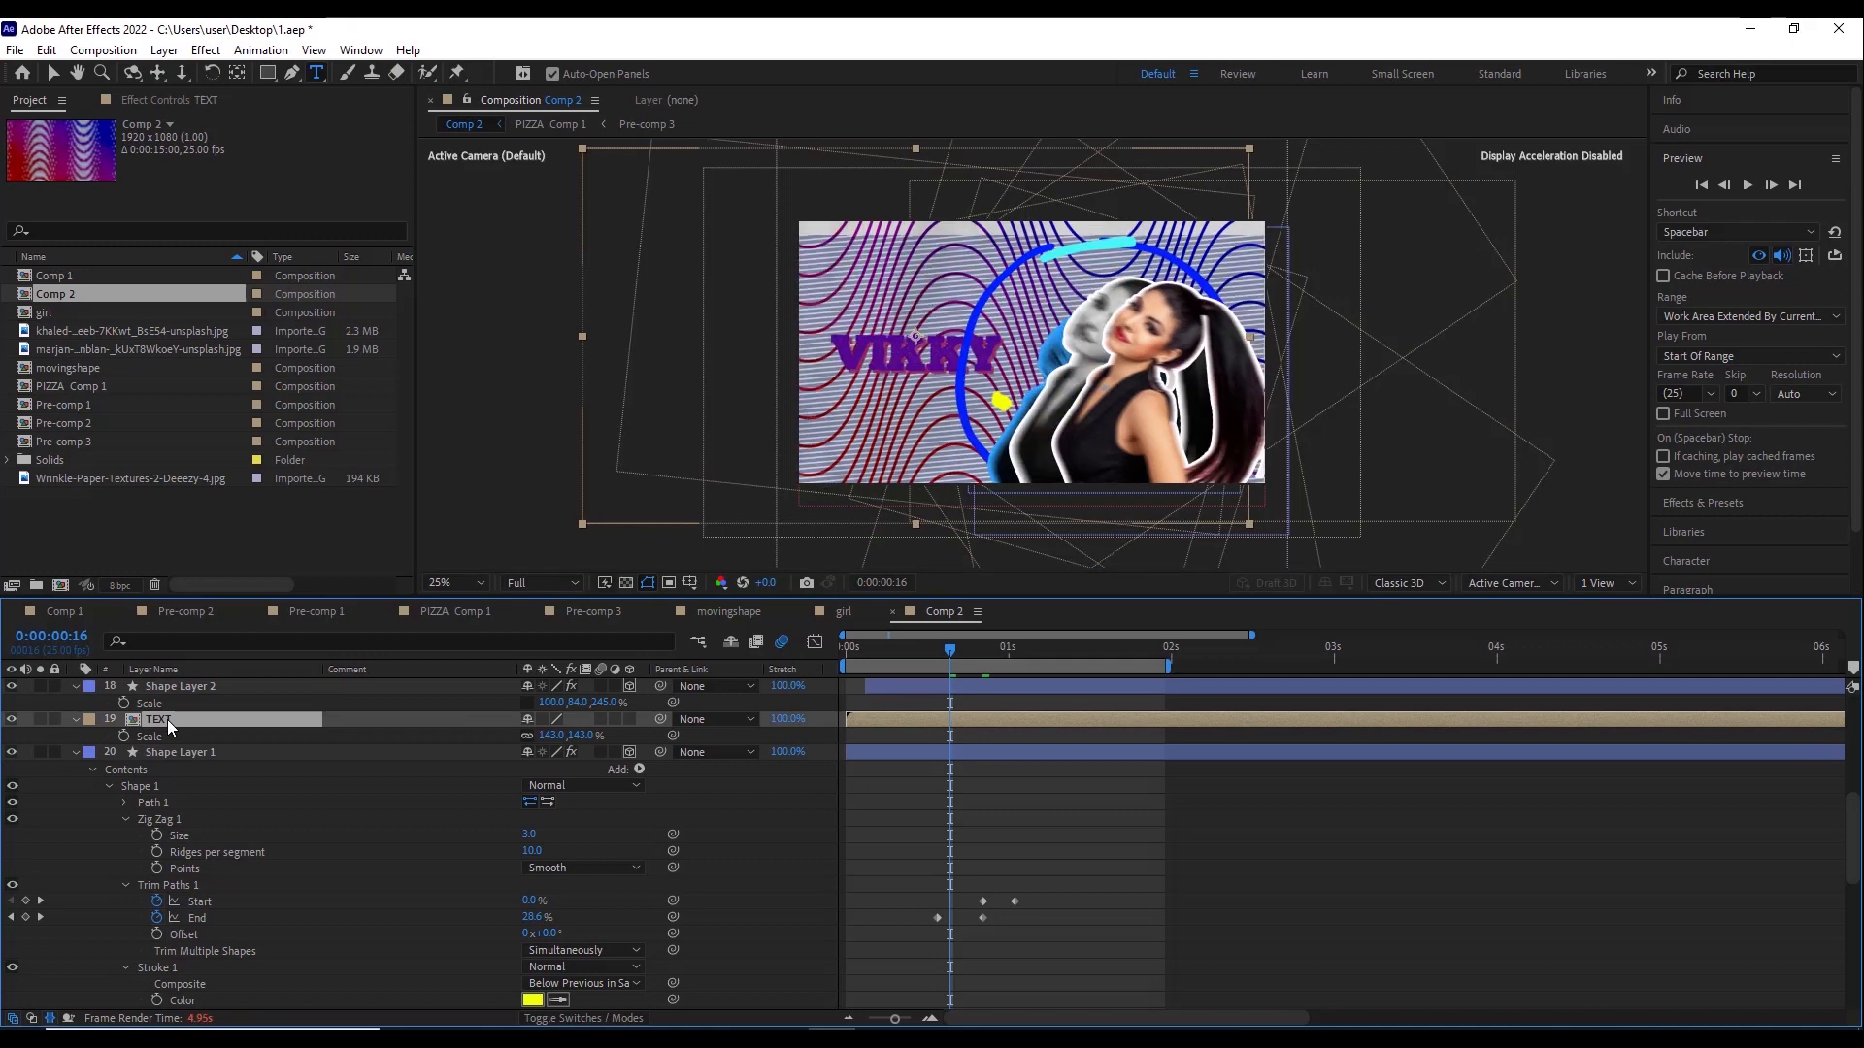
# Preview Comp 1 from frame 1 with the Posterize Time effect enabled
pyautogui.click(1745, 169)
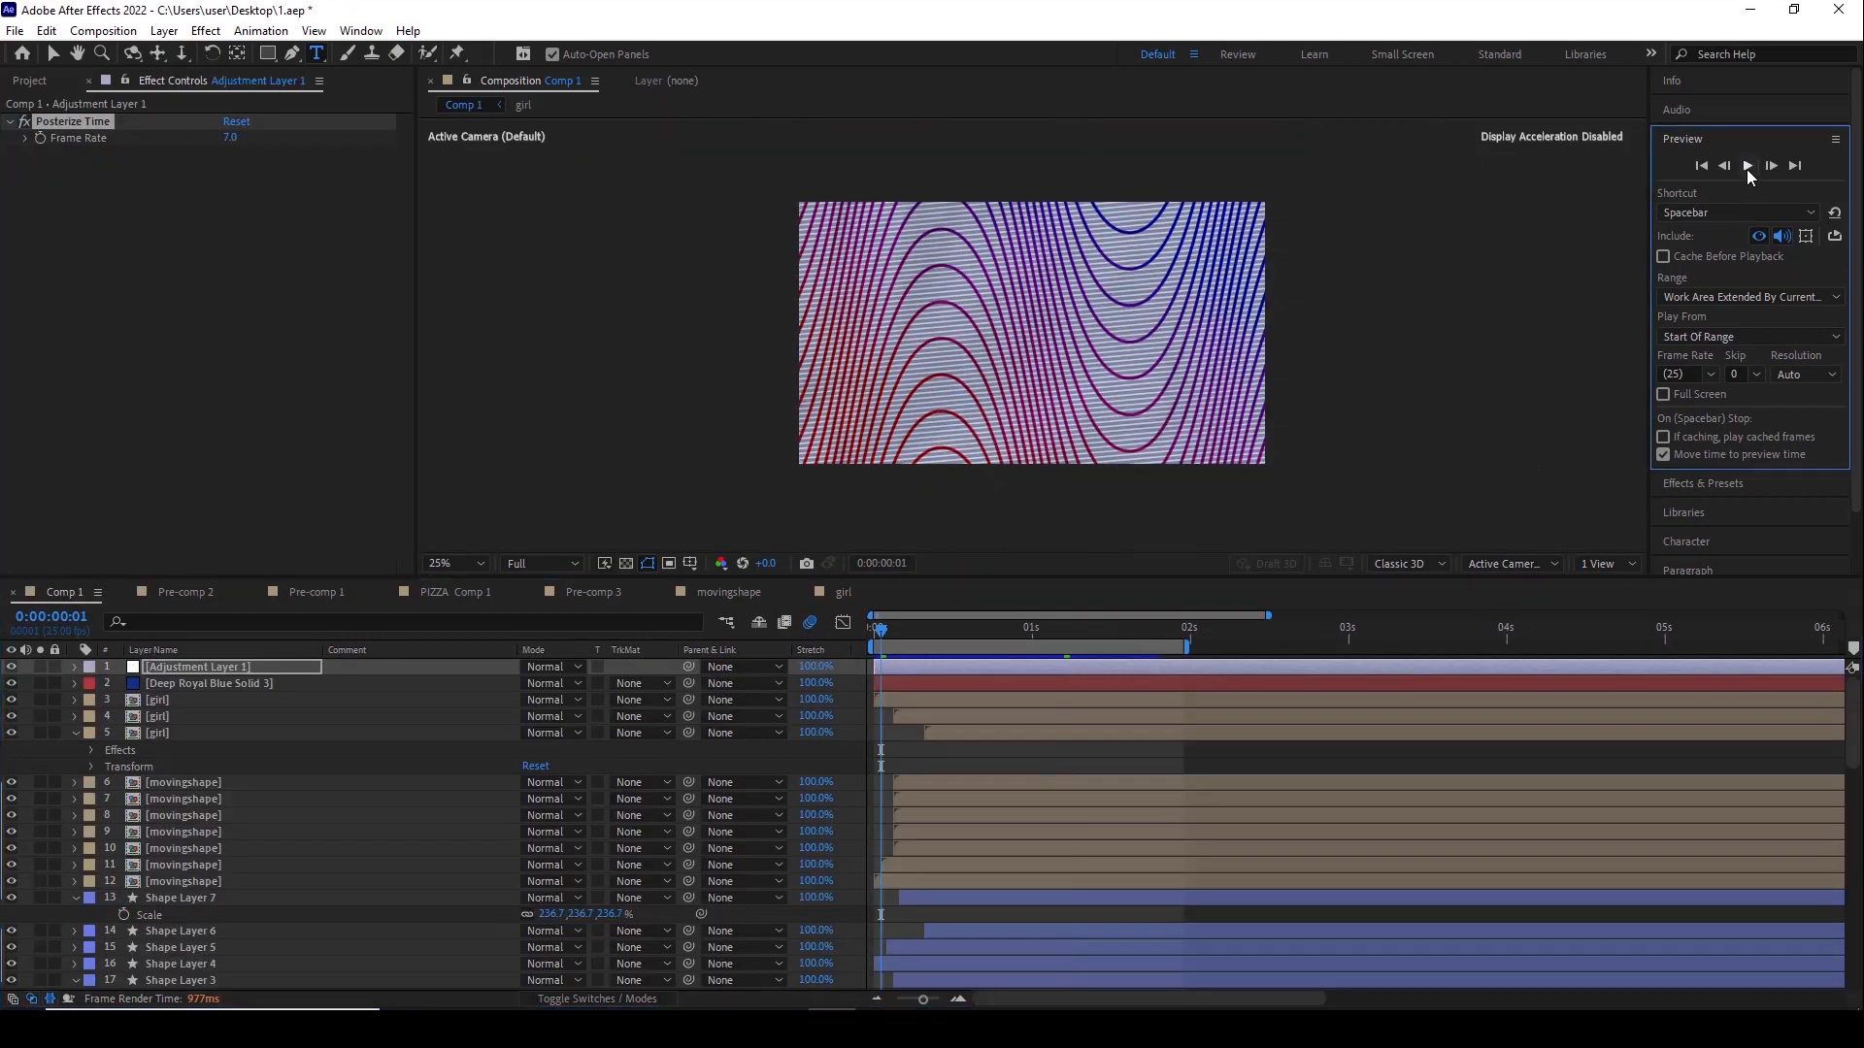